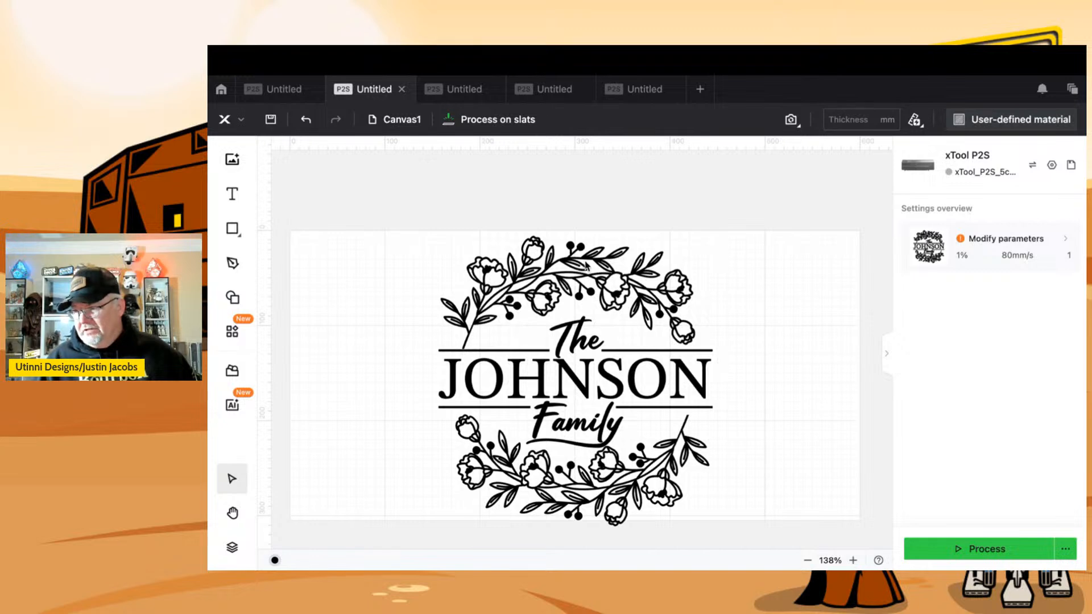
- Move the whole grouped family-name design to about X 147.58 mm, Y -0.3 mm
left_click(602, 261)
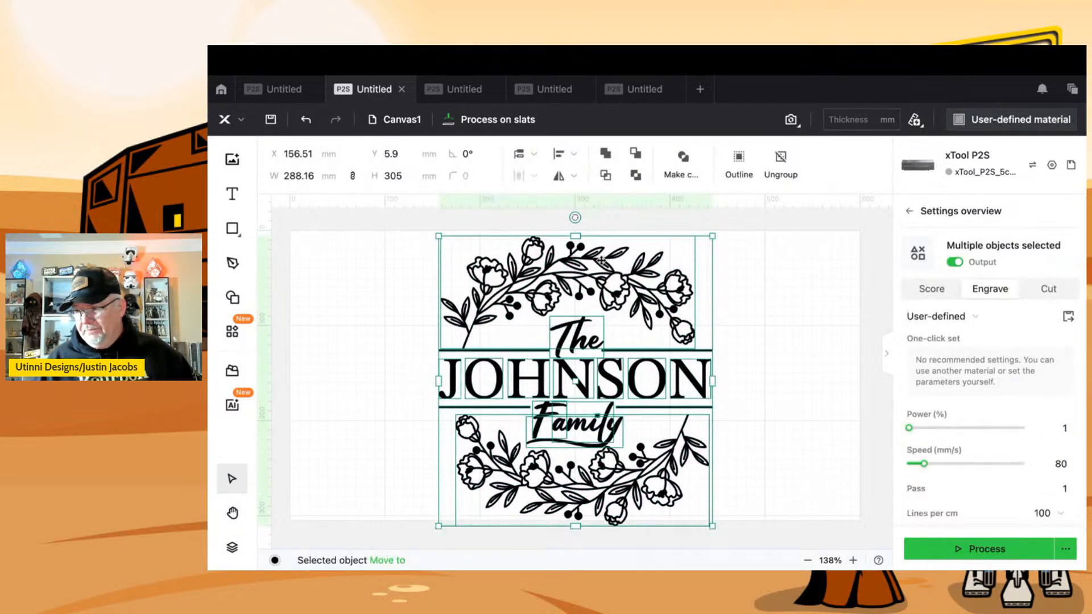
mouse_move(601, 261)
left_mouse_down()
mouse_move(431, 259)
mouse_move(748, 261)
mouse_move(626, 255)
mouse_move(709, 261)
mouse_move(586, 295)
mouse_move(625, 207)
mouse_move(620, 279)
mouse_move(615, 214)
mouse_move(593, 252)
left_mouse_up()
left_click(373, 264)
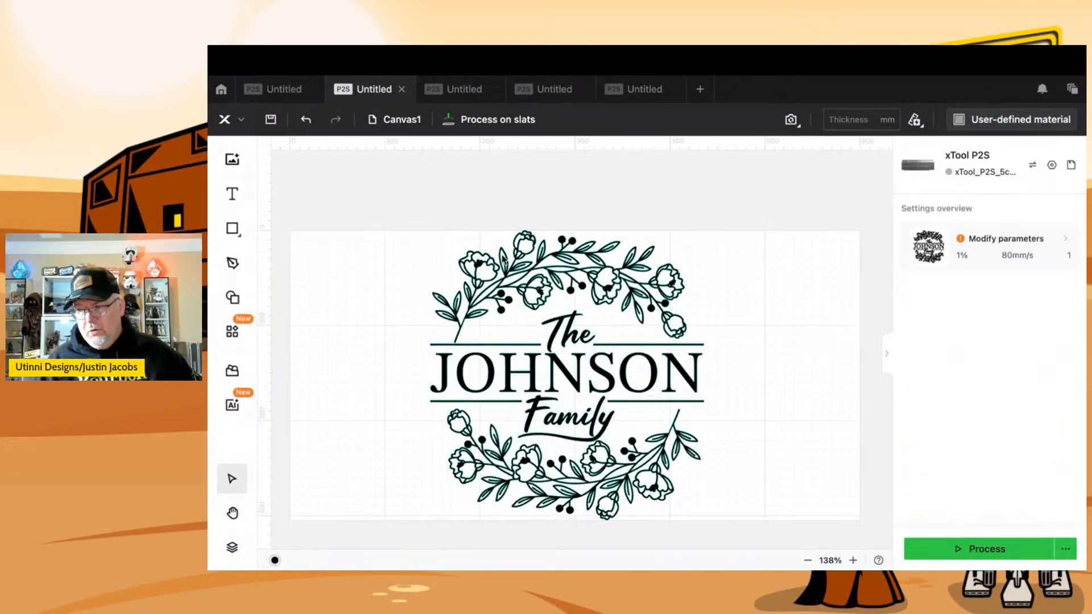
- Nudge the design to about X 144.78 mm, Y 0.29 mm and ungroup it
left_click(522, 256)
mouse_move(522, 256)
left_mouse_down()
mouse_move(633, 252)
mouse_move(418, 240)
mouse_move(561, 237)
mouse_move(519, 254)
left_mouse_up()
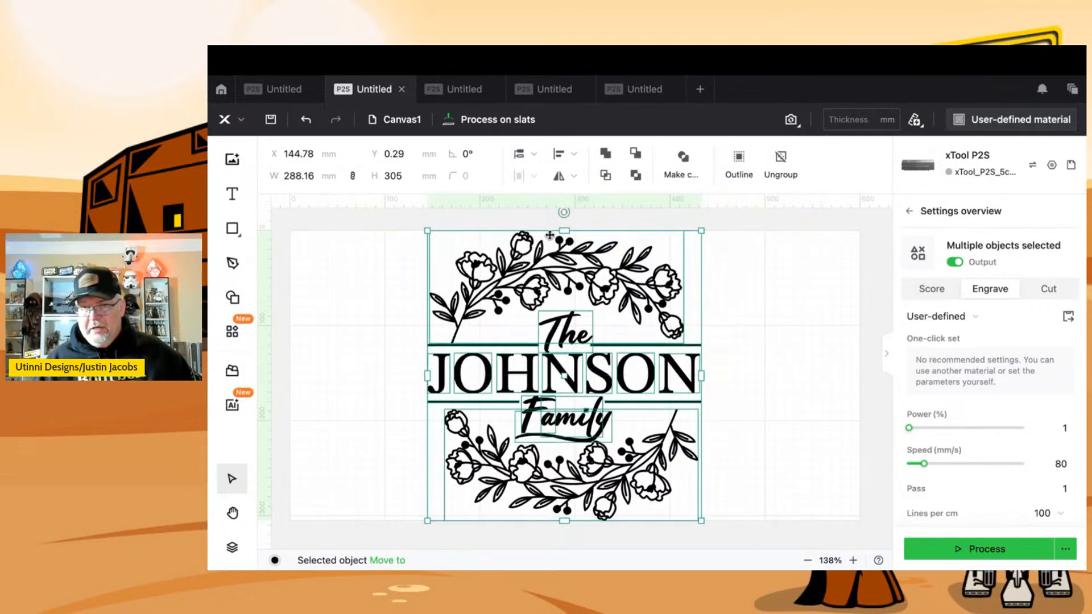
left_click(782, 159)
left_click(578, 249)
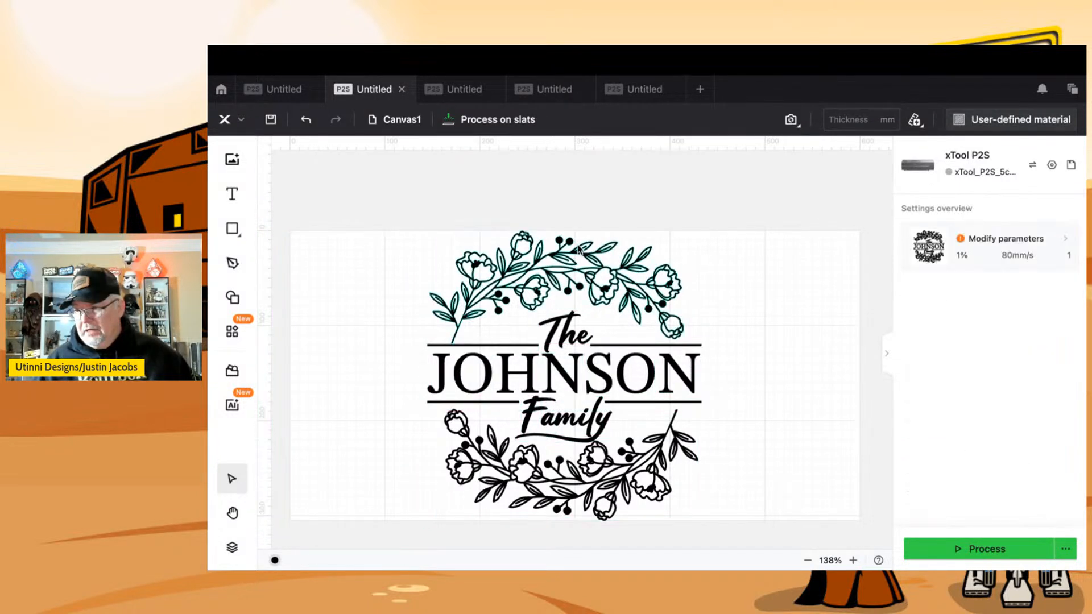
- Move individual pieces of the ungrouped design out of place: both floral wreaths, "The", the surname's middle N and part of "Family"
left_click(571, 244)
mouse_move(570, 243)
left_mouse_down()
mouse_move(403, 238)
mouse_move(681, 219)
mouse_move(510, 218)
mouse_move(731, 220)
mouse_move(572, 224)
left_mouse_up()
left_click_drag(631, 455, 570, 465)
left_click_drag(560, 380, 590, 388)
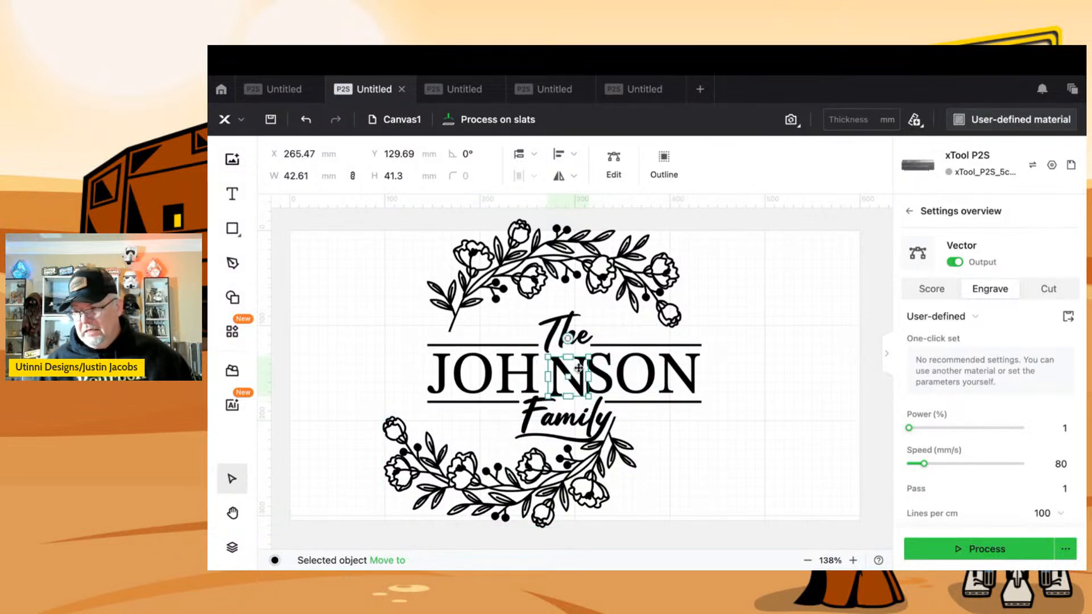
left_click(568, 320)
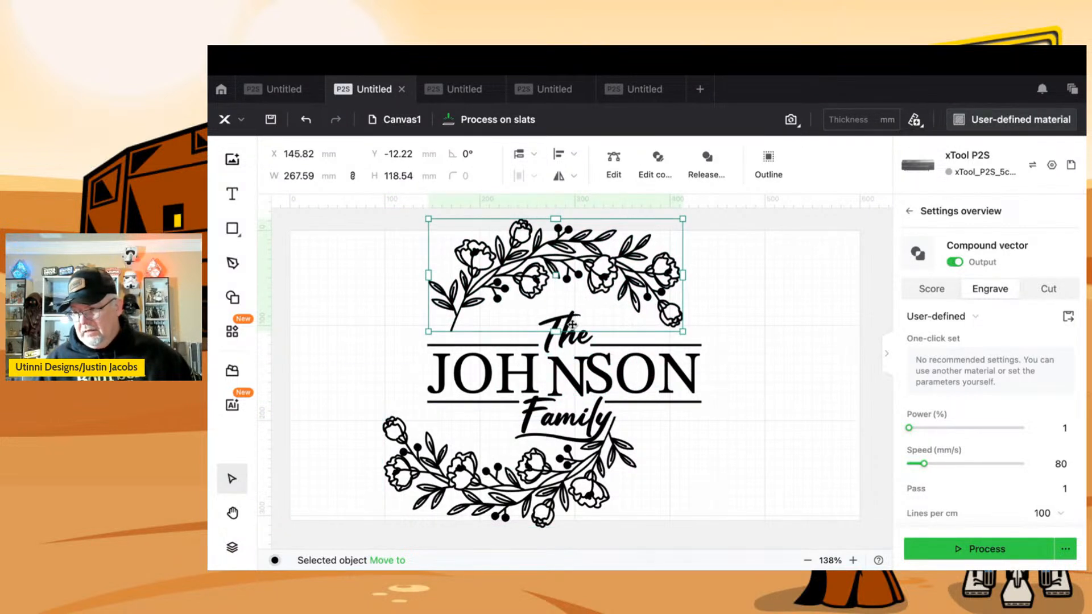
left_click(575, 343)
left_click_drag(576, 341, 566, 381)
left_click_drag(567, 455, 612, 505)
mouse_move(589, 421)
left_mouse_down()
mouse_move(581, 422)
mouse_move(631, 419)
mouse_move(584, 423)
mouse_move(591, 419)
left_mouse_up()
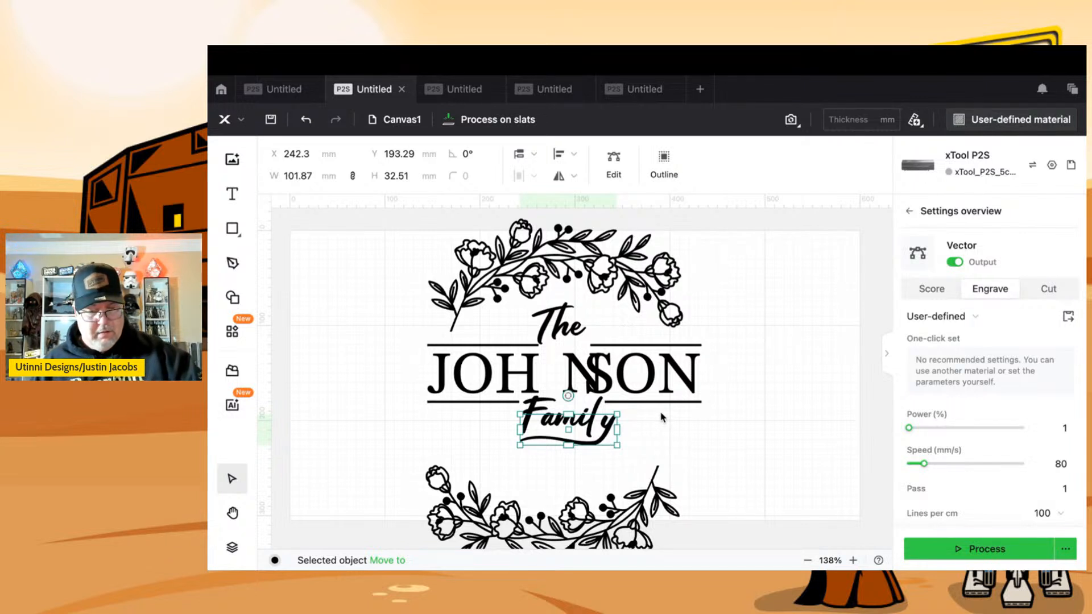
- Undo the moves of the individual pieces, the ungrouping and the last nudge of the design
key("ctrl+z")
key("ctrl+z")
key("ctrl+z")
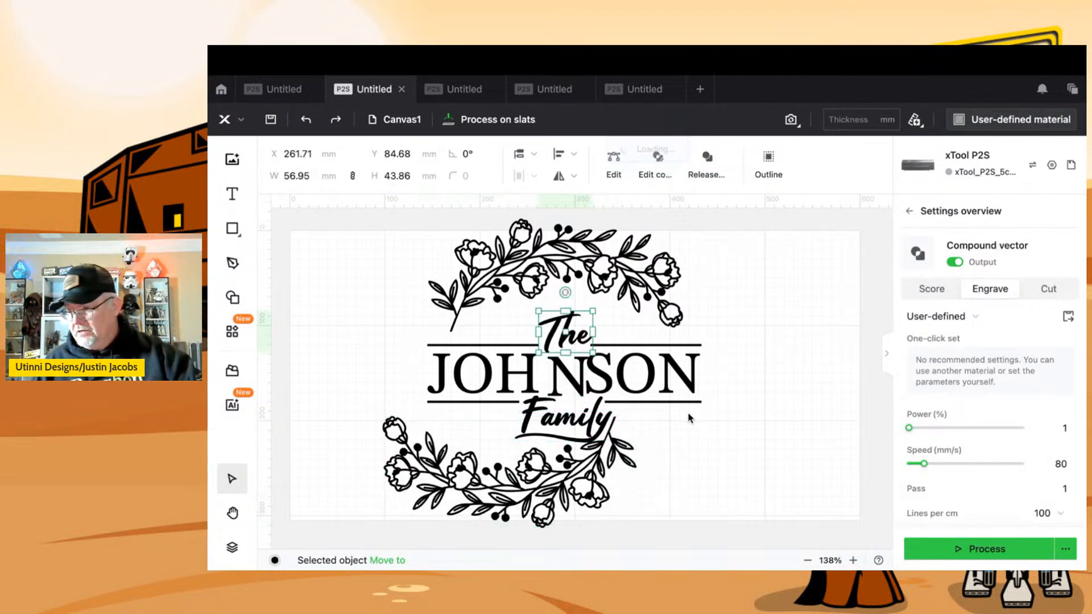
key("ctrl+z")
key("ctrl+z")
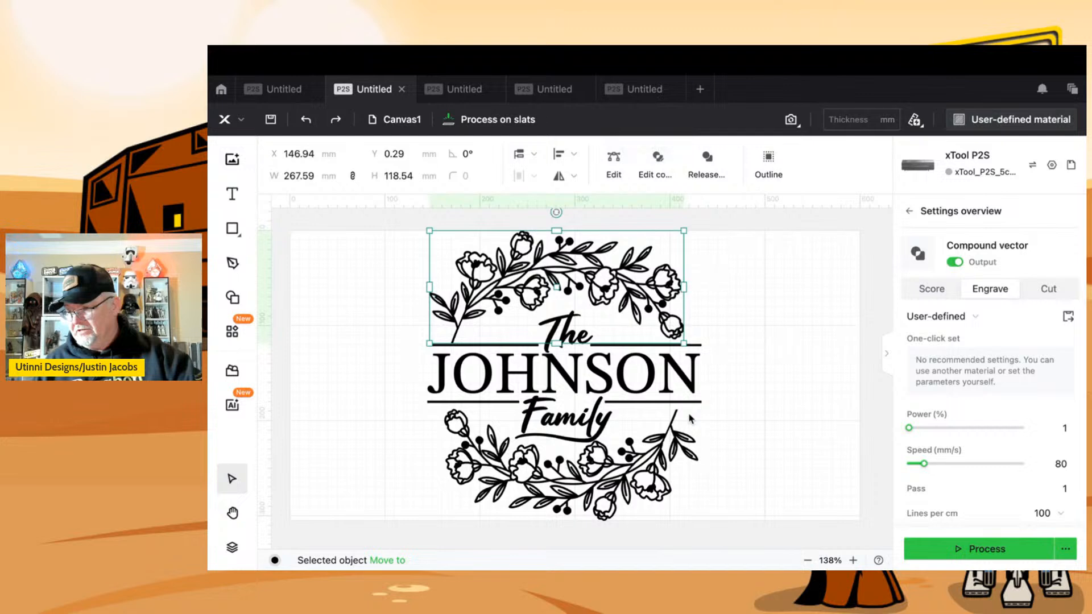
key("ctrl+a")
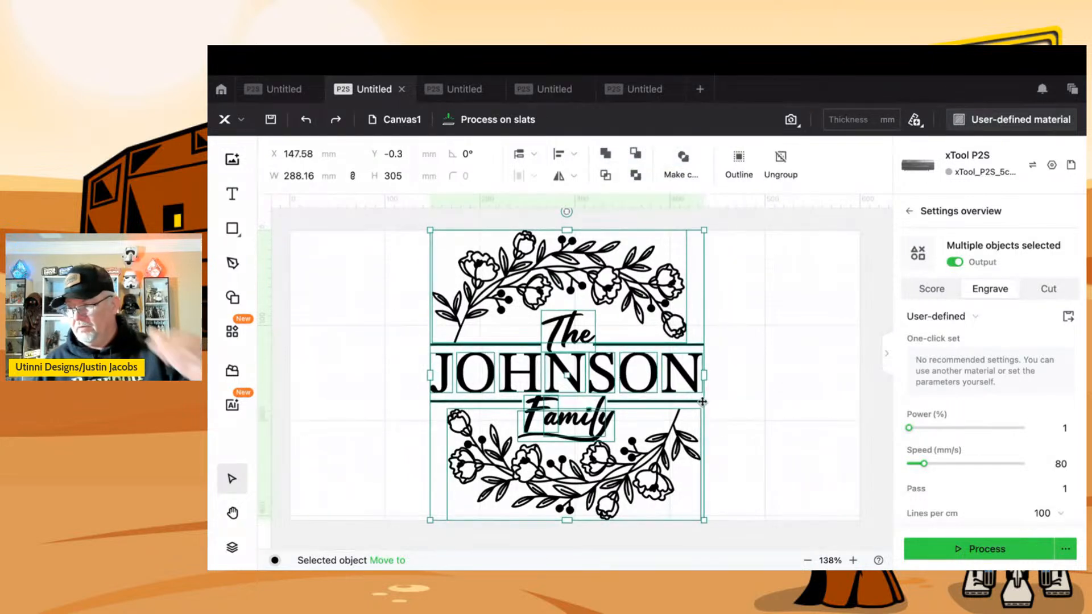
left_click(749, 385)
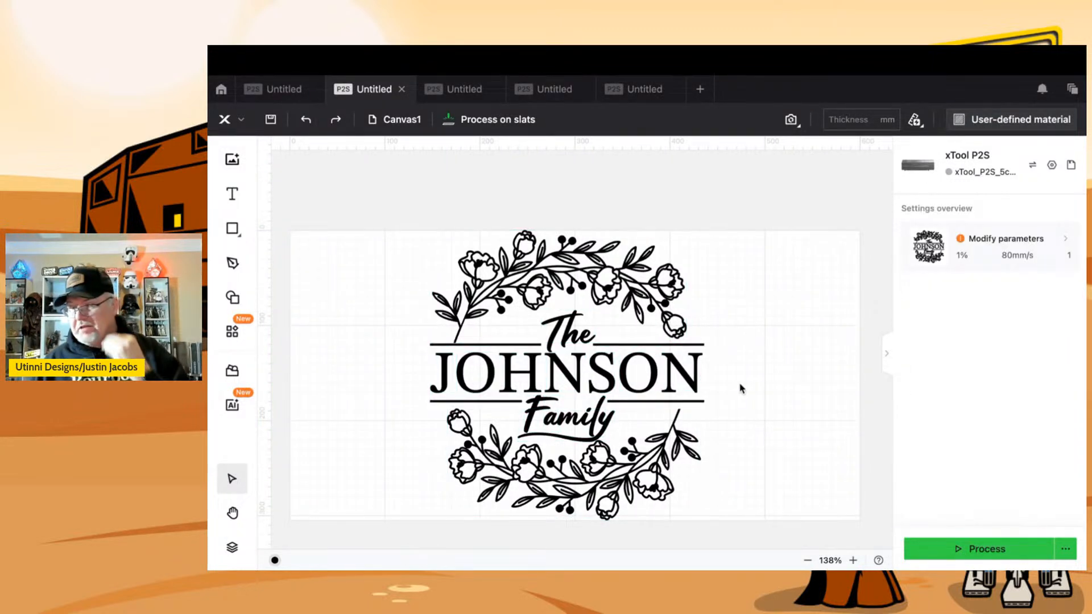
key("ctrl+a")
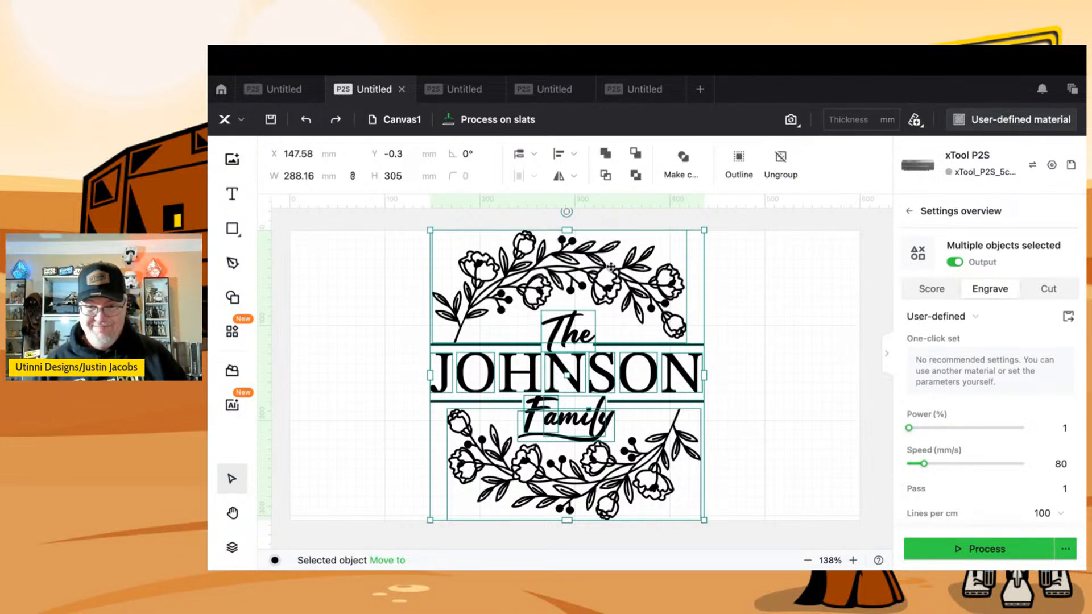
left_click(861, 368)
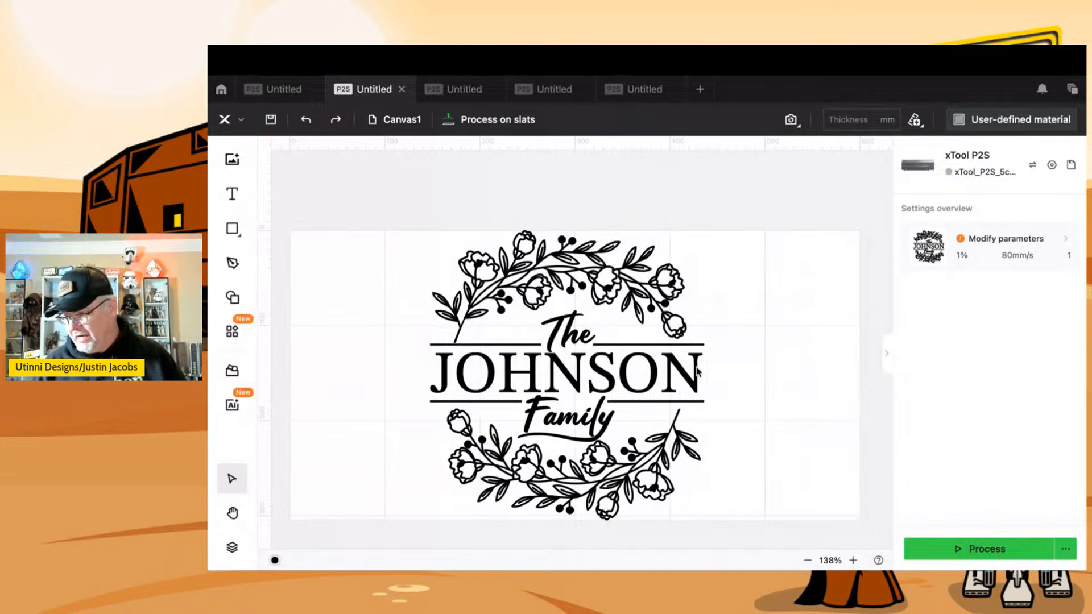
left_click(653, 376)
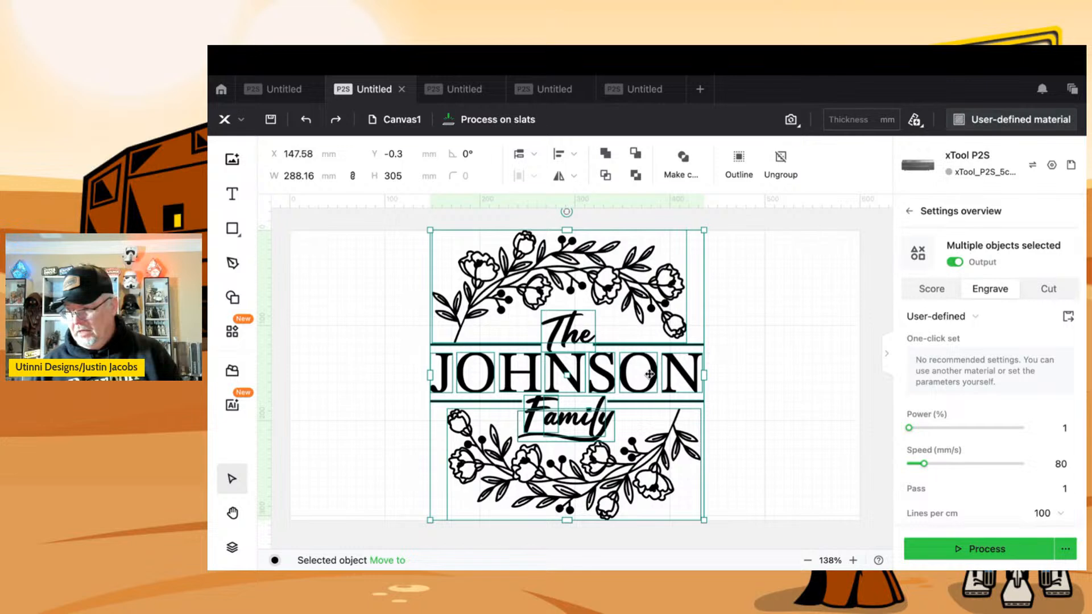
left_click(726, 362)
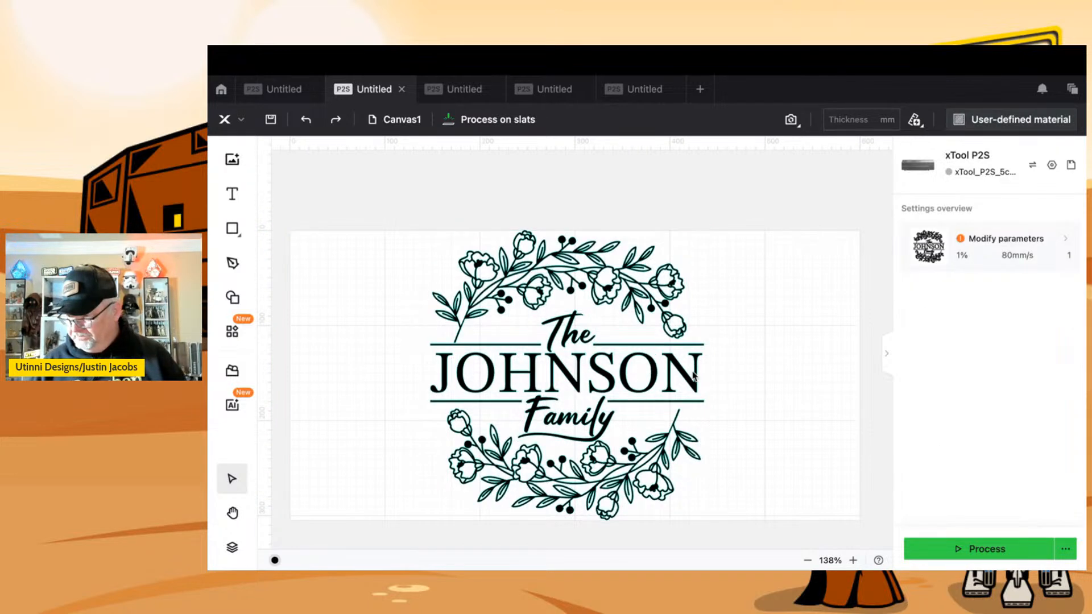
- Ungroup the whole design into separate objects and deselect it
key("ctrl+a")
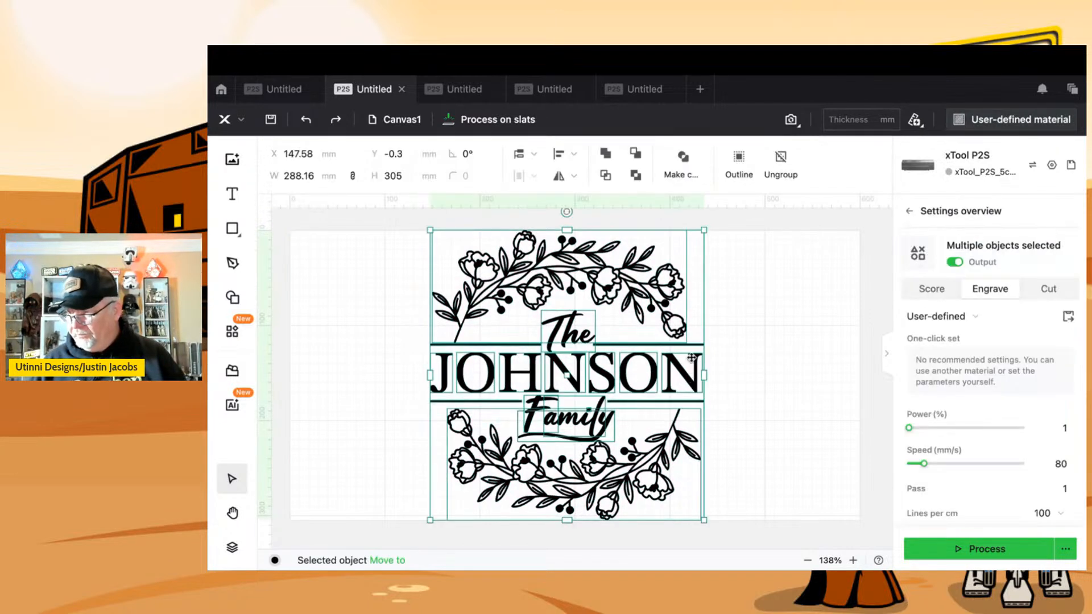
left_click(784, 116)
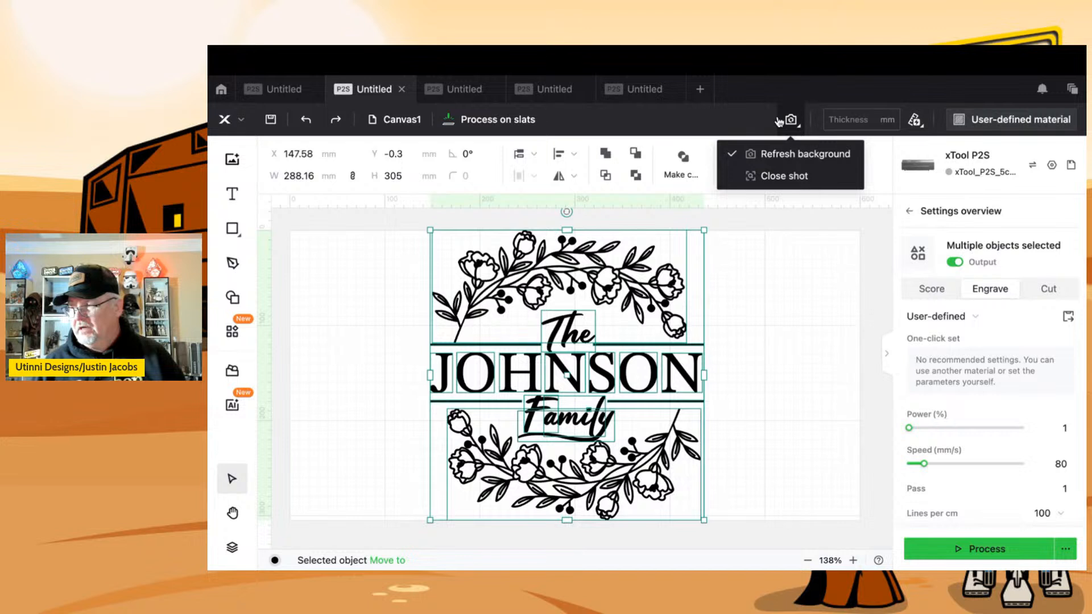
left_click(780, 158)
left_click(803, 385)
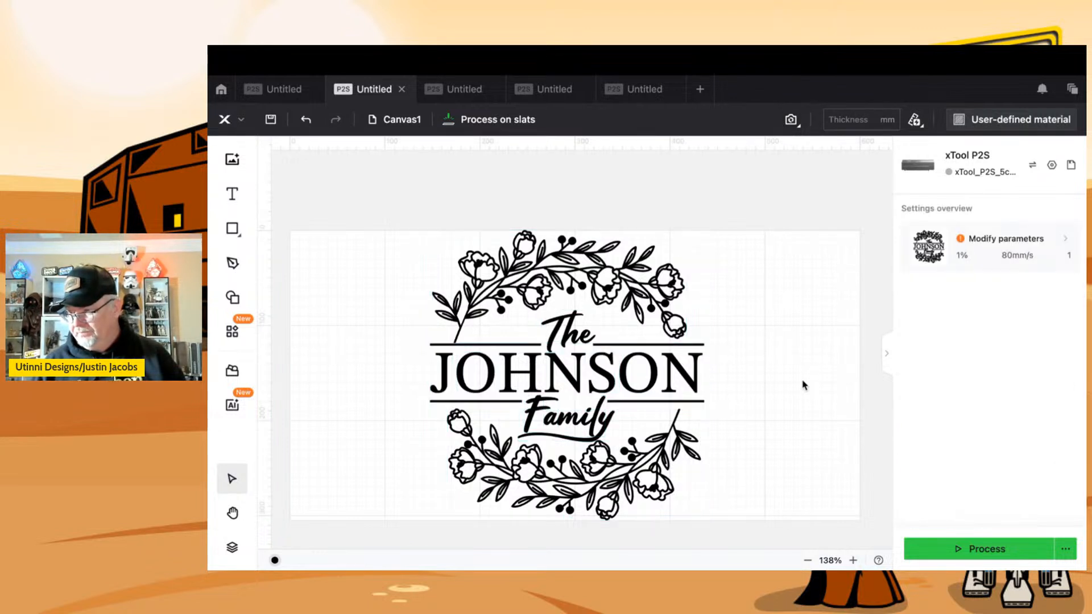
- Delete all seven letters of the surname one by one directly on the canvas
left_click(611, 377)
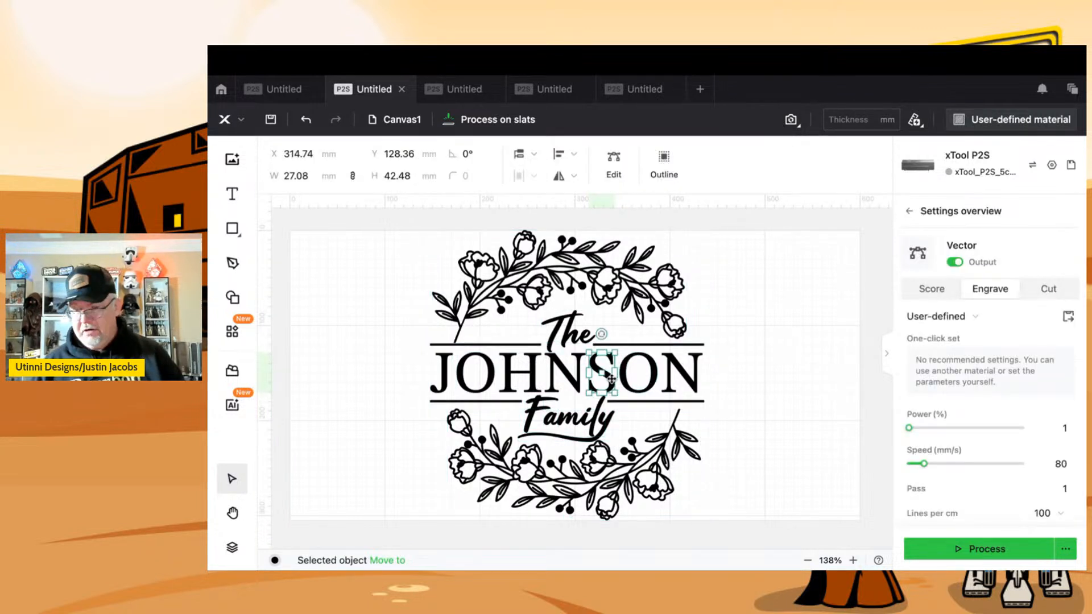
key("Delete")
left_click(565, 375)
key("Delete")
left_click(526, 380)
key("Delete")
left_click(469, 375)
key("Delete")
left_click(449, 372)
key("Delete")
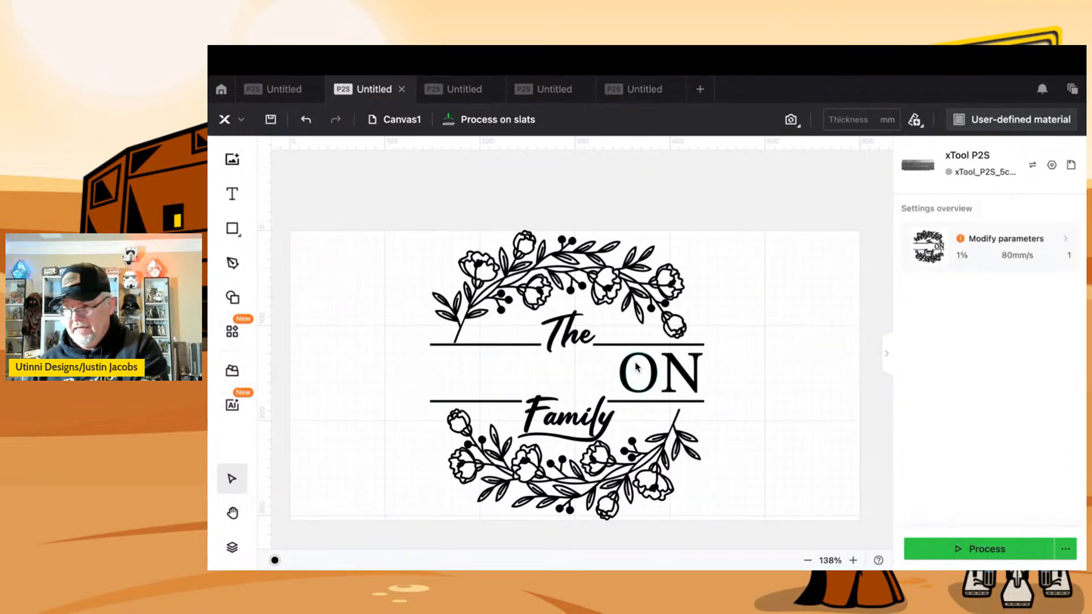
left_click(624, 372)
key("Delete")
left_click(681, 370)
key("Delete")
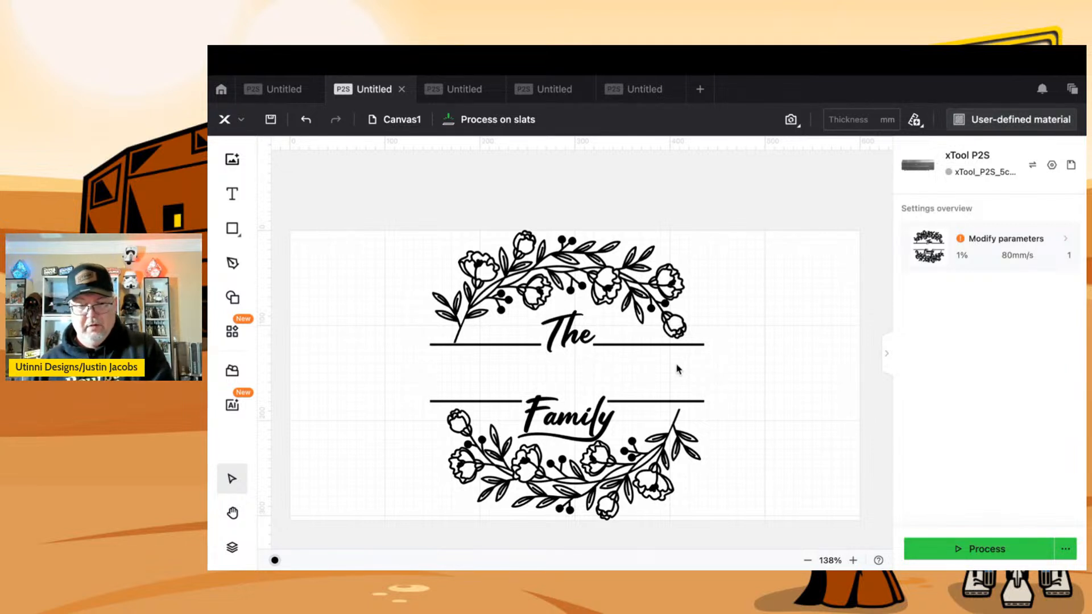
- Undo the deletion of the surname letters and the ungrouping of the design
key("ctrl+z")
key("ctrl+z")
key("ctrl+z")
key("ctrl+z")
key("ctrl+z")
key("ctrl+z")
key("ctrl+z")
key("ctrl+a")
left_click(747, 364)
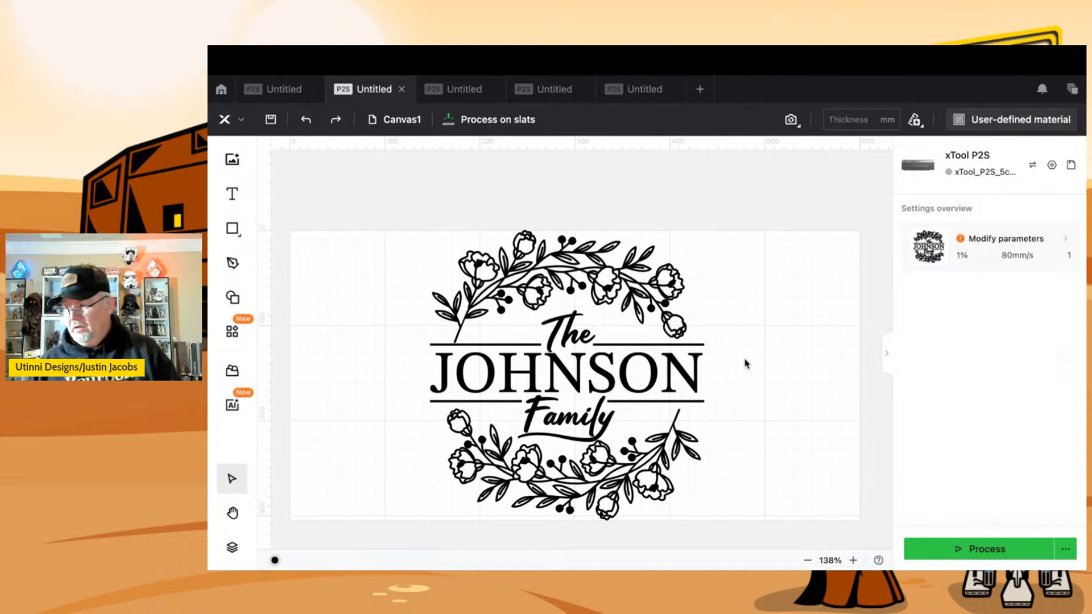
- Show the layer and object list, expand the group and delete the surname's final N from it
left_click(230, 548)
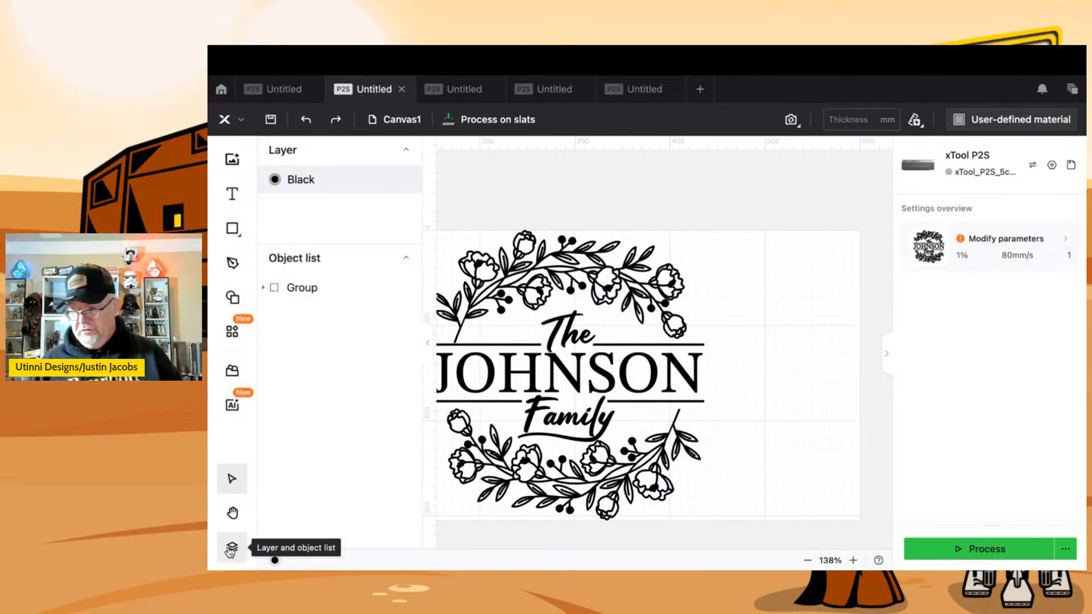
left_click(263, 288)
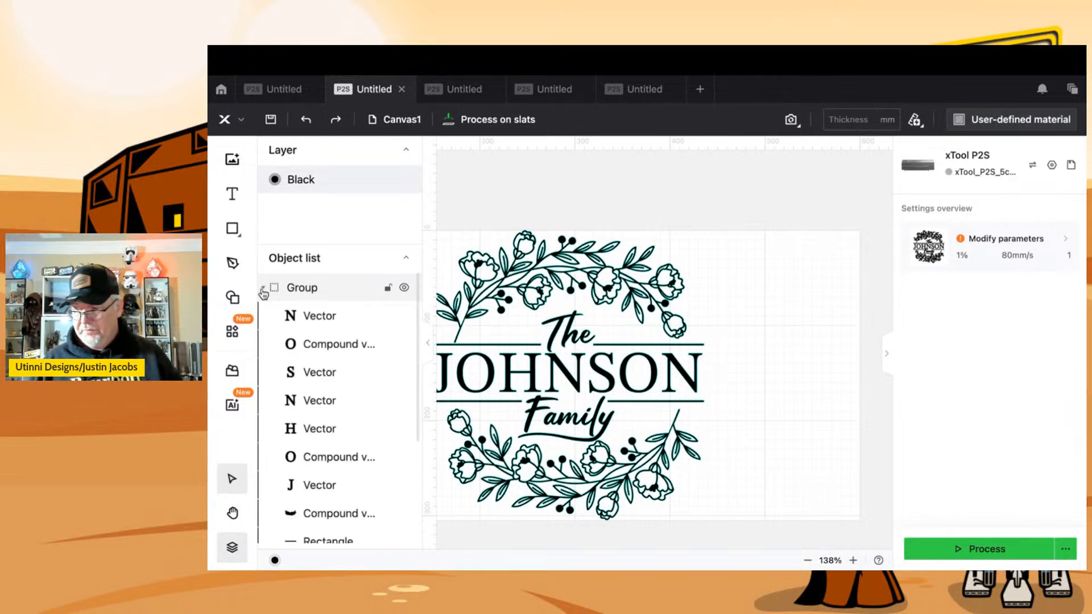
left_click(319, 317)
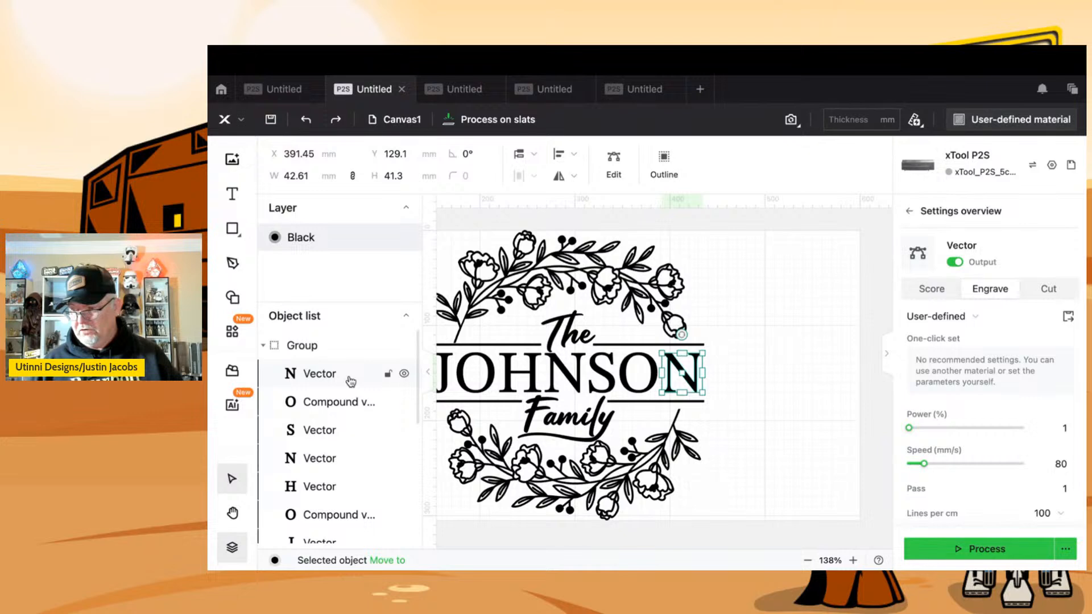
key("Delete")
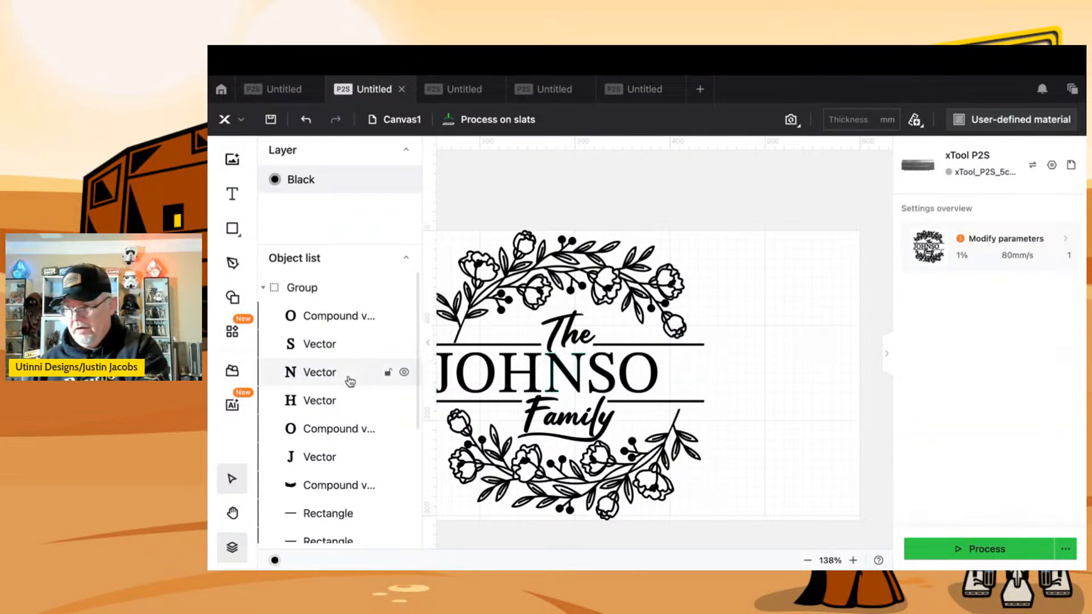
- Delete the remaining surname letters N, S, O, H, O and J through the group's object list
left_click(347, 380)
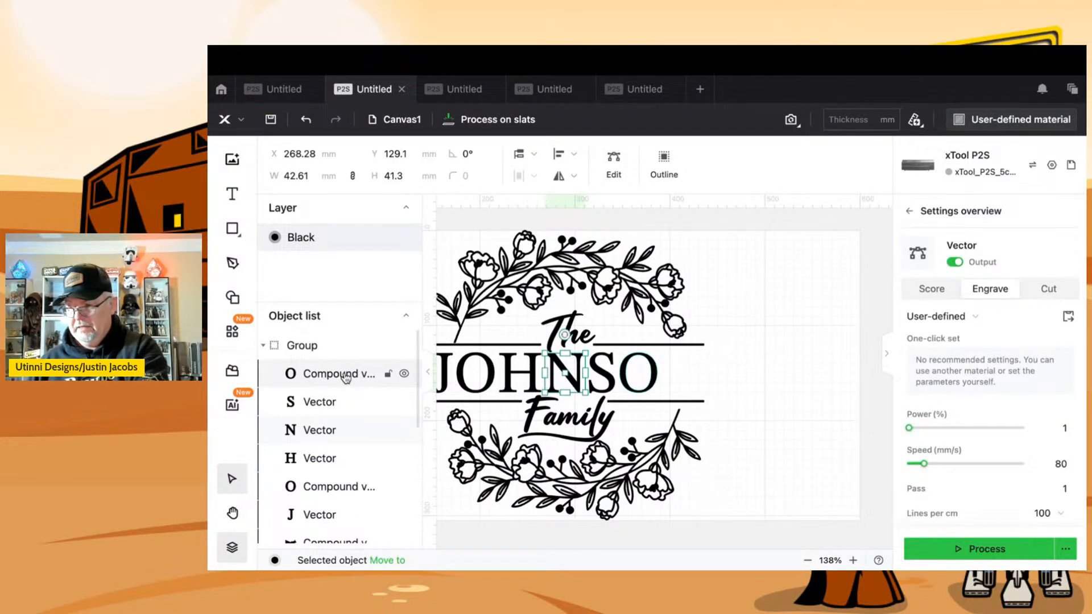
key("Delete")
left_click(341, 350)
key("Delete")
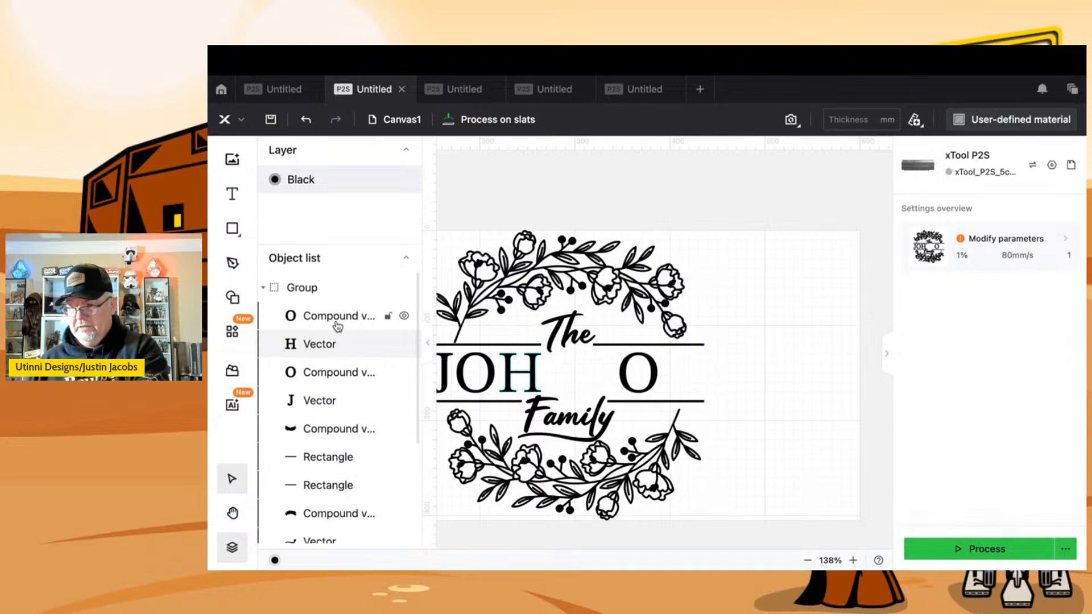
left_click(336, 321)
key("Delete")
left_click(336, 326)
key("Delete")
left_click(338, 327)
key("Delete")
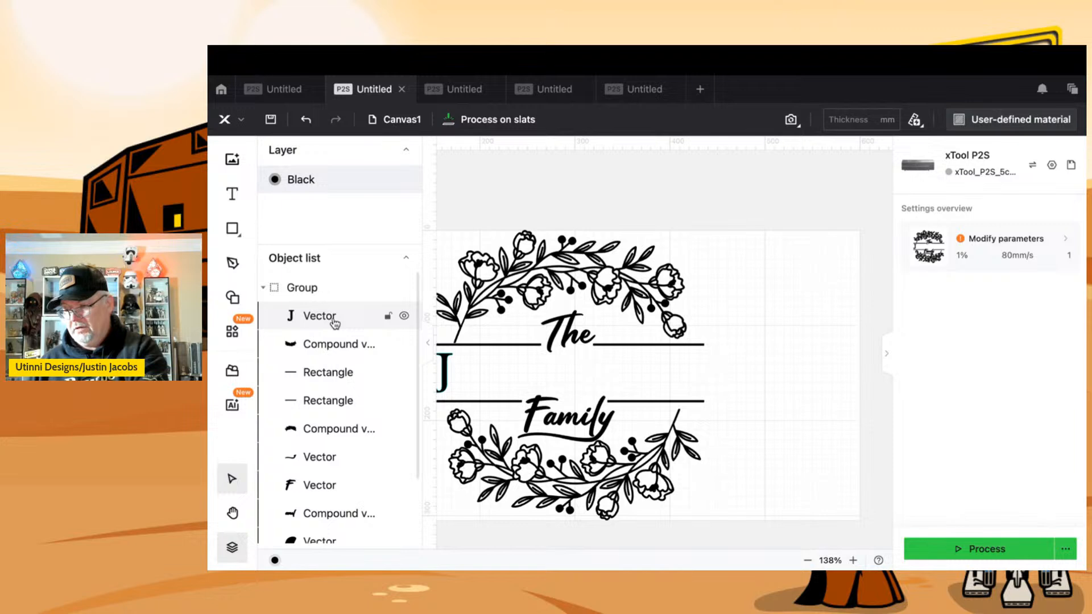
left_click(334, 322)
key("Delete")
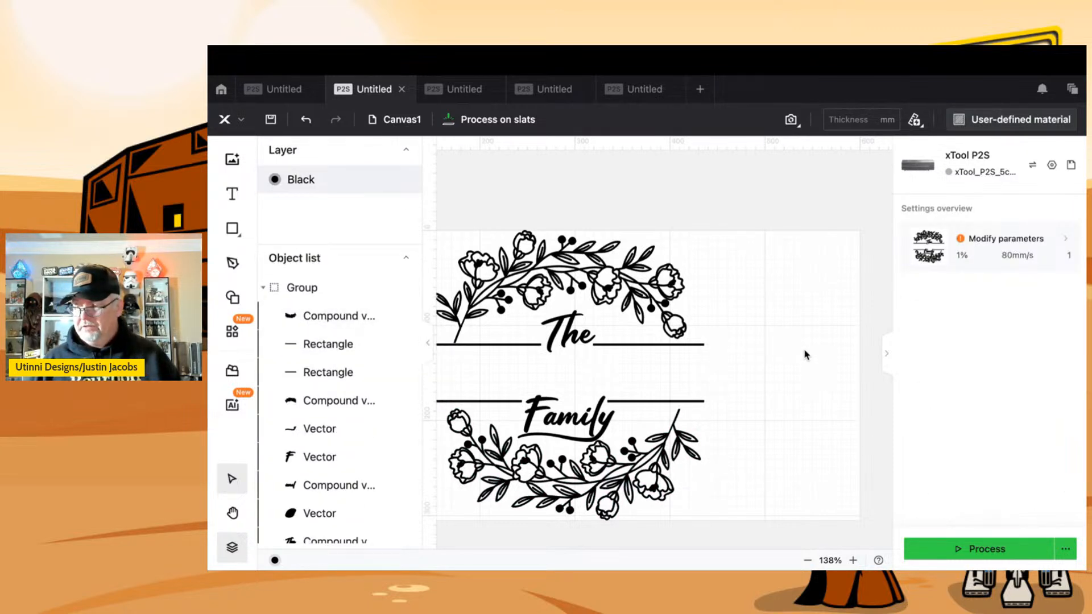
- Move the lower floral wreath to about X 147.42 mm, Y 195.21 mm and open its vector nodes for editing
left_click(340, 316)
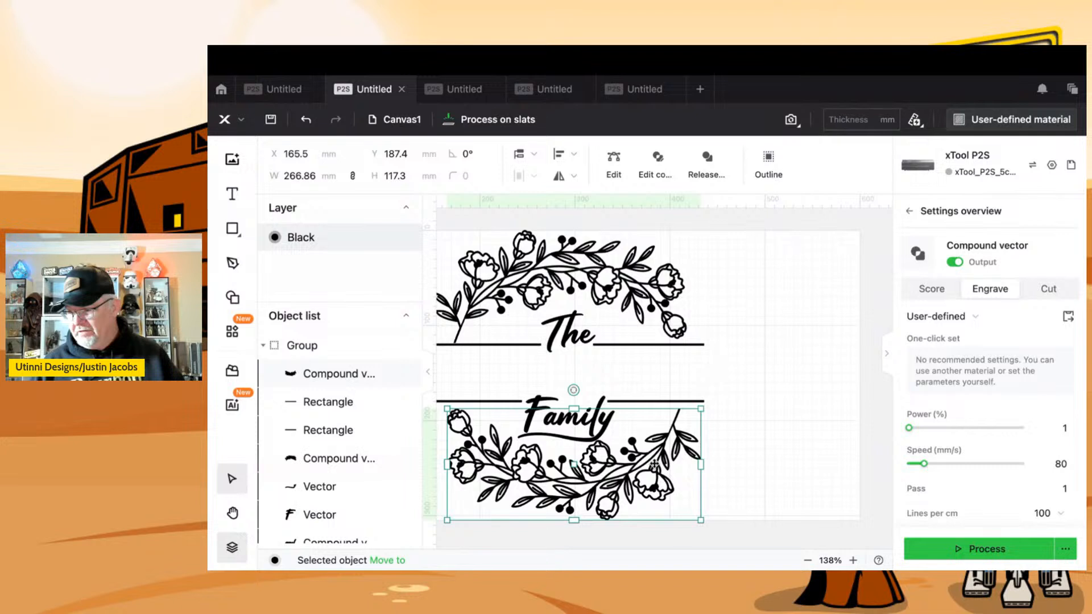
left_click(232, 547)
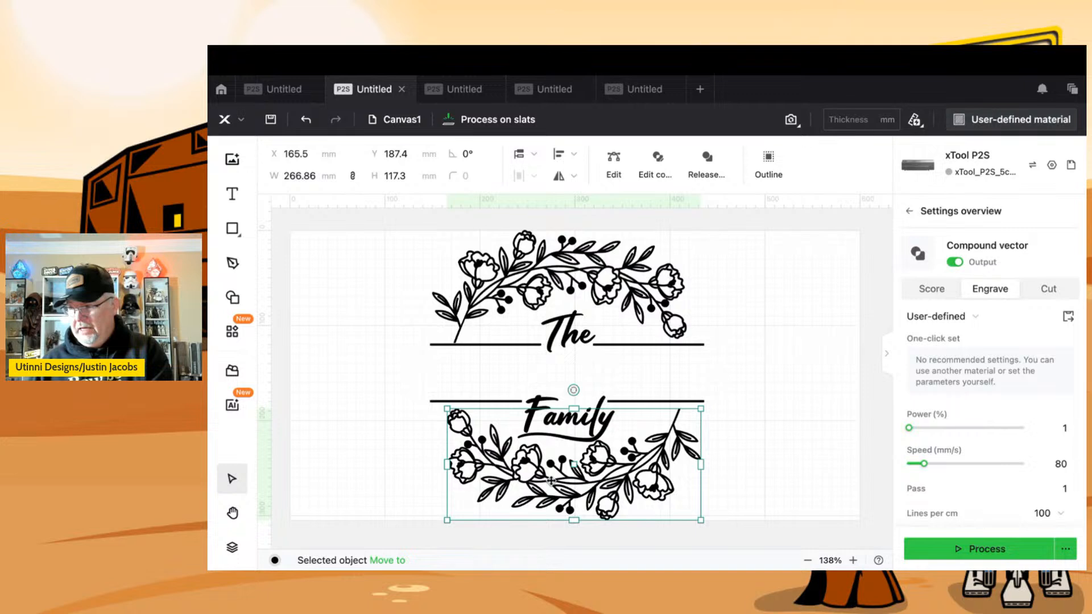
scroll(551, 481, "up", 5)
scroll(551, 481, "down", 3)
scroll(551, 480, "up", 1)
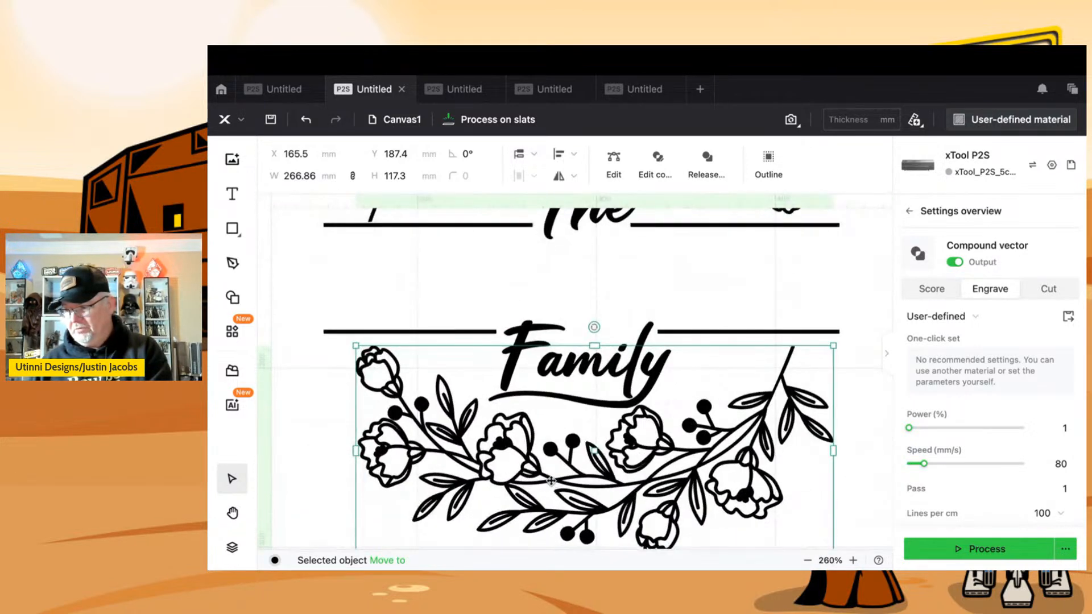
scroll(551, 481, "down", 1)
left_click_drag(549, 489, 490, 413)
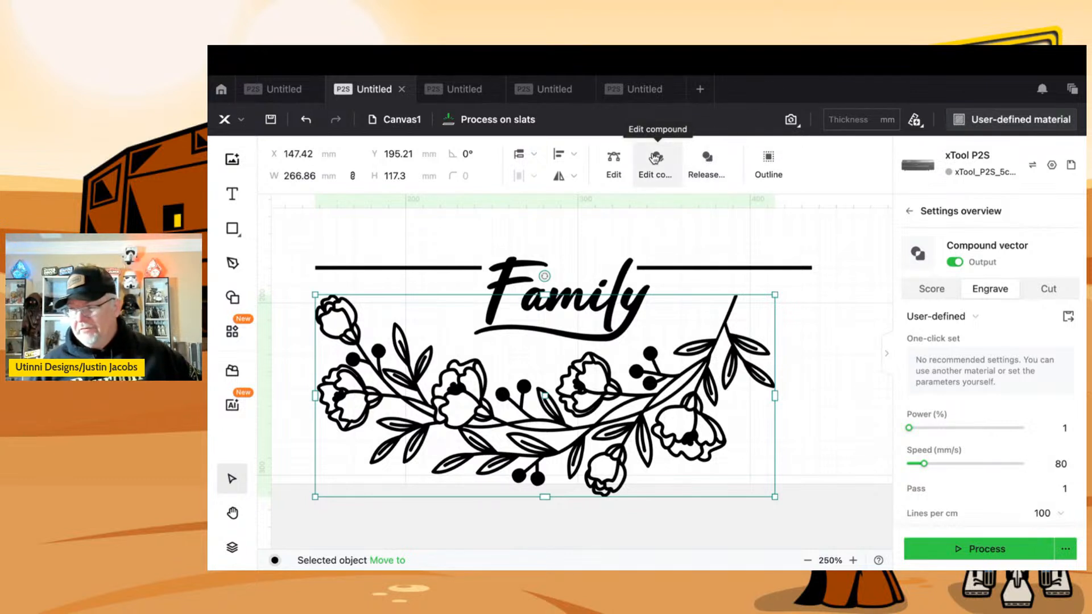
left_click(616, 162)
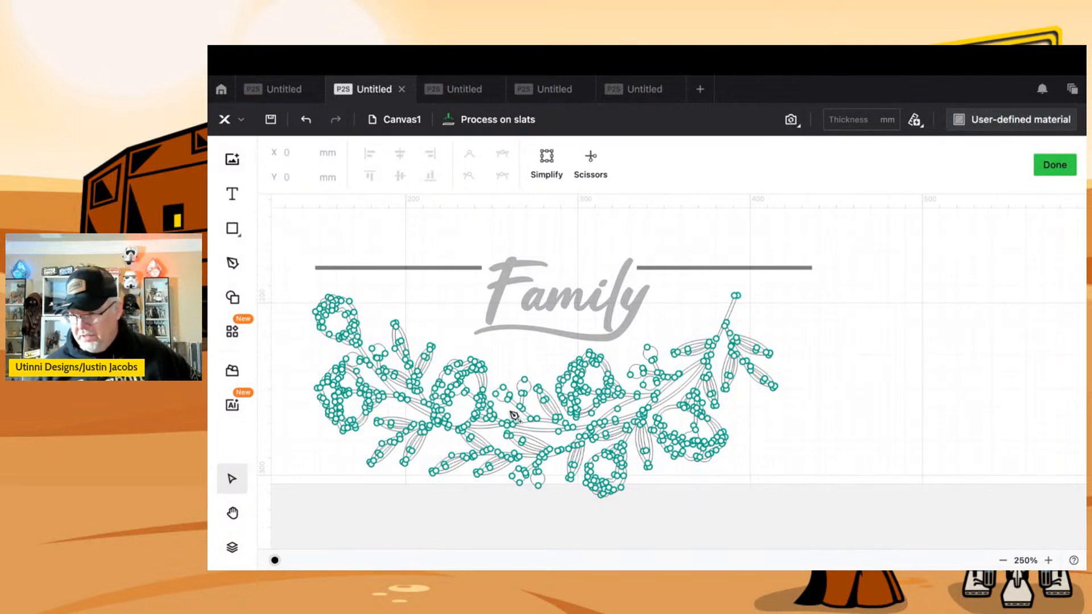
- Try reshaping the lower wreath by moving a berry node and a leaf node, and undo the node moves
left_click_drag(526, 383, 569, 354)
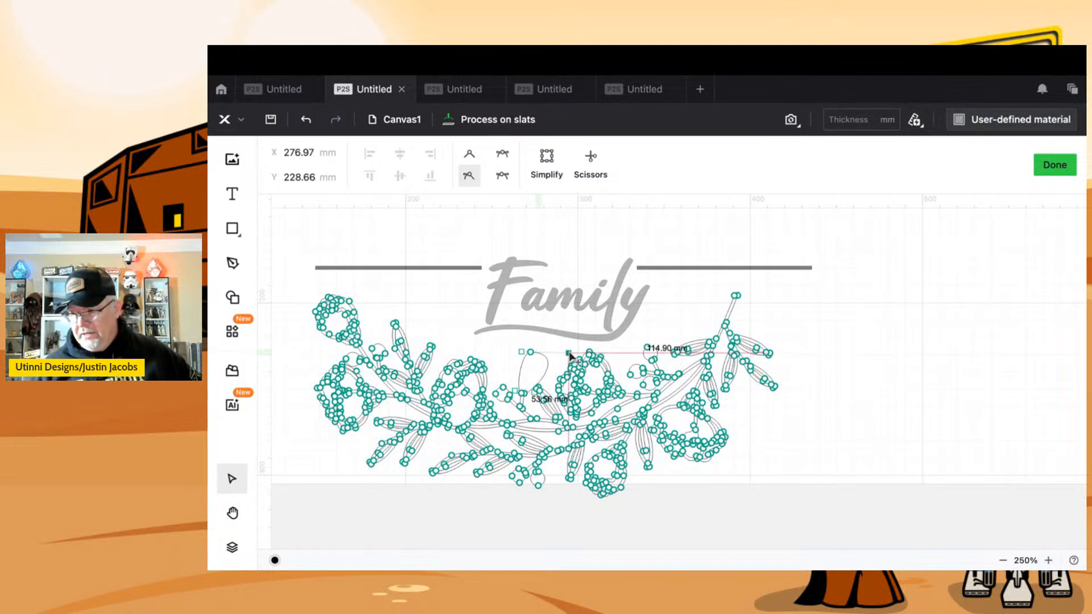
left_click_drag(434, 348, 498, 328)
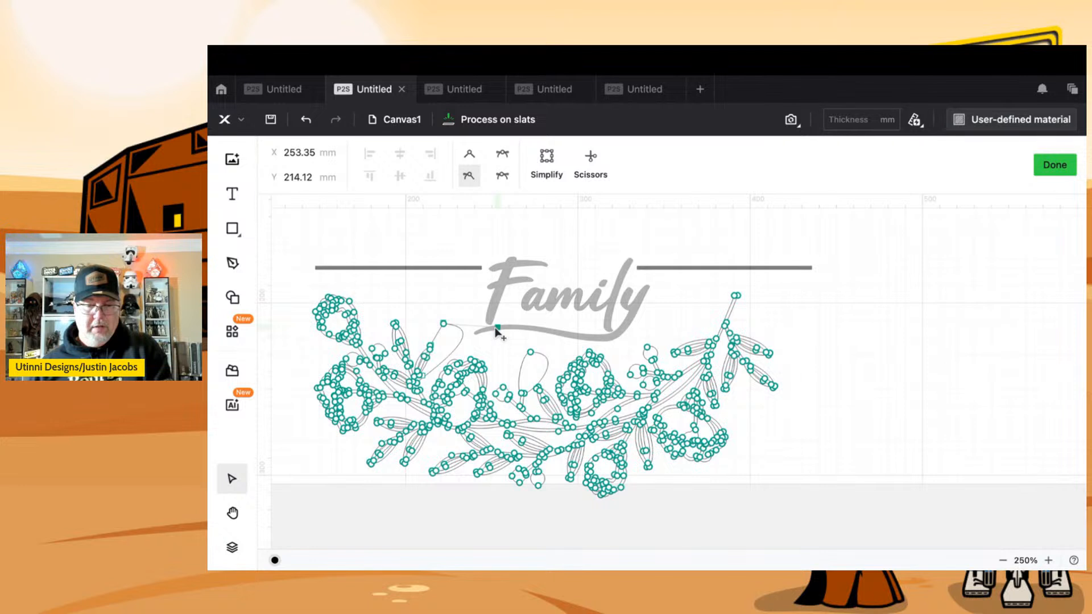
key("ctrl+z")
key("ctrl+z")
key("ctrl+z")
key("ctrl+z")
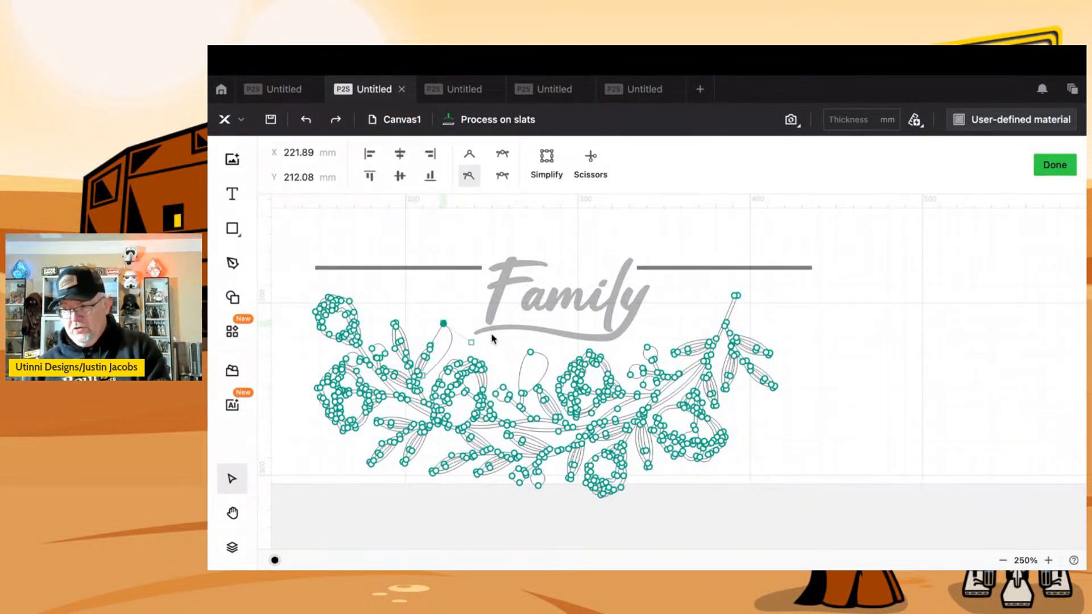
key("ctrl+z")
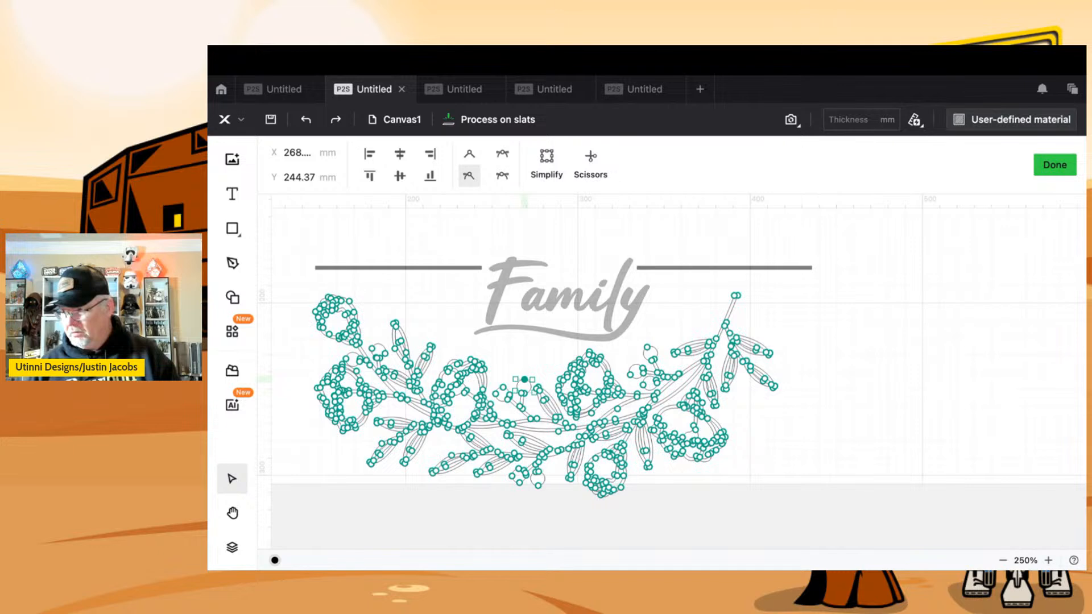
- Leave node editing and open the lower wreath's compound vector for editing its component shapes
left_click(1062, 165)
left_click(610, 397)
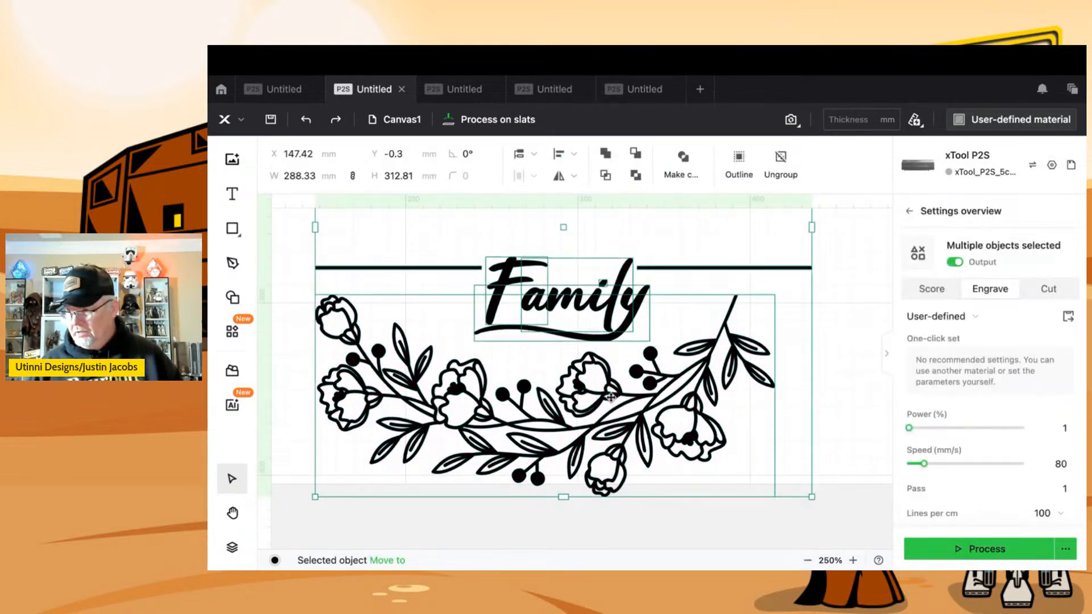
left_click(822, 389)
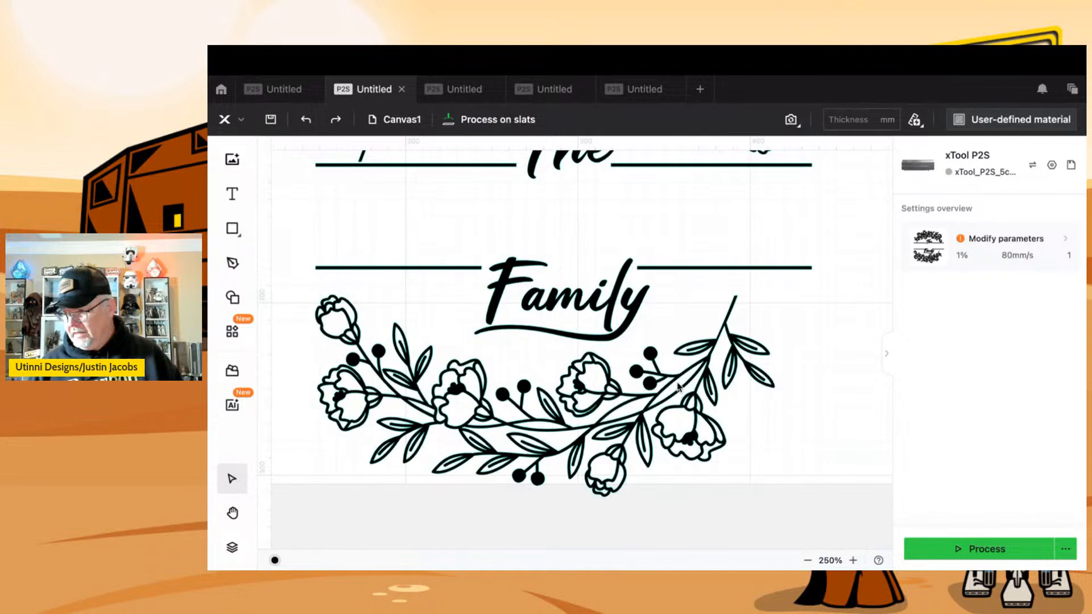
left_click(701, 383)
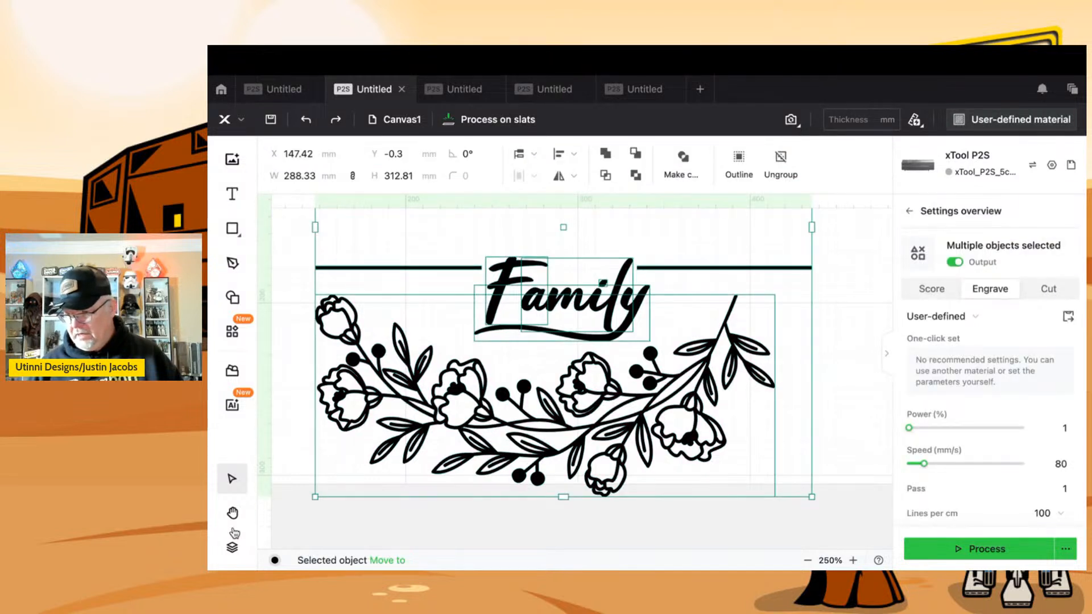
left_click(232, 547)
left_click(329, 374)
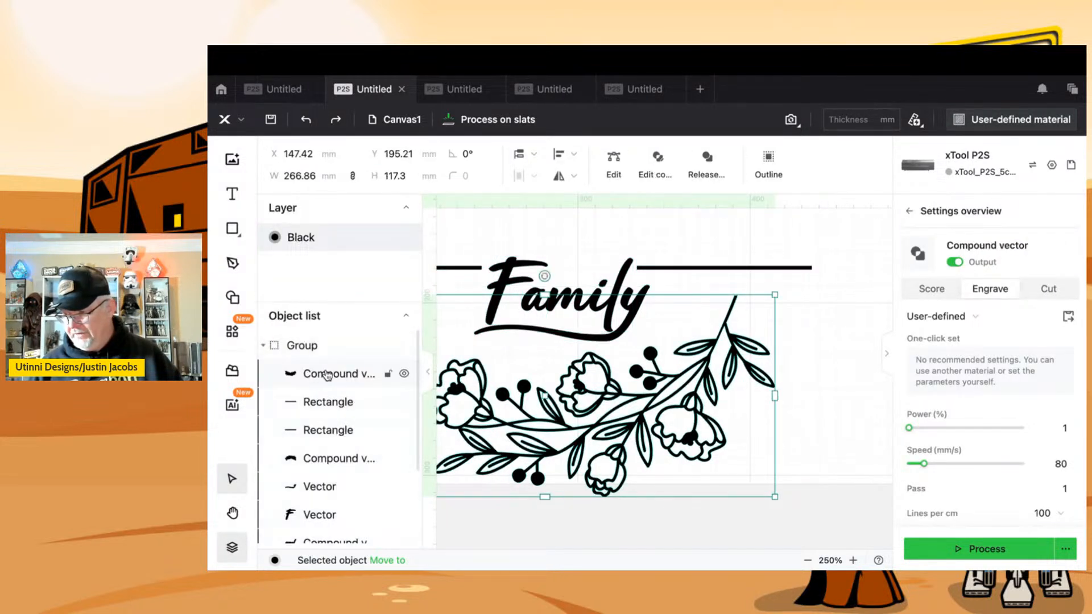
left_click(232, 549)
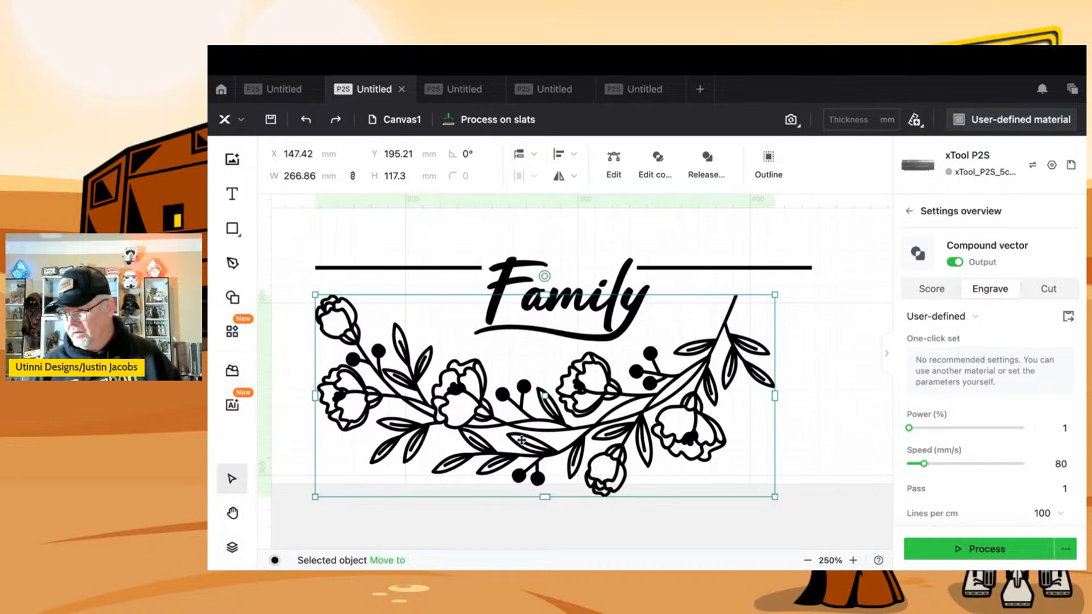
left_click(657, 153)
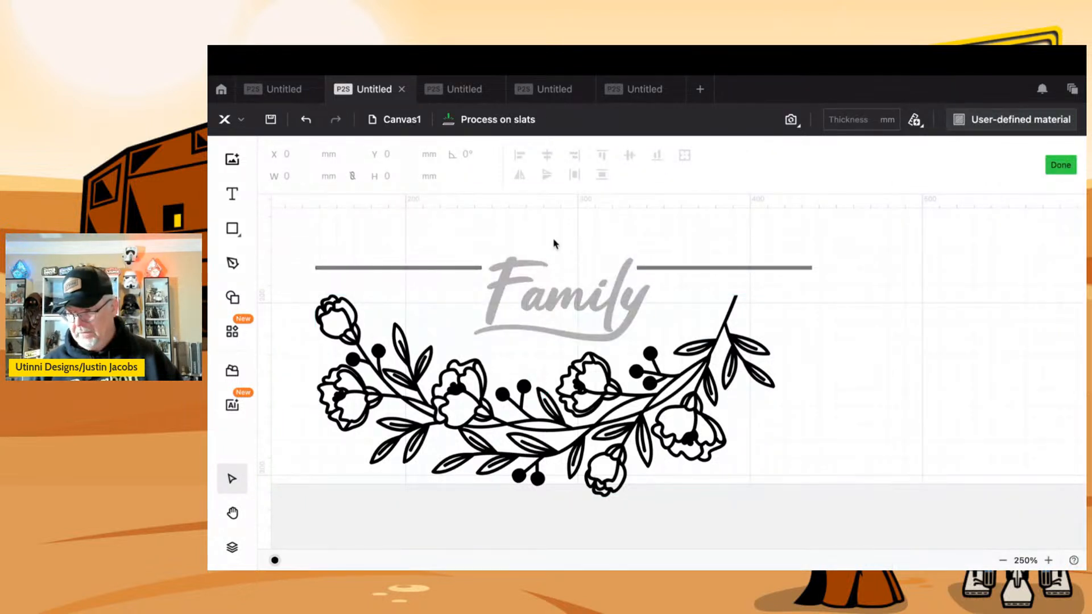
- Try moving the wreath's outer silhouette away from its inner cut-outs, and undo the move
left_click(347, 317)
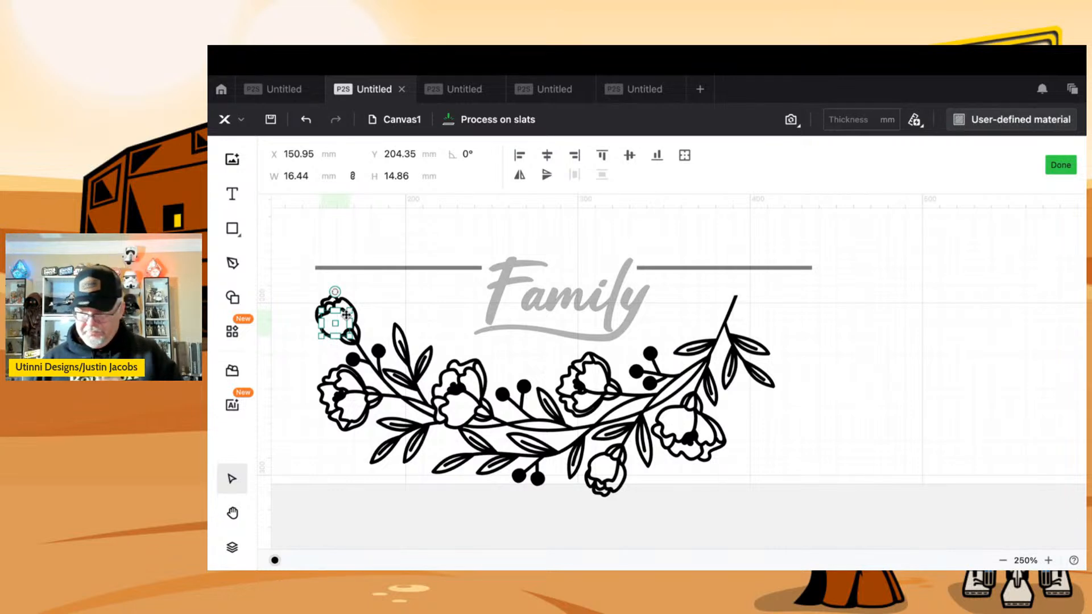
left_click(403, 283)
left_click_drag(390, 296, 473, 276)
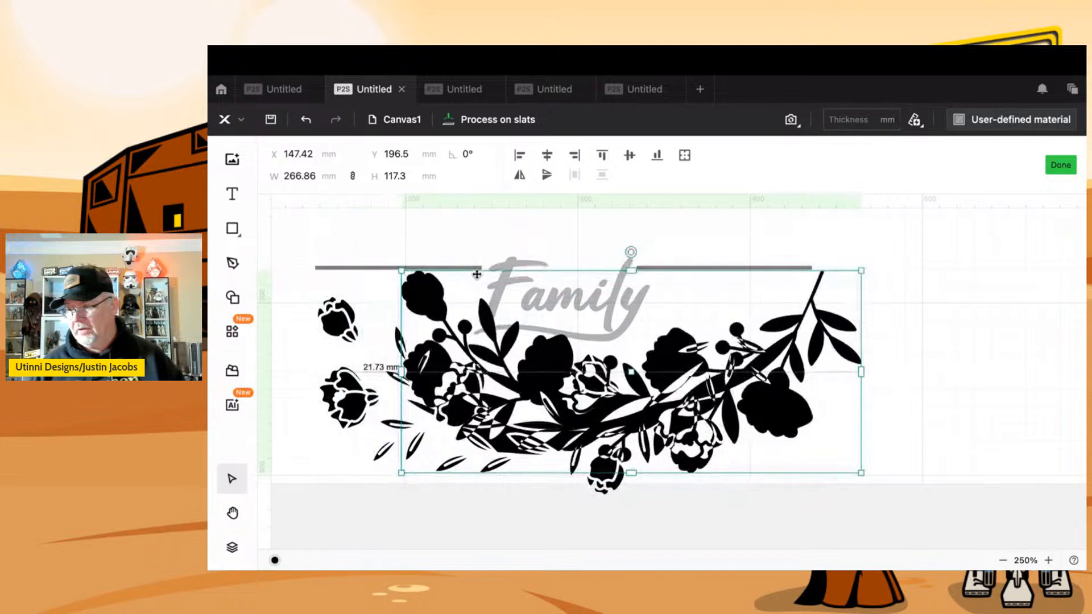
key("ctrl+z")
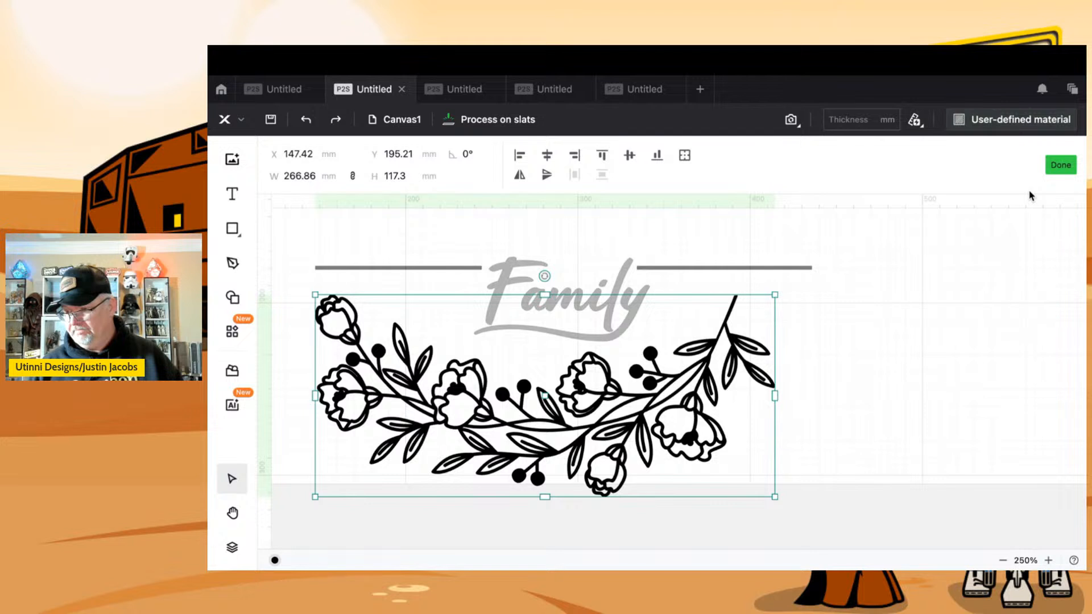
left_click(853, 368)
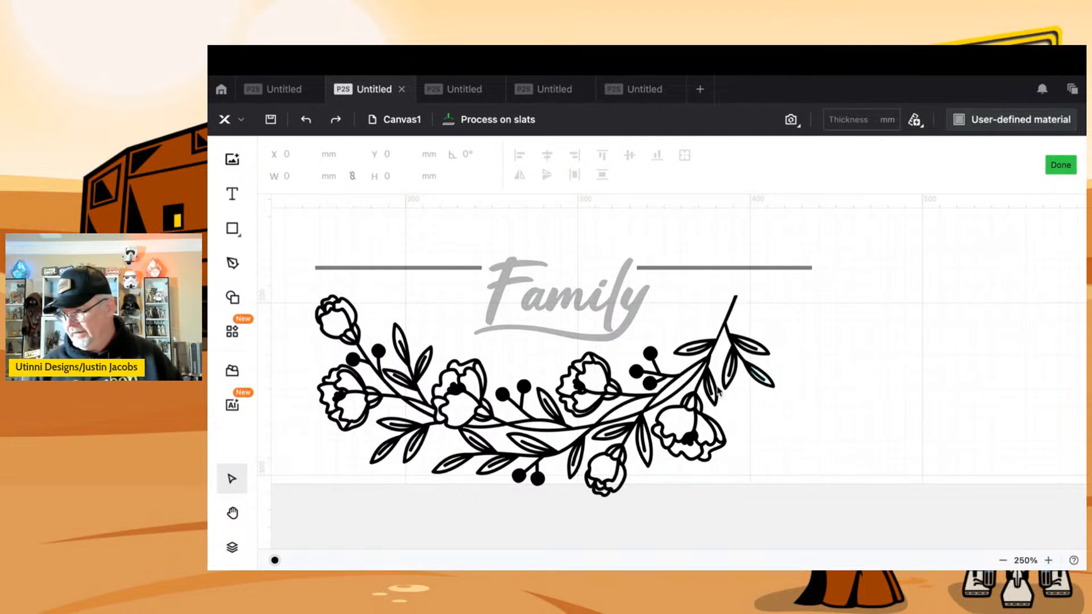
- Move the inner cut-out of the leaf just above the three berries to X 358.37 mm, Y 222.37 mm
left_click(650, 357)
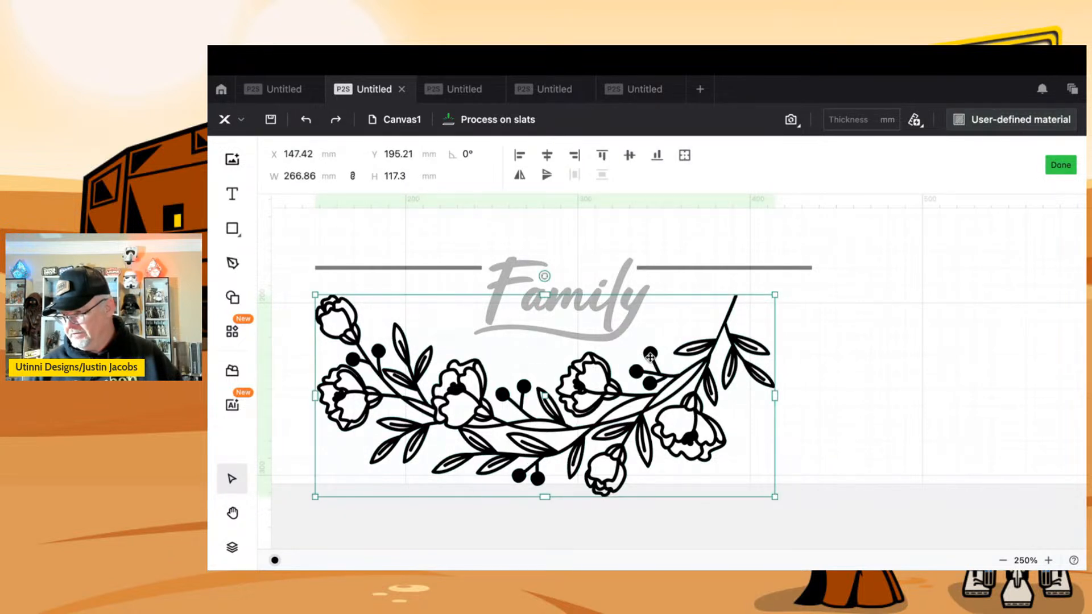
left_click(693, 344)
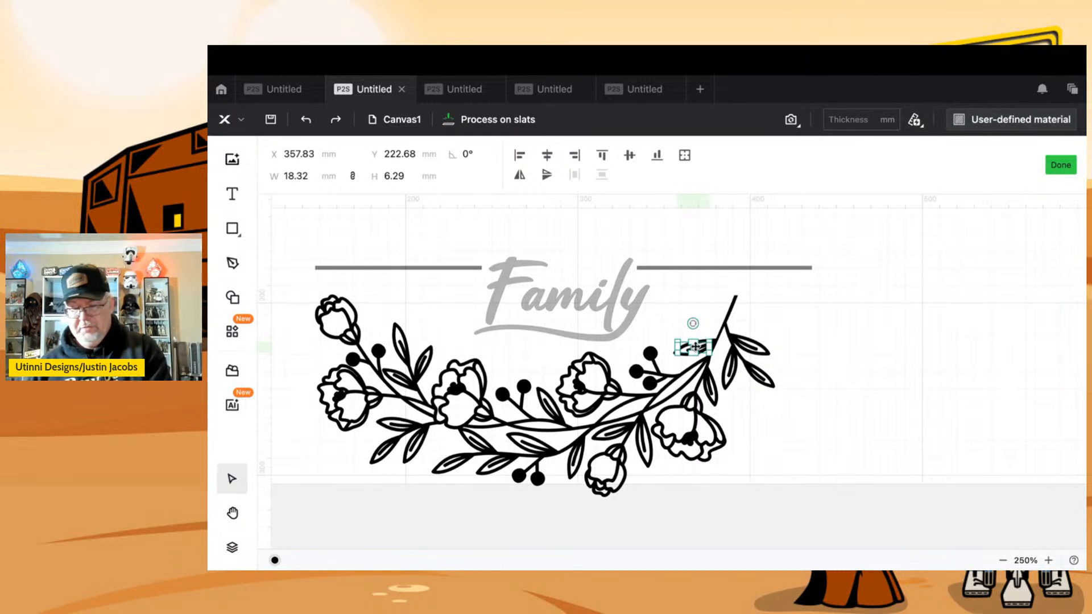
scroll(695, 346, "up", 5)
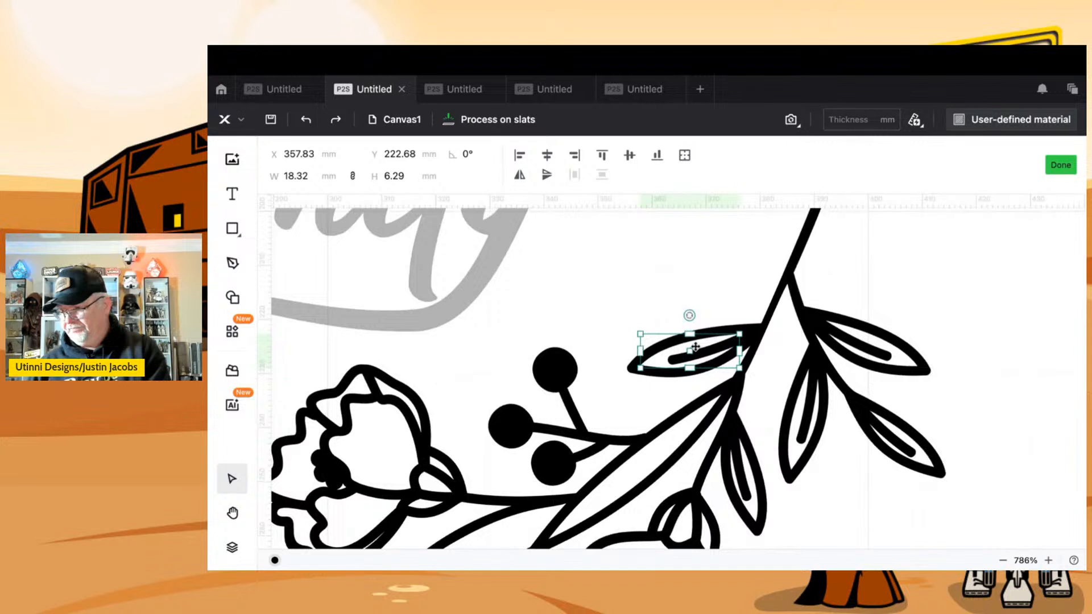
mouse_move(695, 341)
left_mouse_down()
mouse_move(667, 278)
mouse_move(699, 346)
left_mouse_up()
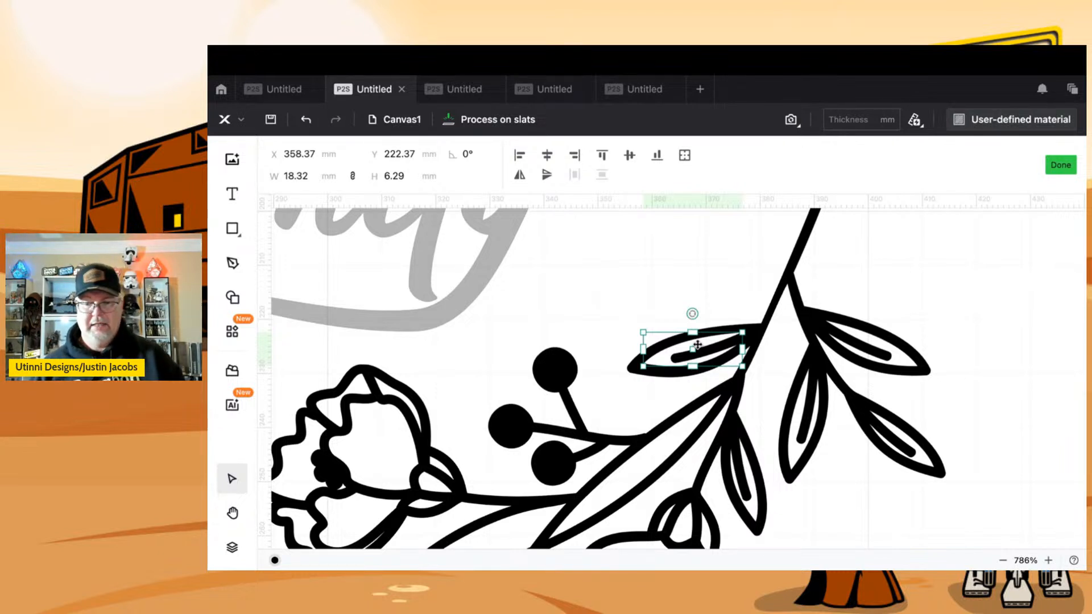
- Delete the inner cut-outs of the leaves around the right branch and of the flower petals beside the three berries
left_click(661, 447)
left_click(398, 441)
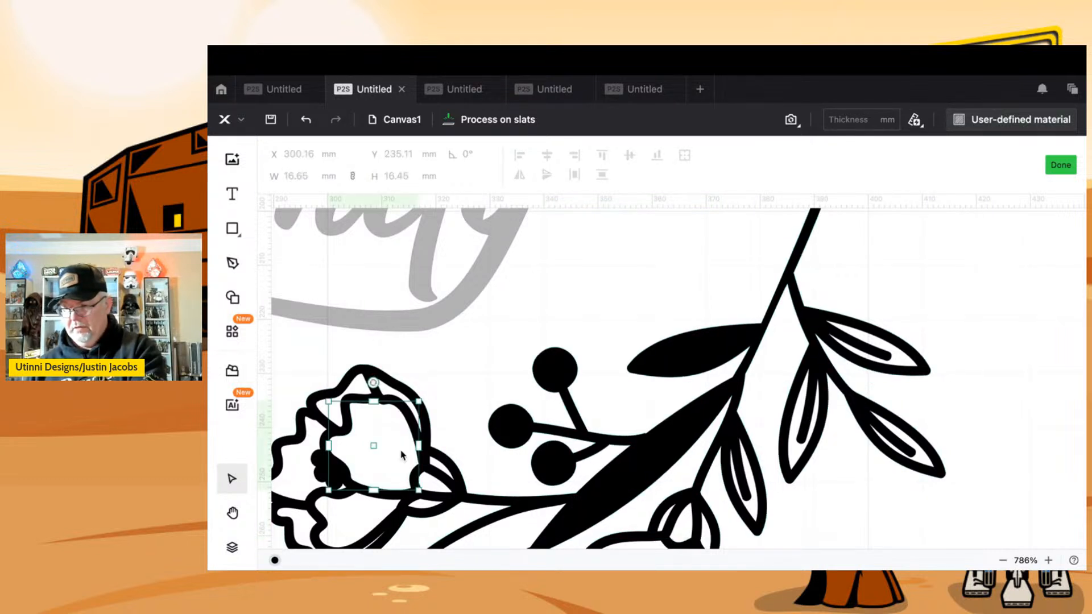
left_click(403, 401)
left_click(344, 393)
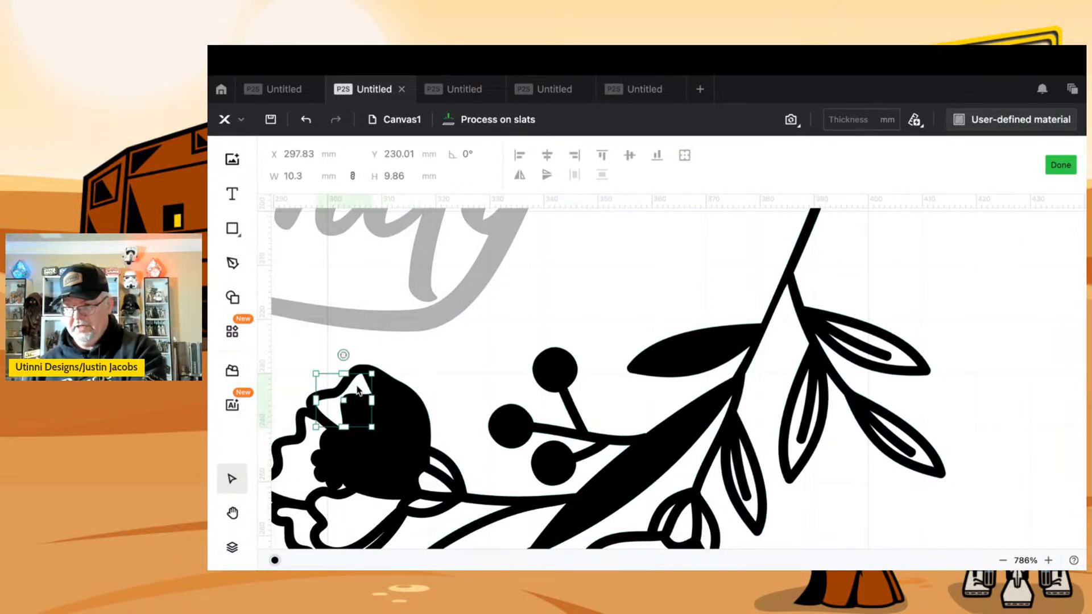
left_click(309, 462)
left_click(347, 512)
left_click(306, 521)
left_click(345, 486)
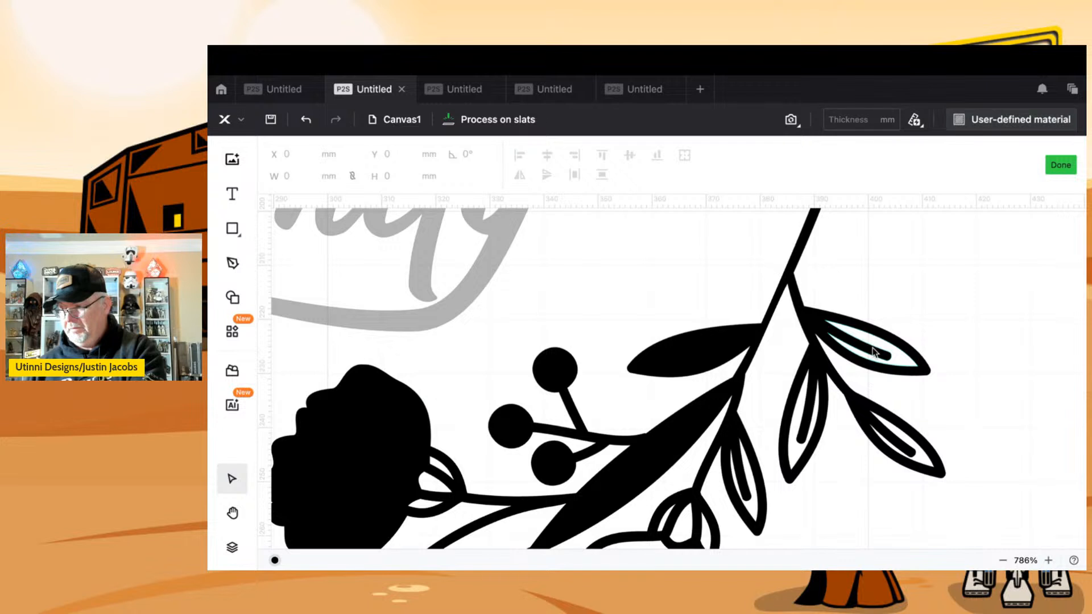
left_click(895, 352)
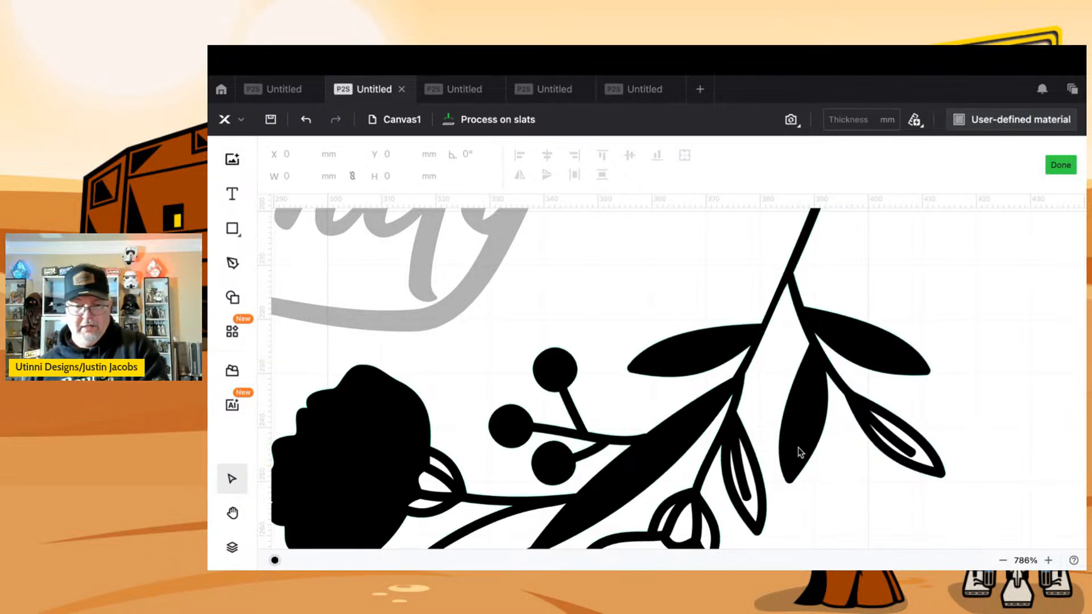
left_click(799, 448)
- Undo the deletions of the leaf and flower cut-outs
key("ctrl+z")
key("ctrl+z")
key("ctrl+z")
key("ctrl+z")
key("ctrl+z")
key("ctrl+z")
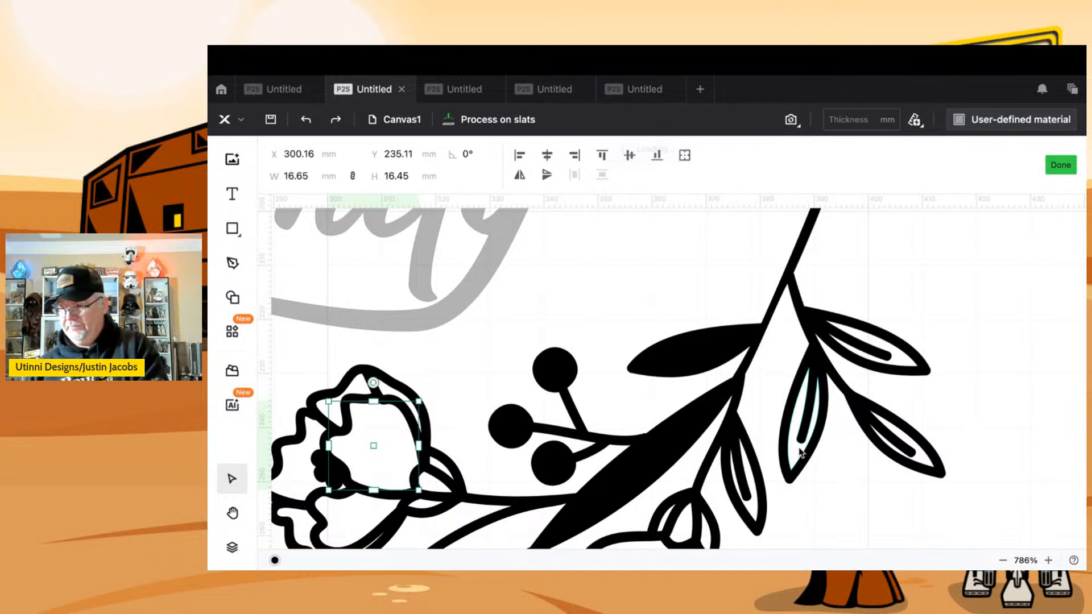
key("ctrl+z")
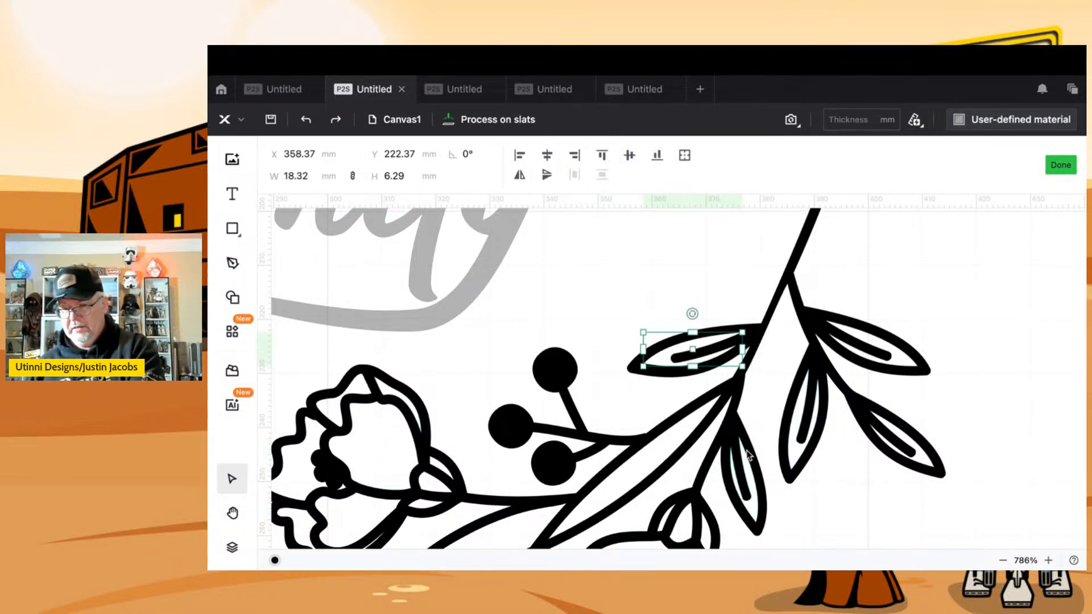
- Delete the inner cut-outs of the long leaf beside the three berries and of the leaf above it
left_click(640, 453)
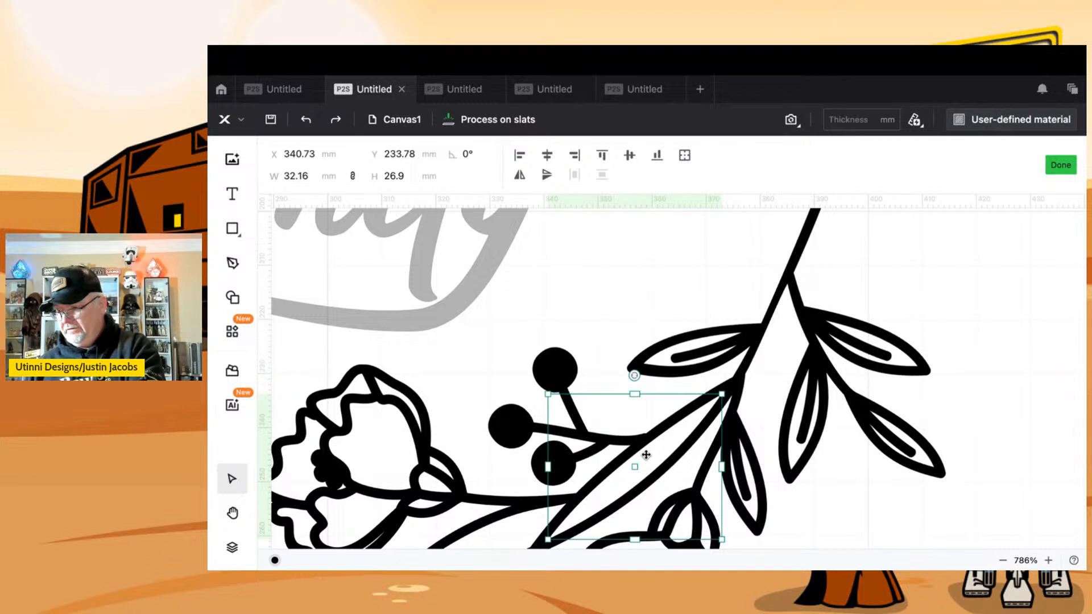
key("Delete")
left_click(667, 359)
key("Delete")
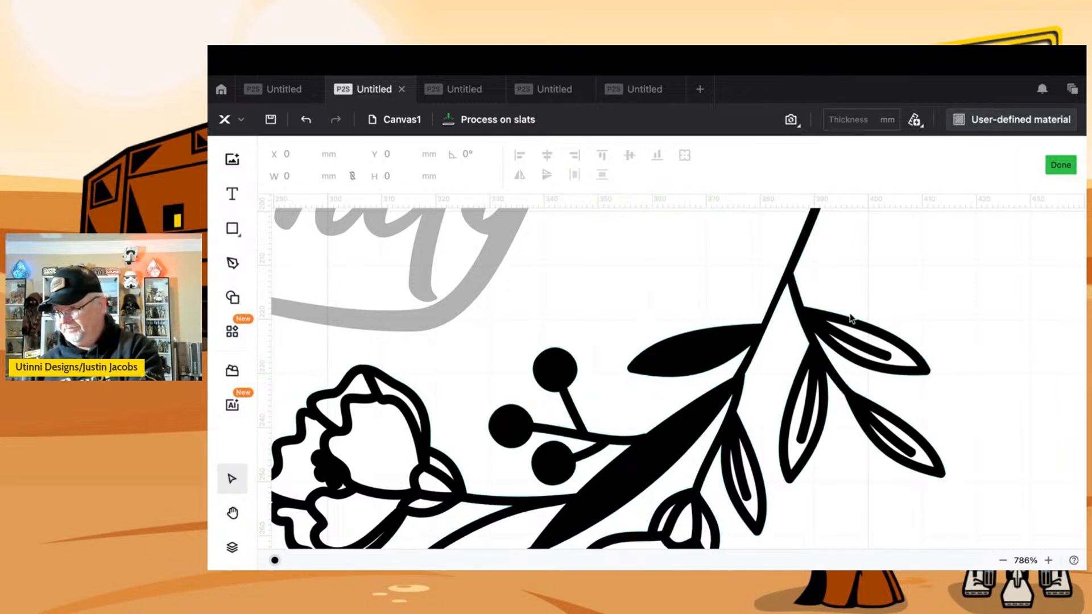
- Delete the inner cut-outs of the three leaves at the wreath's right tip and the leaf hanging above the large right flower
left_click(900, 361)
key("Delete")
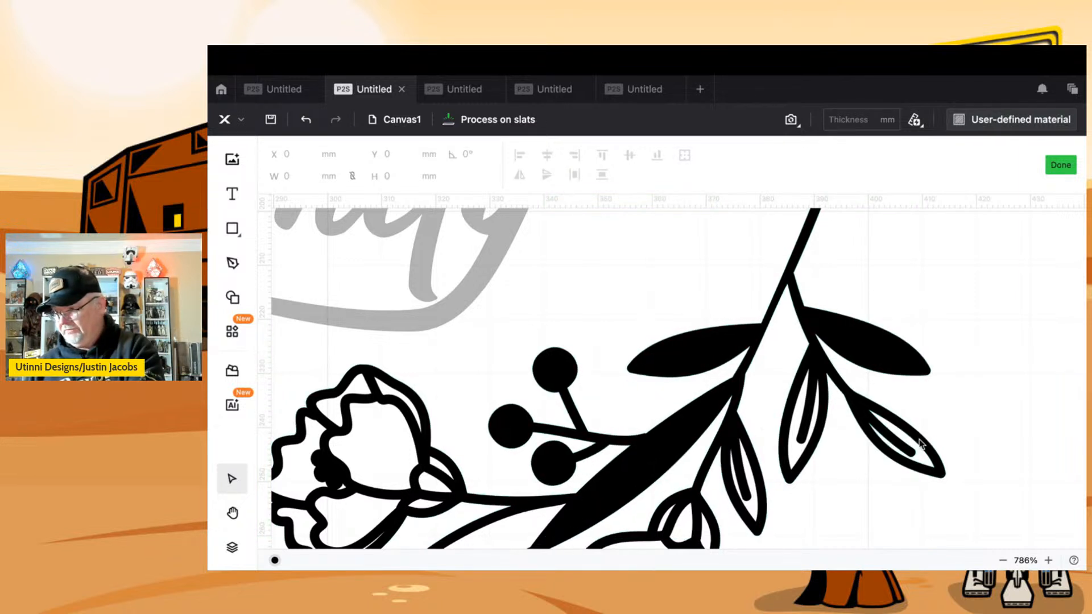
left_click(921, 455)
key("Delete")
left_click(785, 461)
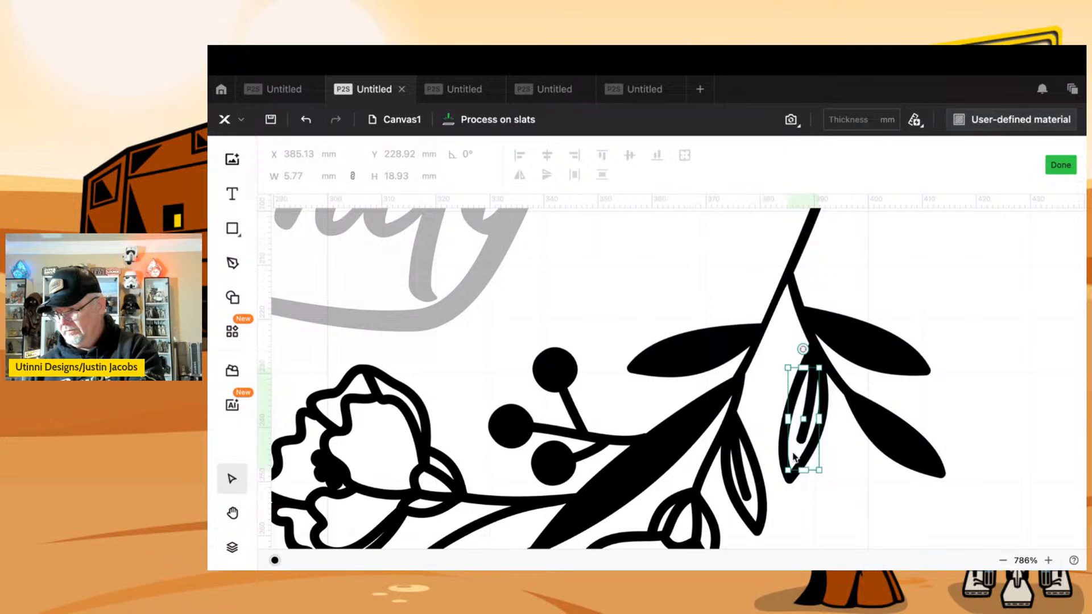
key("Delete")
left_click(742, 477)
key("Delete")
- Delete the inner cut-outs of the three leaves surrounding the small bottom flower
scroll(783, 481, "down", 5)
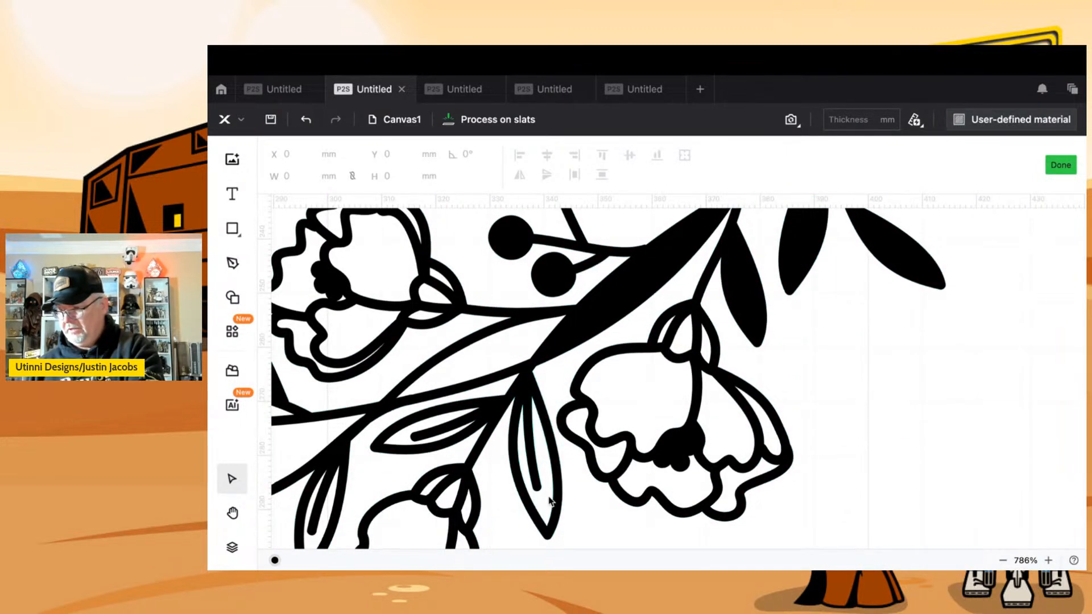
left_click(533, 461)
key("Delete")
left_click(403, 440)
key("Delete")
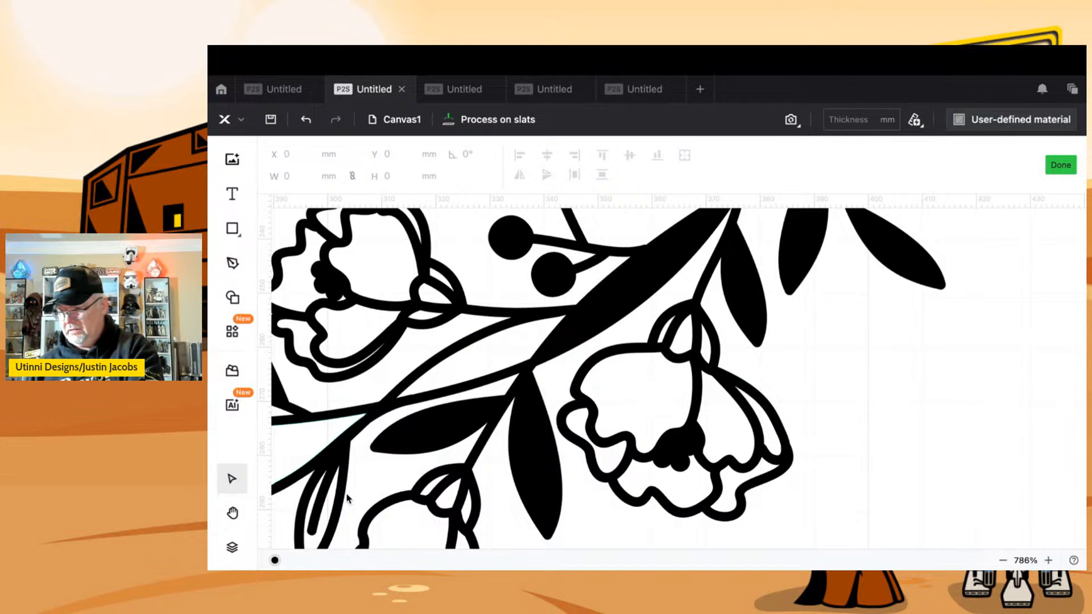
left_click(332, 507)
key("Delete")
- Try moving the large cut-out between the stems below the central flower, and undo the move
left_click(444, 400)
key("Delete")
left_click(578, 391)
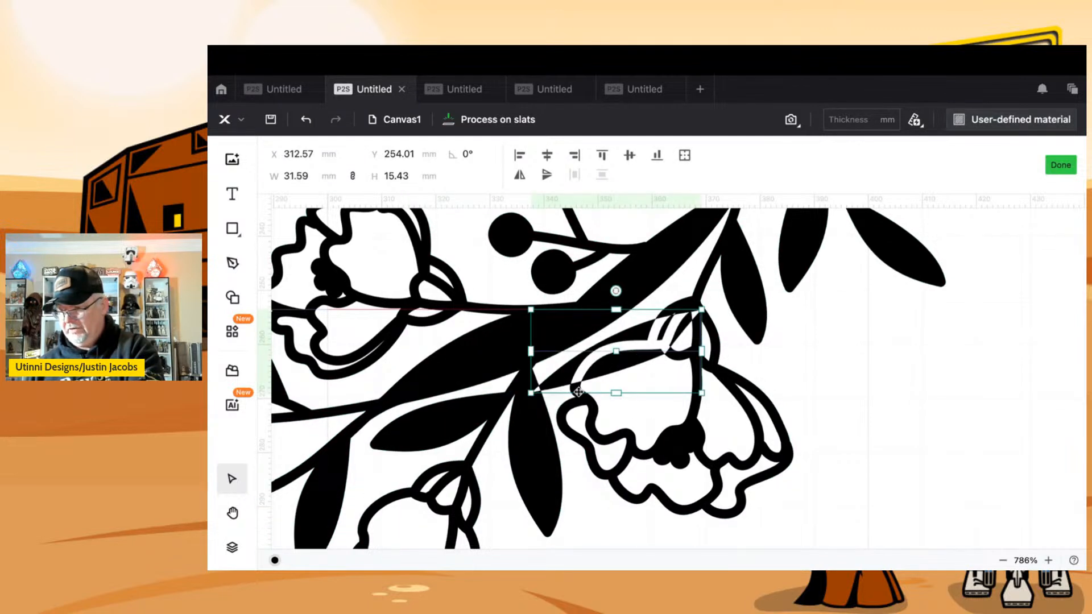
key("super+z")
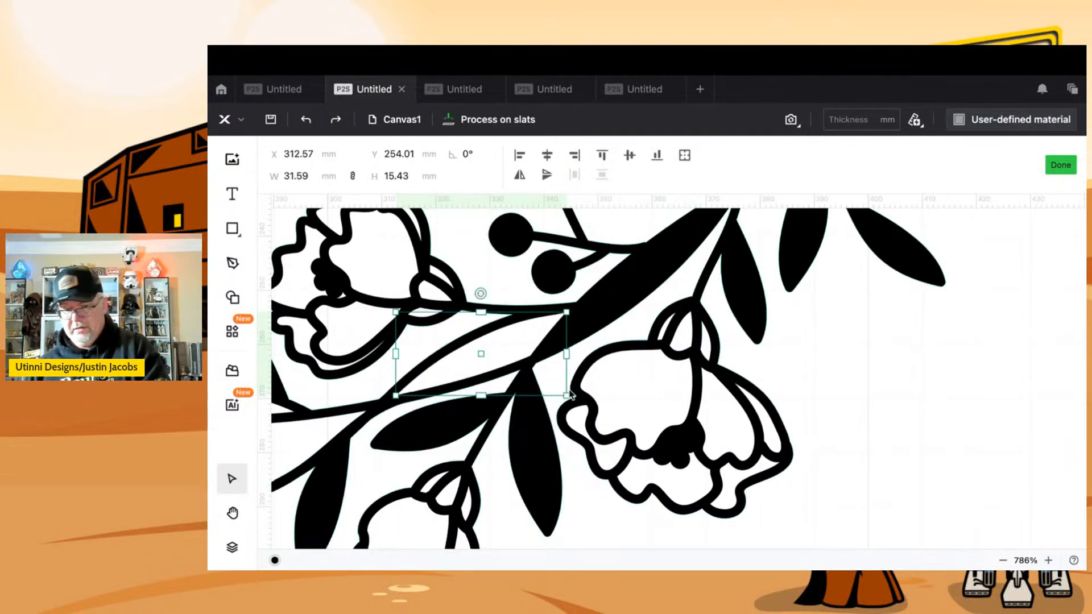
- Delete the inner cut-outs of the leaf beside the two upper berries and of the two leaves hanging below the lower branch
left_click_drag(463, 374, 792, 317)
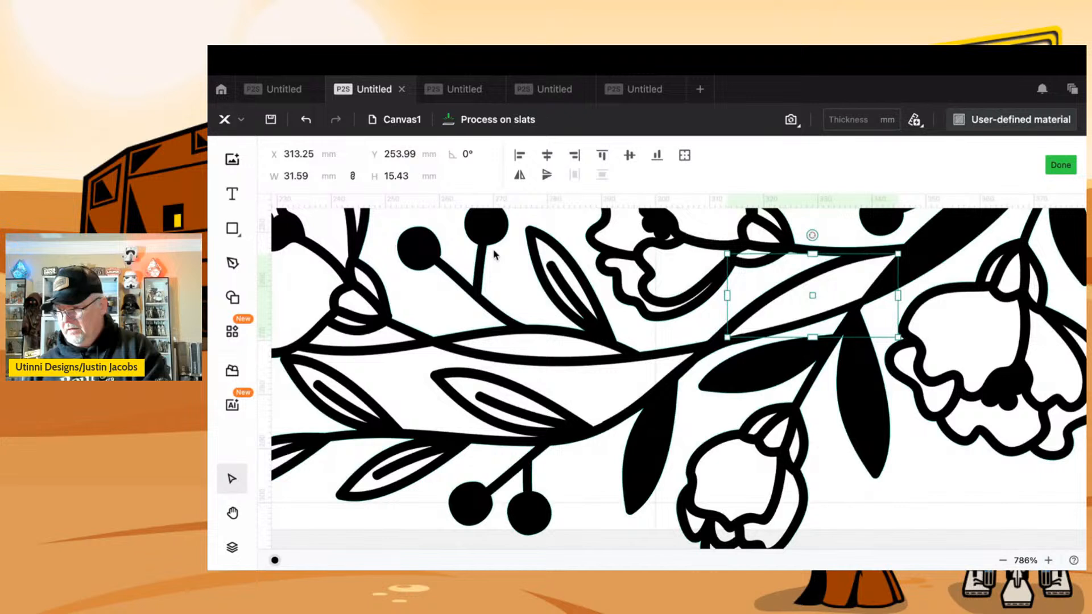
left_click(536, 249)
key("Delete")
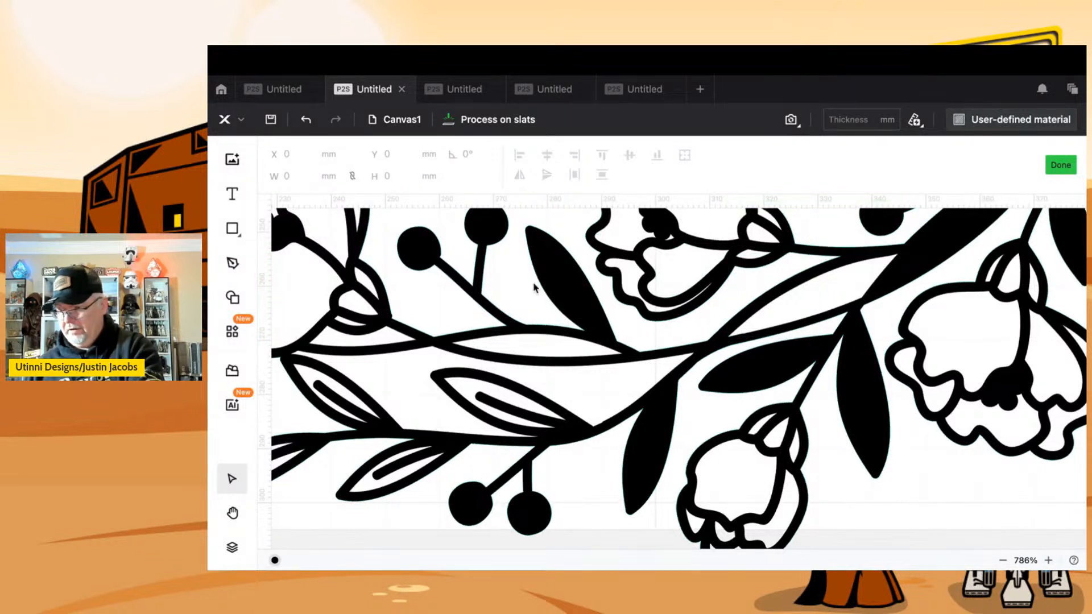
left_click(475, 383)
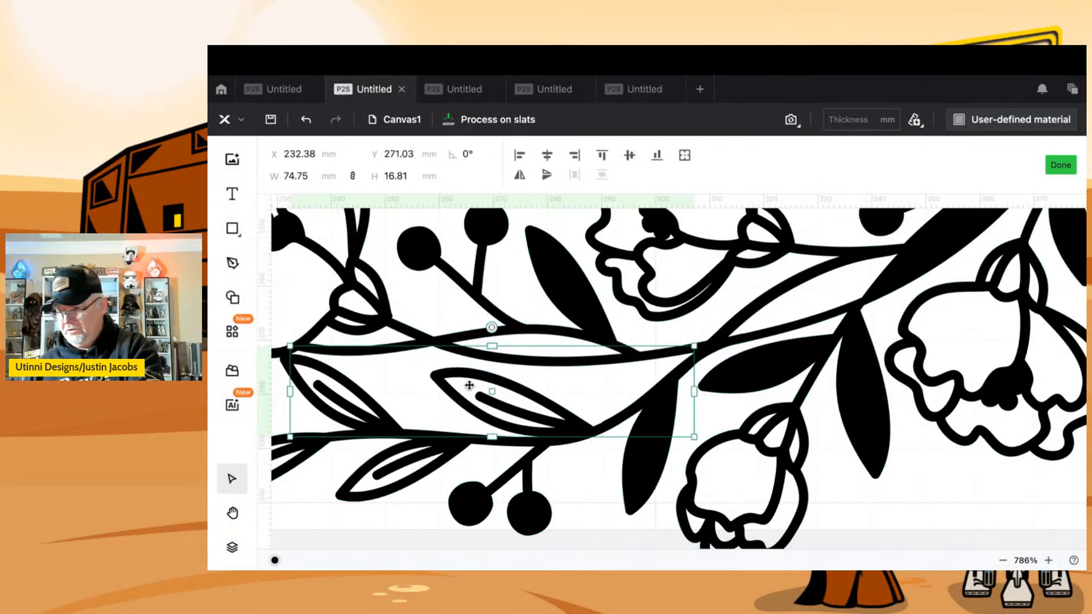
left_click(537, 494)
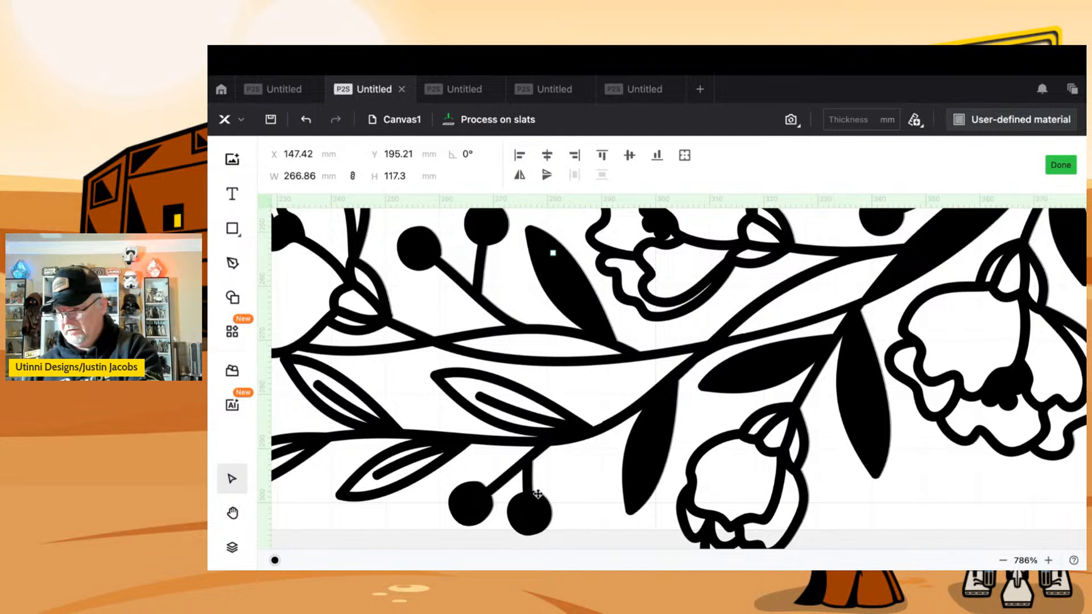
left_click(402, 478)
key("Delete")
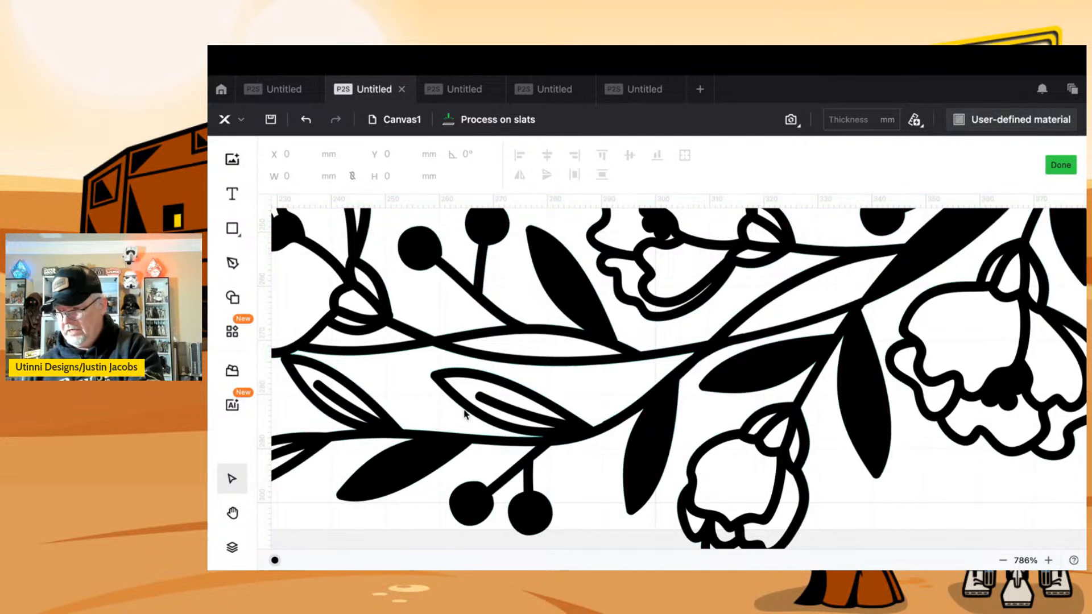
left_click(476, 408)
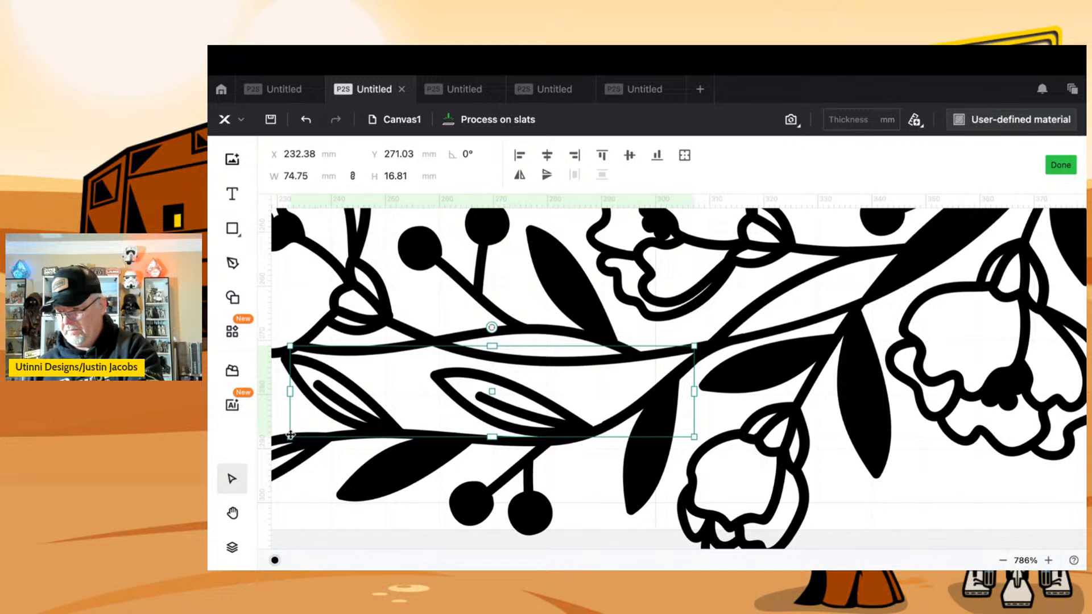
left_click(288, 461)
key("Delete")
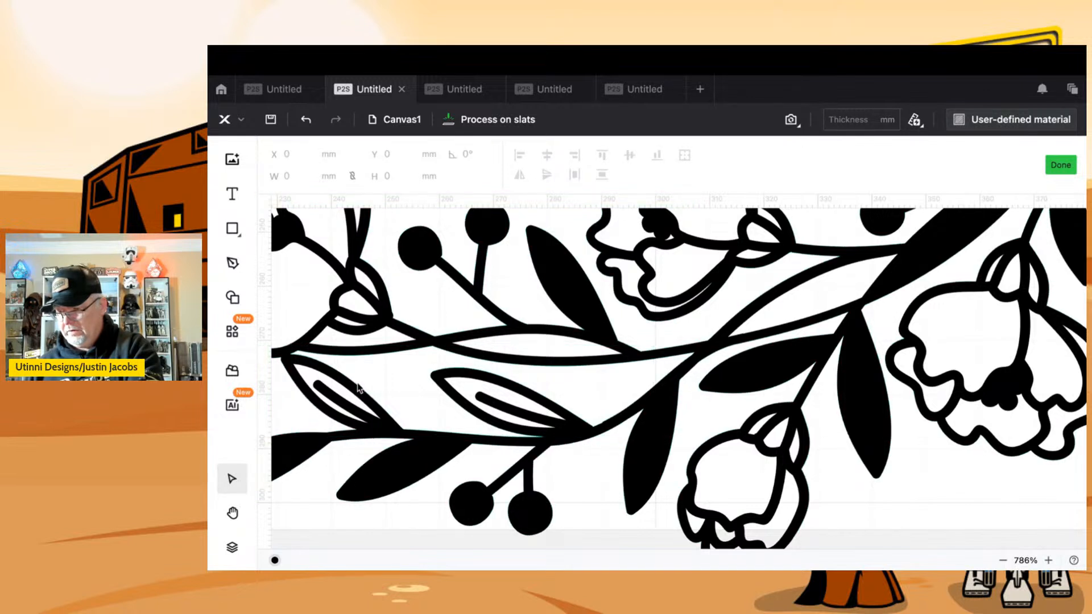
- Try deleting the large cut-out around the two outlined leaves between the stems, and undo the deletion
left_click(346, 390)
key("Delete")
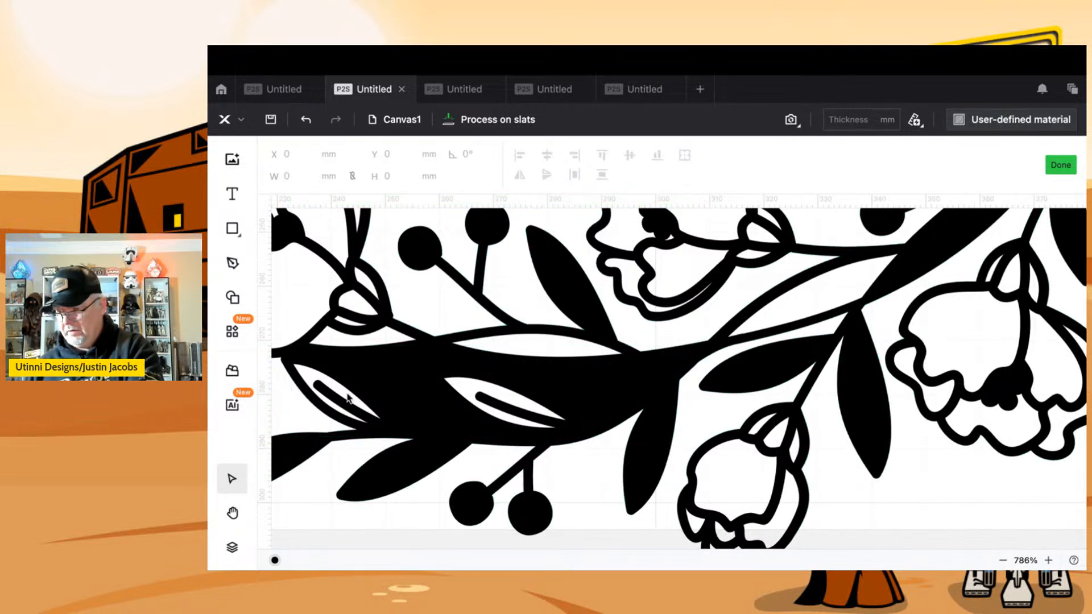
key("ctrl+z")
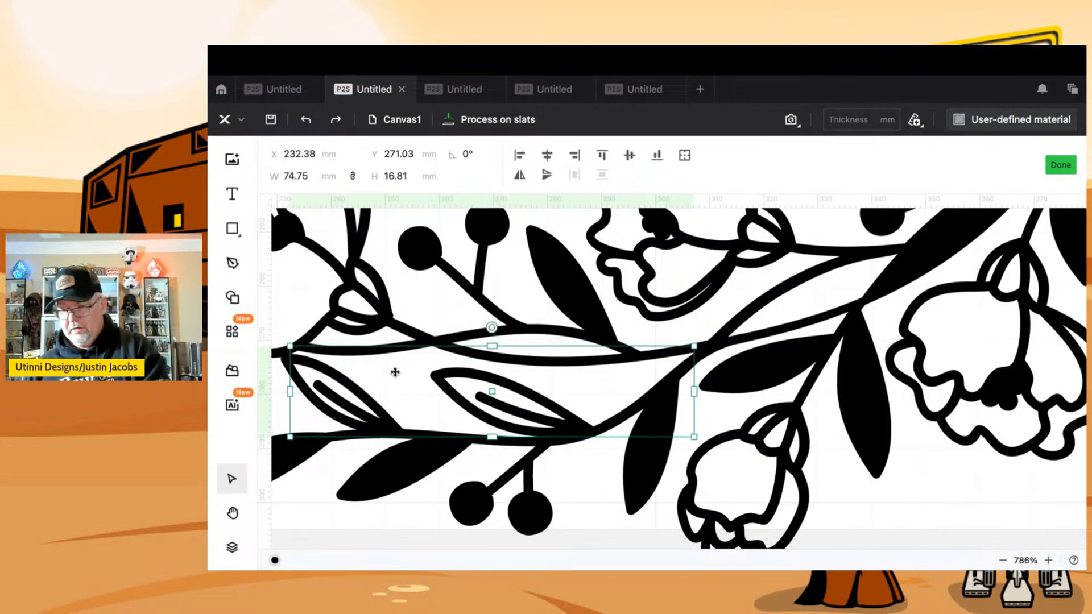
- Find the lower wreath's compound vector in the object list and reopen it for compound editing
left_click(233, 545)
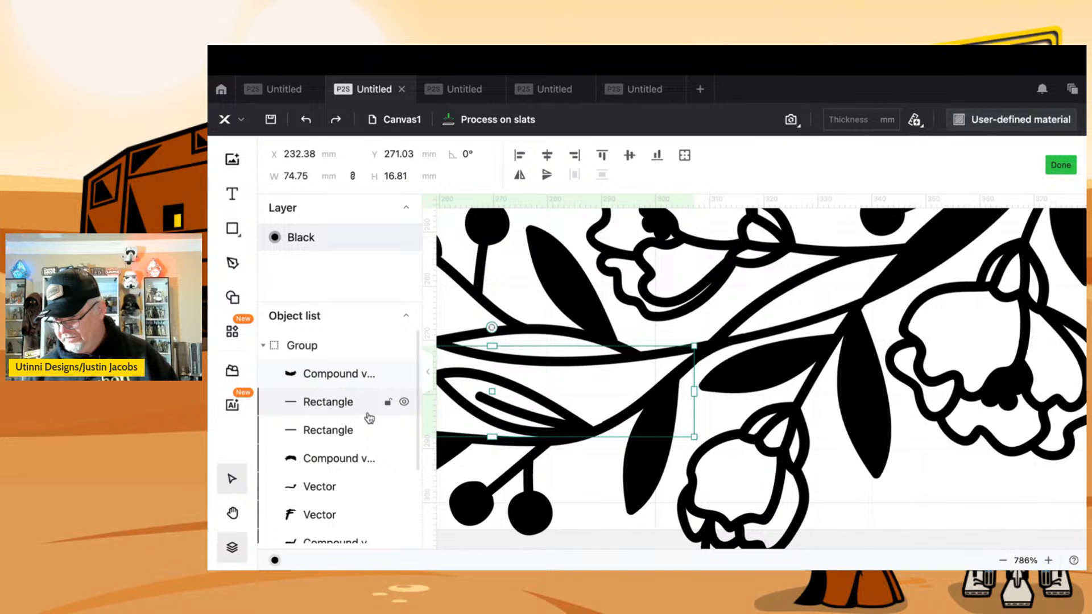
scroll(369, 418, "down", 3)
left_click(351, 448)
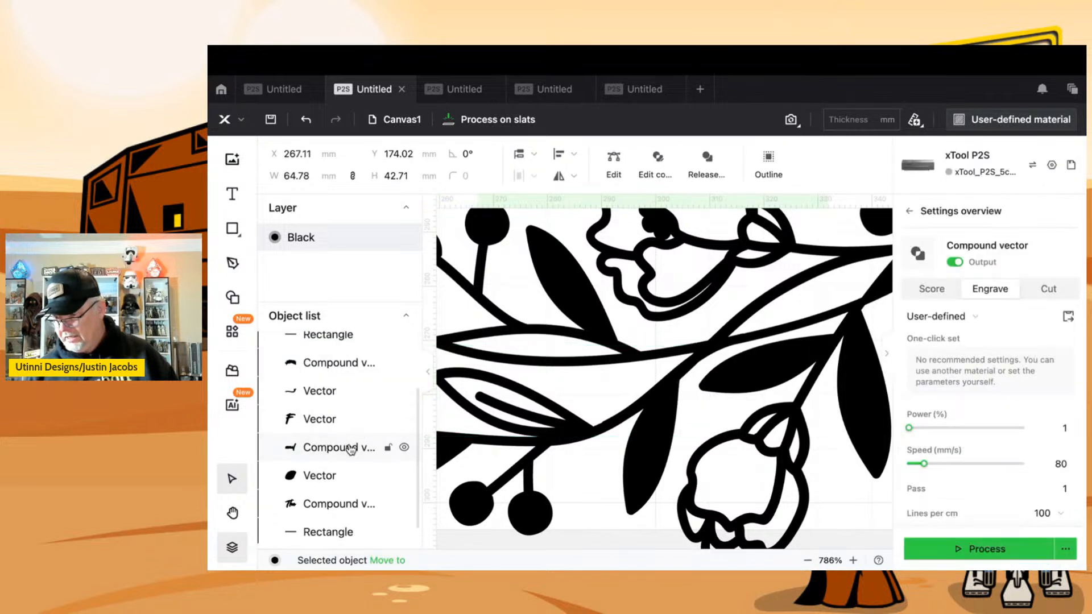
scroll(351, 450, "down", 1)
scroll(349, 450, "up", 4)
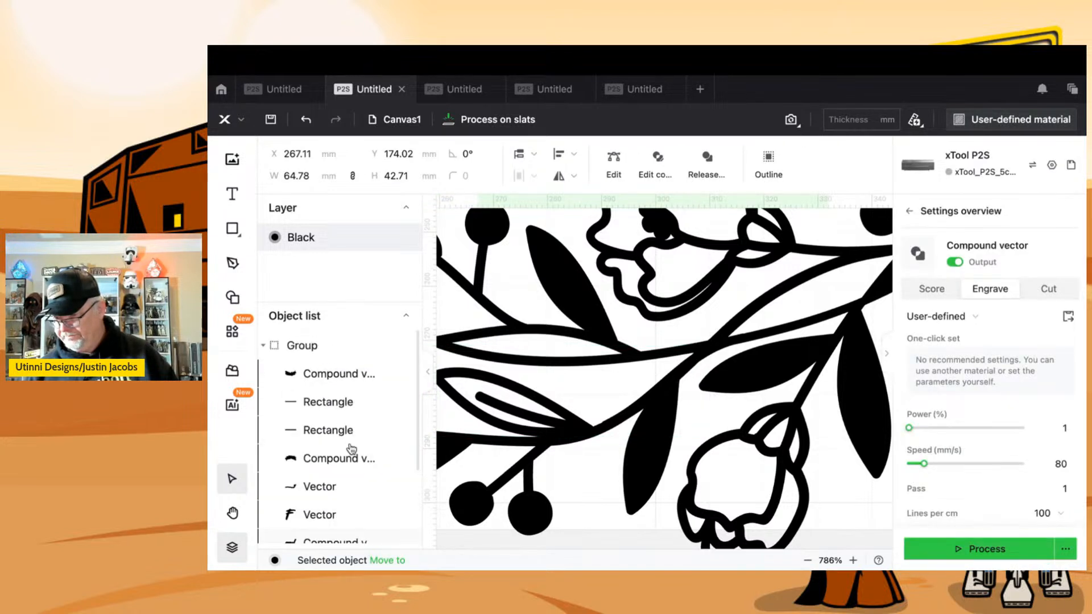
left_click(342, 384)
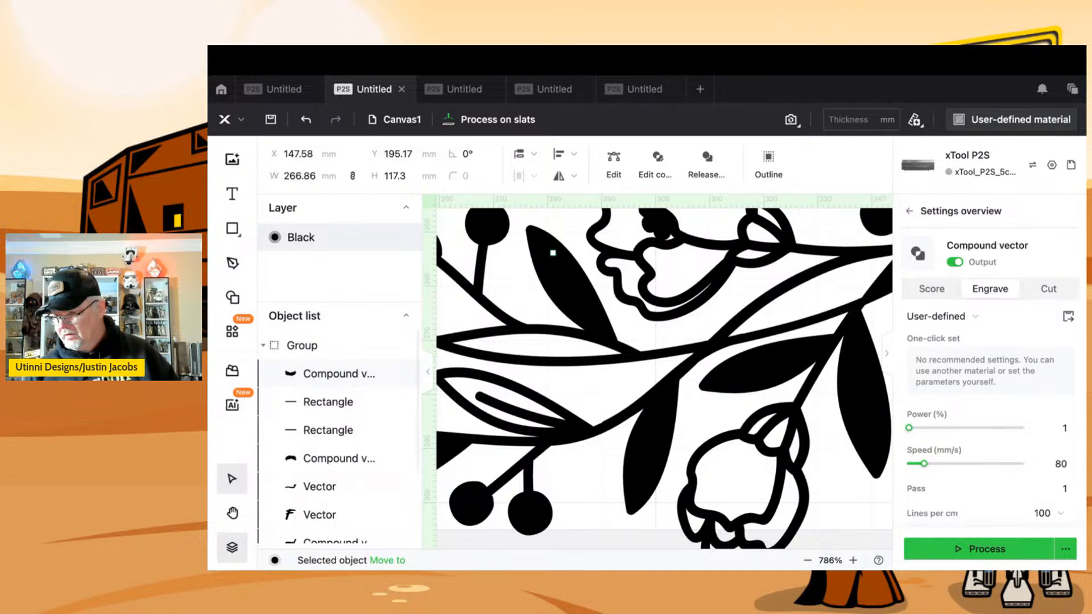
left_click(234, 547)
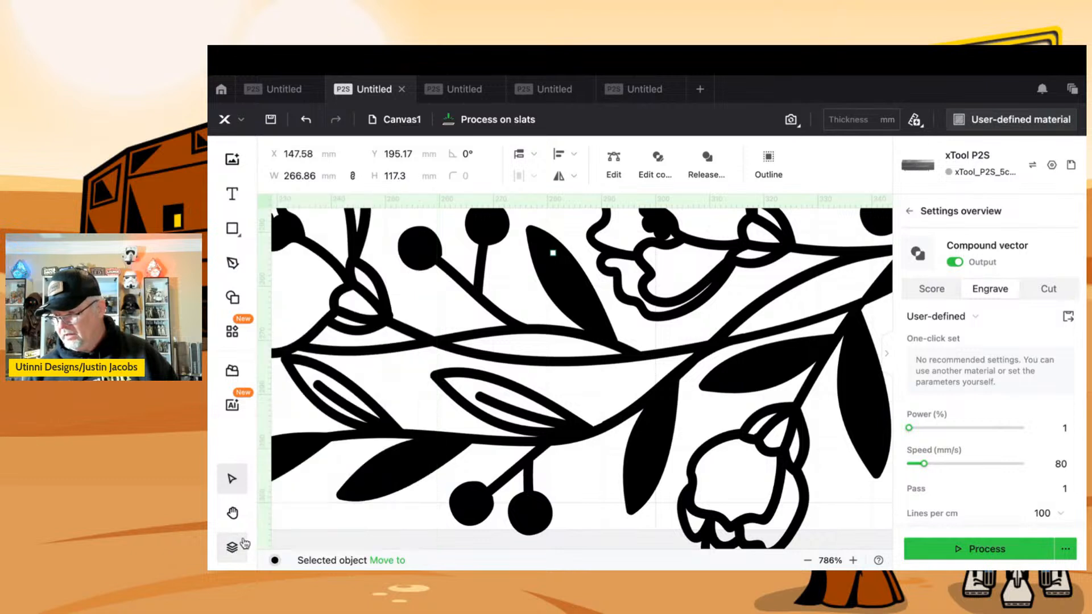
left_click(655, 166)
- Try shifting the large cut-out that surrounds the two outlined leaves, and undo the move
left_click(487, 392)
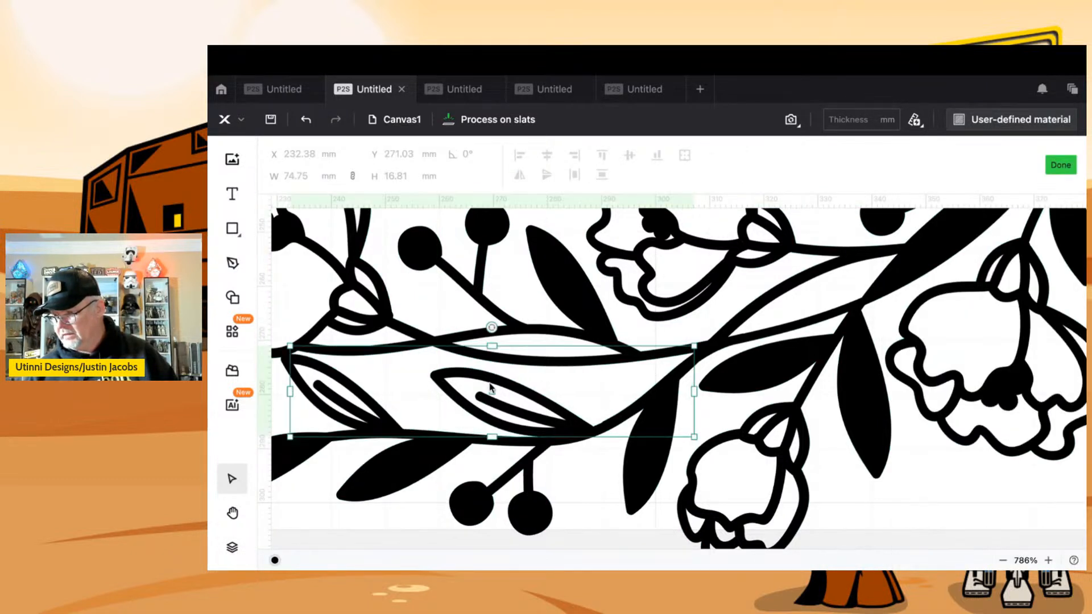
left_click_drag(485, 384, 478, 388)
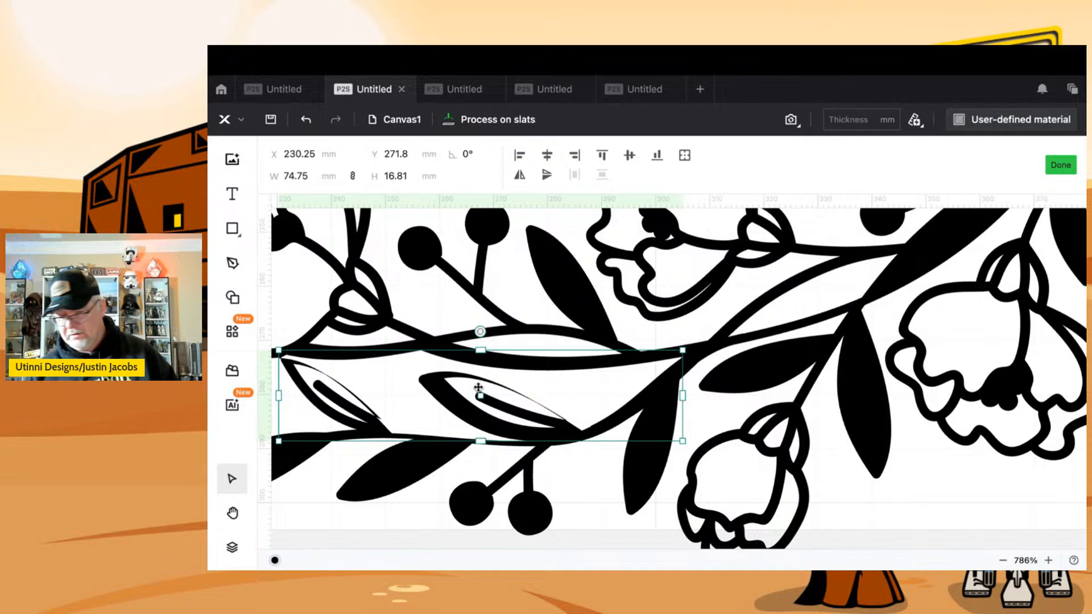
key("ctrl+z")
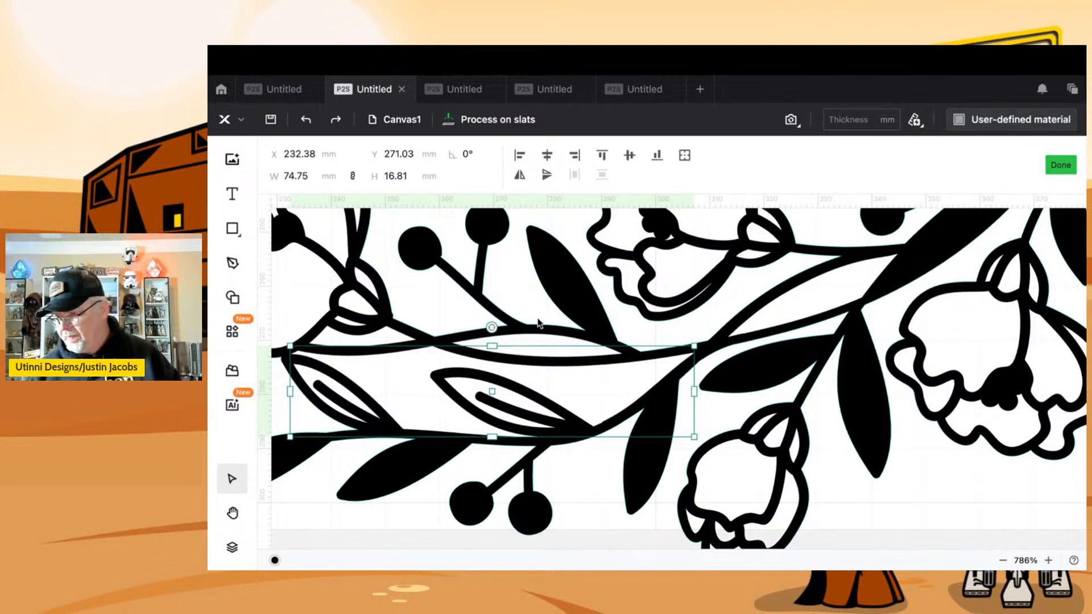
- Examine the cut-outs around the lower wreath's outlined leaves and finish editing the compound vector
left_click(532, 300)
left_click(340, 300)
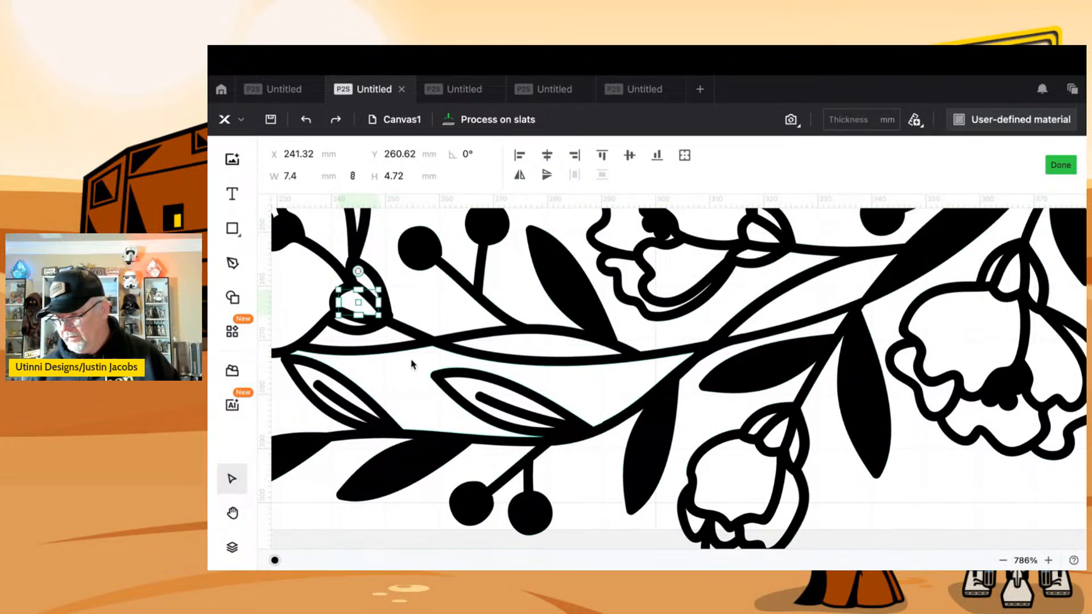
left_click(453, 376)
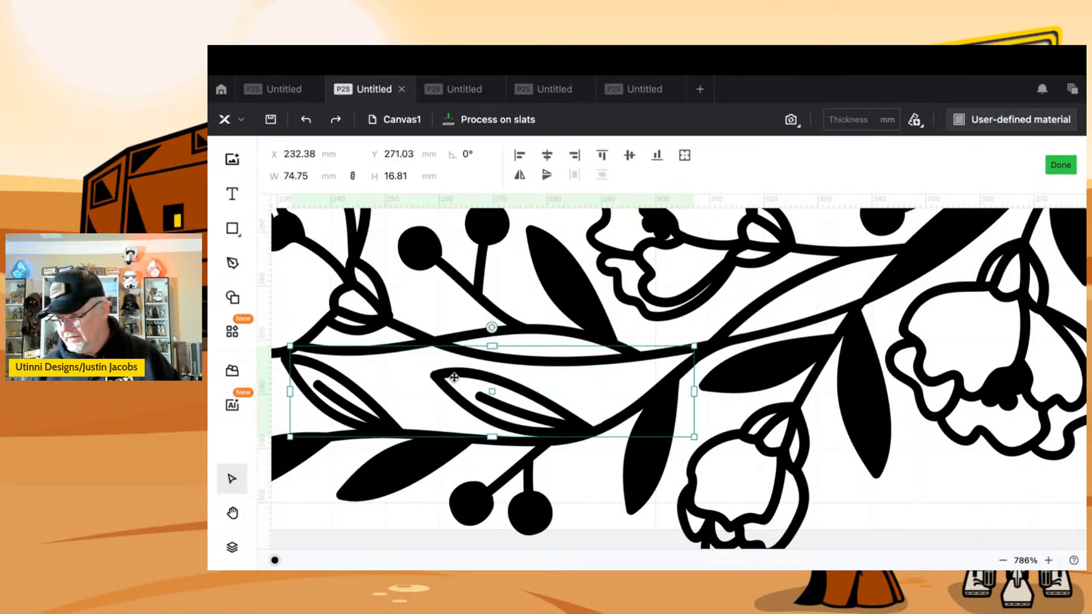
left_click(817, 346)
left_click(546, 414)
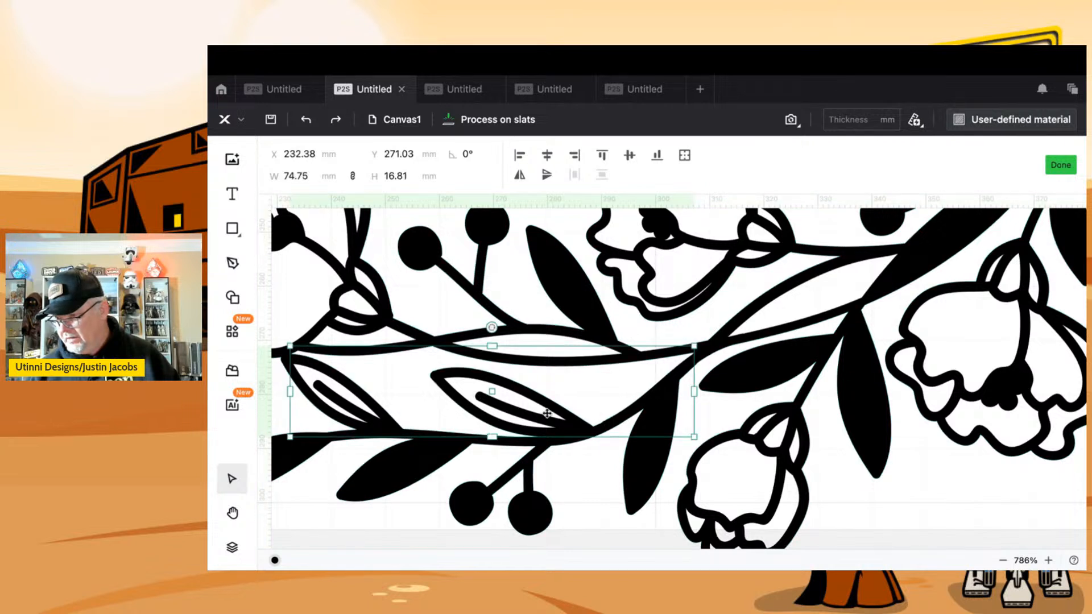
left_click(1061, 165)
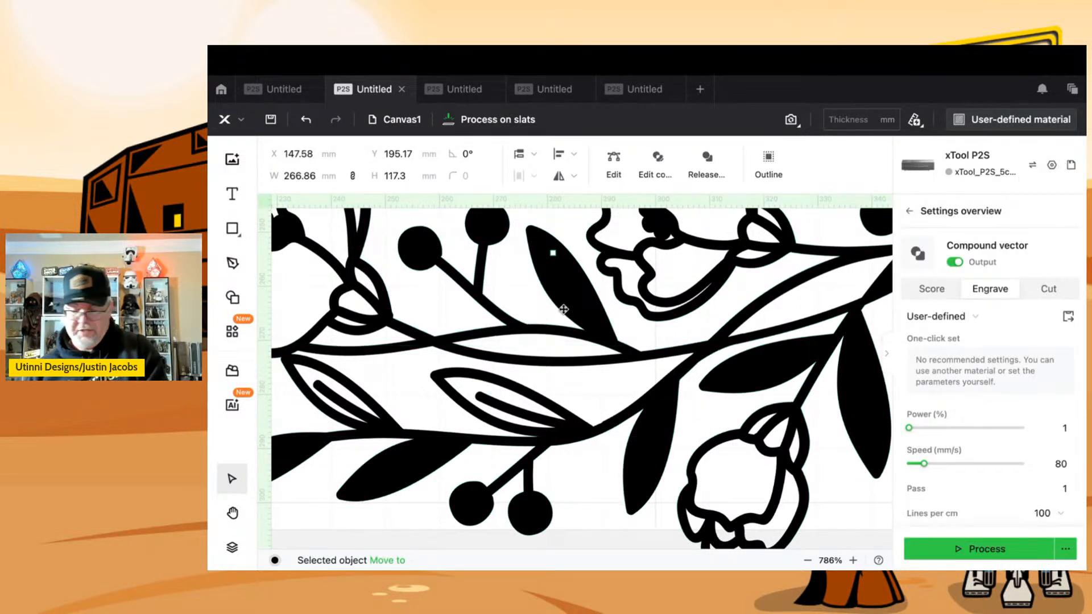
scroll(563, 309, "down", 5)
scroll(433, 349, "up", 2)
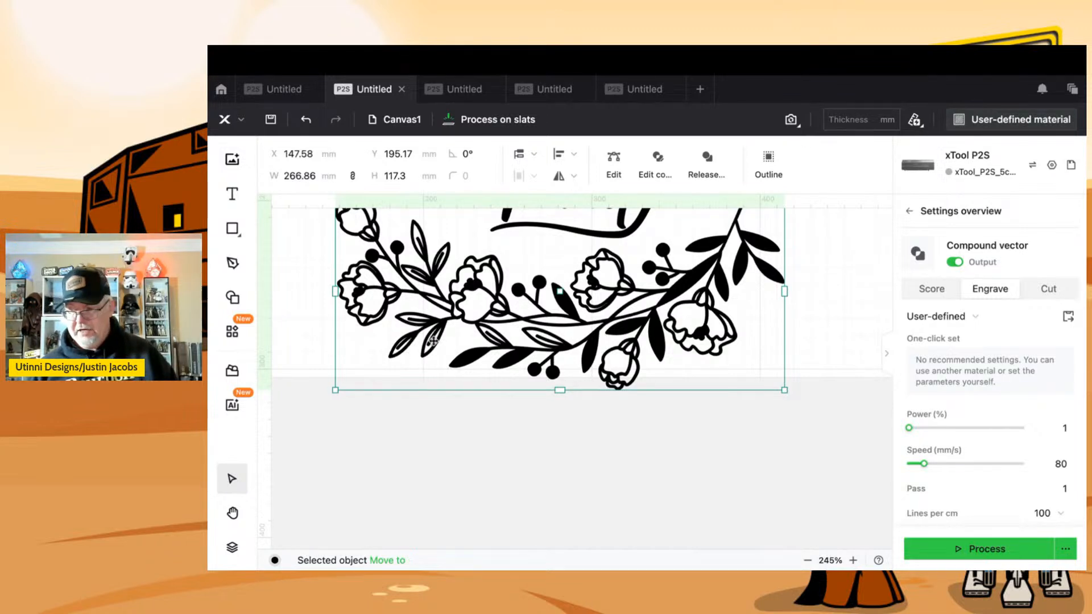
scroll(432, 341, "up", 3)
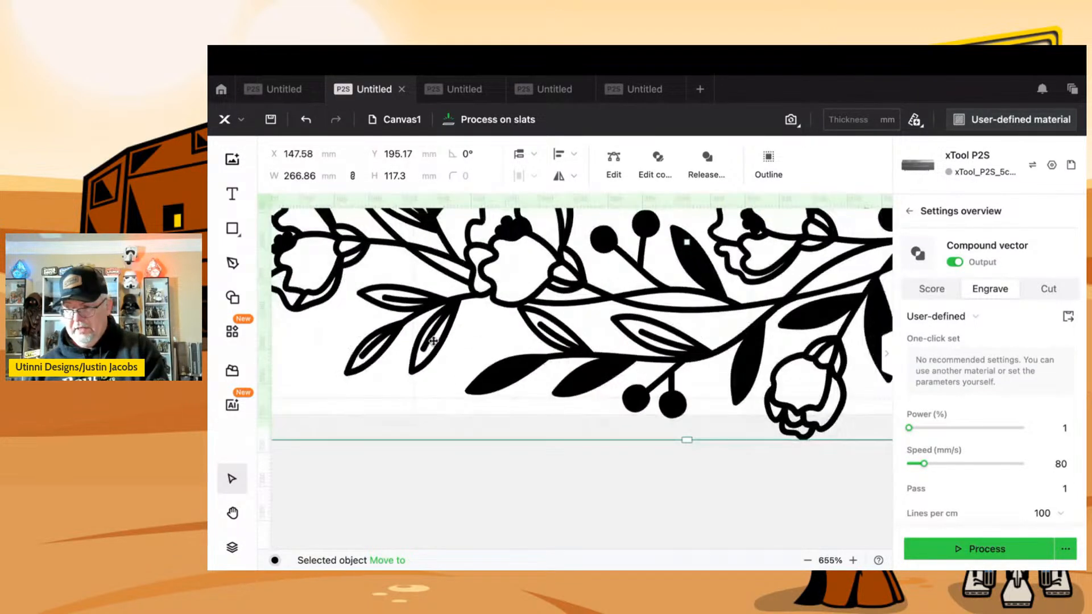
scroll(442, 339, "up", 2)
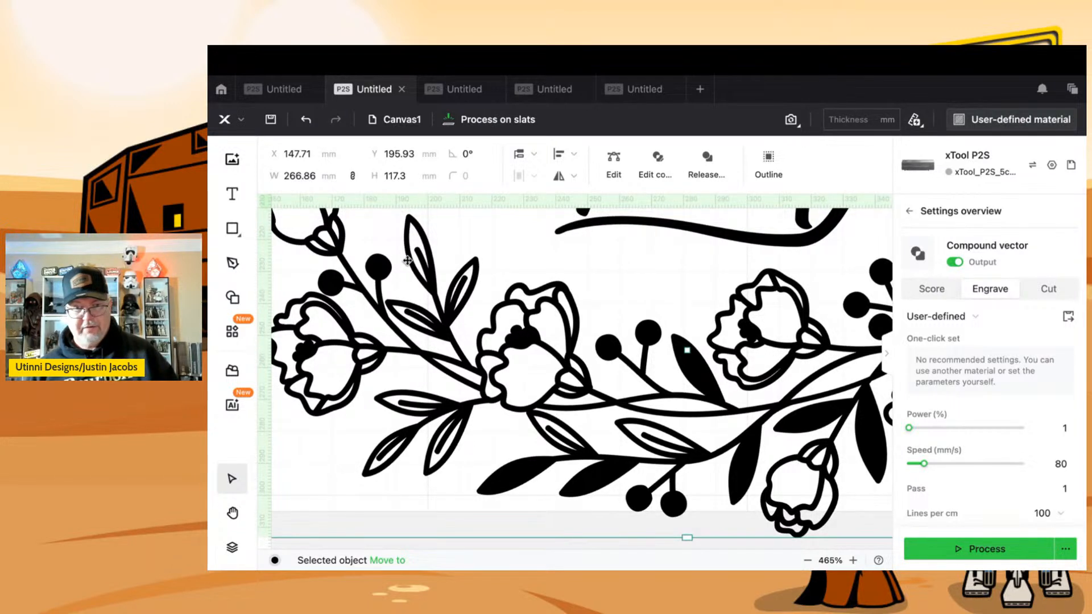
- Undo the leaf cut-out deletions in the lower wreath, going back to the state with two surname letters on the canvas
left_click_drag(644, 335, 345, 340)
key("ctrl+z")
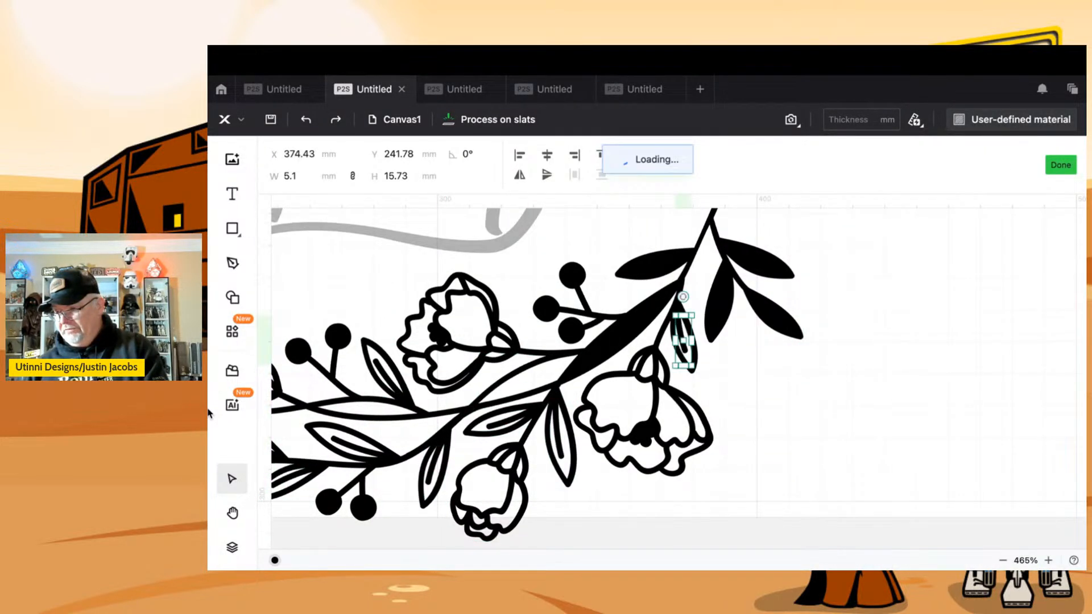
key("ctrl+z")
key("ctrl+z")
key("ctrl+z")
key("ctrl+z")
key("ctrl+z")
key("ctrl+z")
key("ctrl+z")
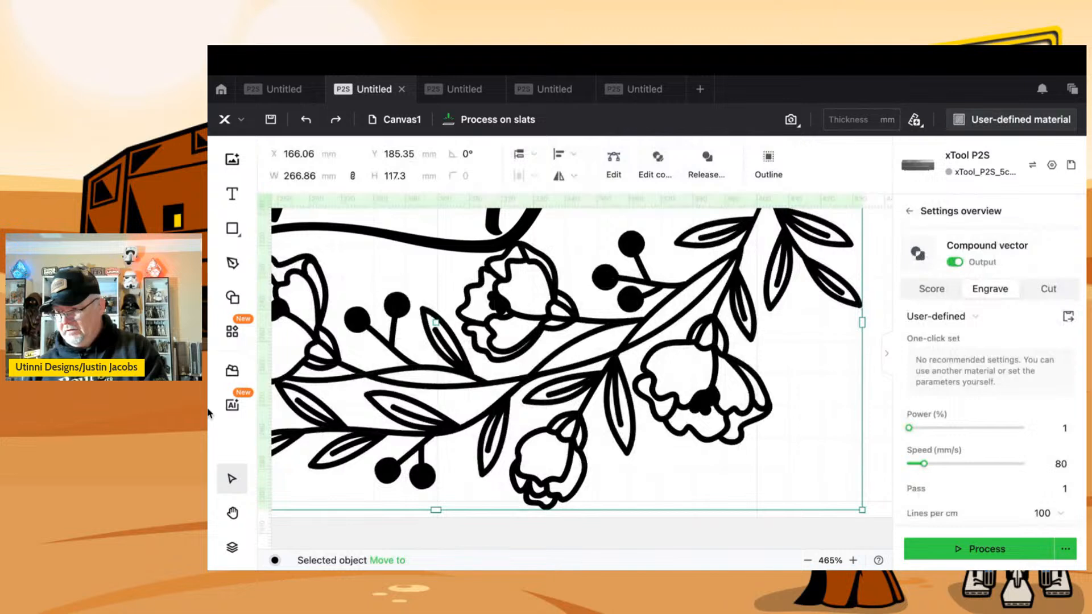
key("ctrl+z")
key("ctrl+z")
key("ctrl+z")
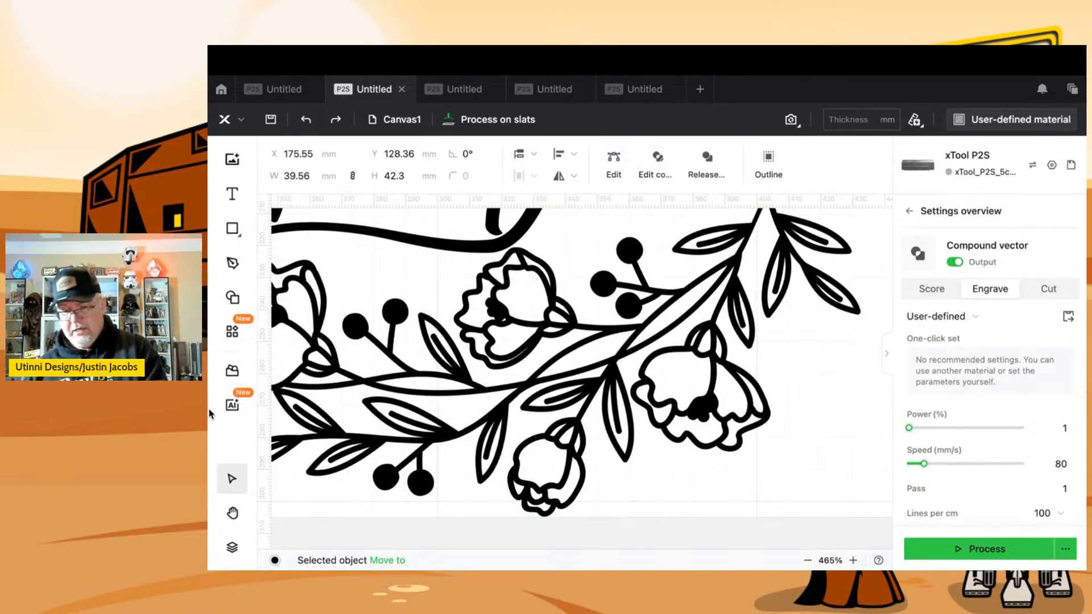
- Delete the two leftover surname letters between The and Family, and move the whole design toward the middle of the canvas
scroll(312, 508, "down", 10)
scroll(312, 507, "up", 5)
left_click_drag(508, 397, 671, 395)
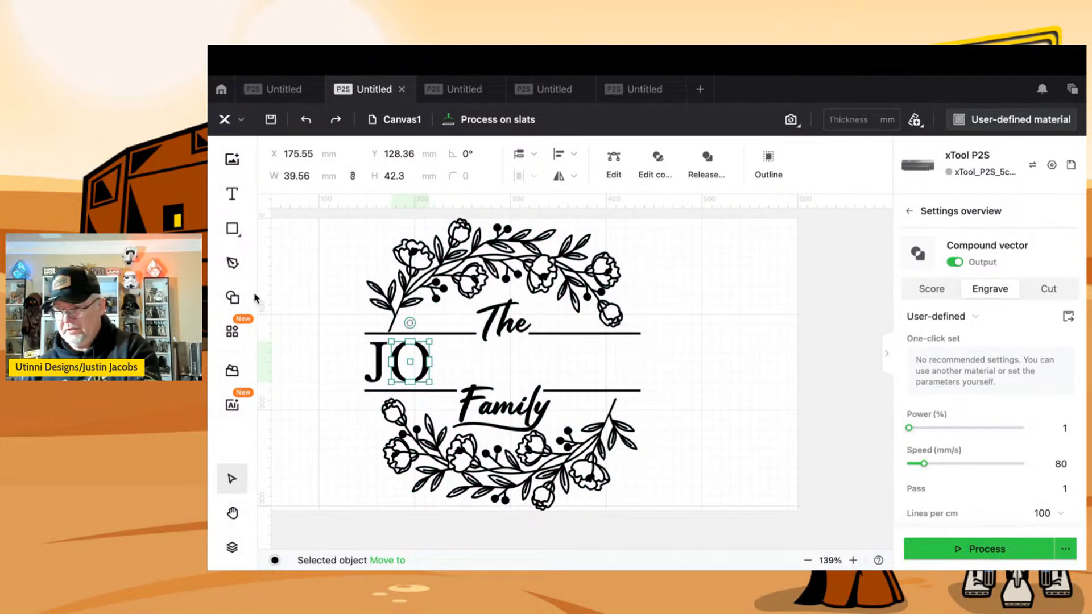
key("Delete")
key("ctrl+a")
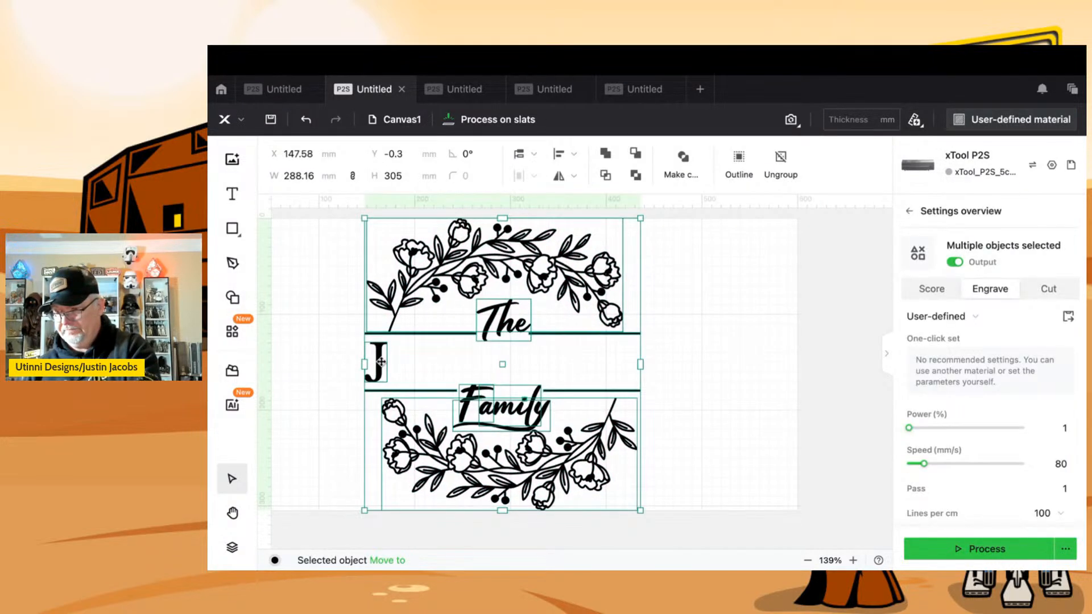
left_click(232, 547)
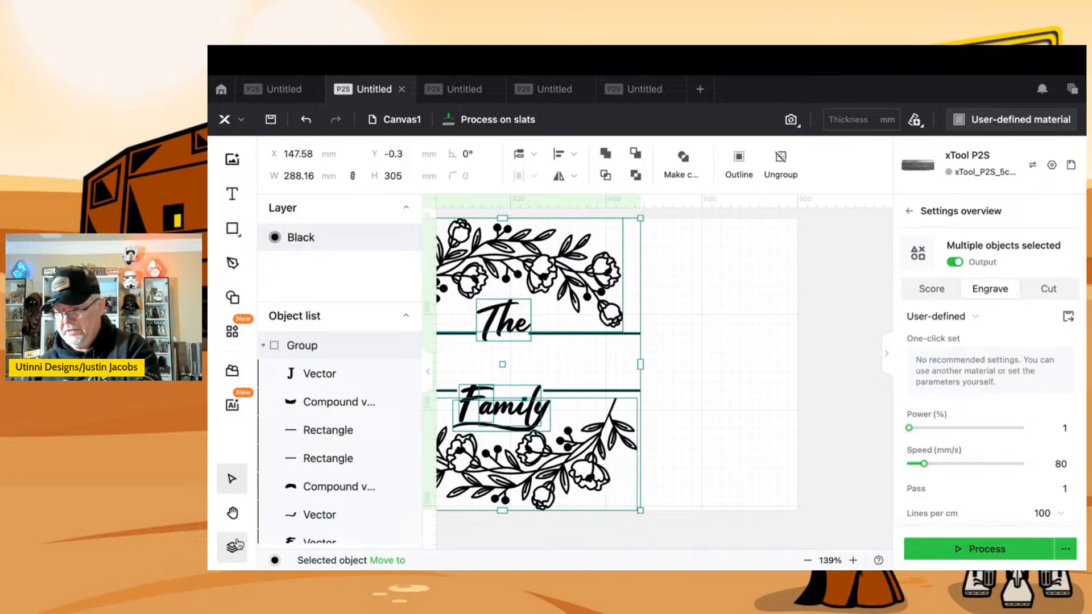
left_click(320, 374)
key("Delete")
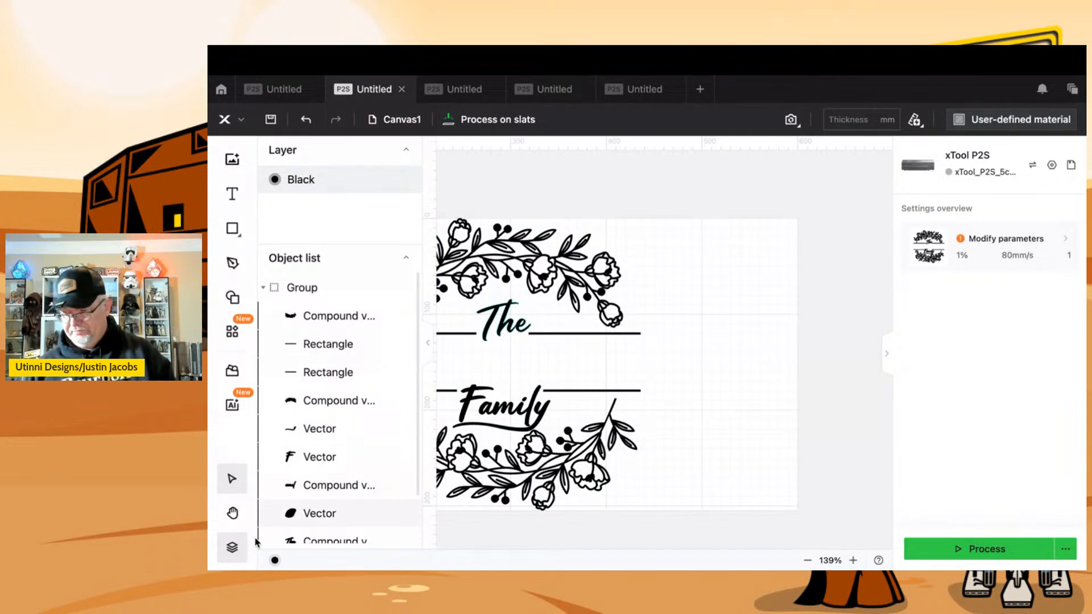
left_click(232, 548)
left_click_drag(409, 298, 437, 301)
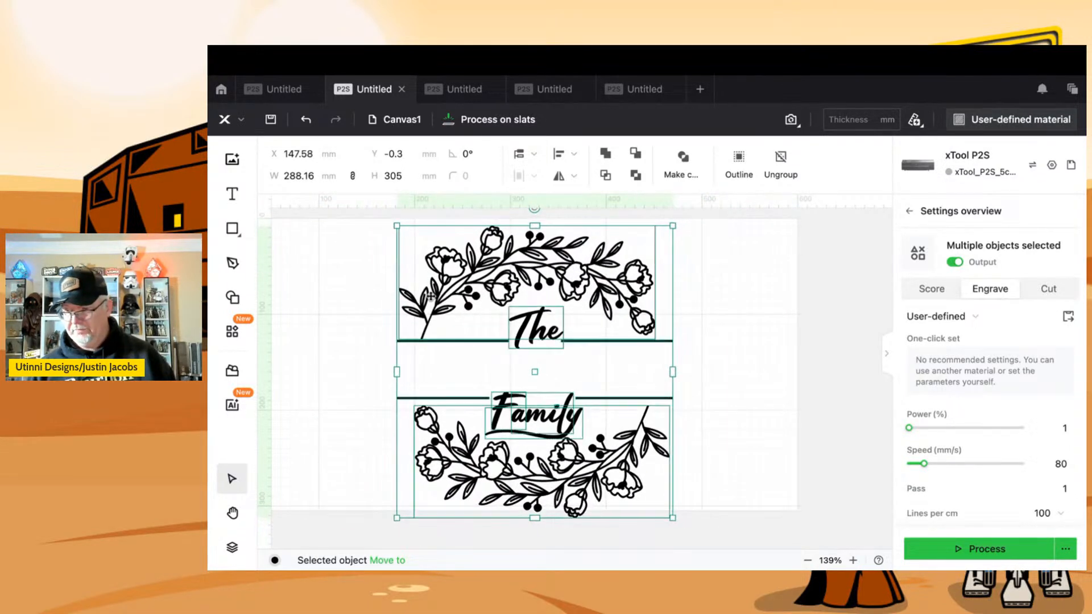
- Add a text object beside the word Family and enter the new family surname in capitals
left_click(235, 196)
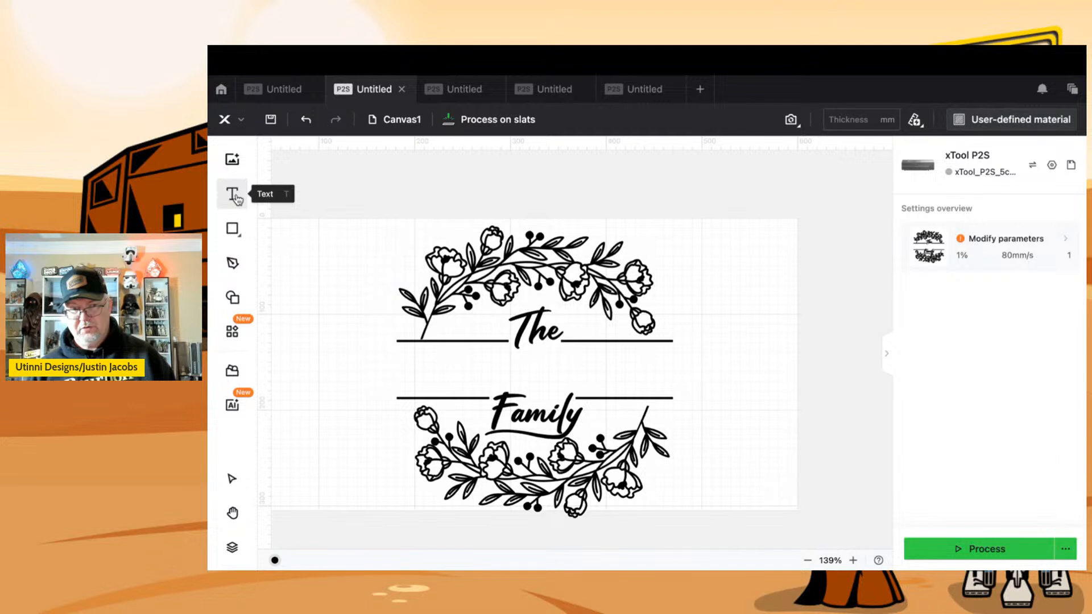
left_click(358, 396)
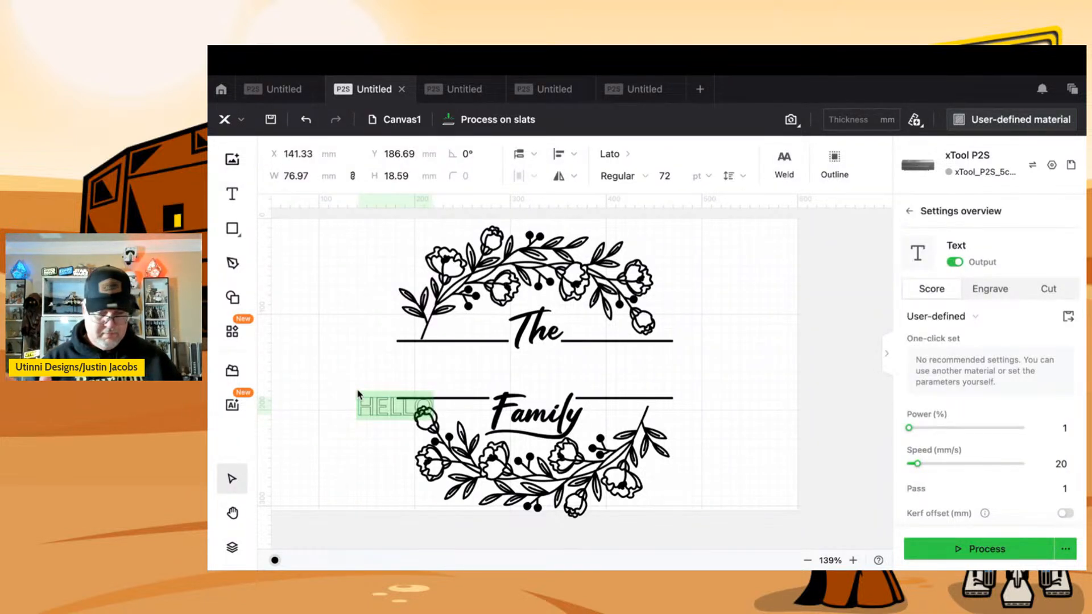
type("JACOBS")
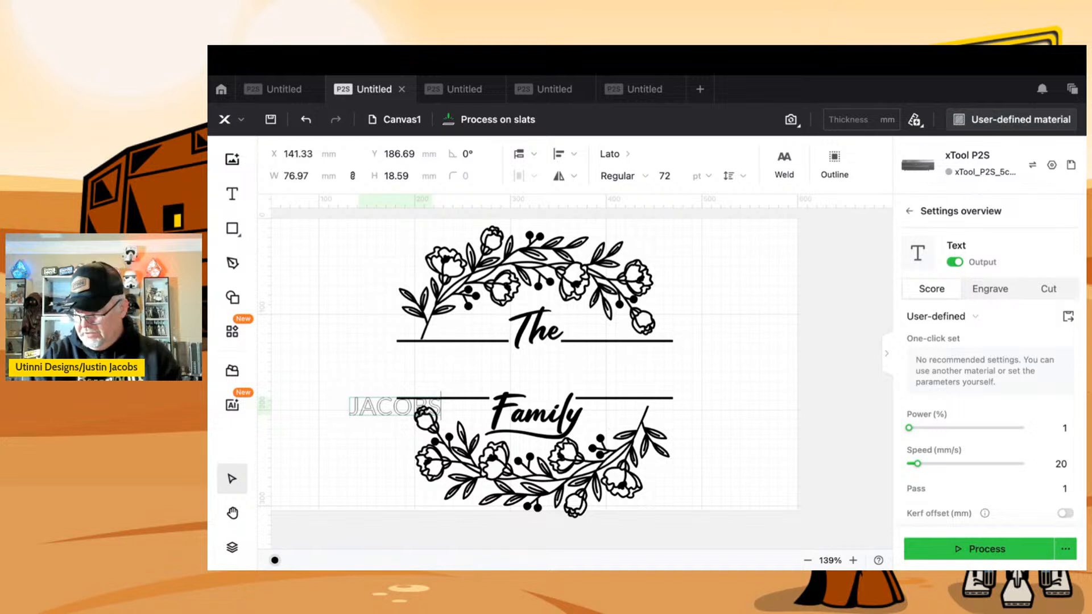
- Select all letters of the new surname text and assign it to Engrave processing
key("shift+Left")
key("shift+Left")
key("shift+Left")
key("shift+Left")
key("shift+Left")
key("shift+Left")
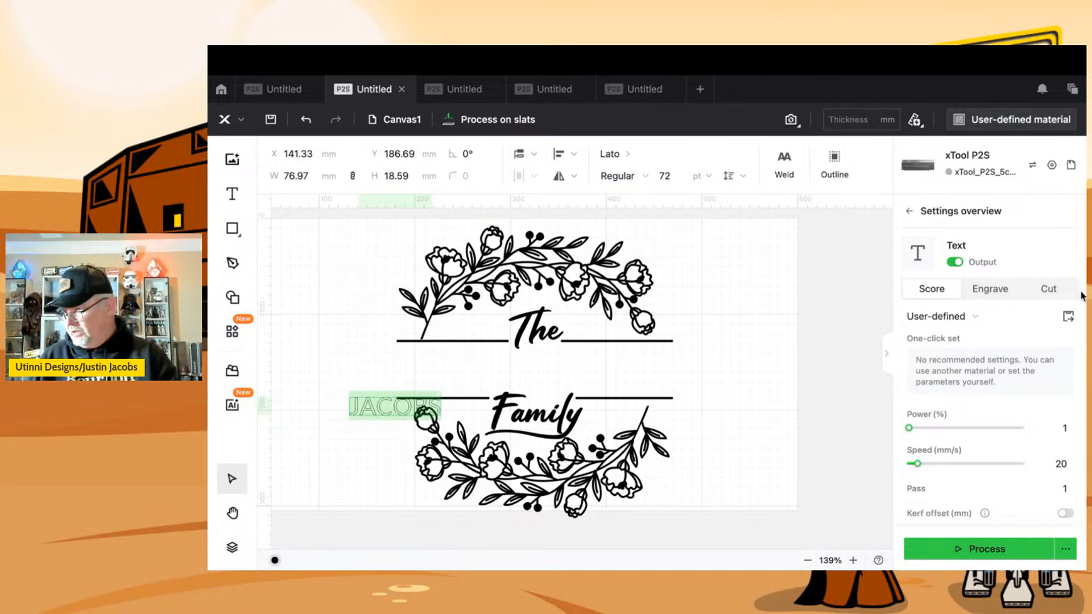
left_click(990, 288)
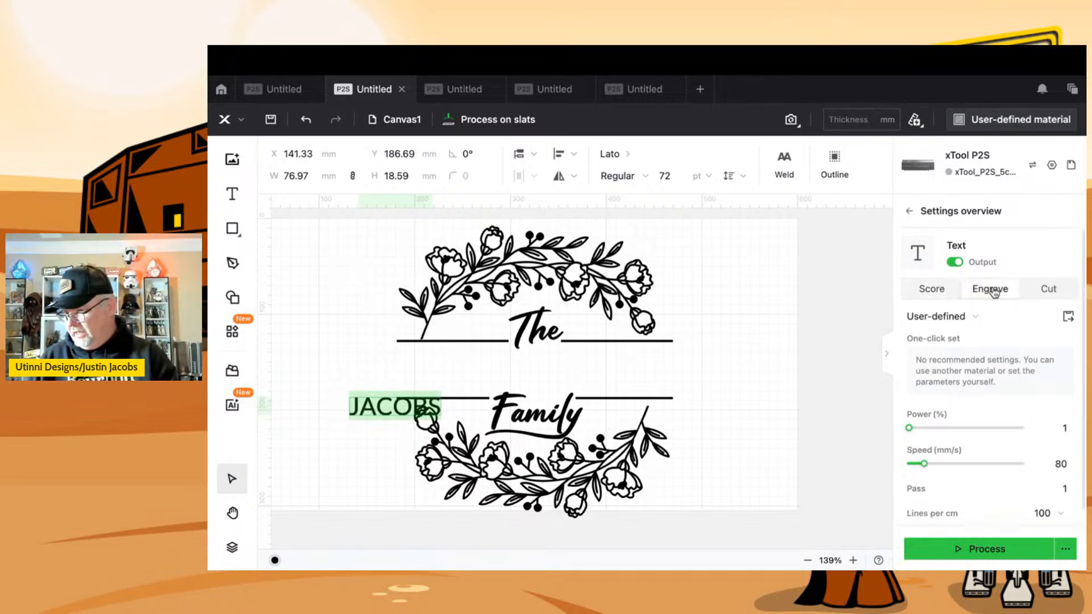
left_click(310, 291)
- Move the surname text between the two horizontal lines and enlarge it proportionally to about 218 mm wide
left_click_drag(366, 400, 411, 369)
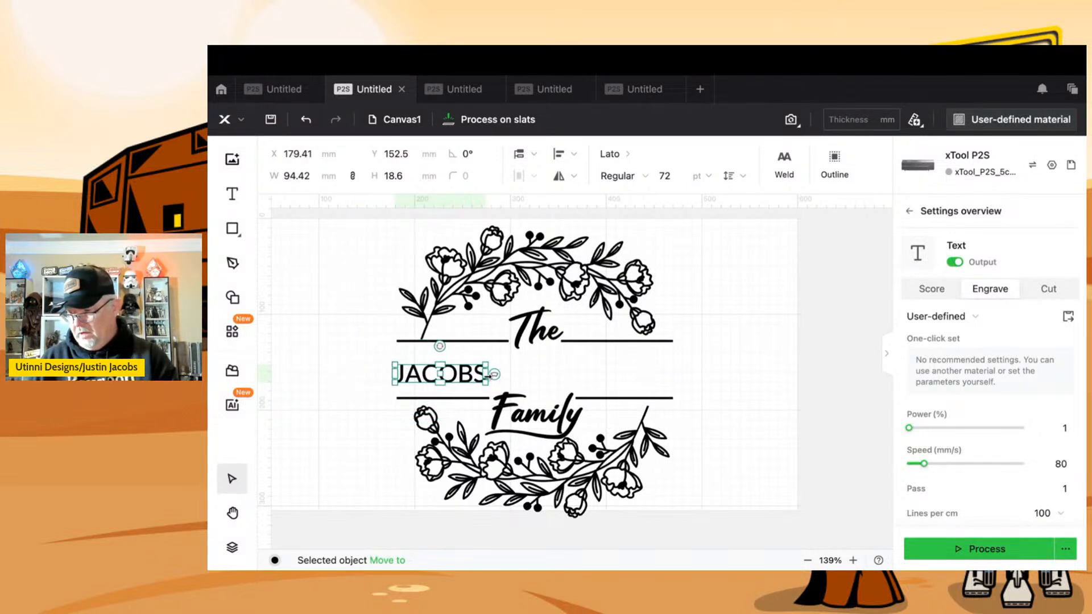
left_click_drag(488, 361, 623, 370)
key("ctrl+z")
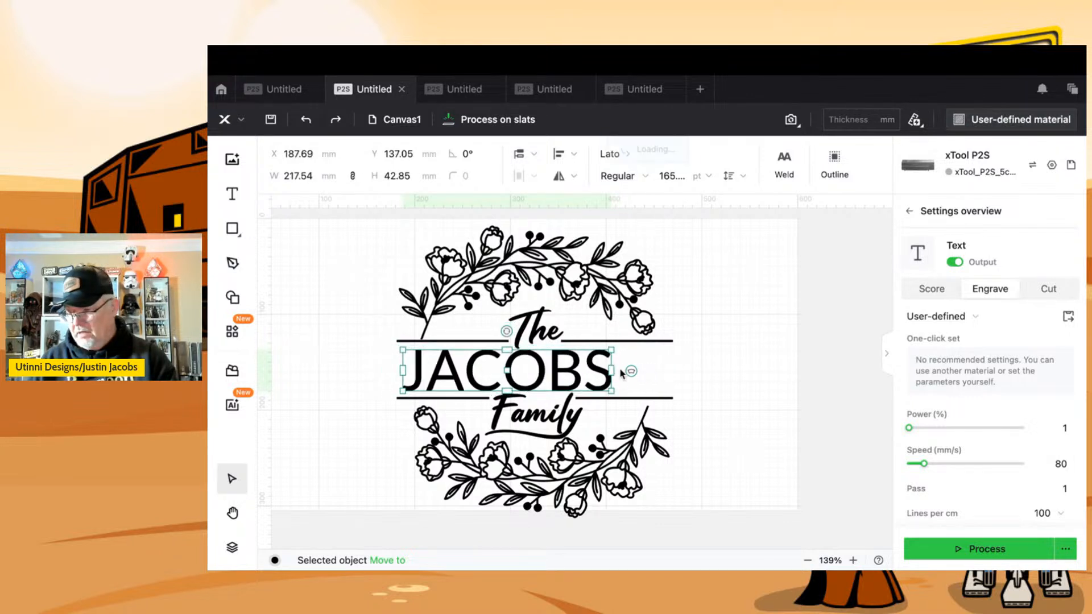
- Browse the built-in, single-line and system typefaces and set the surname's font to Adobe Kaiti Std
left_click(611, 155)
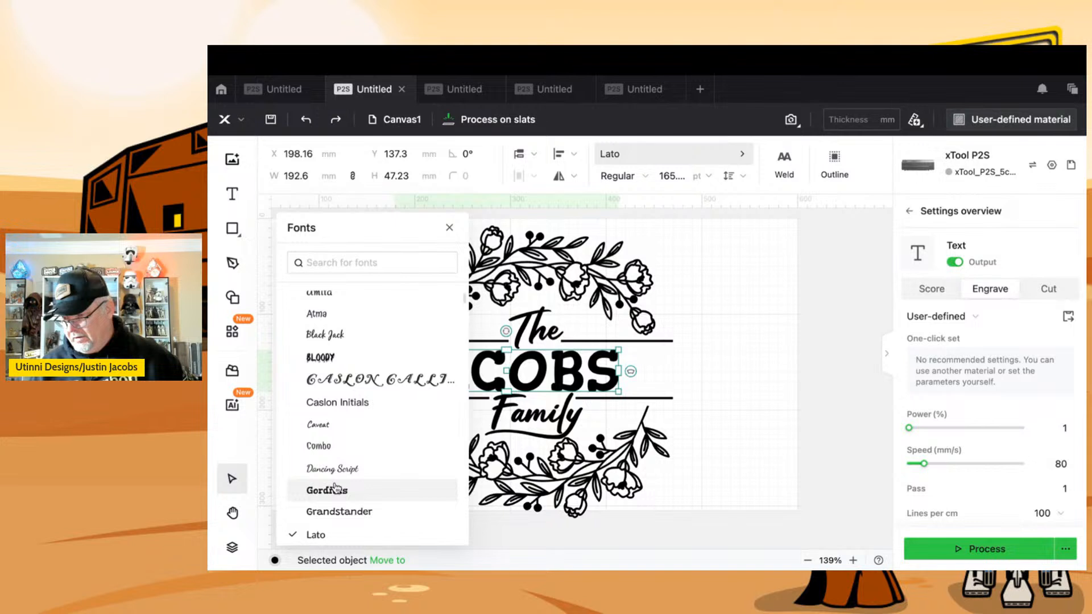
scroll(332, 487, "down", 3)
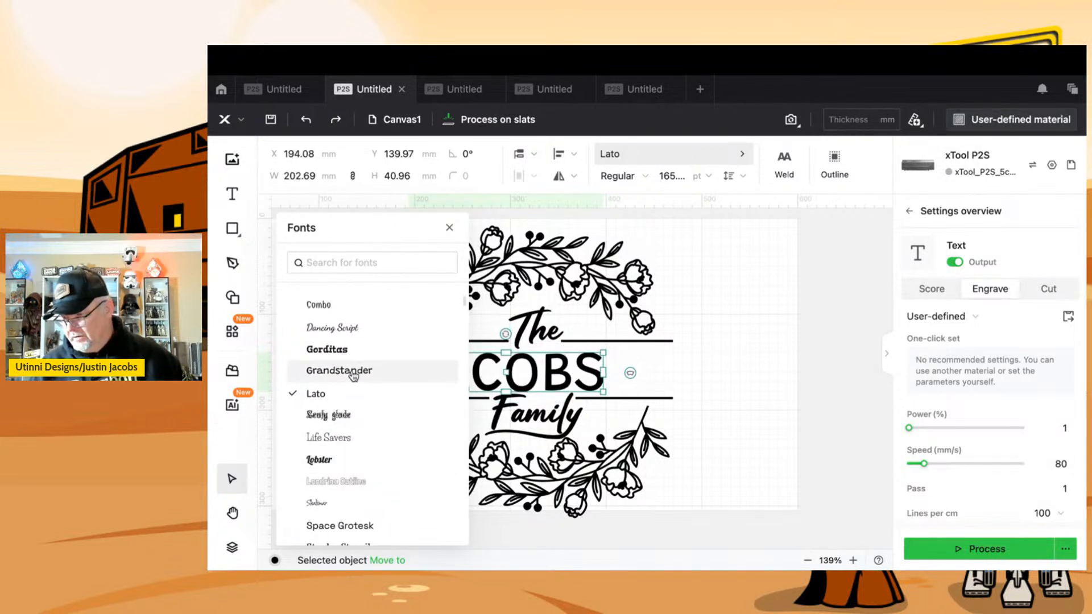
scroll(341, 503, "down", 1)
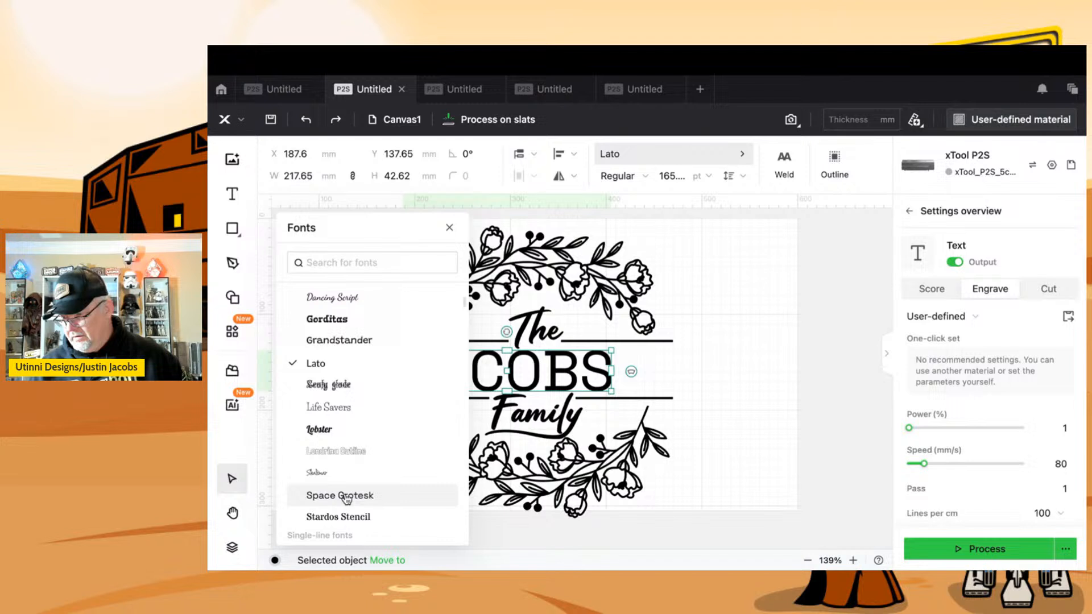
scroll(349, 508, "down", 5)
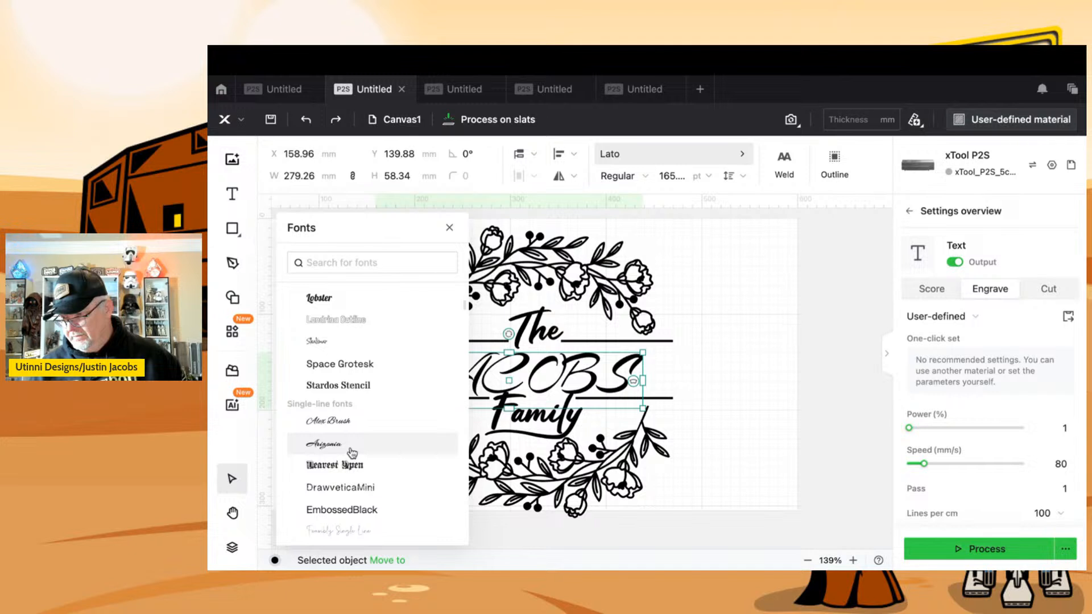
scroll(349, 508, "down", 4)
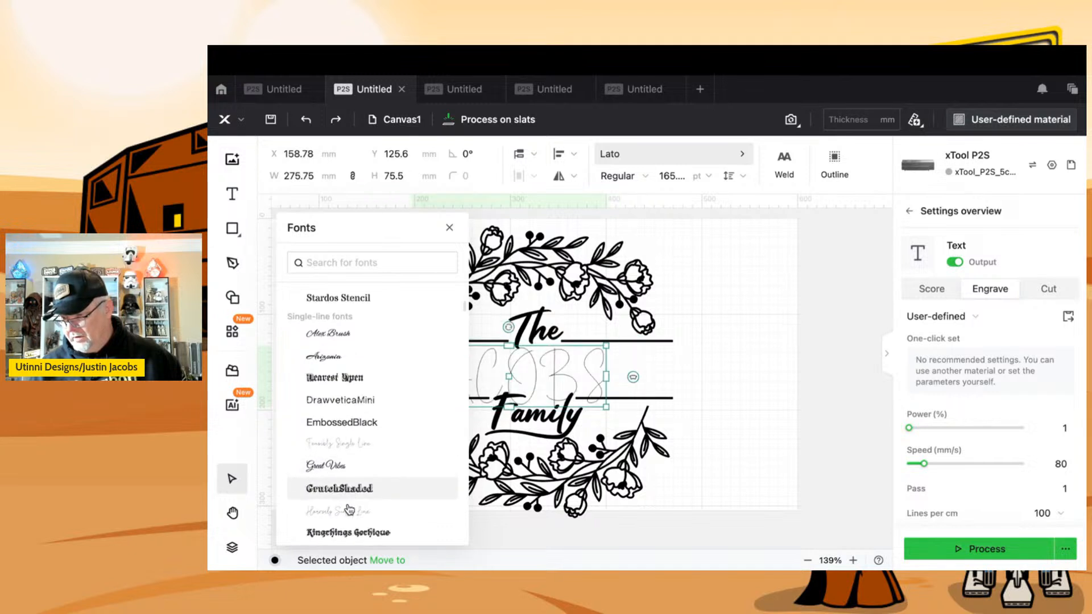
scroll(350, 481, "down", 4)
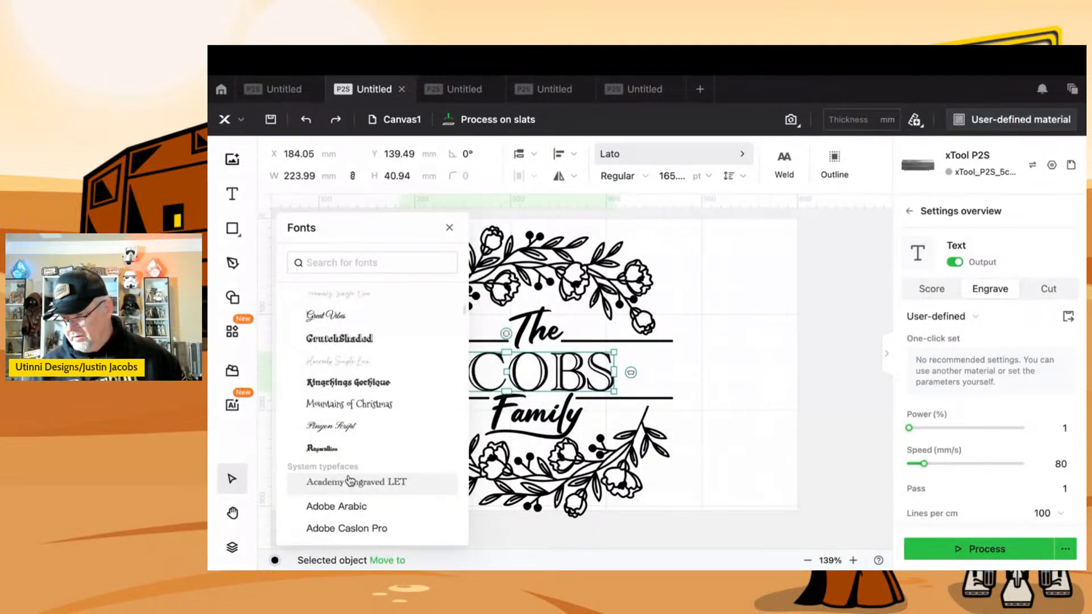
scroll(348, 504, "down", 3)
scroll(348, 504, "down", 2)
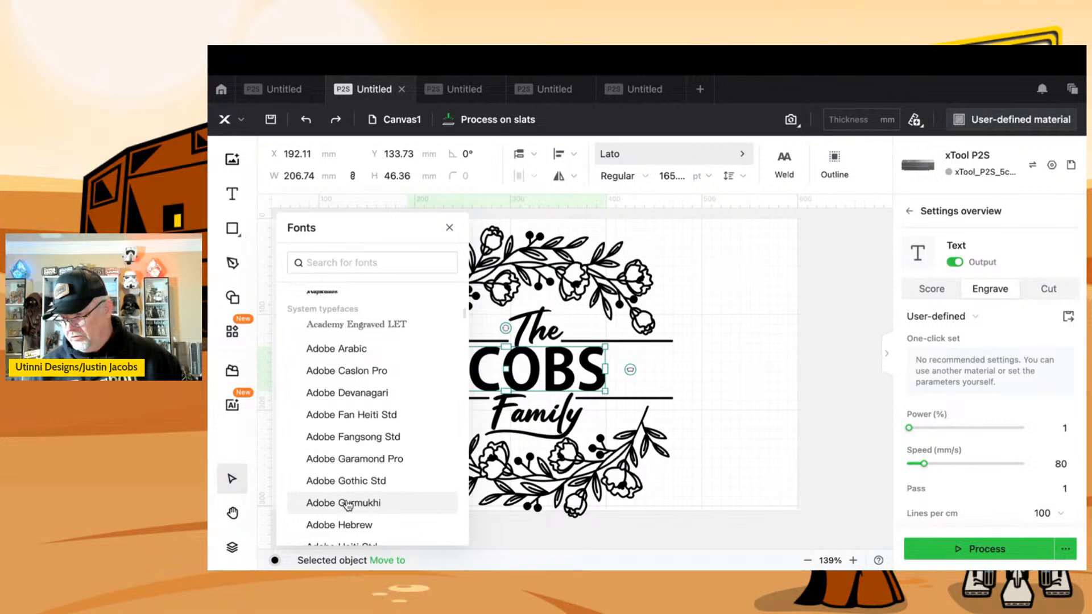
left_click(348, 504)
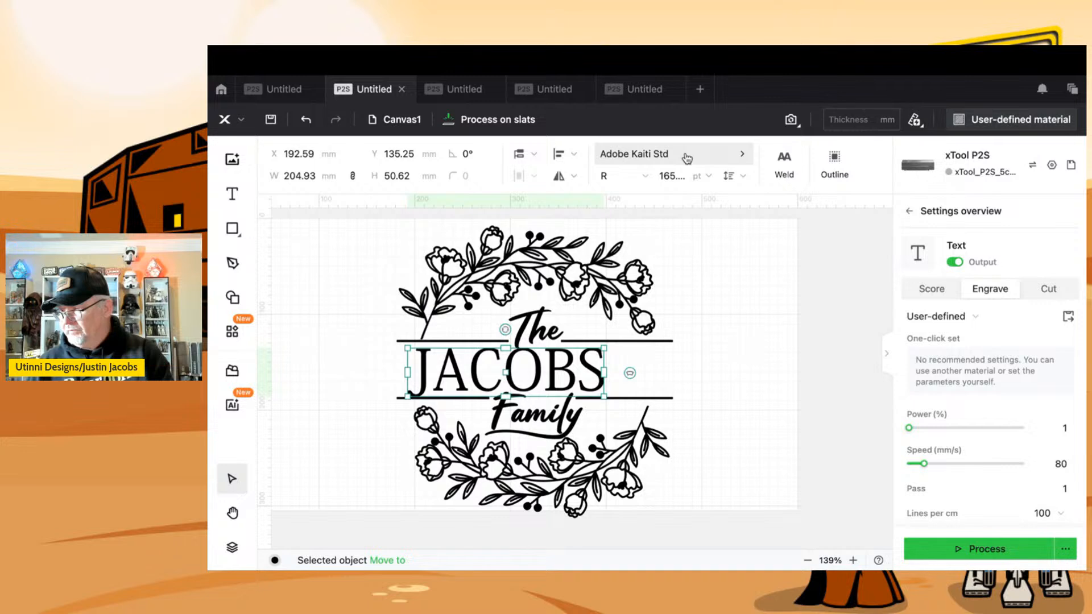
left_click(644, 178)
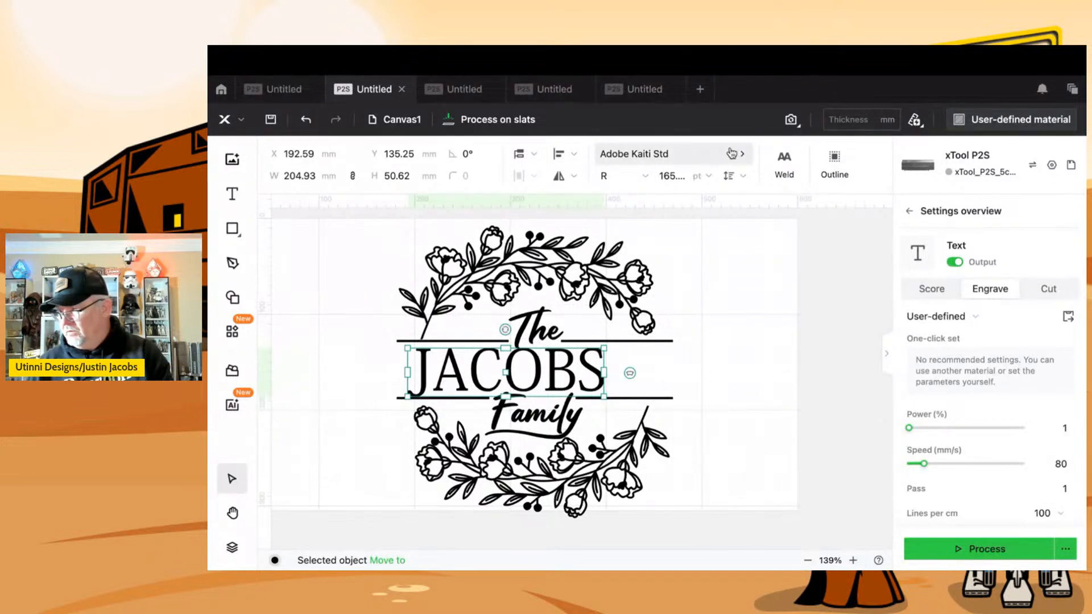
left_click(742, 155)
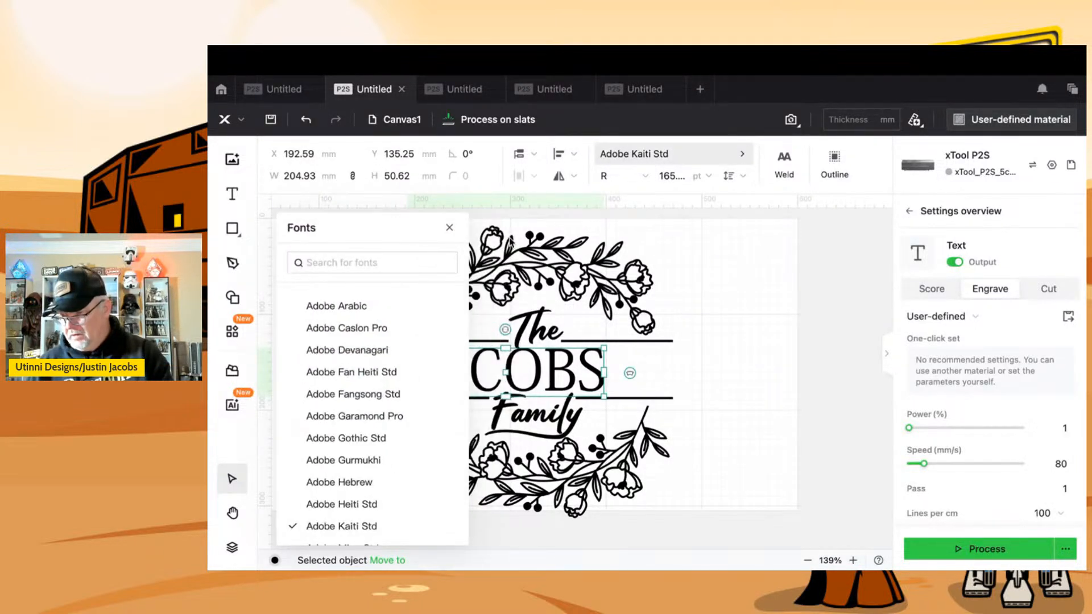
left_click(779, 242)
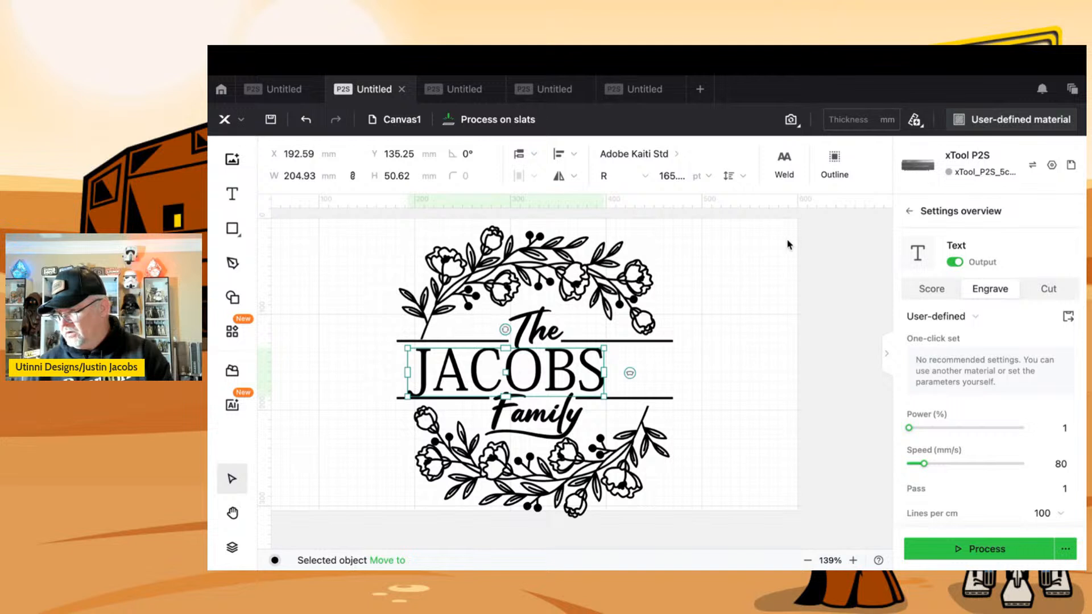
- Unlock the surname's proportions, stretch it between the lines to about 285 mm wide and 45 mm high, and relock them
left_click(352, 176)
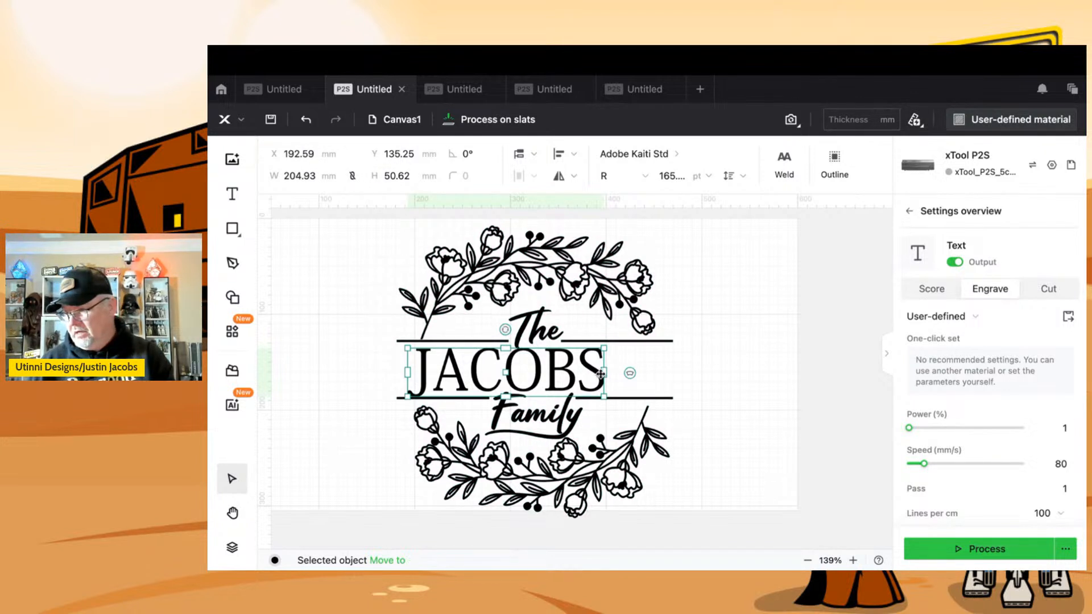
left_click_drag(603, 372, 672, 365)
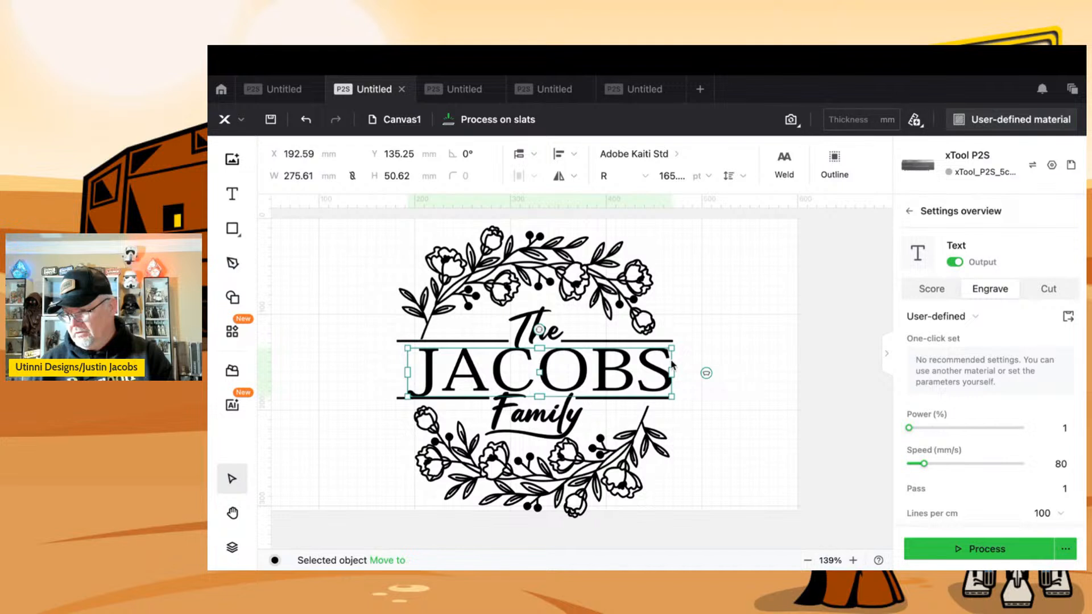
left_click_drag(408, 373, 399, 373)
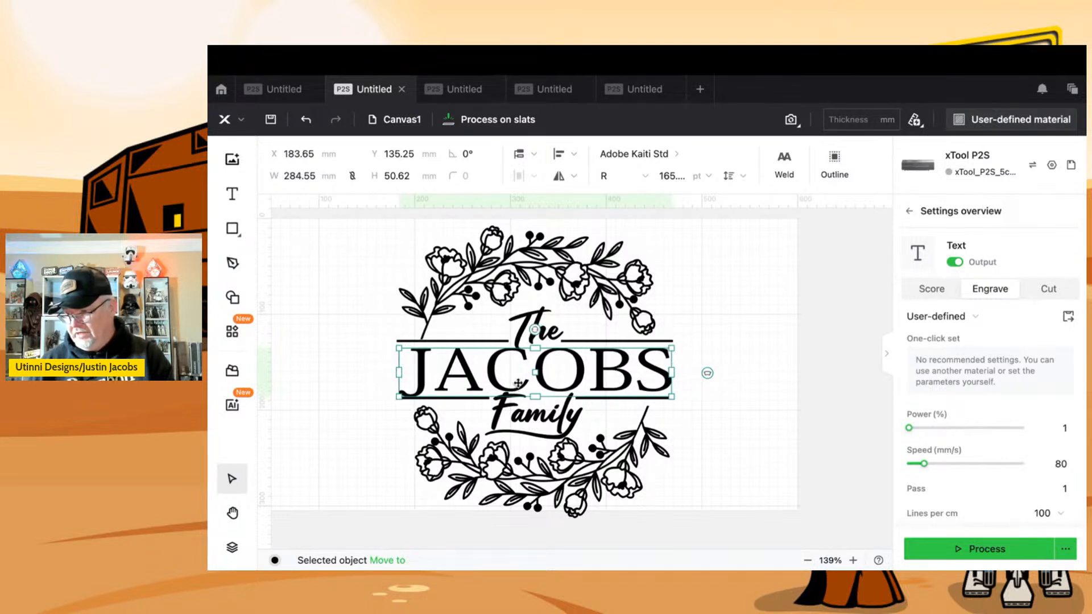
left_click_drag(531, 398, 537, 379)
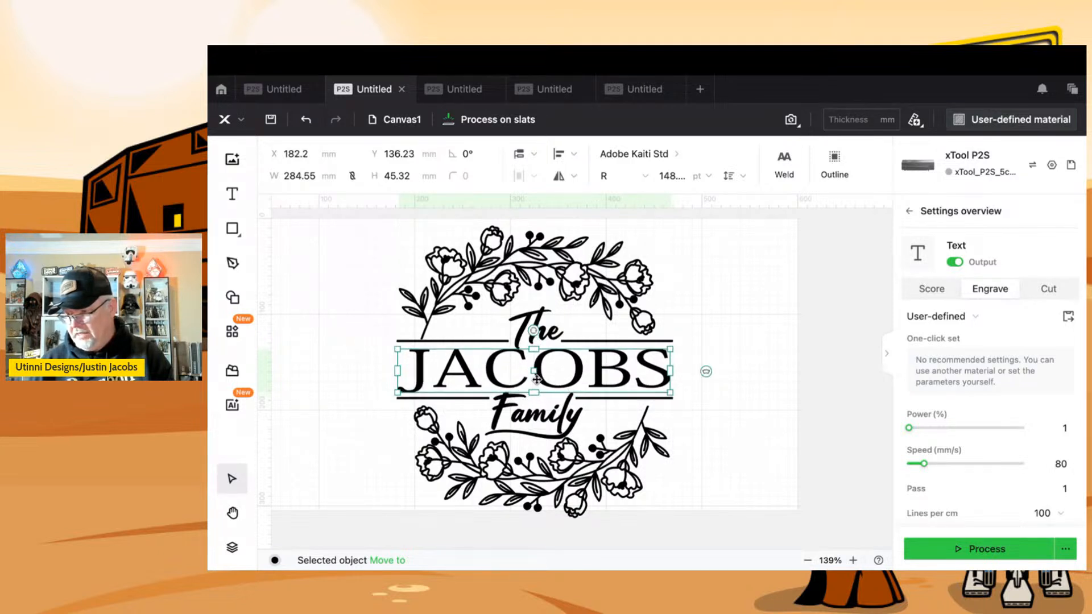
left_click(736, 411)
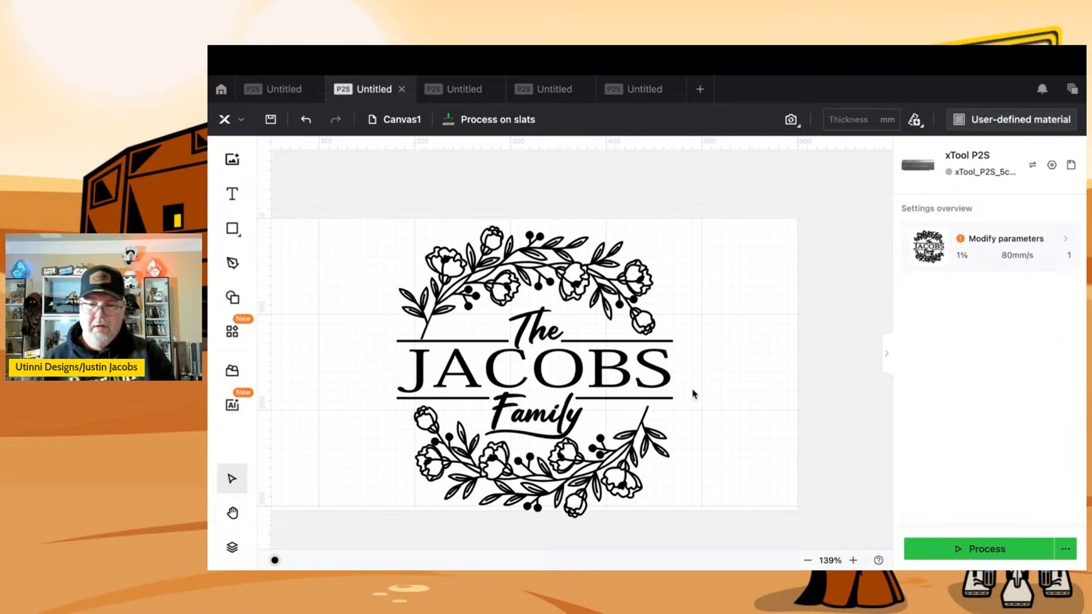
left_click(625, 374)
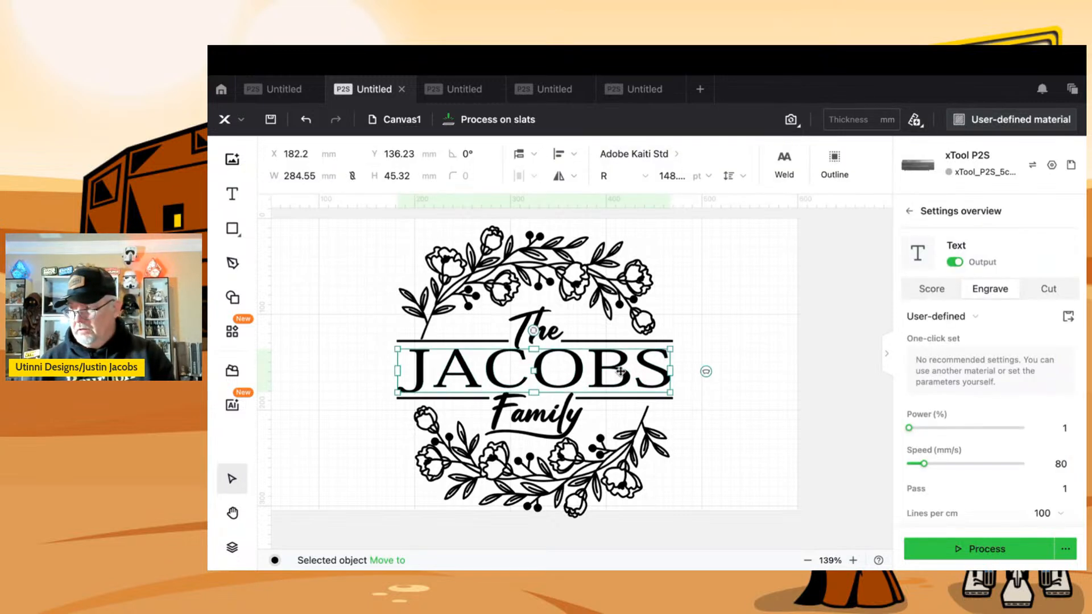
left_click(748, 297)
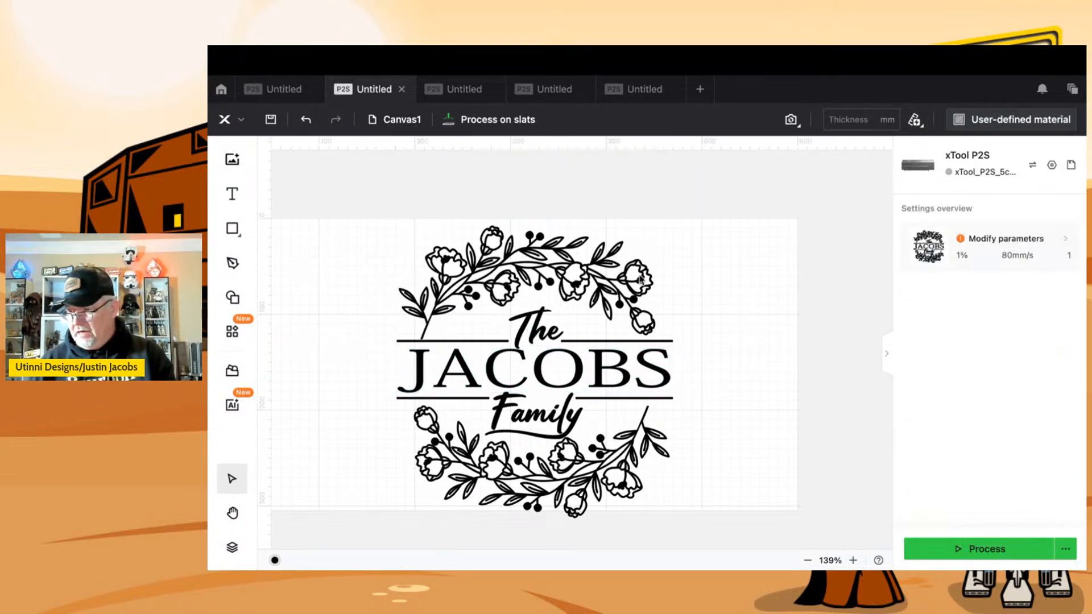
left_click(465, 365)
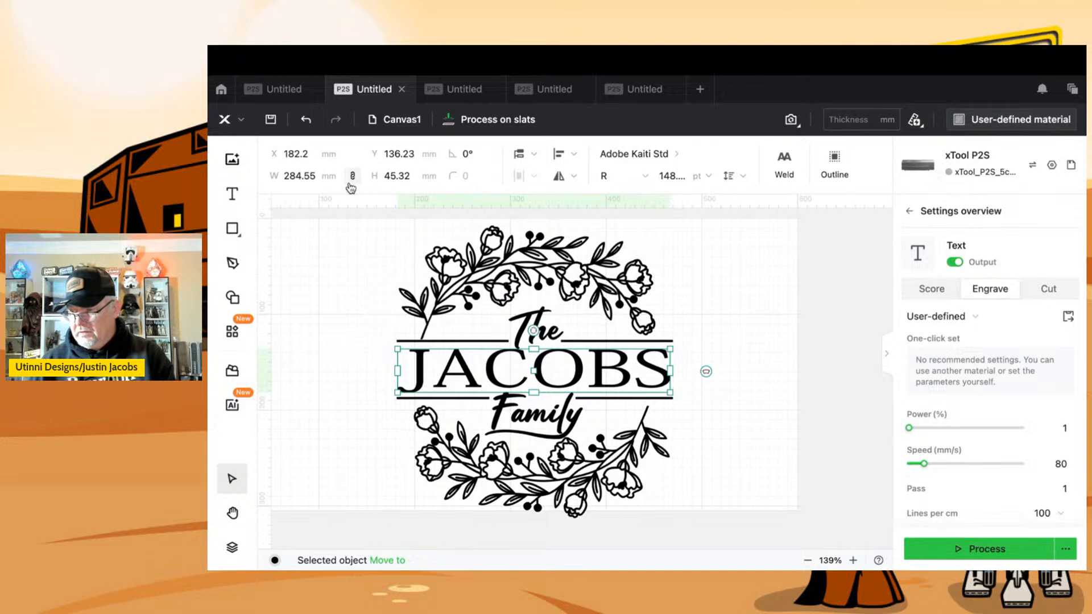
- Select the entire floral design together with the new surname and group it
left_click(354, 312)
left_click_drag(360, 208, 804, 534)
left_click(716, 161)
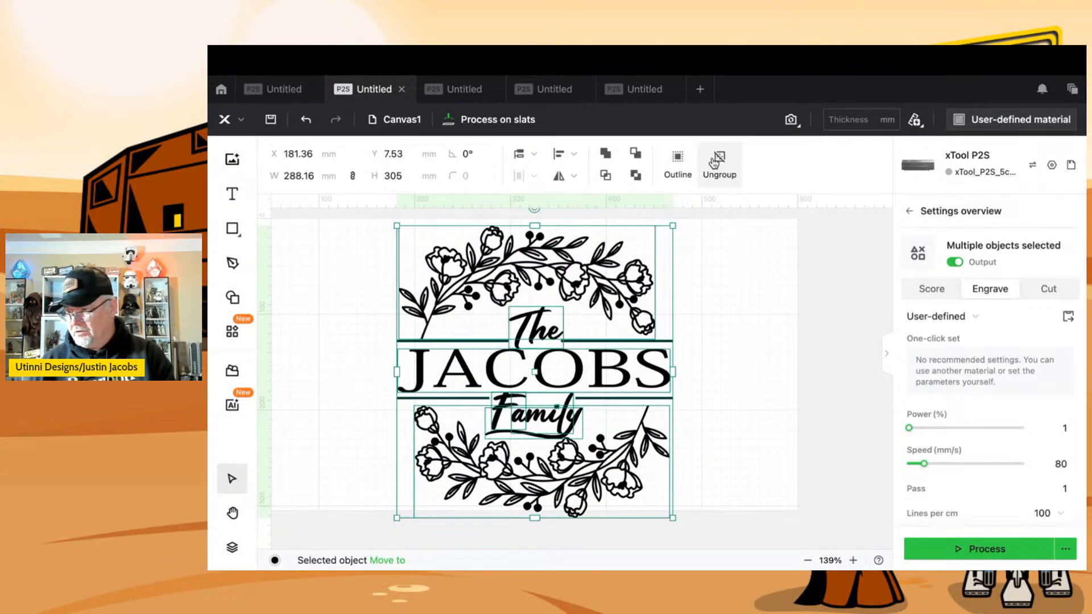
- Try uniting the grouped design into one compound vector and moving it, and undo back to the group
left_click(606, 155)
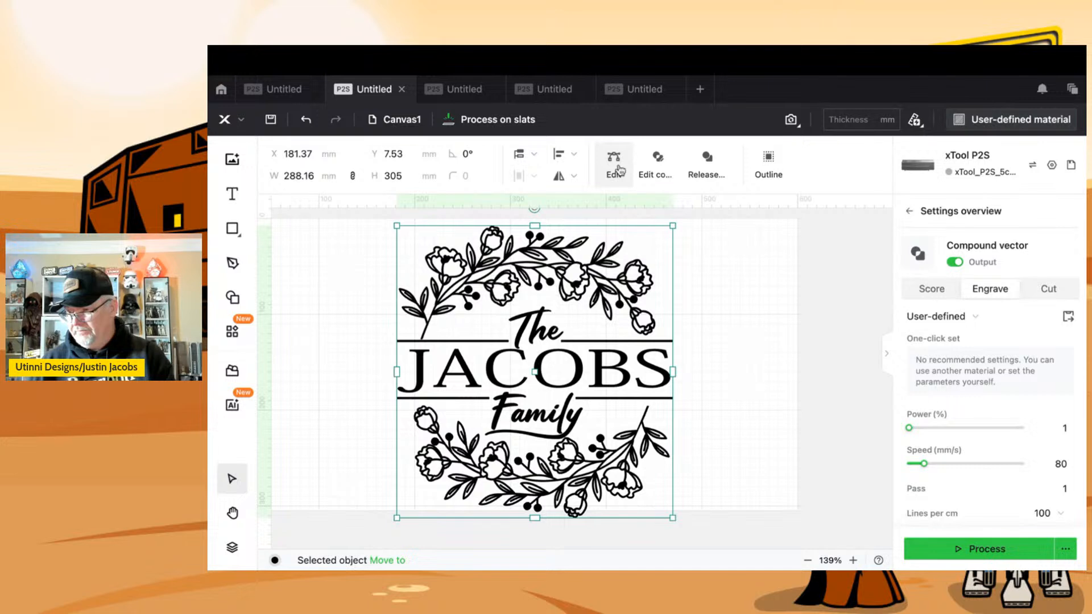
left_click(779, 350)
mouse_move(579, 301)
left_mouse_down()
mouse_move(421, 281)
mouse_move(631, 296)
mouse_move(558, 293)
mouse_move(592, 284)
left_mouse_up()
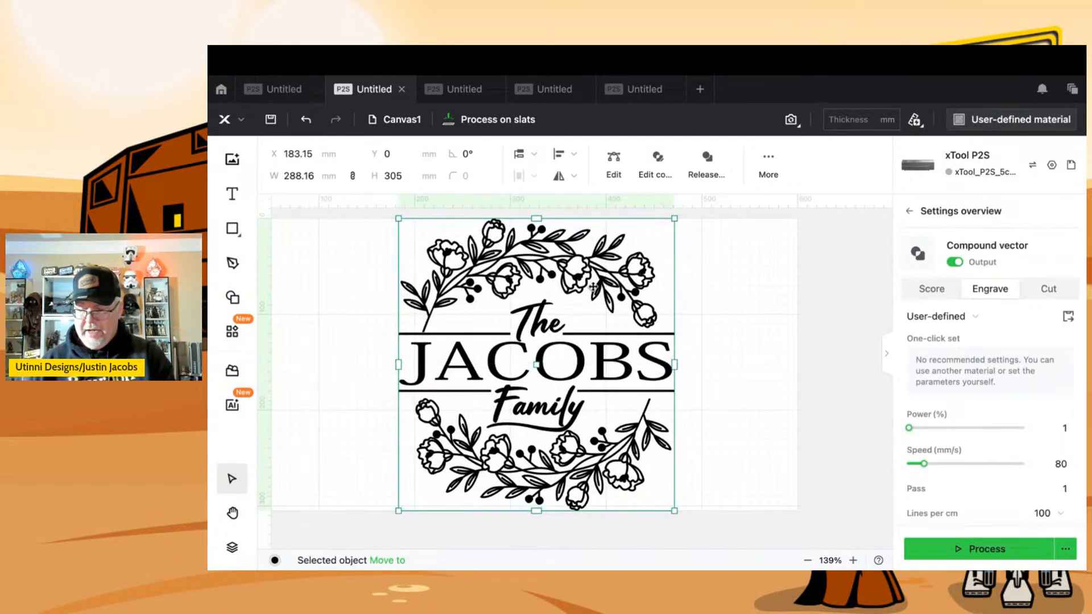
key("ctrl+z")
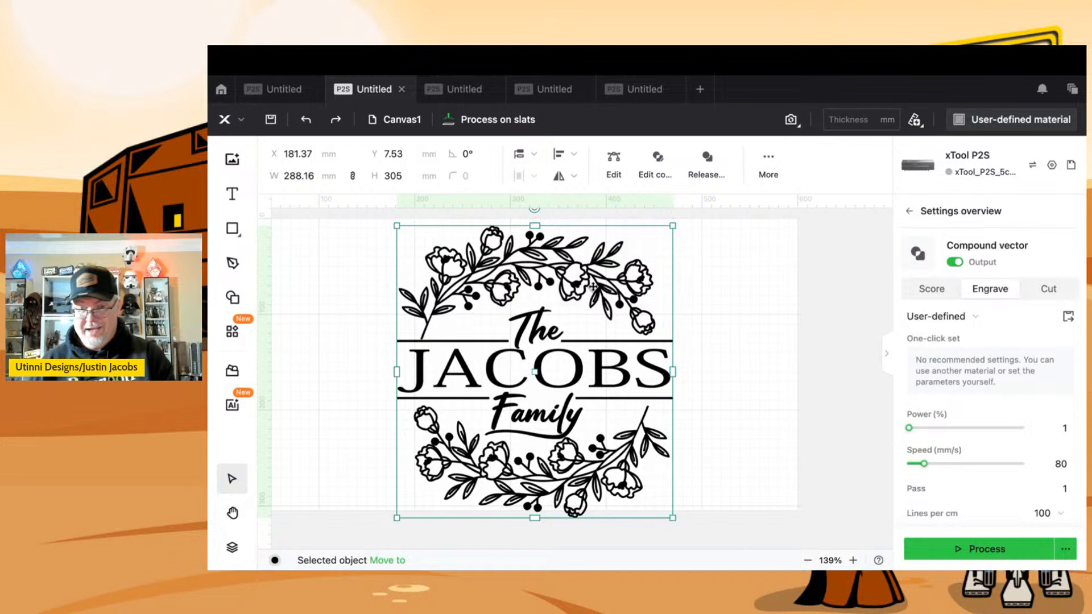
left_click_drag(590, 267, 606, 264)
key("ctrl+z")
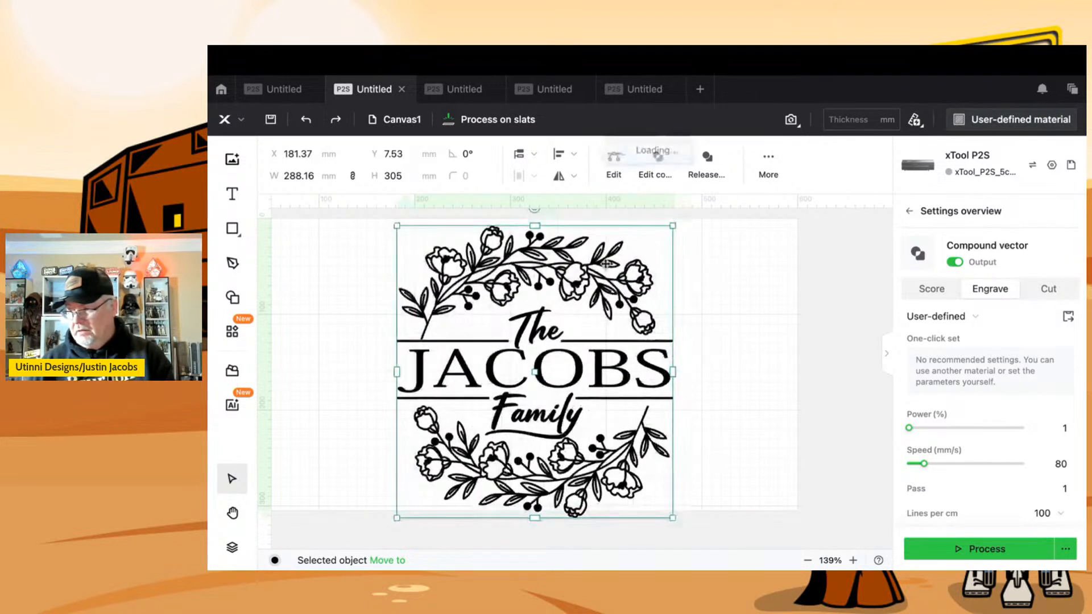
left_click(726, 285)
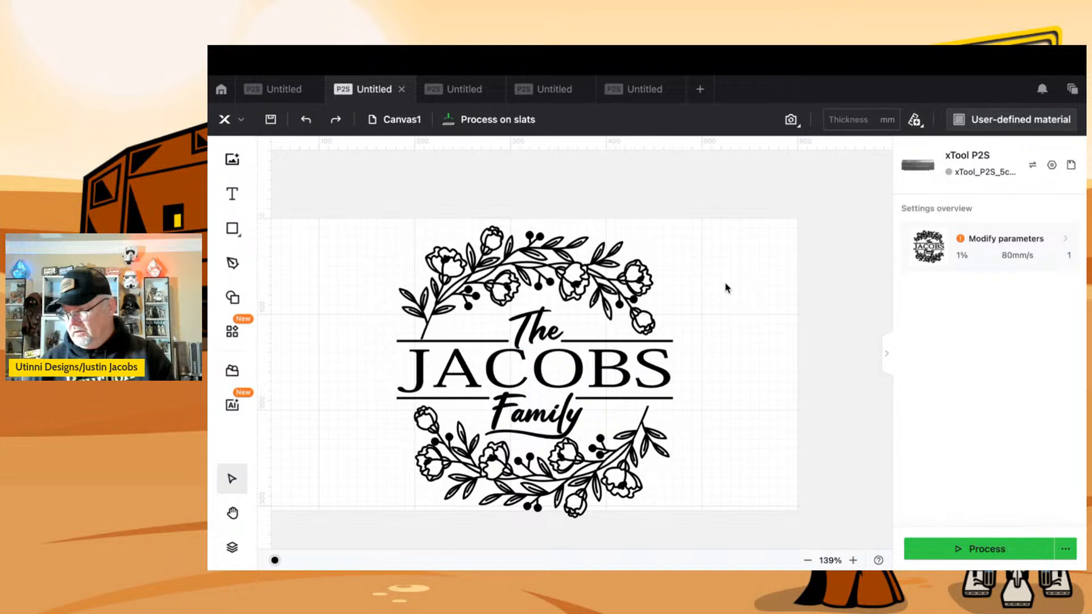
- Move the grouped design up so it fits inside the work area, and set the material thickness to 2.3 mm
left_click_drag(635, 297, 666, 291)
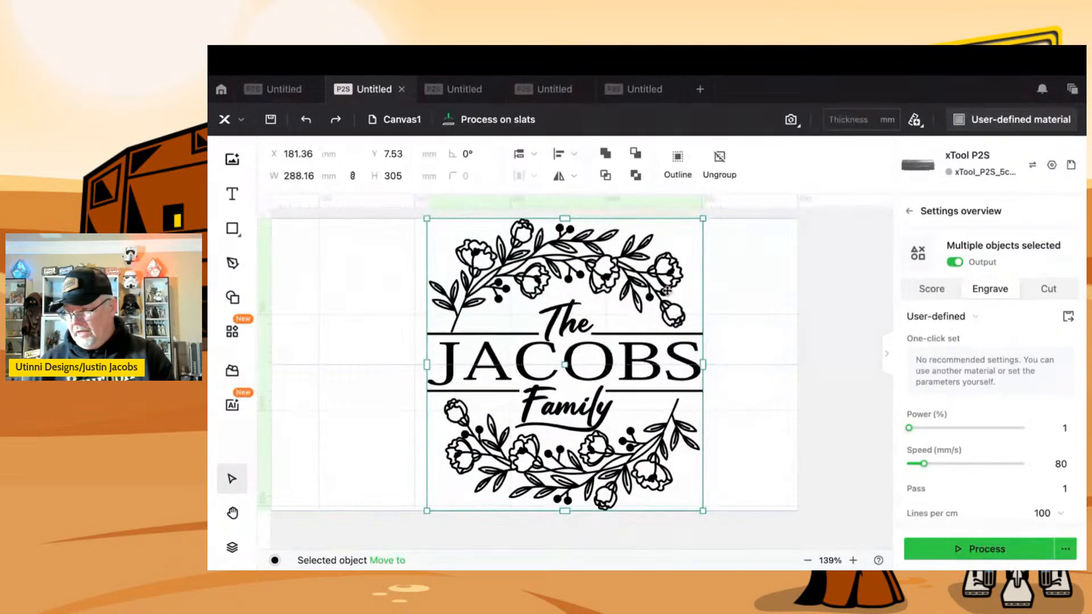
left_click(987, 548)
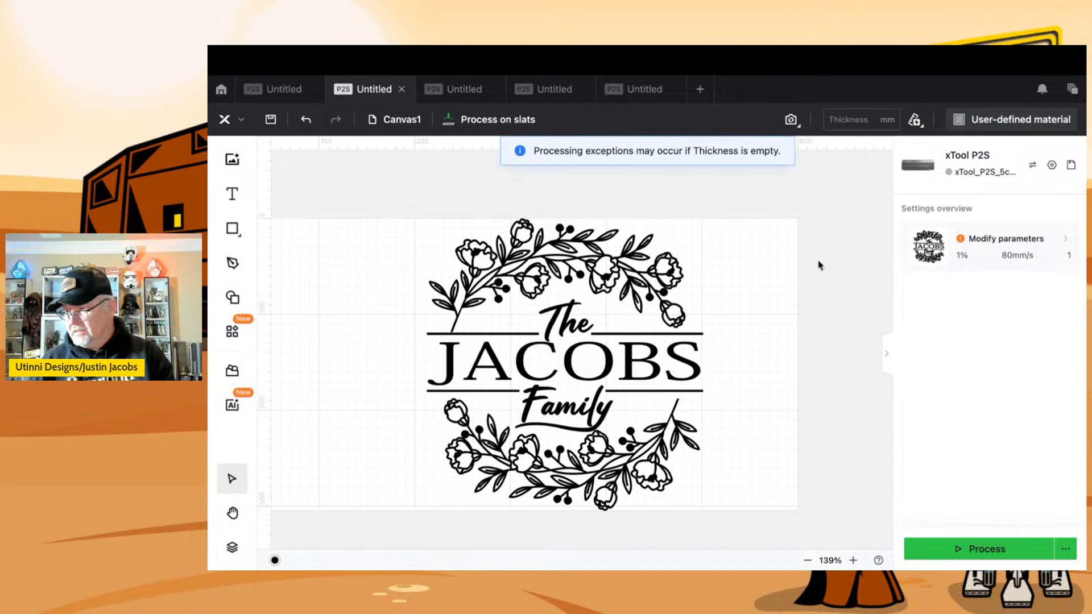
left_click(858, 120)
type("2.3")
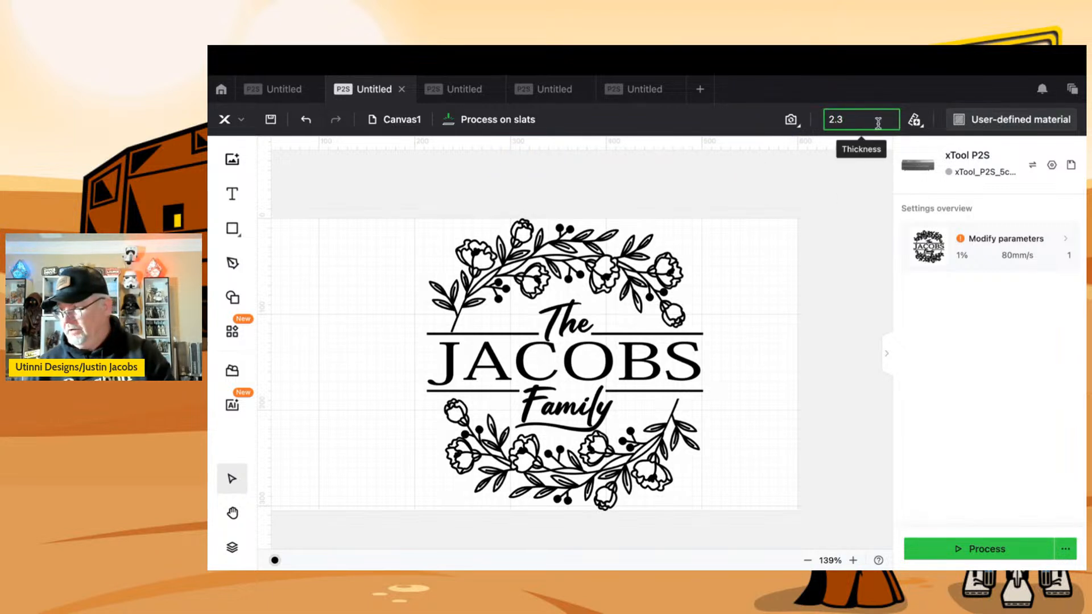
key("Return")
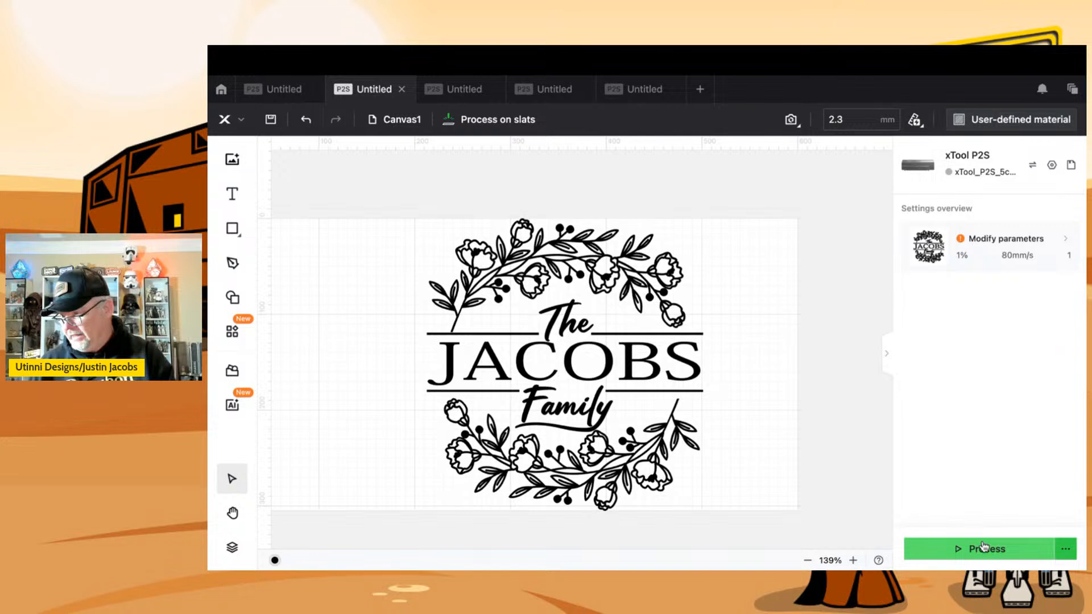
- Generate the processing preview for the design and examine the engraving artwork up close
left_click(984, 548)
left_click(708, 370)
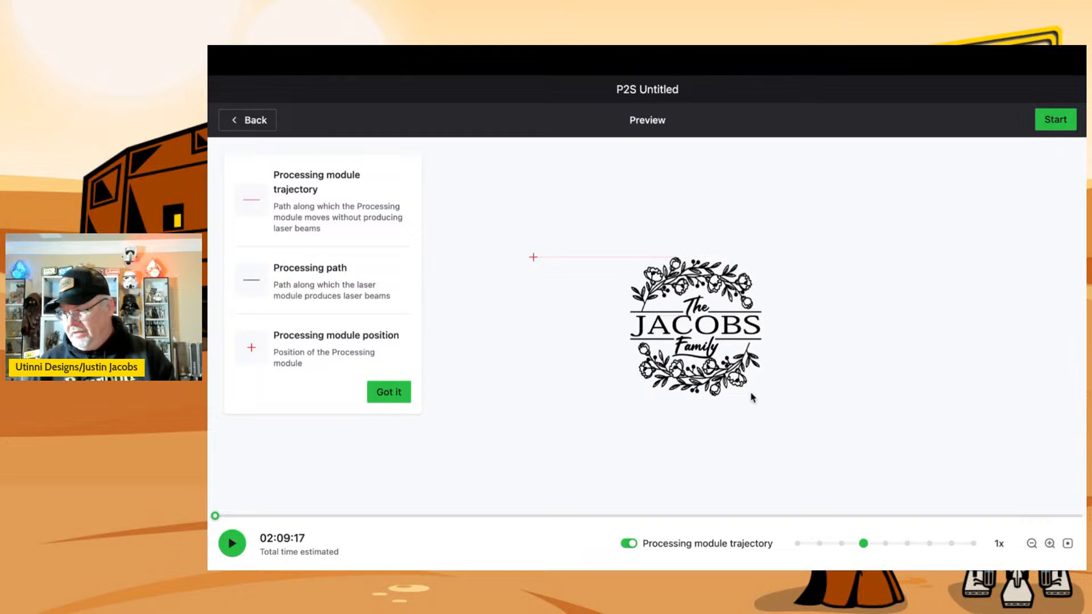
scroll(749, 392, "up", 5)
scroll(749, 393, "down", 5)
scroll(750, 392, "up", 5)
scroll(750, 392, "down", 1)
scroll(750, 393, "down", 3)
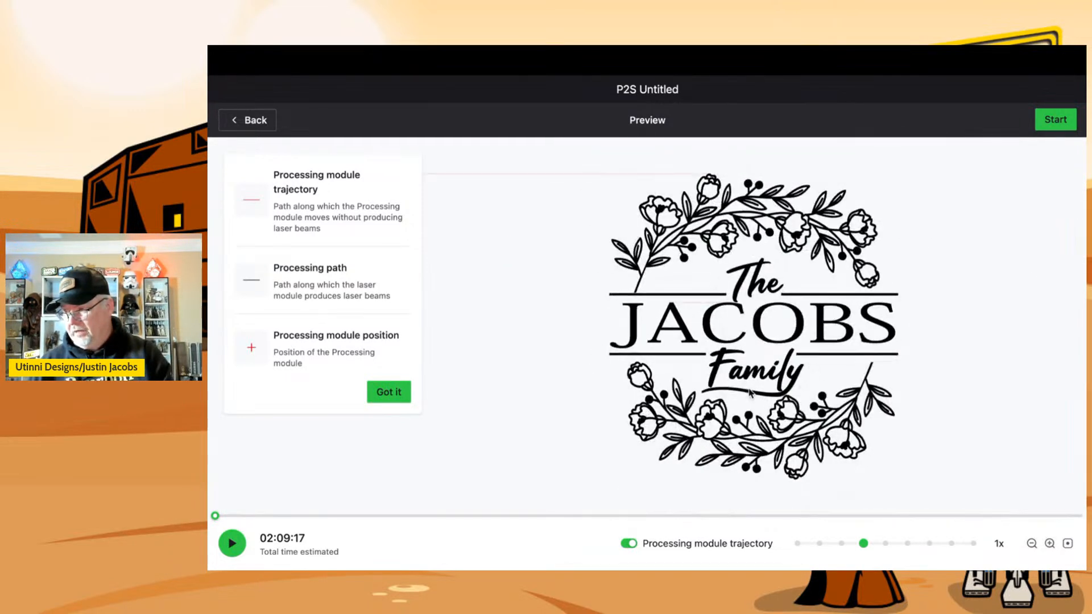
- Examine the engraving artwork in the processing preview and return to the design canvas
left_click_drag(828, 367, 757, 377)
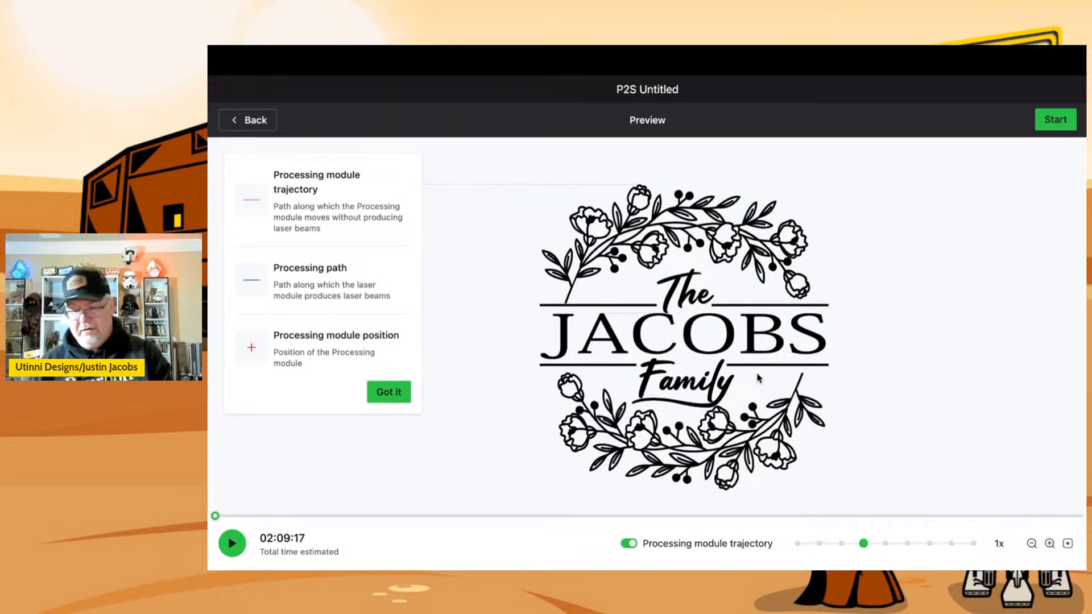
scroll(757, 378, "up", 1)
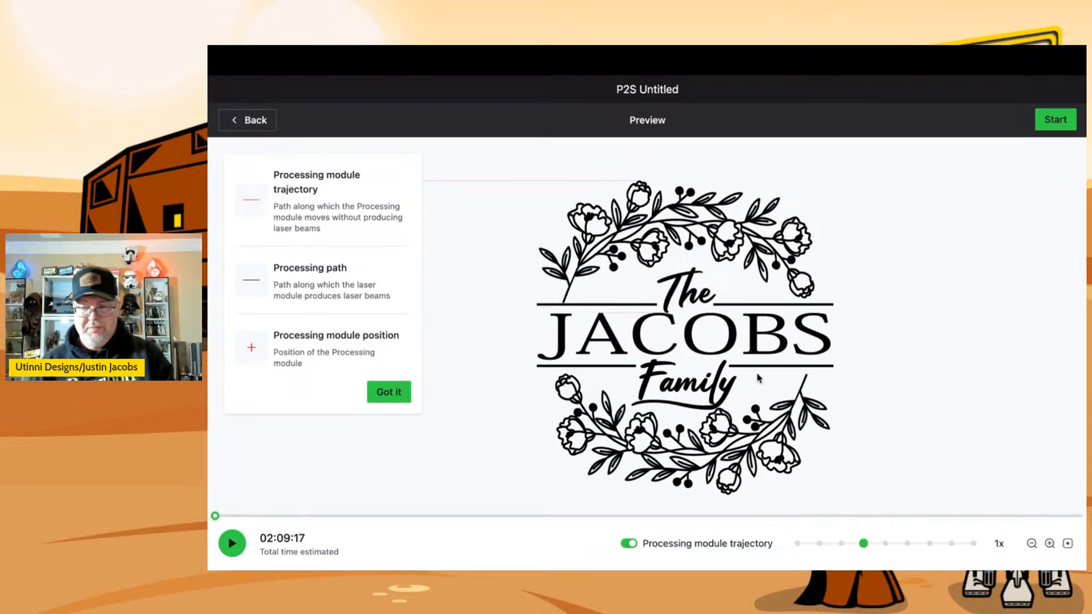
left_click(248, 120)
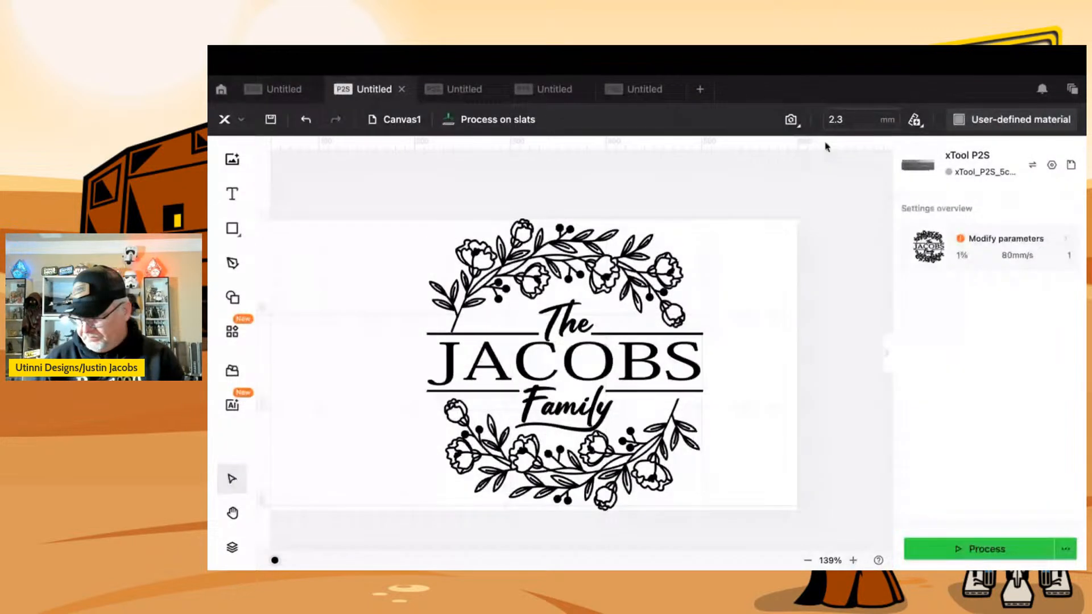
- Undo the edits back until the floral design contains its original surname letters again
key("super+z")
key("super+z")
key("super+z")
key("super+z")
key("super+z")
key("super+z")
key("super+z")
key("super+z")
key("super+z")
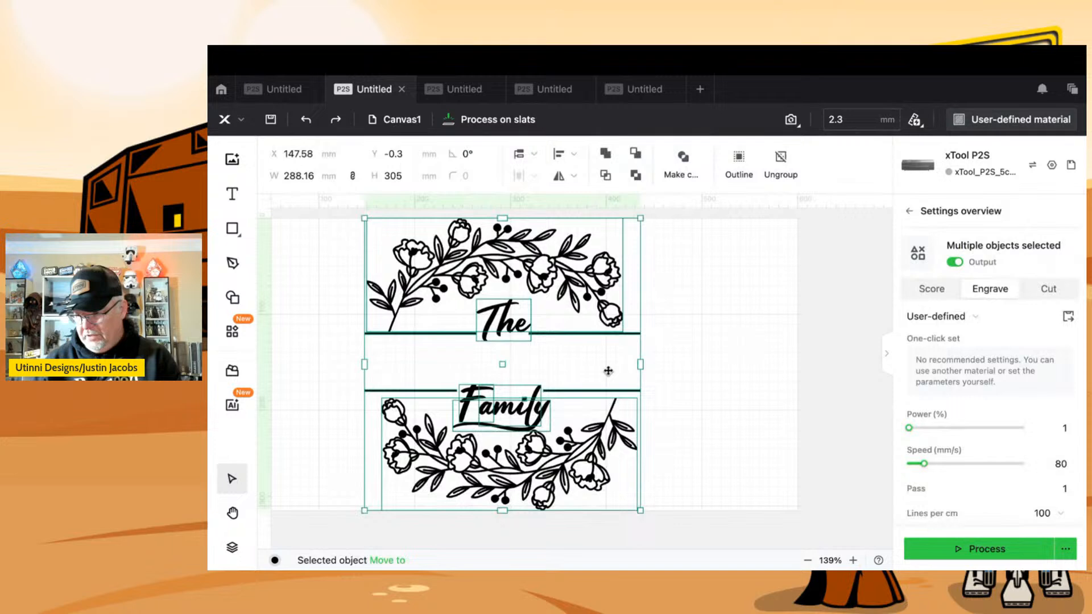
type("JOHNSO")
key("super+z")
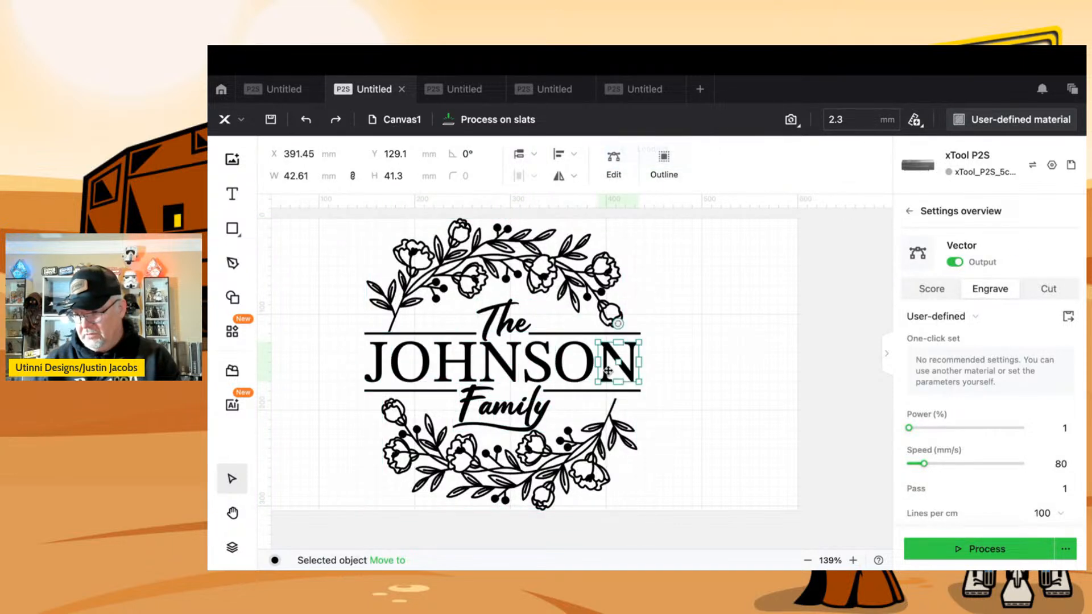
left_click(736, 365)
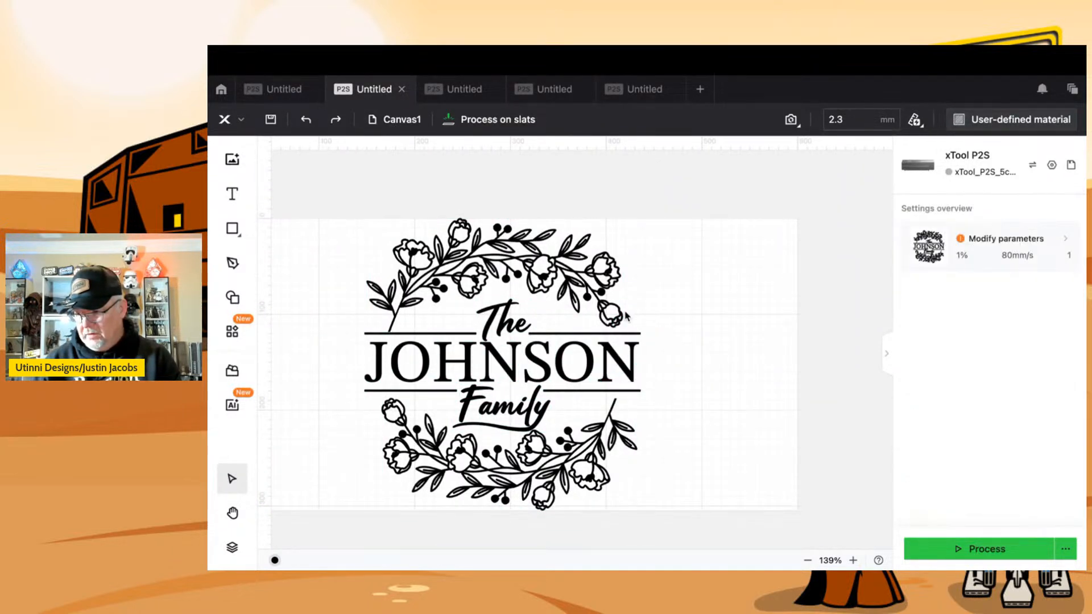
- Move the whole floral design to about X 194 mm, Y 0 mm in the work area
left_click_drag(626, 316, 660, 311)
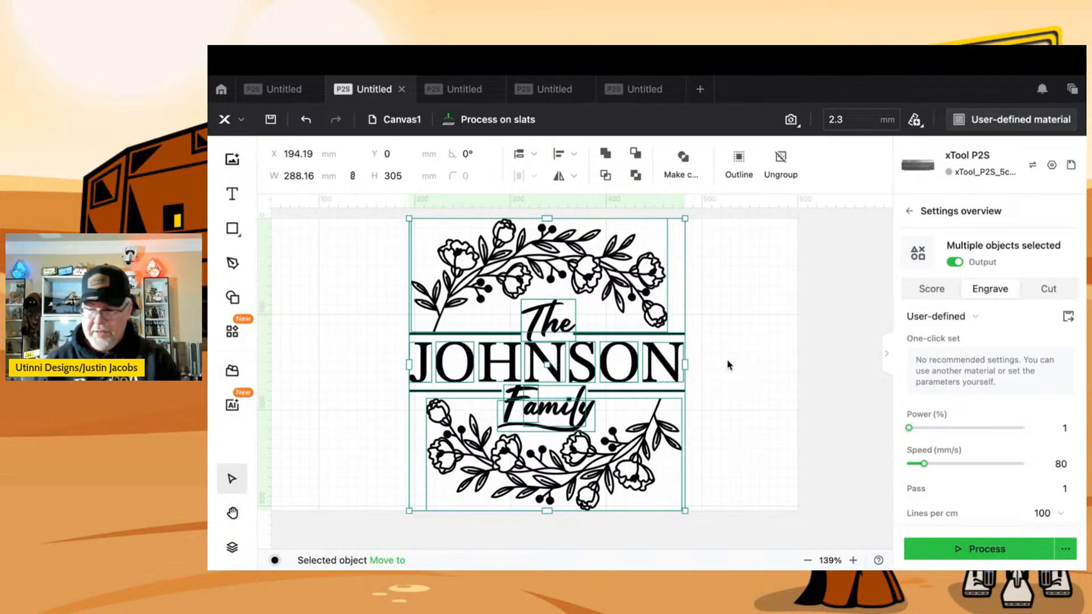
left_click(301, 364)
left_click(420, 353)
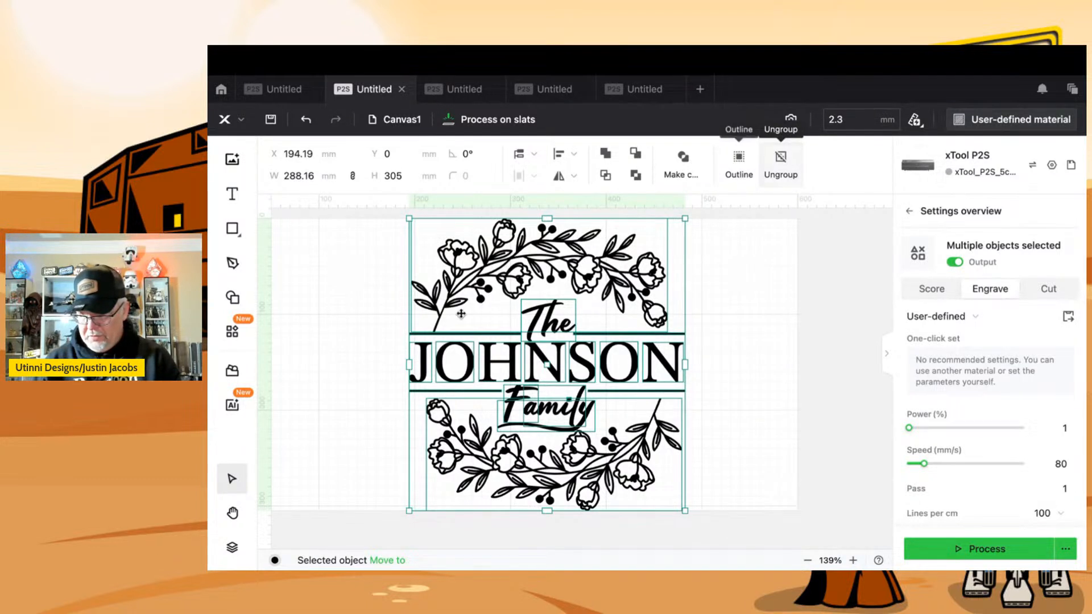
- Delete the seven surname letters one by one from the grouped design, keeping the flowers, lines, "The" and "Family"
left_click(230, 549)
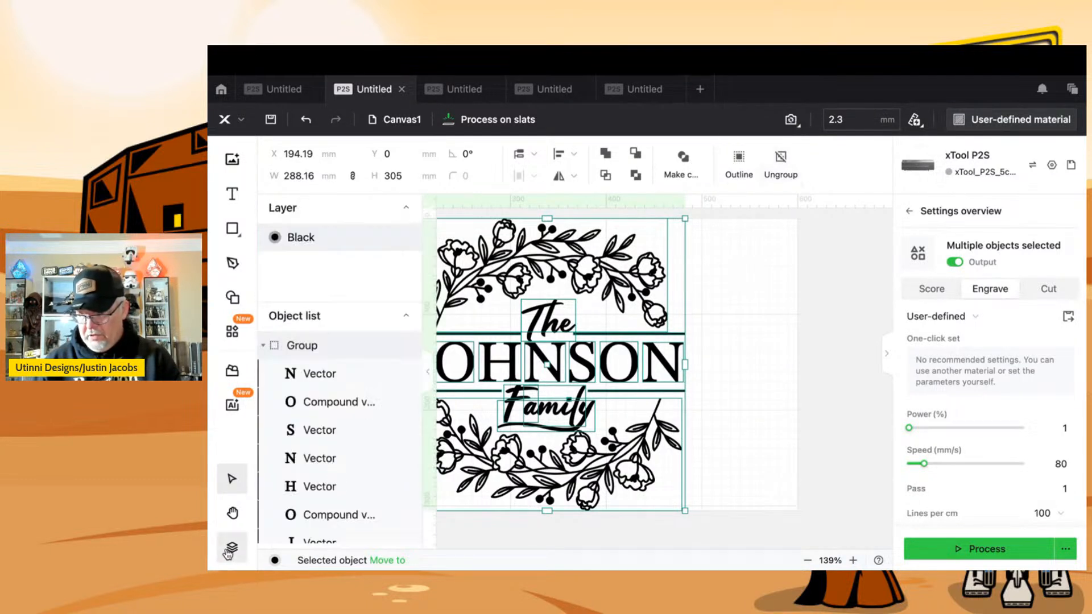
left_click(333, 375)
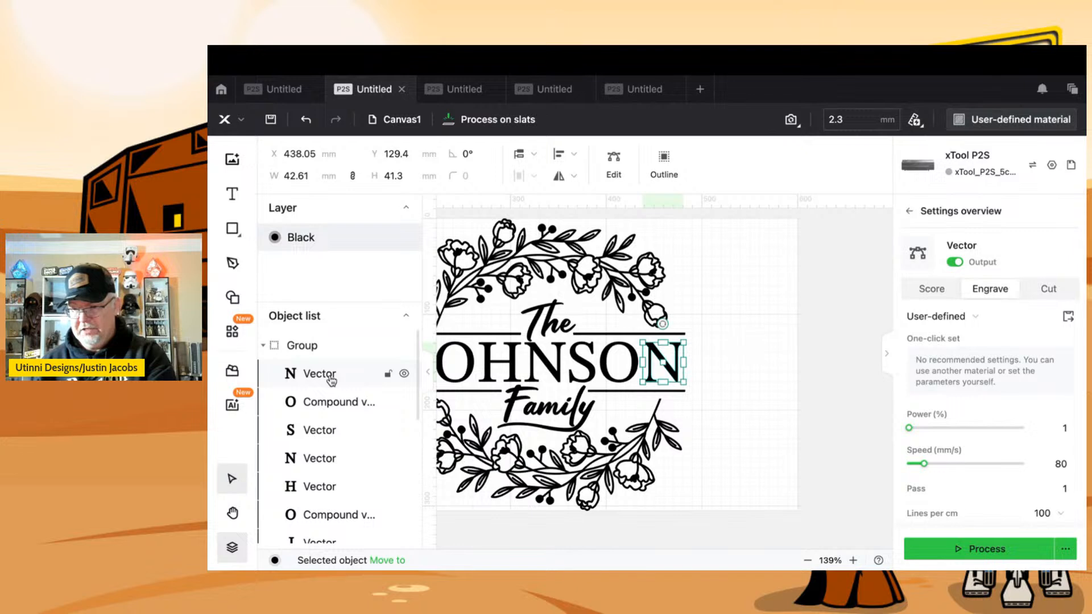
key("Delete")
left_click(324, 356)
key("Delete")
left_click(325, 350)
key("Delete")
left_click(326, 349)
key("Delete")
left_click(326, 346)
key("Delete")
left_click(329, 321)
key("Delete")
left_click(329, 324)
key("Delete")
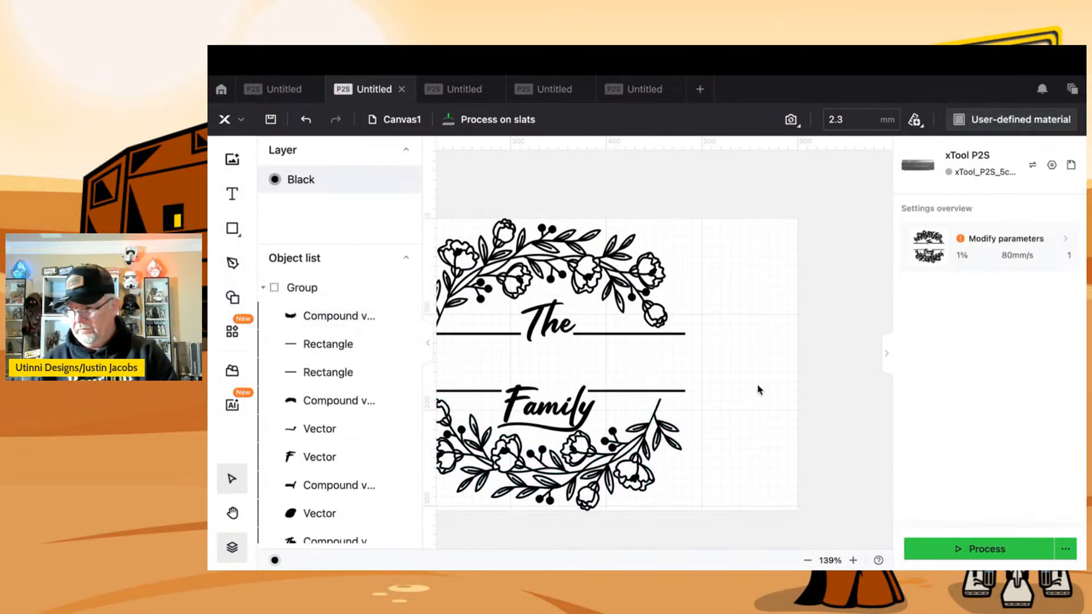
left_click(232, 547)
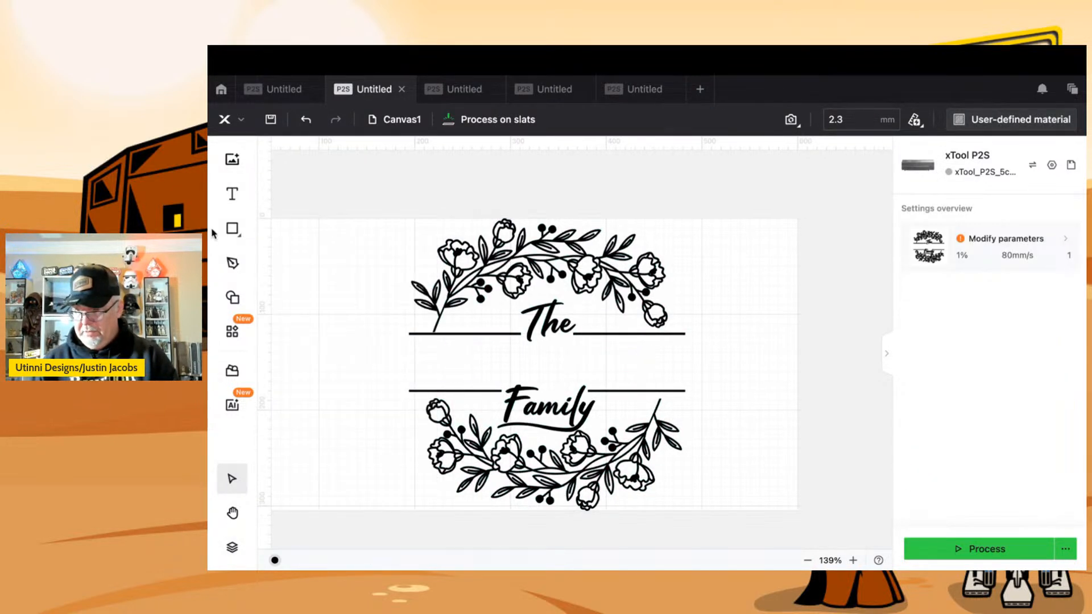
- Add the text MAKERS in the gap between the two lines and enlarge it to about 129 pt
left_click(229, 197)
left_click(401, 361)
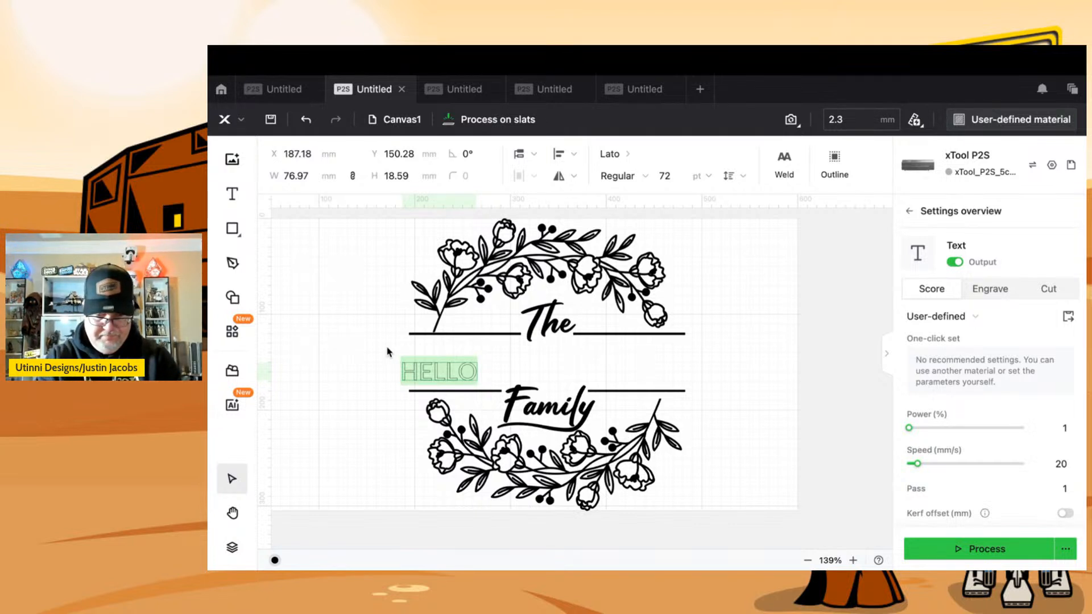
type("MAKERS")
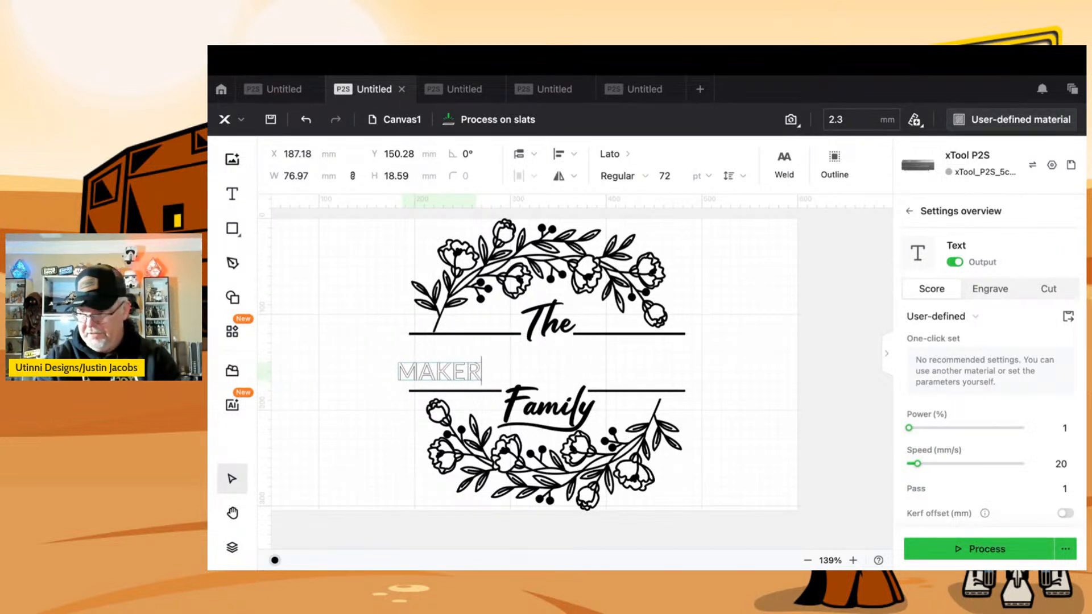
left_click(364, 303)
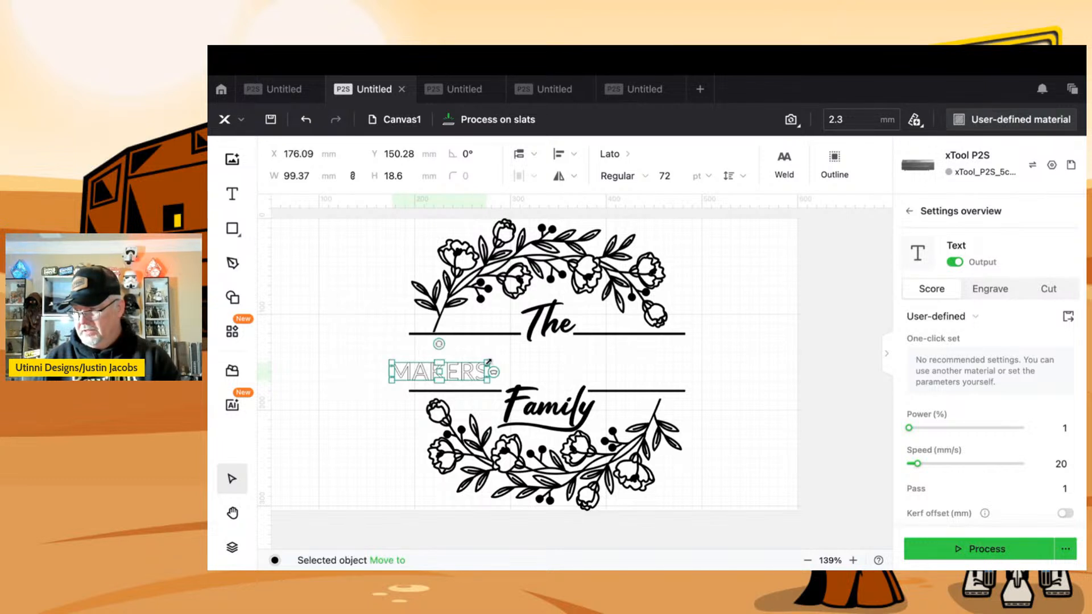
left_click_drag(488, 363, 562, 348)
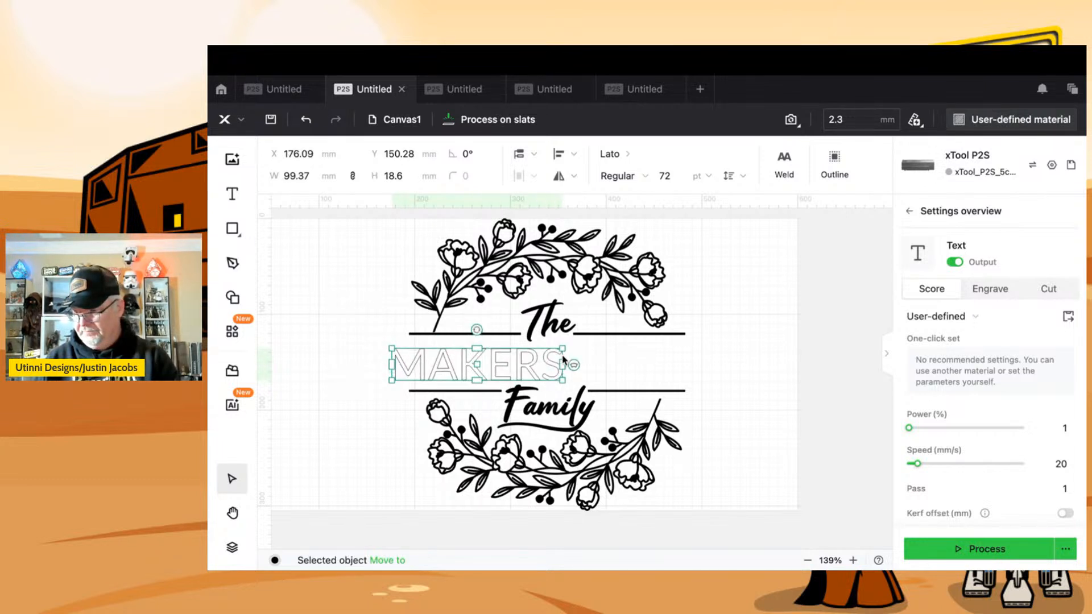
- Set the MAKERS text's font to Arial Black and centre it between the two lines
left_click(631, 161)
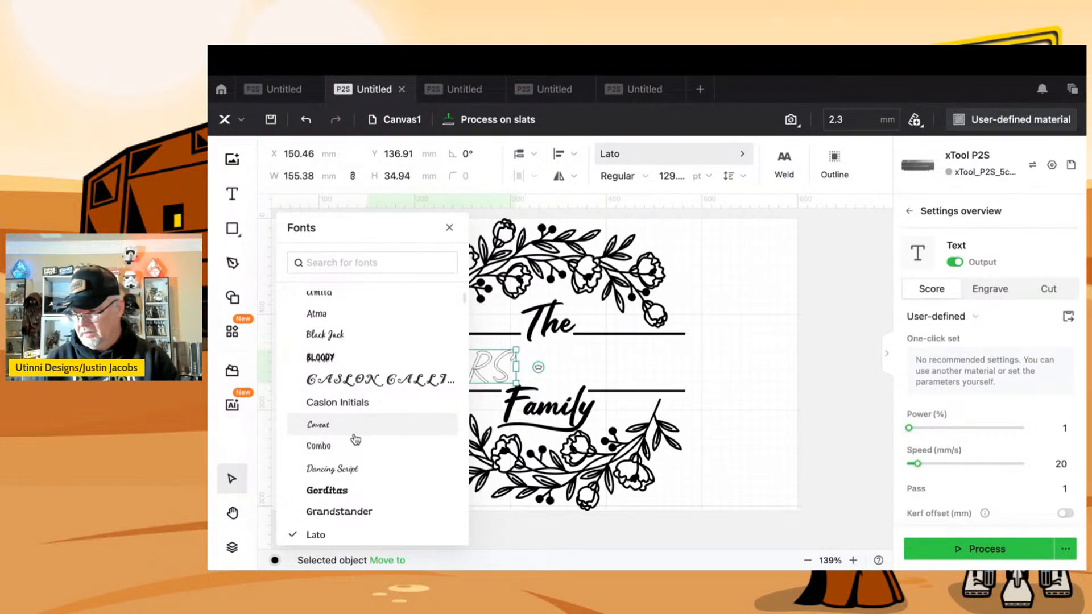
scroll(352, 435, "down", 8)
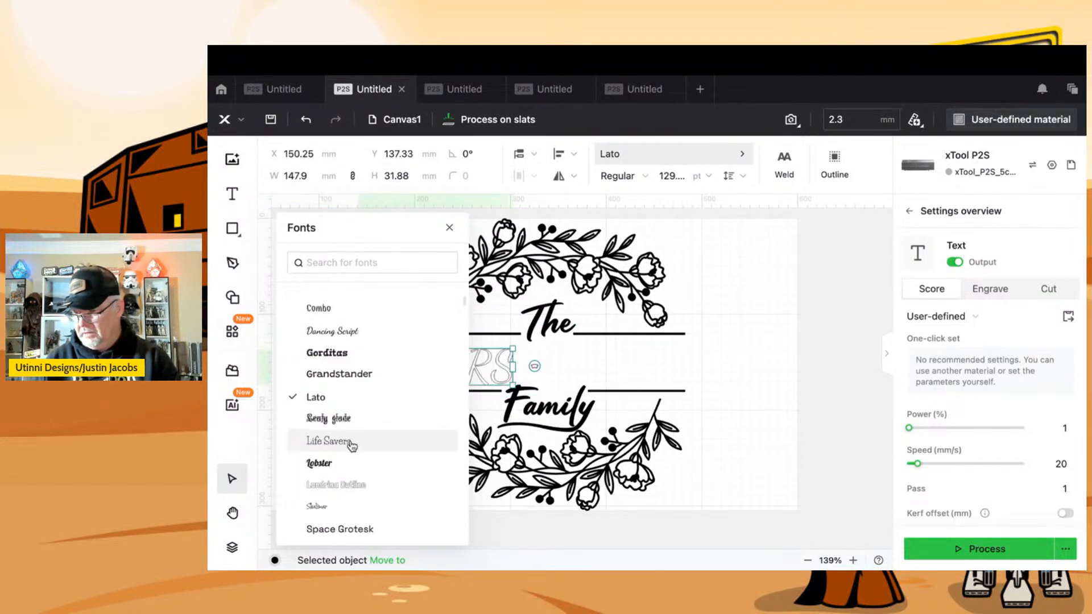
scroll(352, 445, "down", 6)
scroll(351, 446, "down", 4)
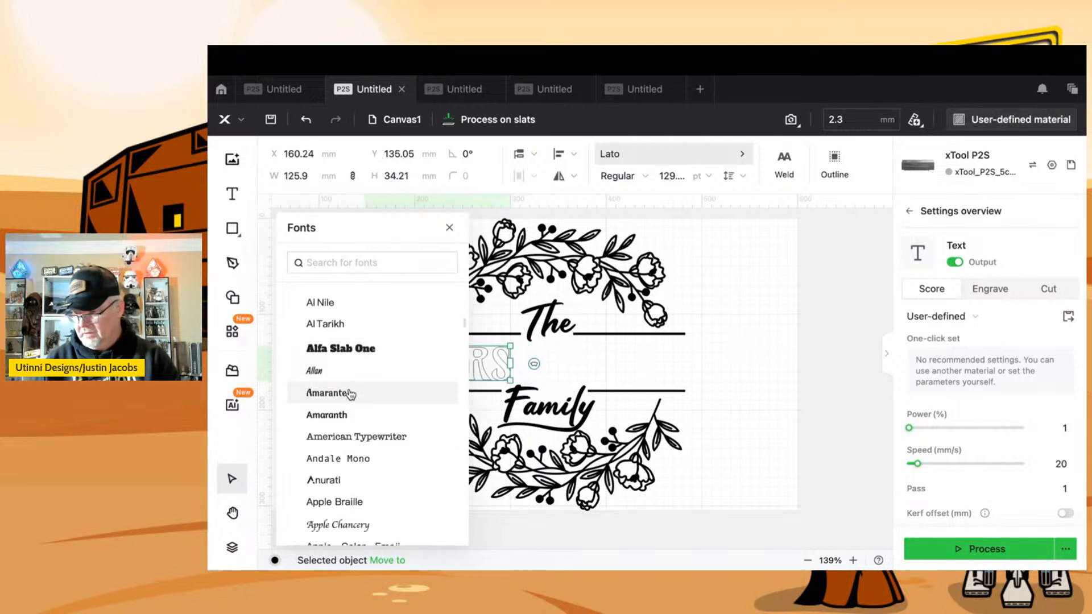
scroll(349, 412, "down", 3)
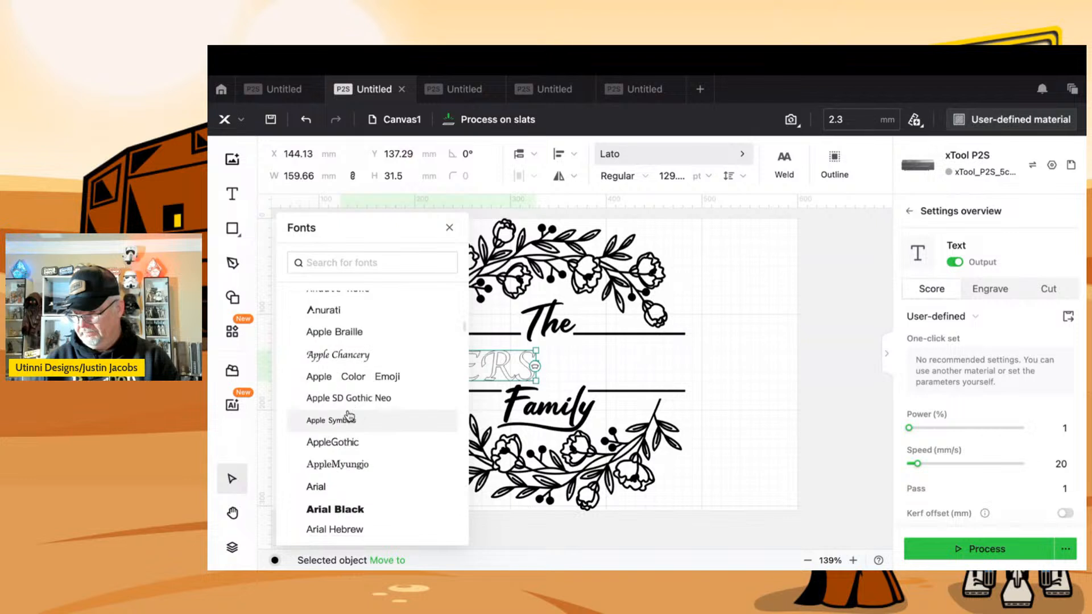
left_click(347, 516)
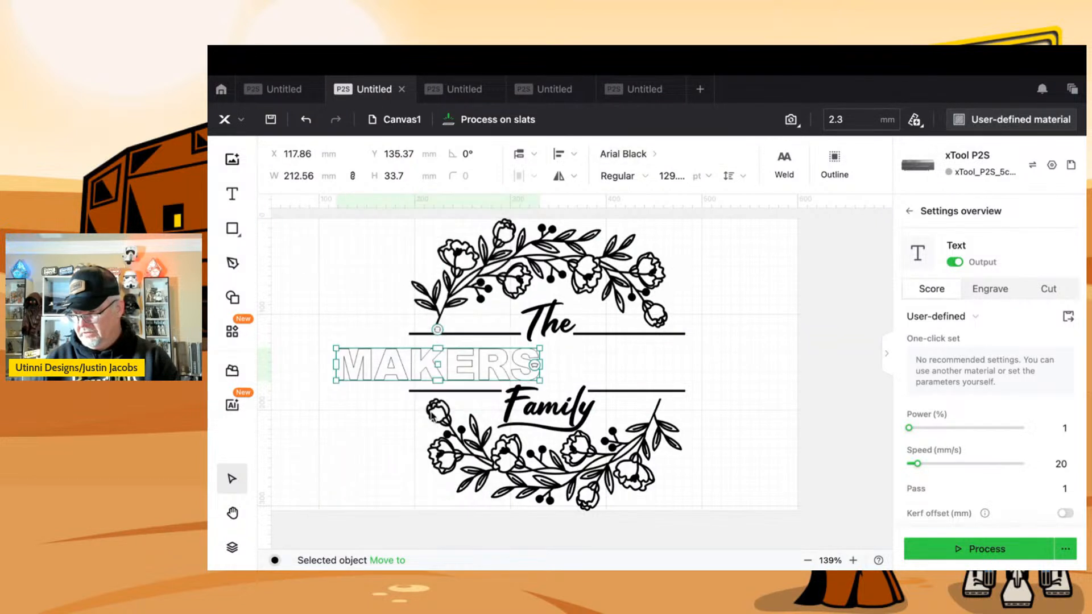
left_click_drag(508, 364, 616, 364)
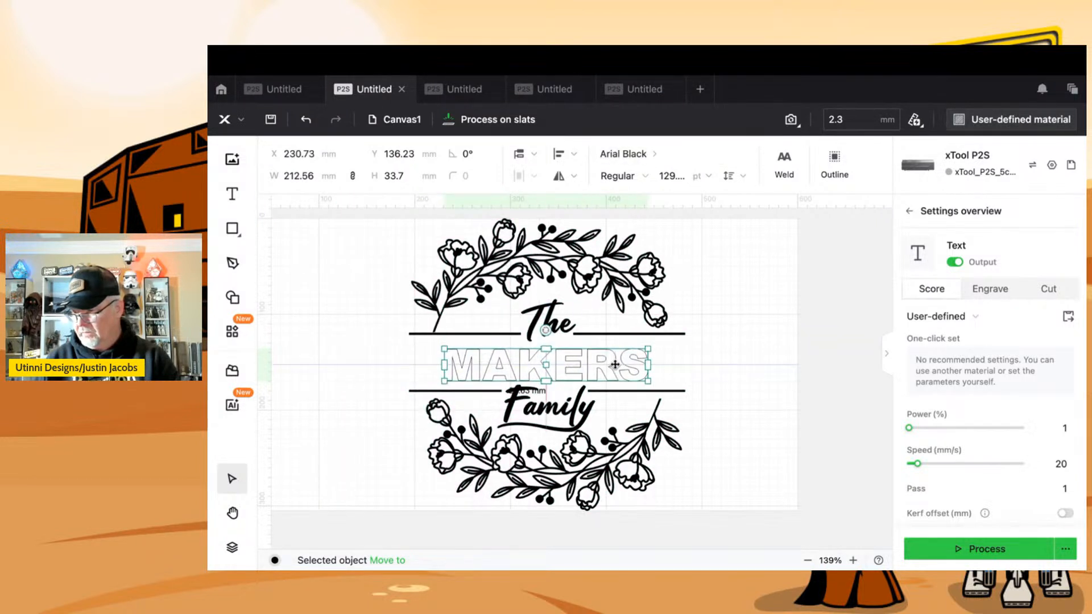
- Set the MAKERS text to Engrave and enlarge it to about 261 × 41 mm
left_click(989, 290)
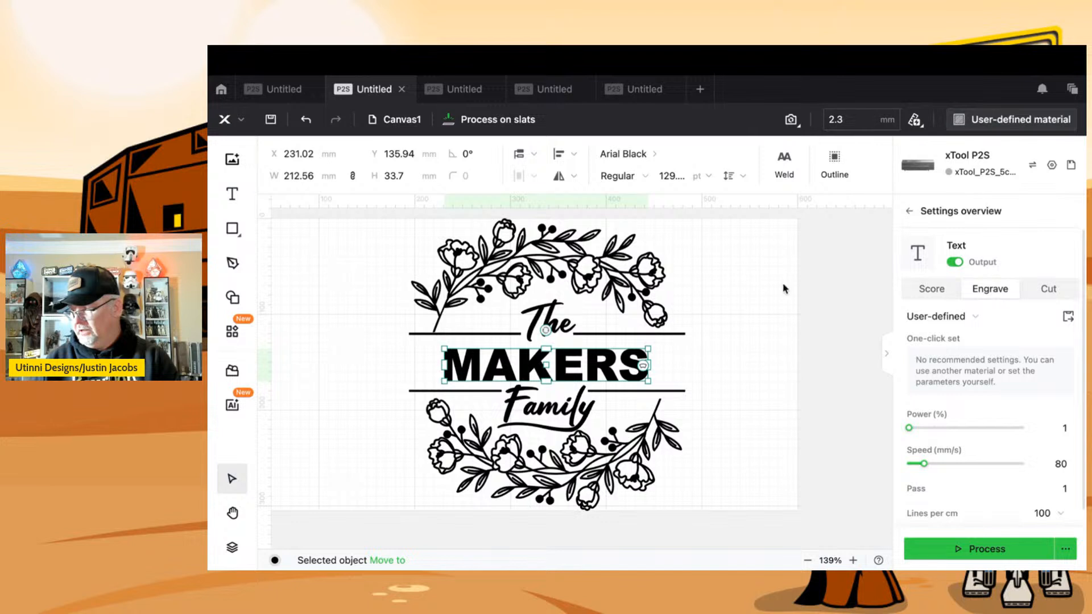
left_click_drag(442, 363, 479, 360)
left_click(754, 380)
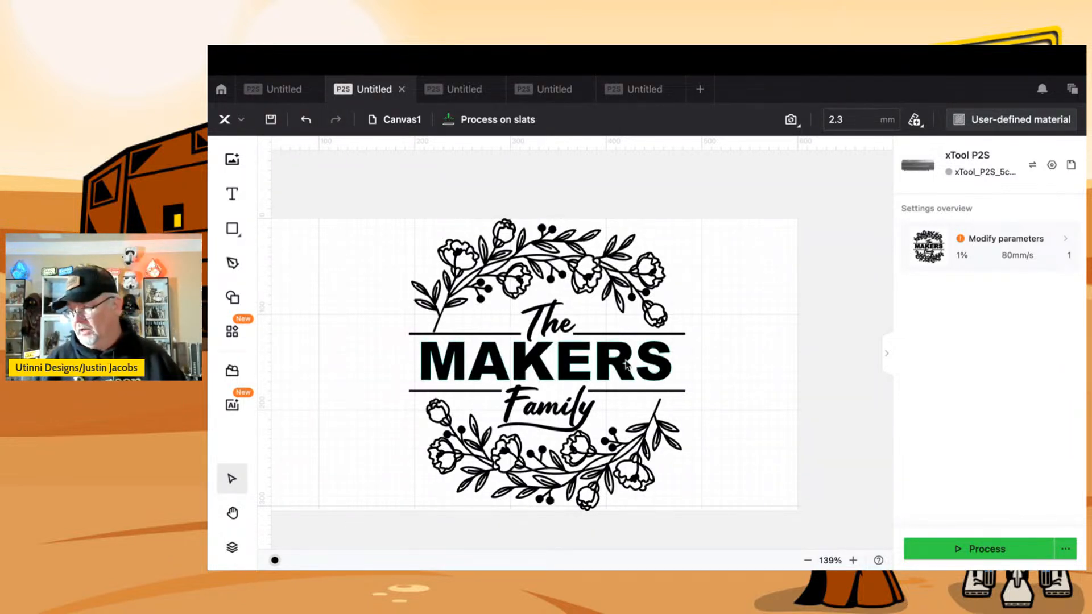
- Bend the MAKERS text into a slight upward arch between the two lines
left_click(580, 362)
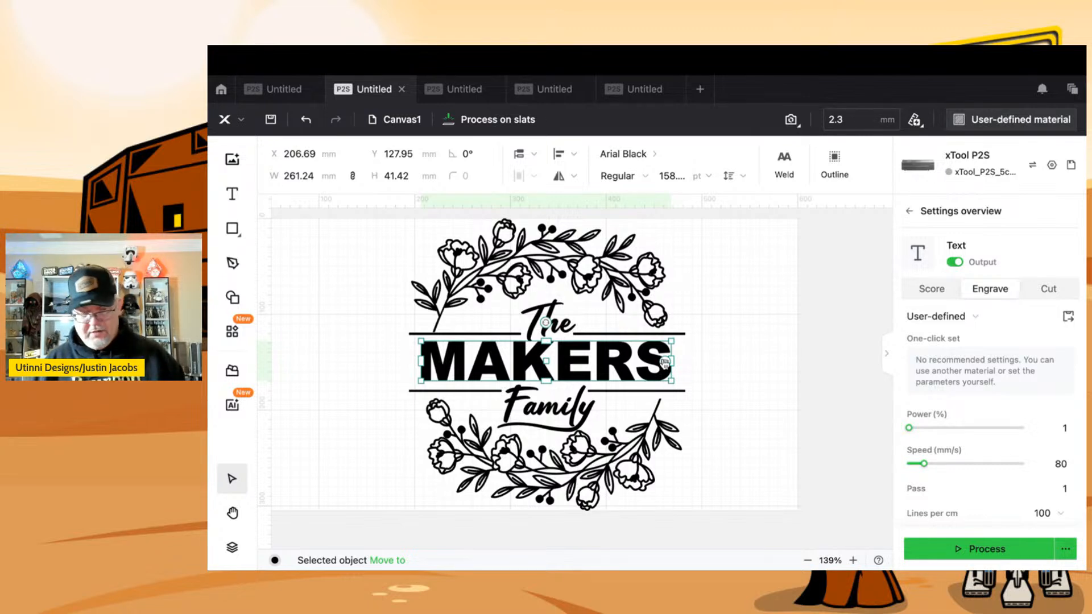
scroll(664, 363, "up", 10)
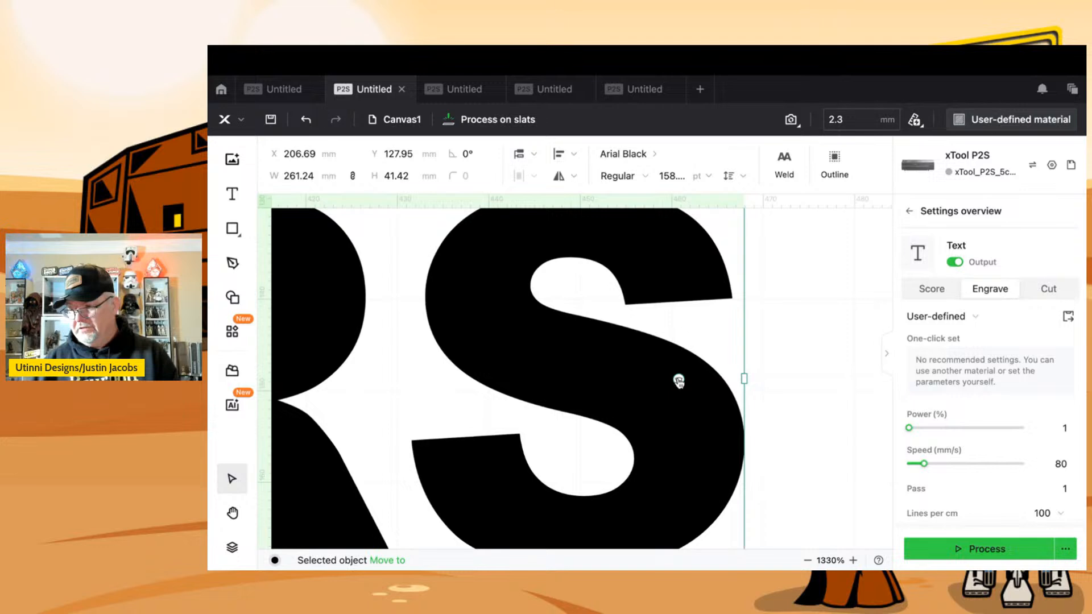
scroll(678, 381, "down", 10)
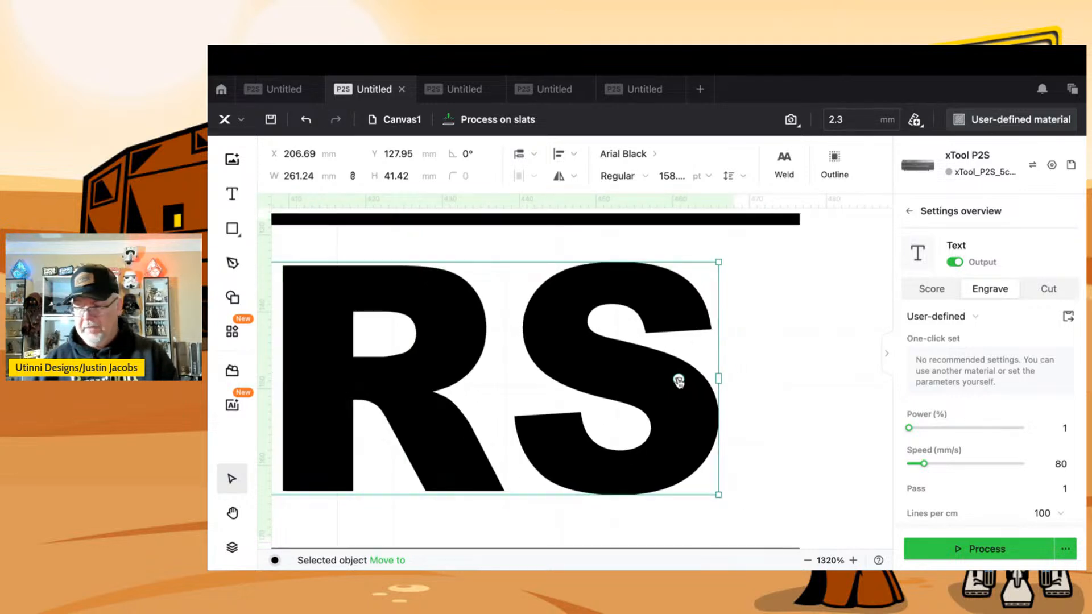
scroll(678, 382, "up", 3)
scroll(679, 383, "down", 4)
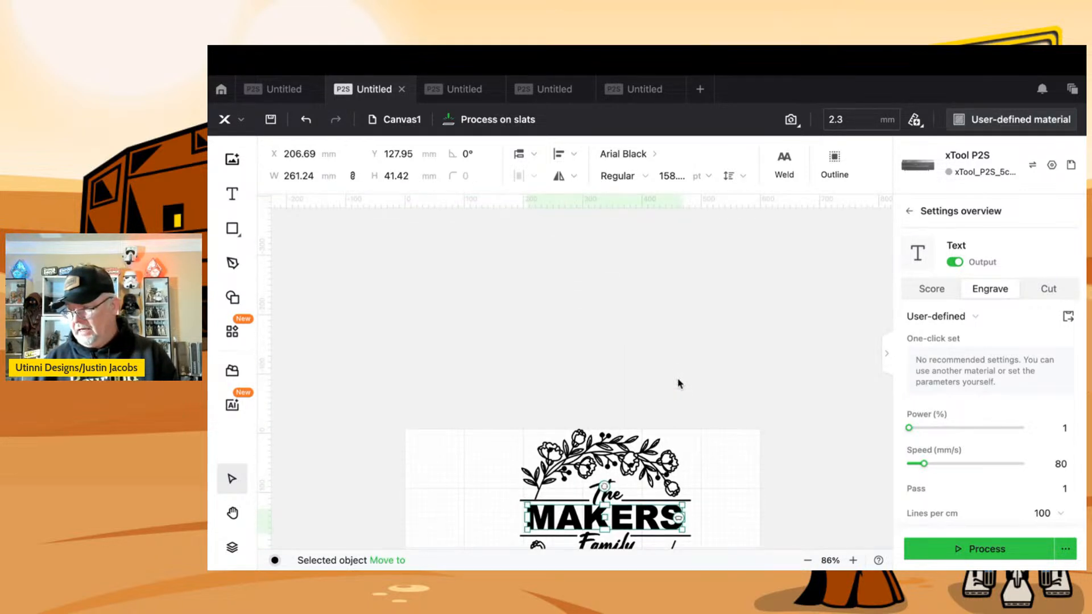
scroll(679, 382, "up", 6)
scroll(679, 383, "down", 1)
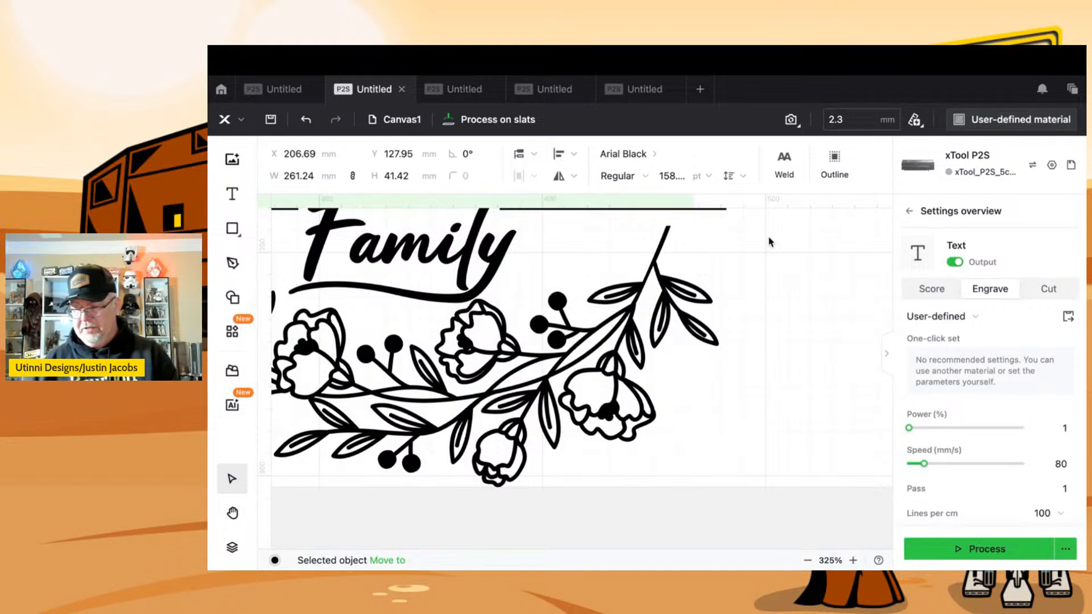
scroll(768, 242, "up", 5)
scroll(803, 397, "down", 3)
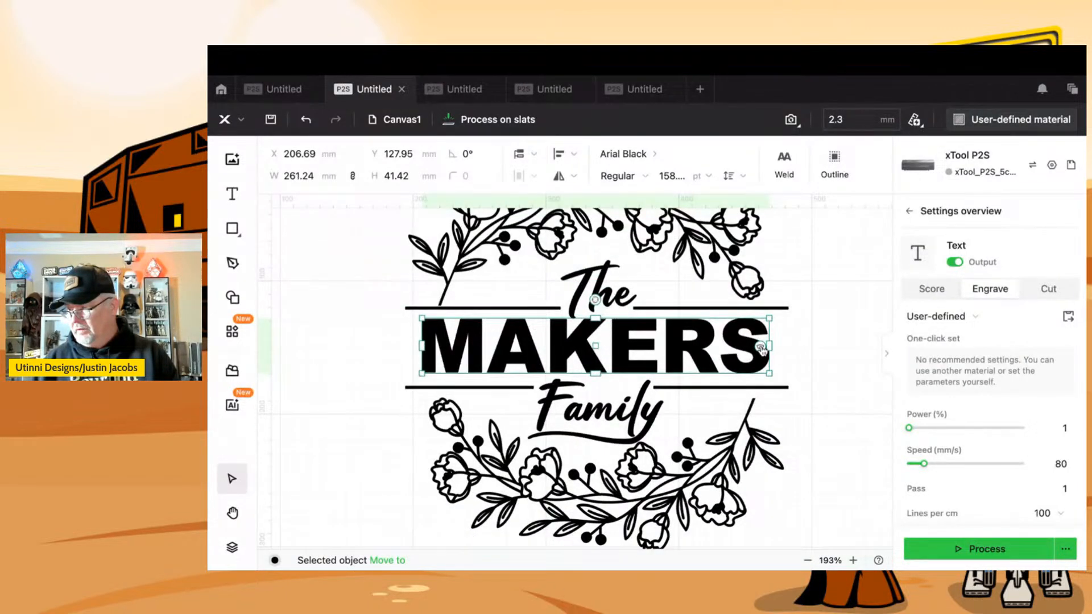
left_click_drag(761, 348, 678, 348)
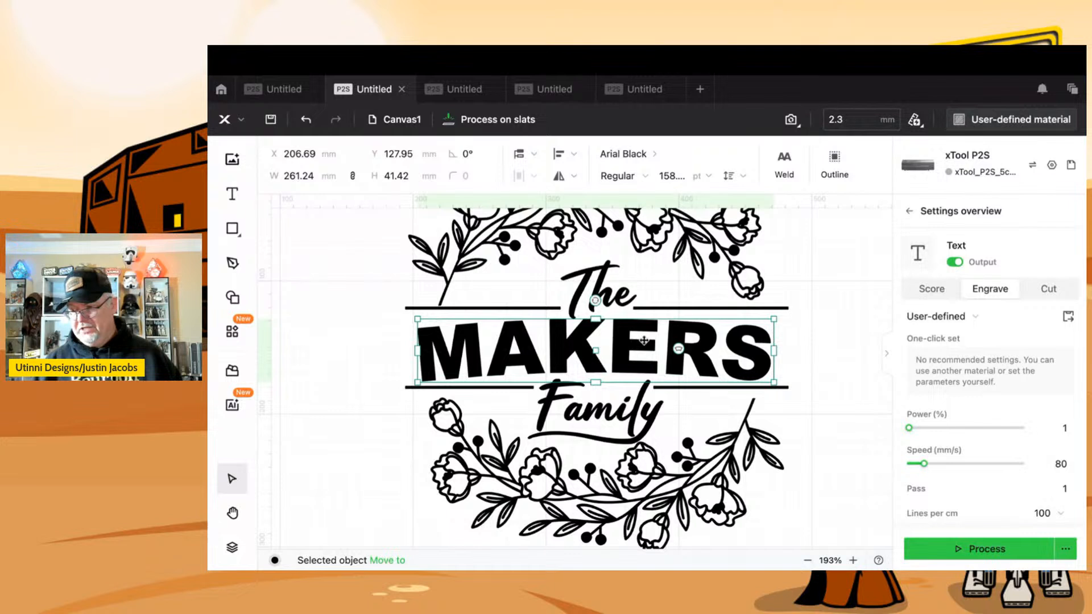
left_click(313, 312)
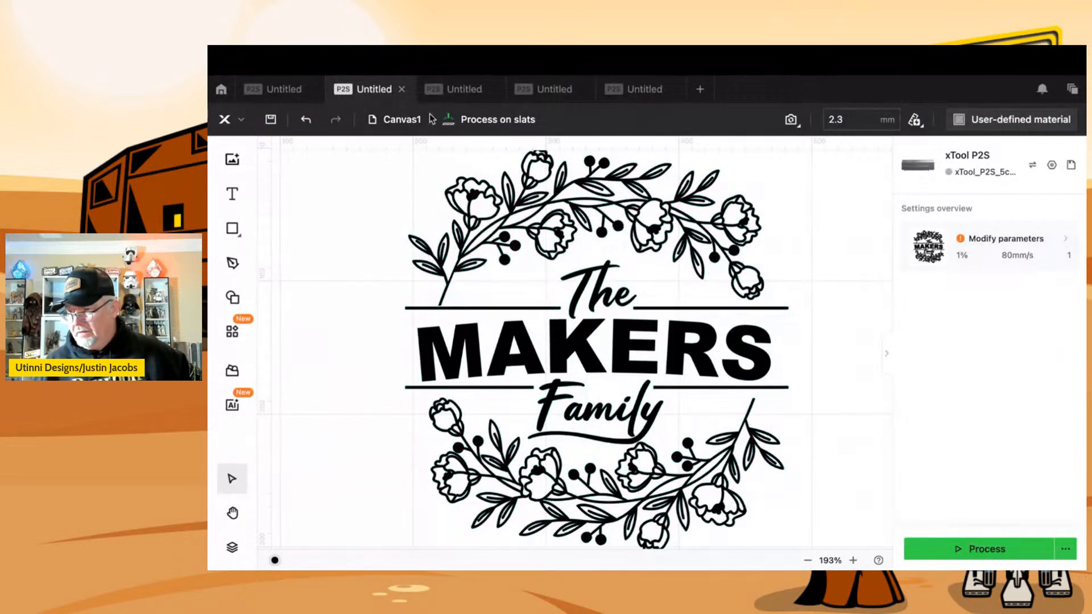
- Switch to the project with the monogram "welcome to our home" design and ungroup the entire artwork
left_click(438, 94)
left_click(352, 283)
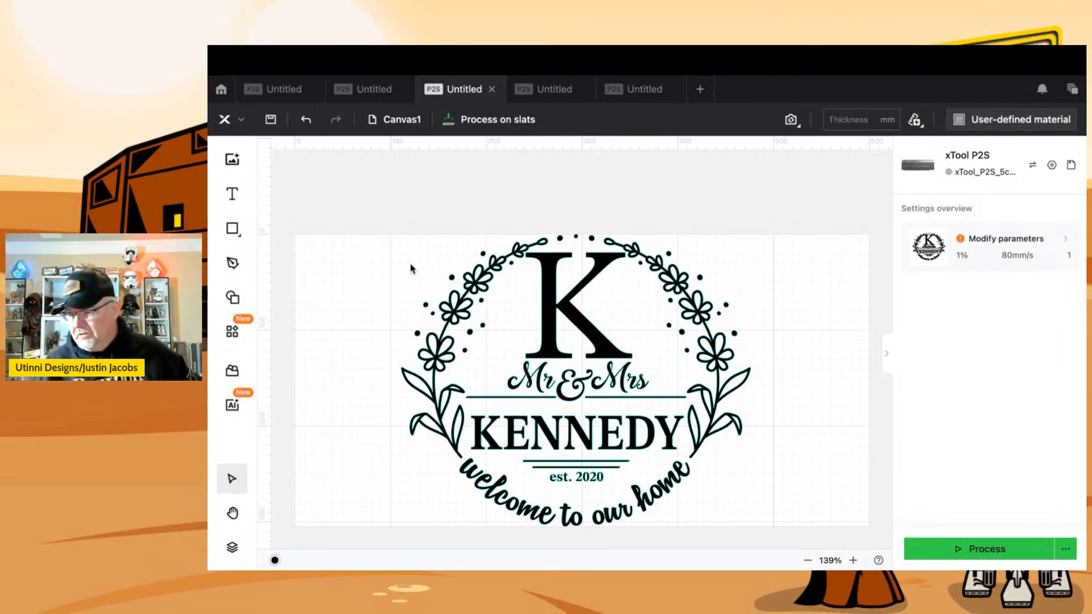
key("ctrl+a")
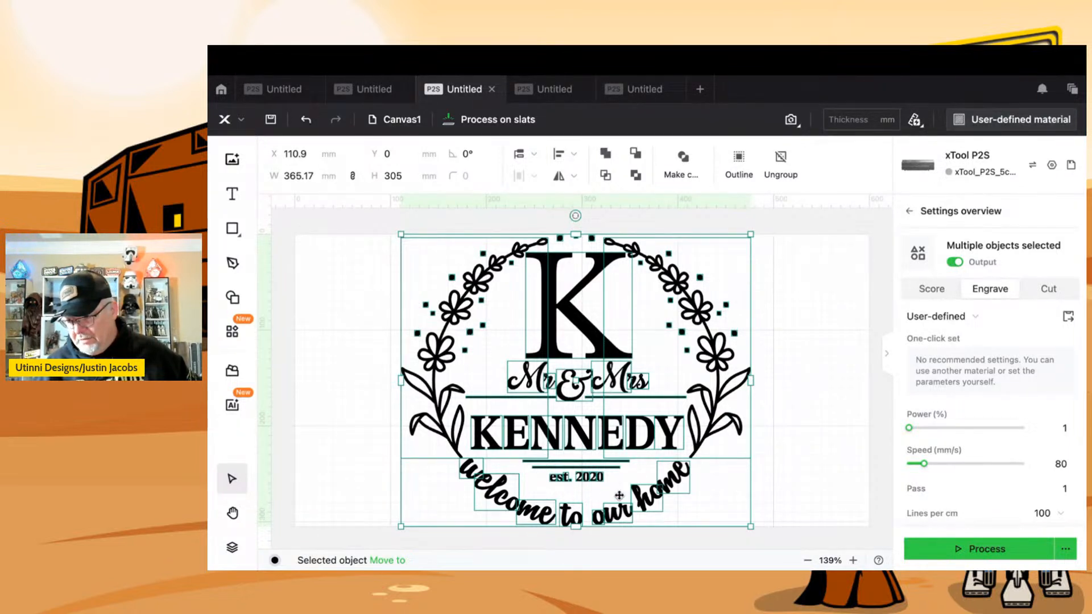
left_click(781, 165)
left_click(845, 325)
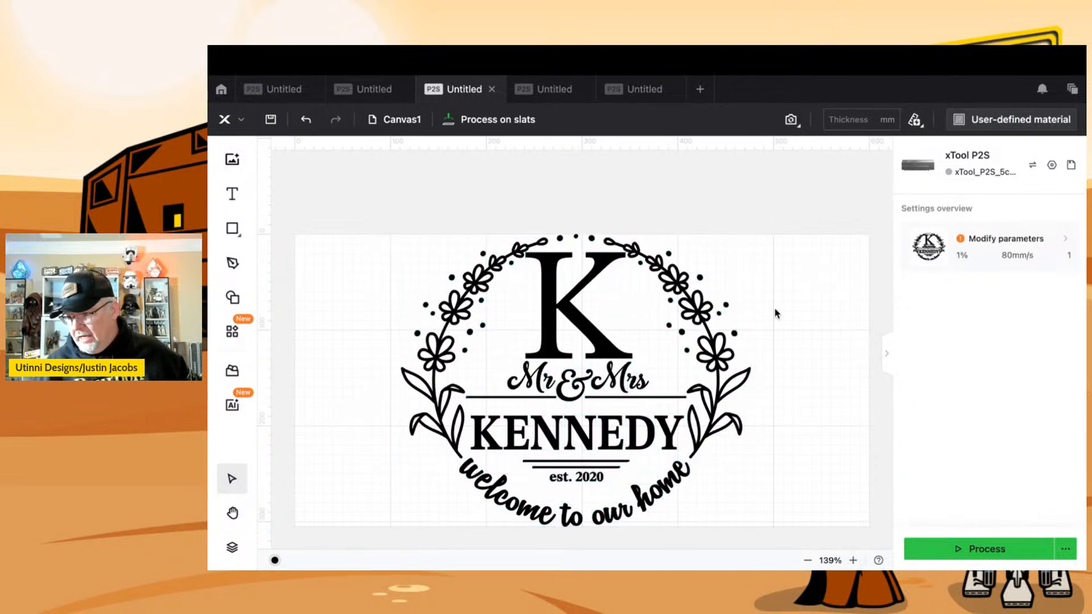
left_click_drag(586, 332, 334, 341)
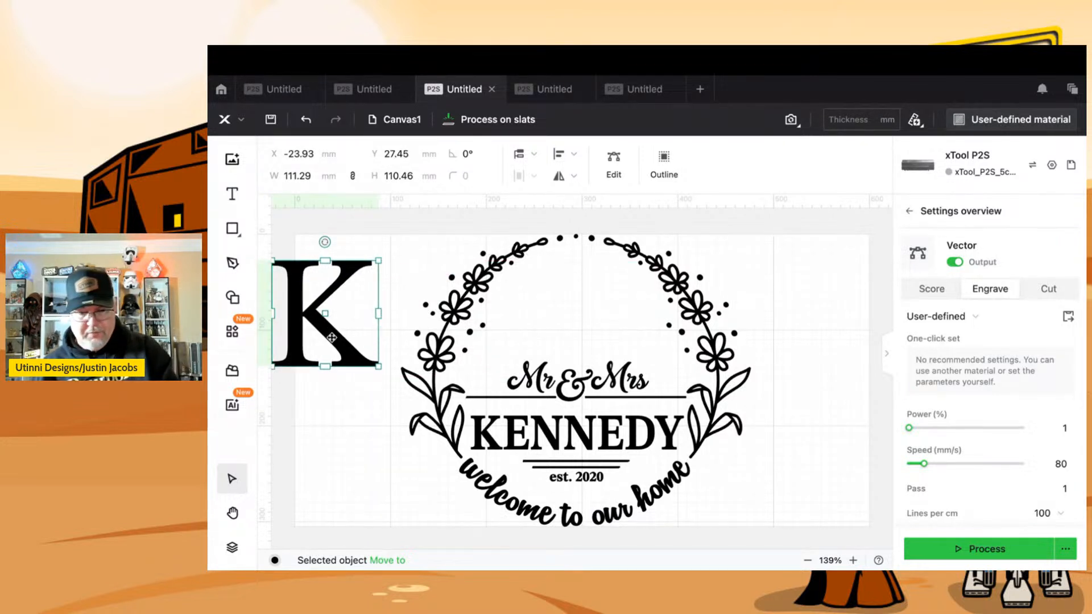
key("ctrl+z")
left_click(536, 425)
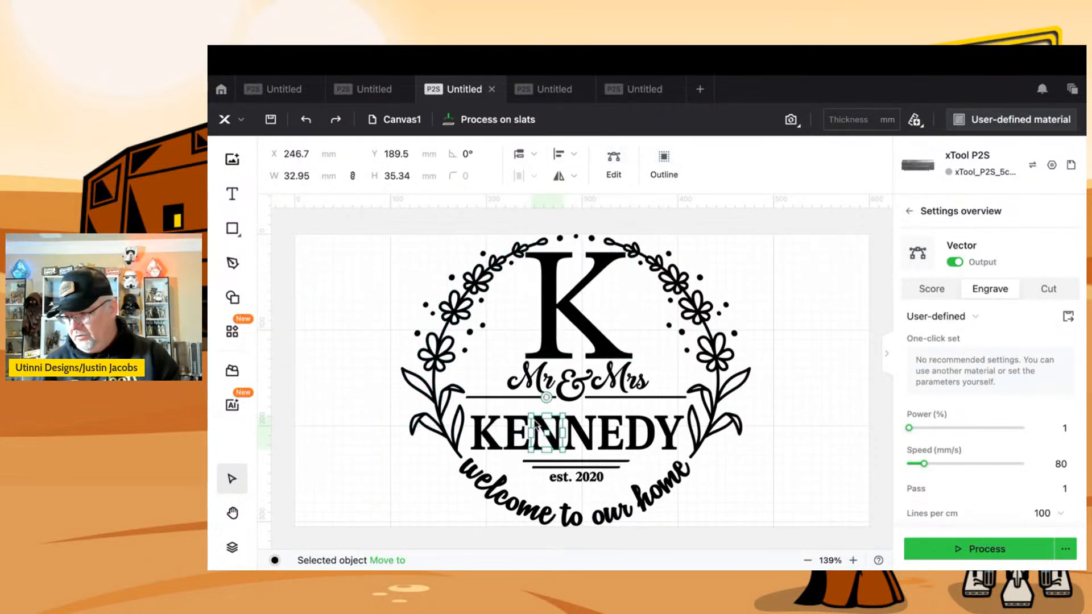
left_click(483, 414)
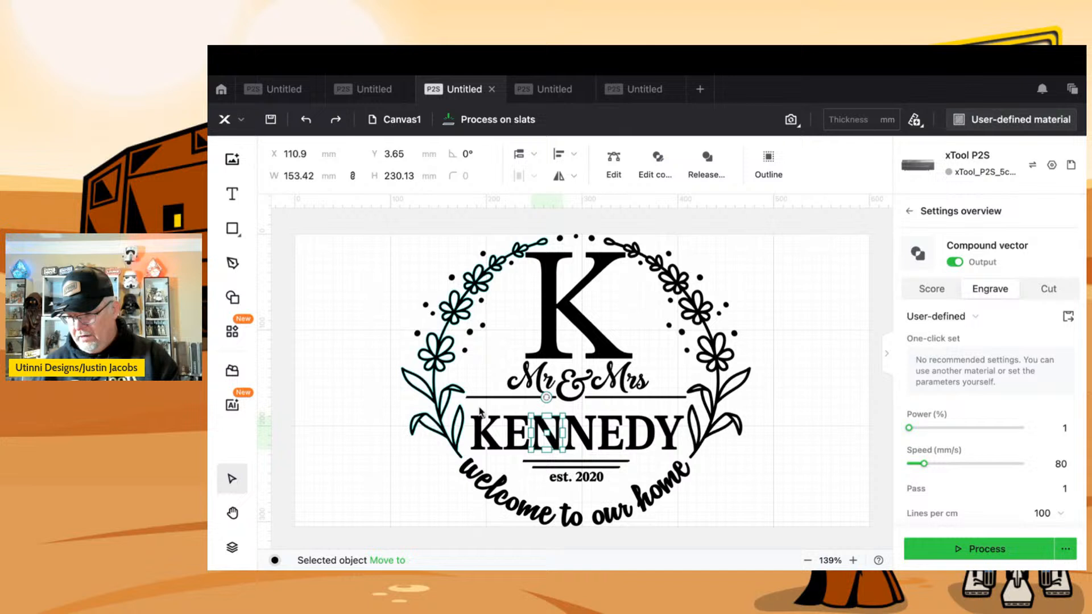
left_click(622, 408)
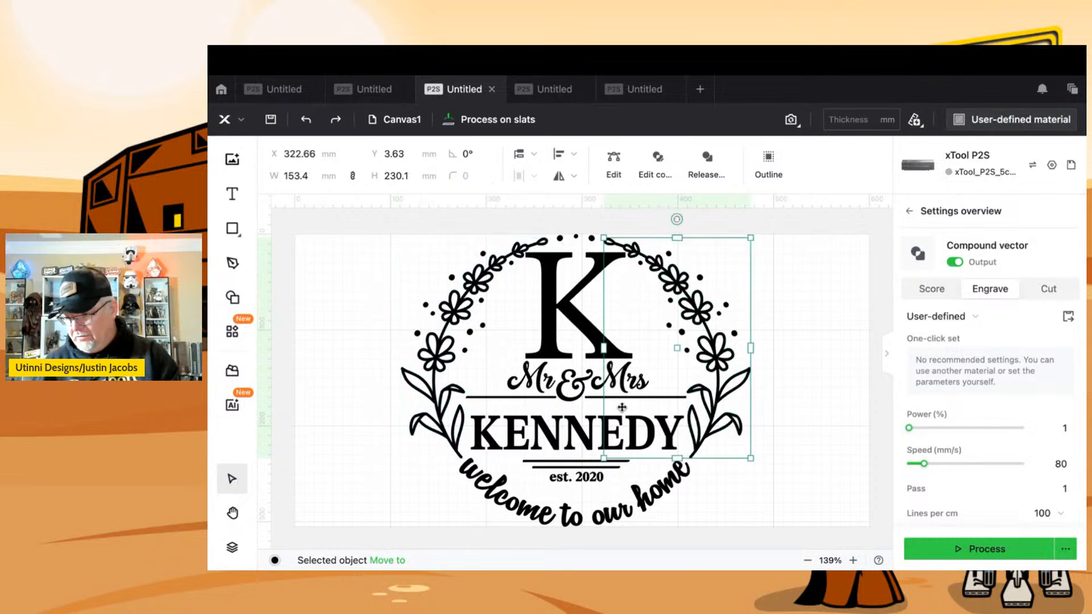
left_click(592, 411)
left_click_drag(595, 437, 573, 440)
key("ctrl+z")
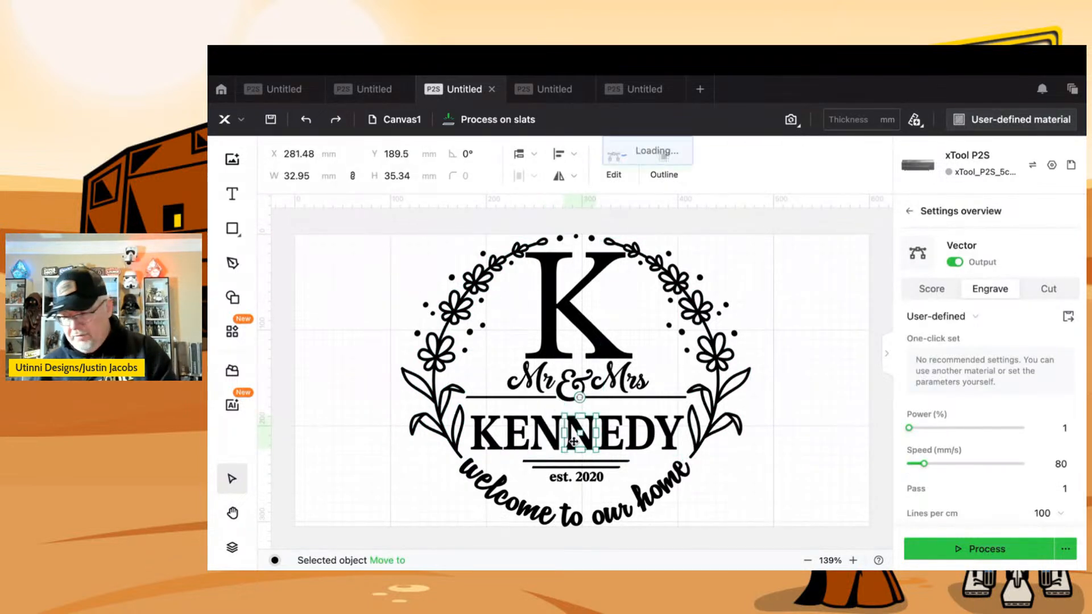
left_click(494, 454)
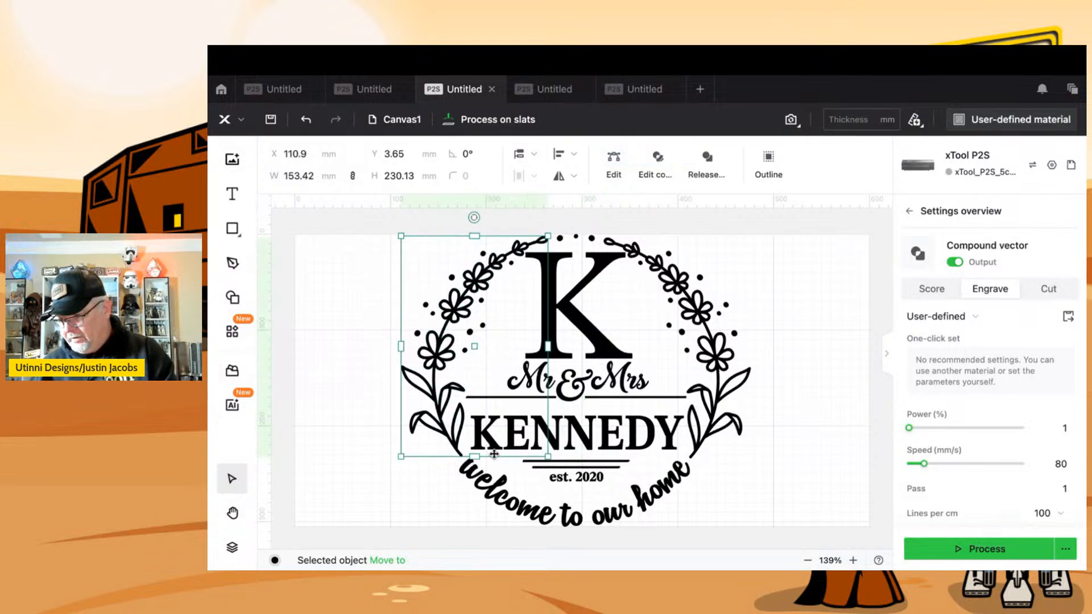
key("ctrl+z")
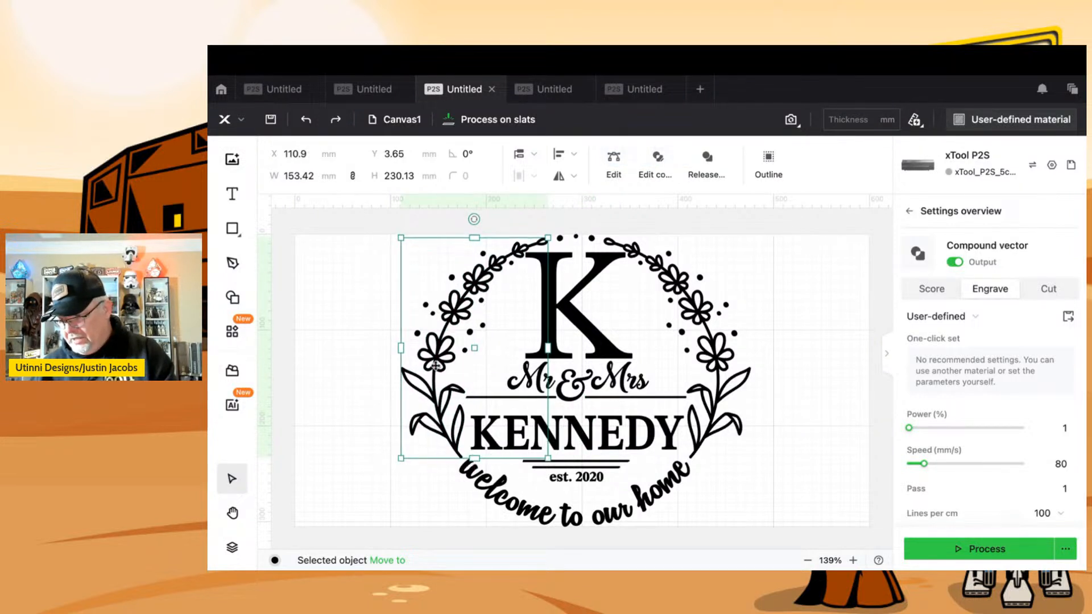
left_click(634, 456)
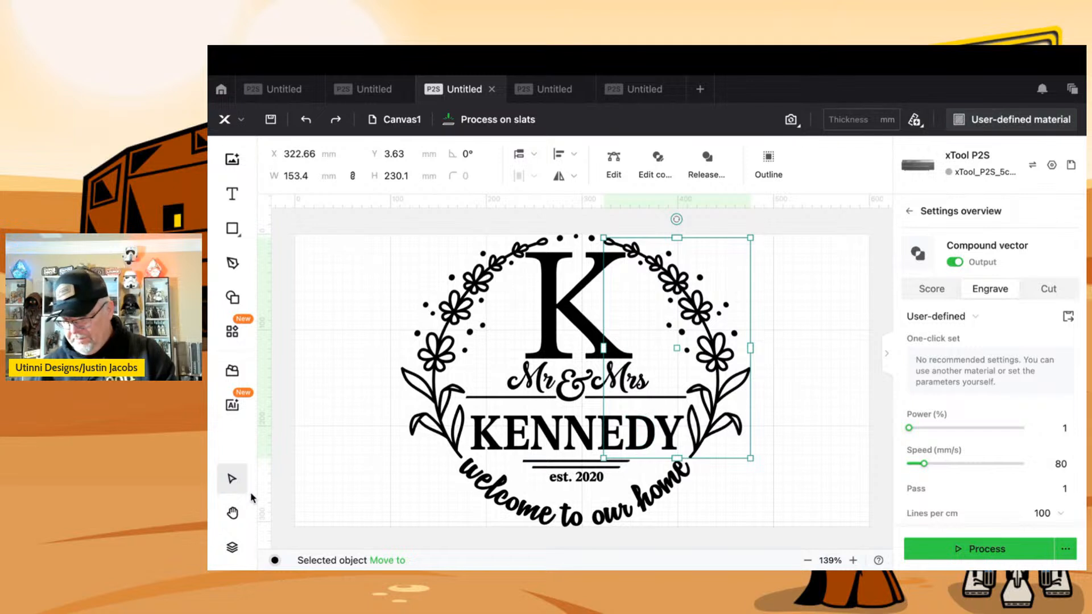
- Select all seven letters of the large surname between the divider lines in the object list and delete them
left_click(232, 547)
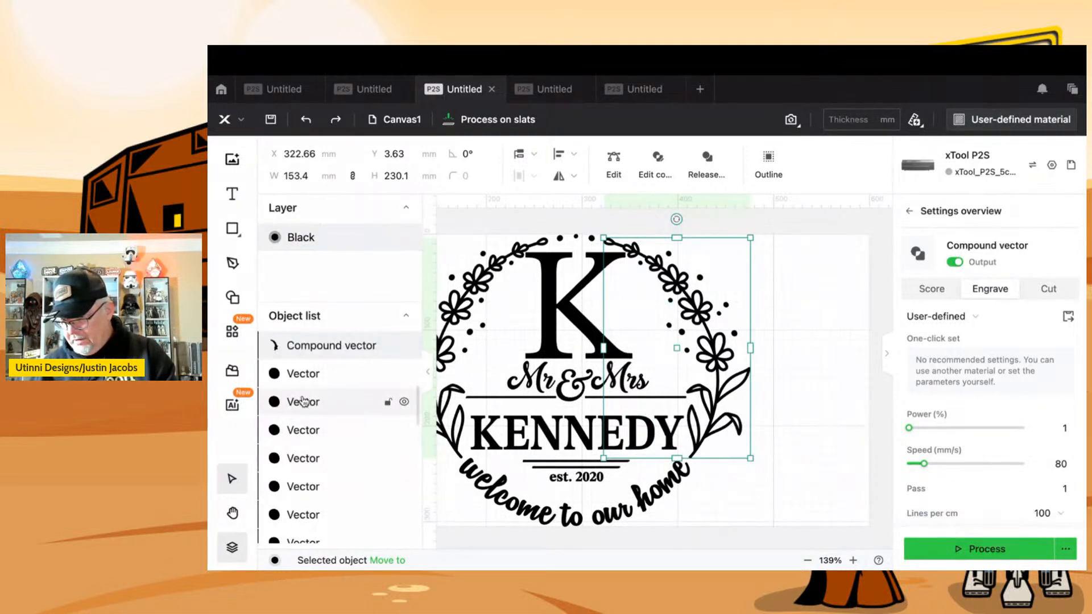
scroll(303, 402, "down", 5)
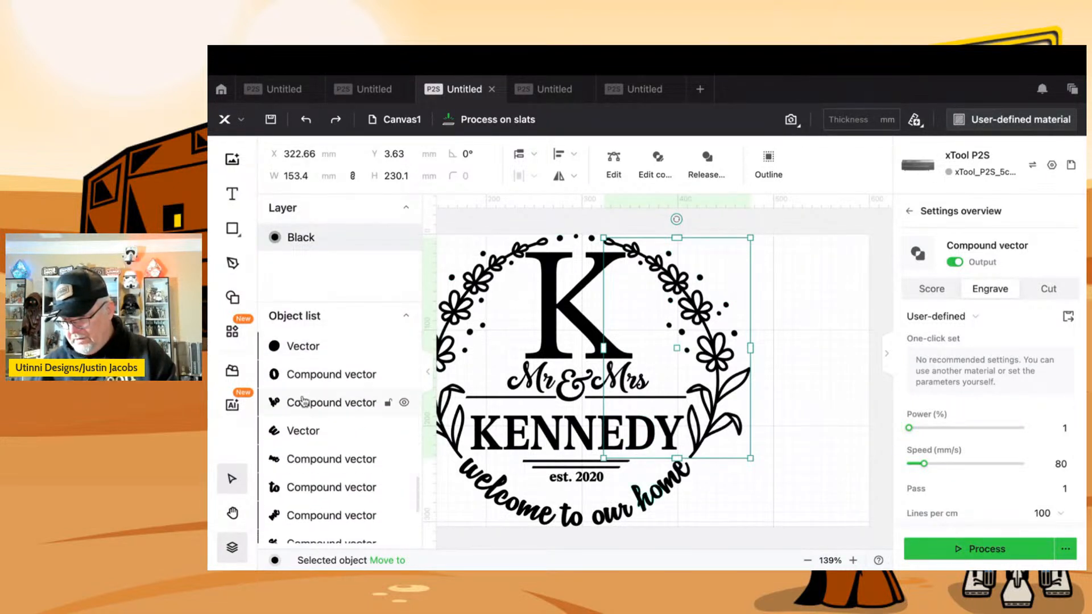
scroll(303, 401, "down", 5)
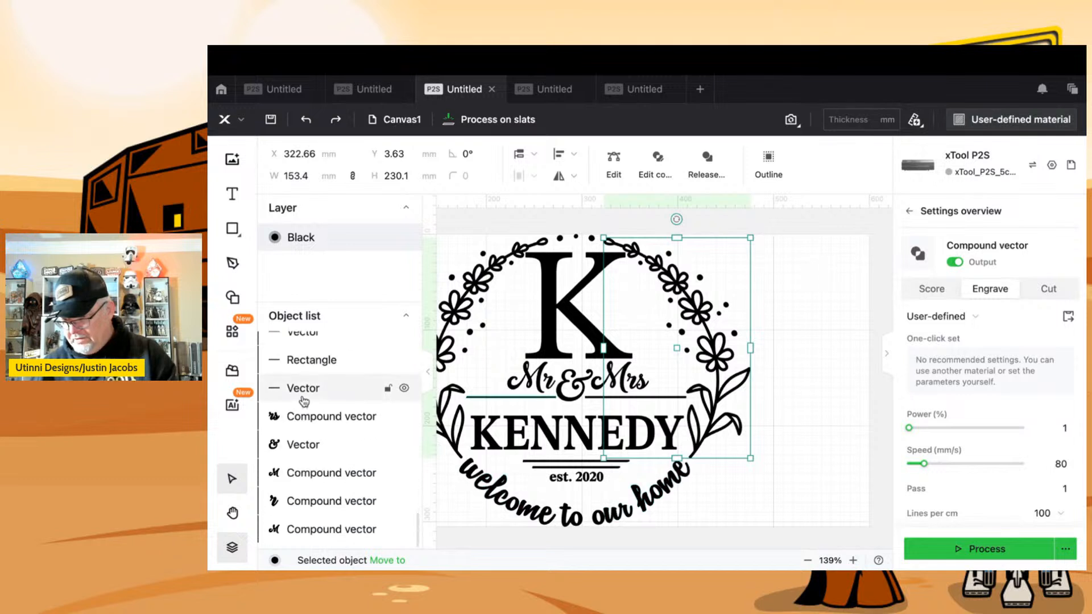
scroll(305, 402, "up", 5)
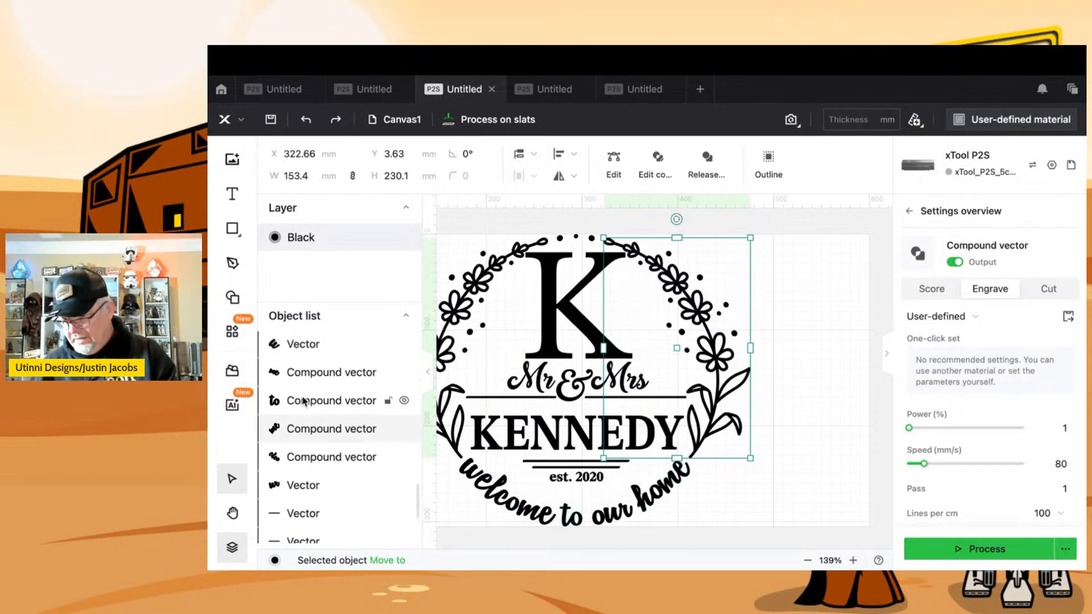
scroll(303, 402, "up", 5)
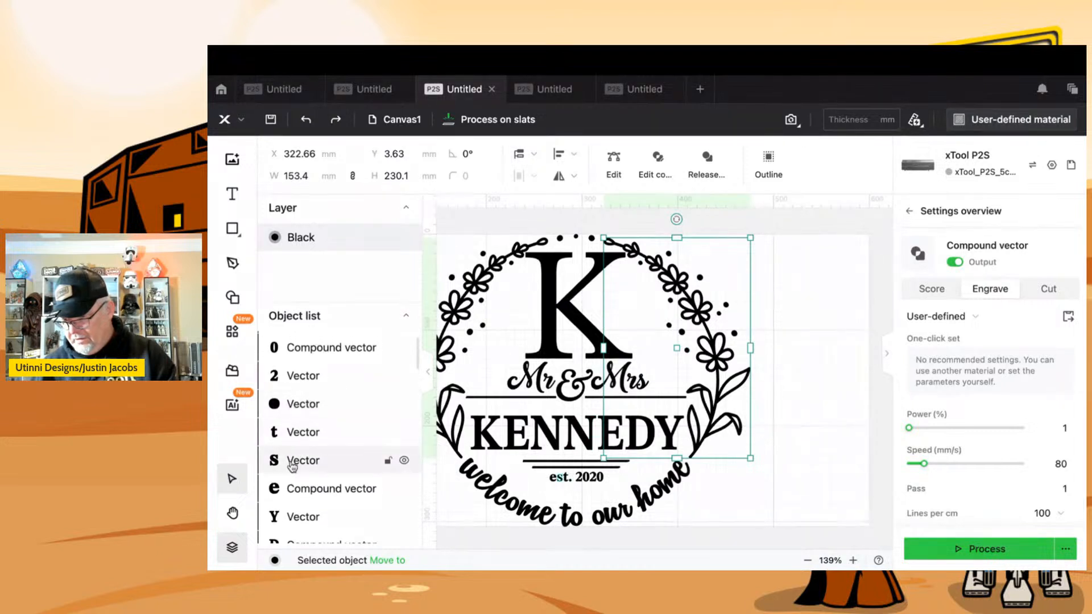
left_click(292, 463)
scroll(293, 461, "down", 3)
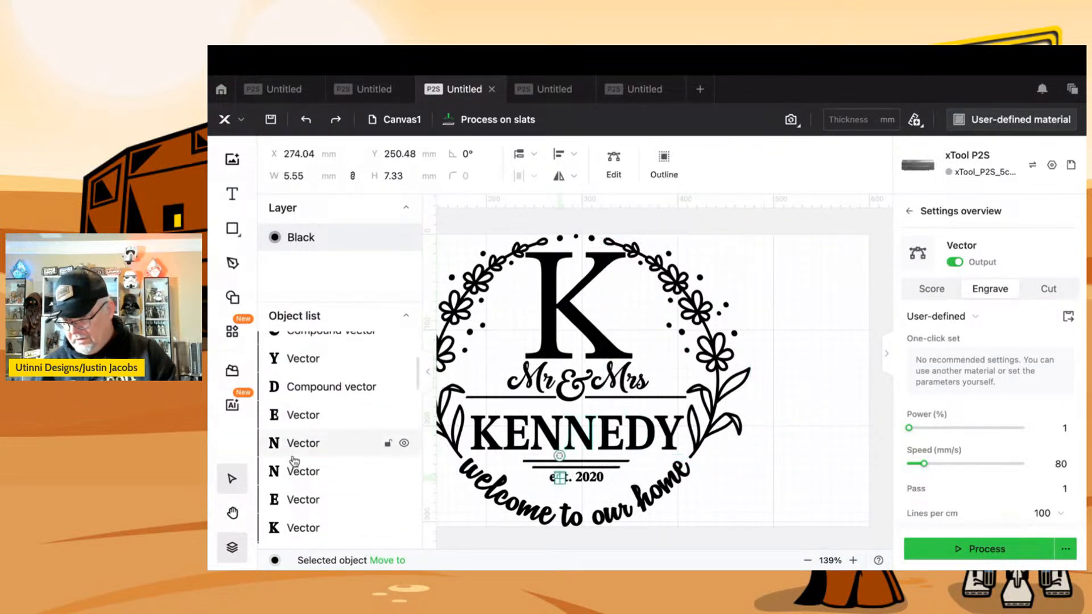
left_click(299, 531)
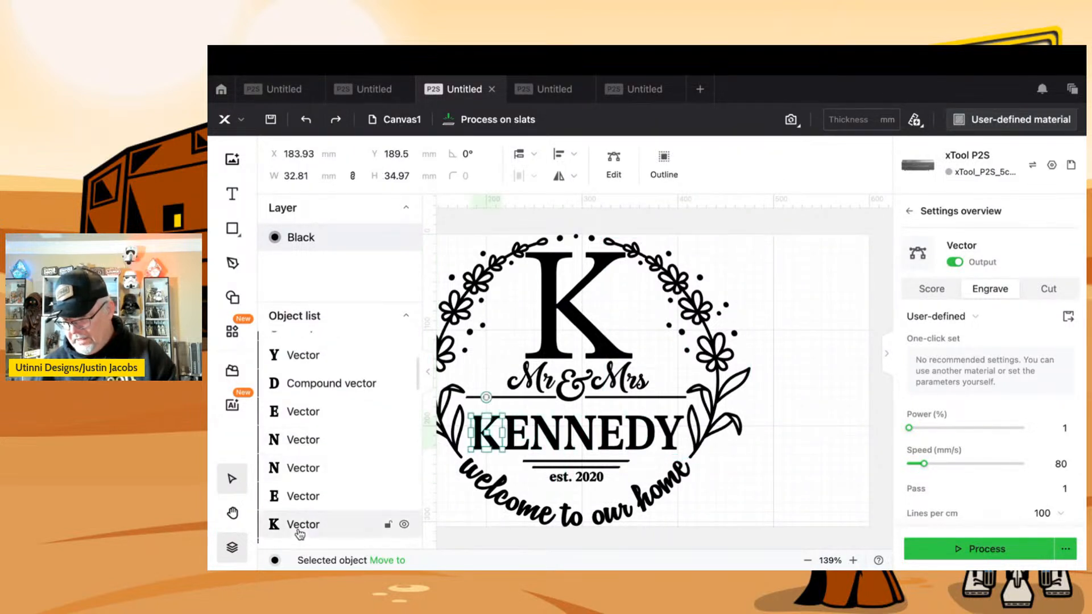
left_click(299, 496, "shift")
left_click(301, 467, "shift")
left_click(301, 439, "shift")
left_click(302, 411, "shift")
left_click(302, 382, "shift")
left_click(303, 355, "shift")
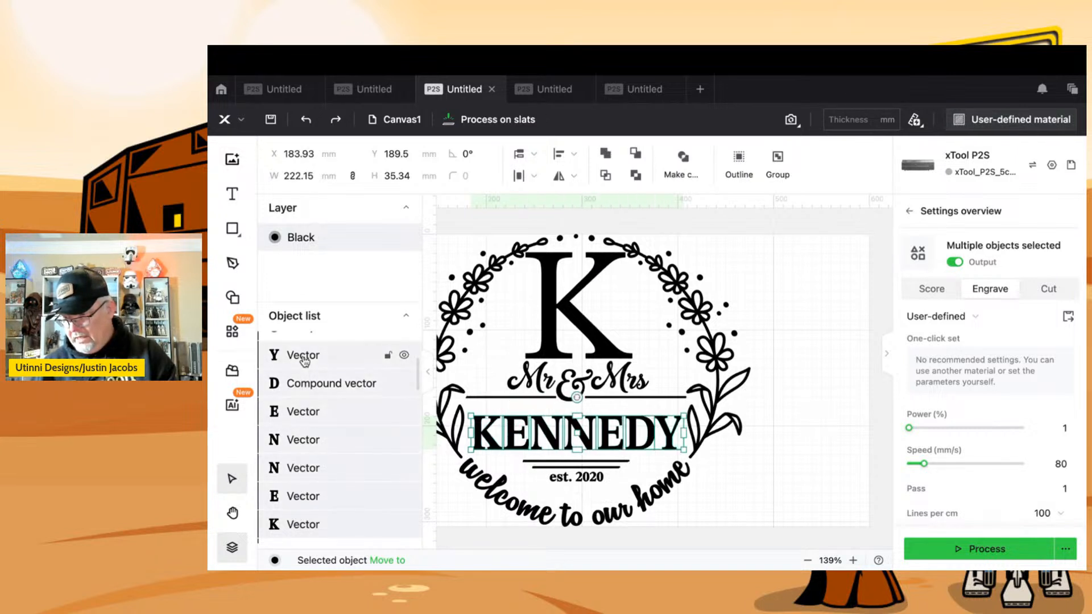
key("Delete")
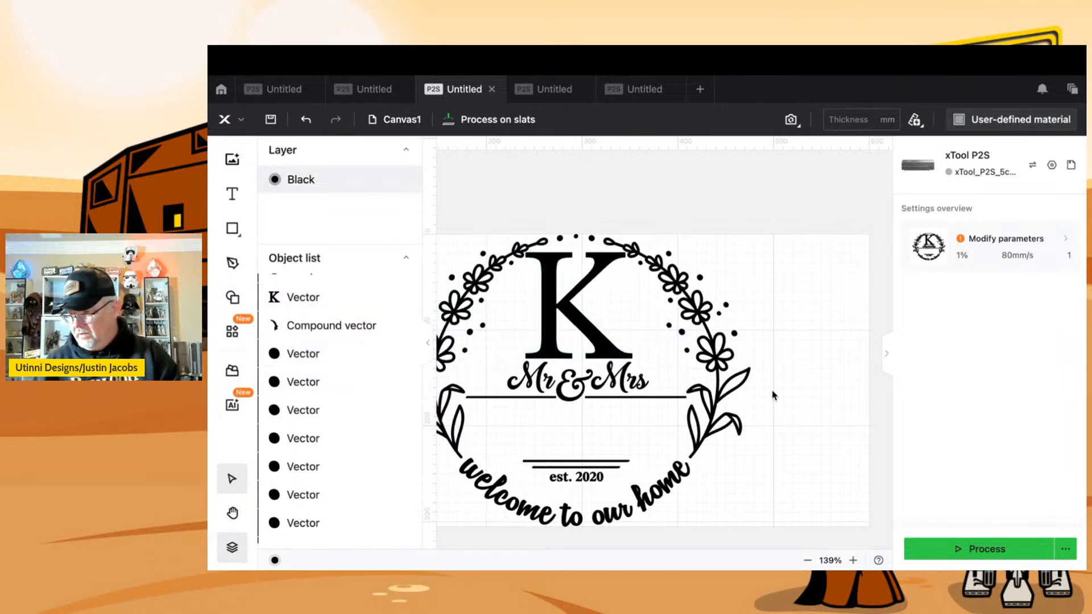
left_click(233, 543)
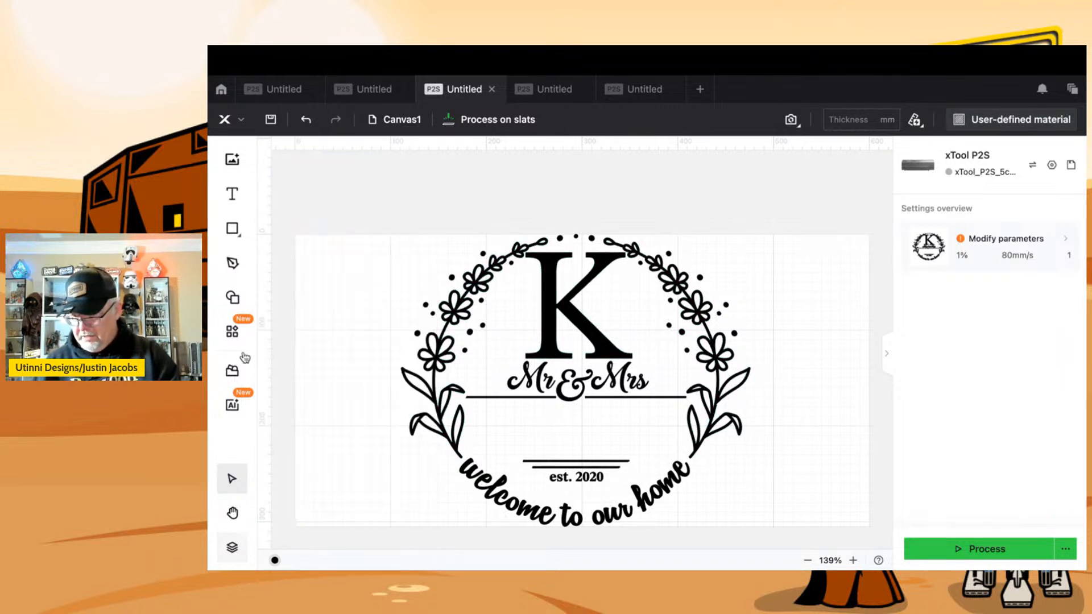
- Add the replacement surname as engraved text, about 193 × 38 mm, in the gap between the divider lines
left_click(309, 284)
type("JACOBS")
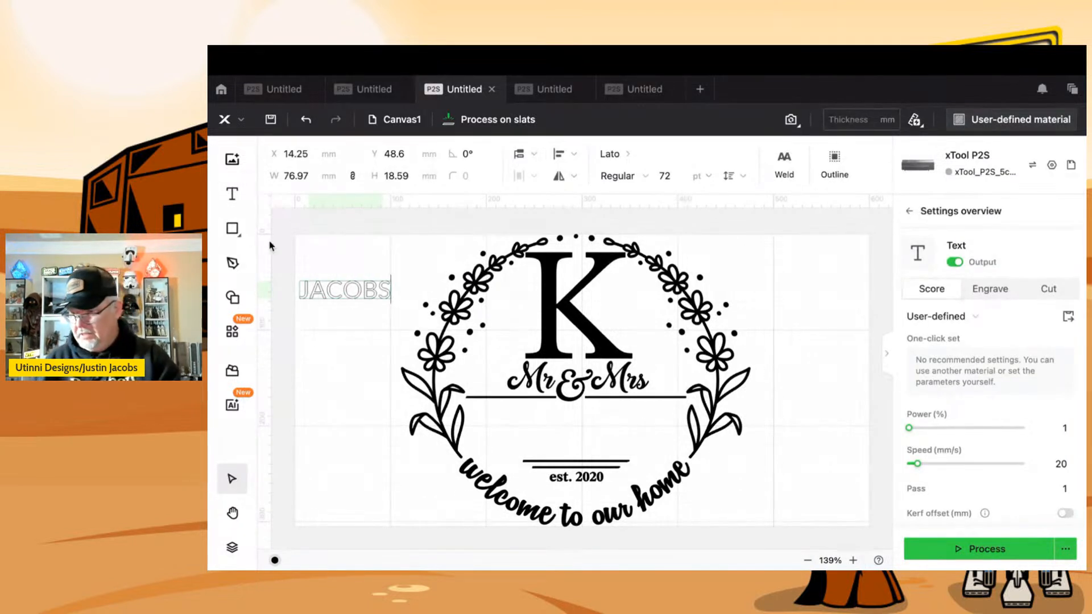
left_click(1002, 288)
key("Escape")
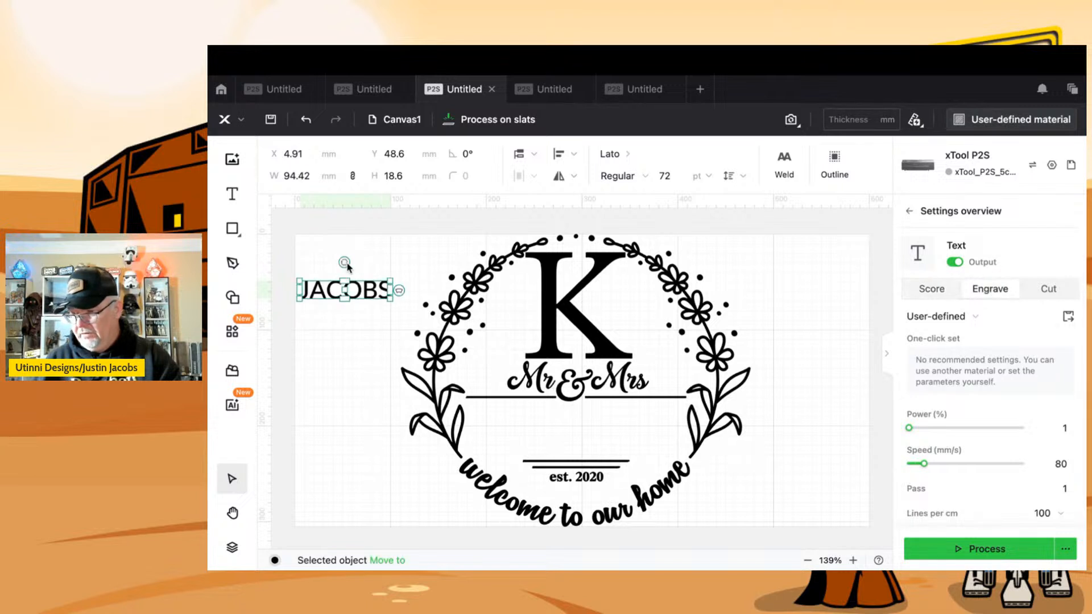
left_click_drag(391, 298, 484, 317)
left_click_drag(419, 296, 593, 428)
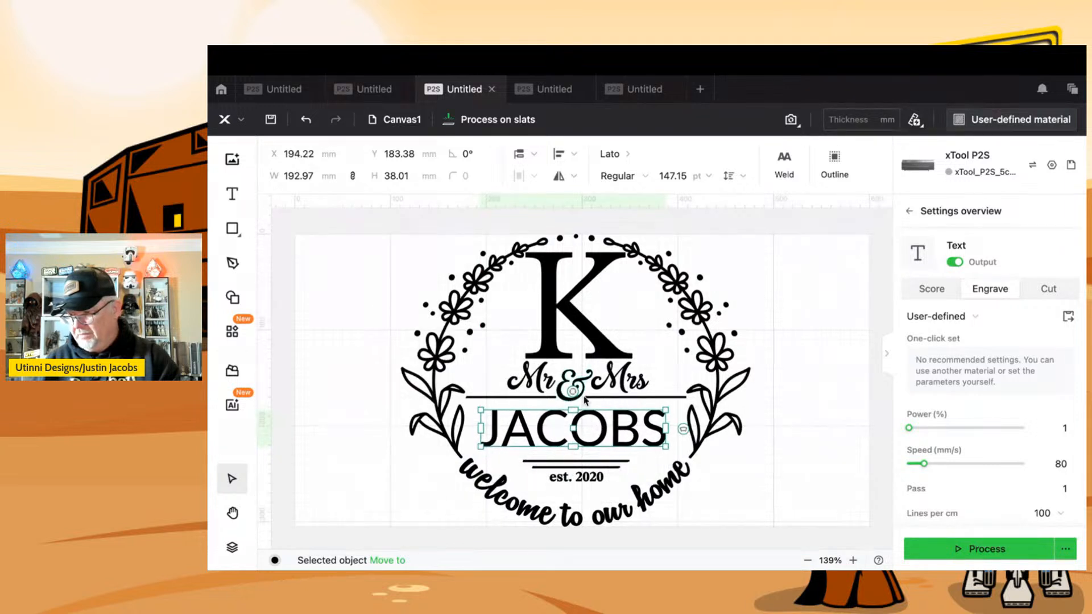
- Add a letter J as engraved text, enlarged to about 50 × 110 mm over the large K monogram
left_click(232, 193)
left_click(356, 330)
key("BackSpace")
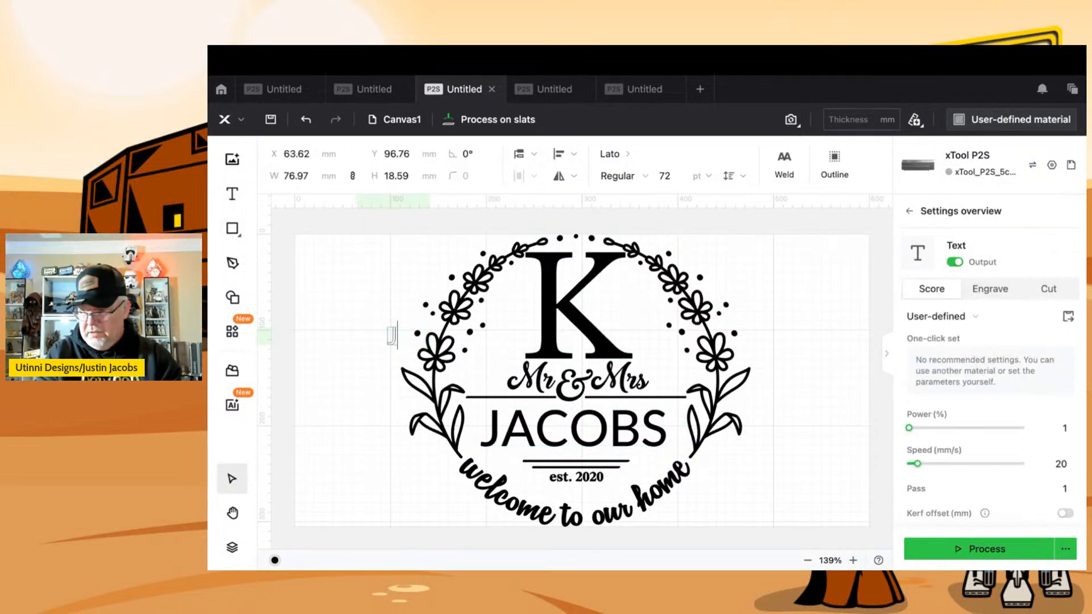
type("J")
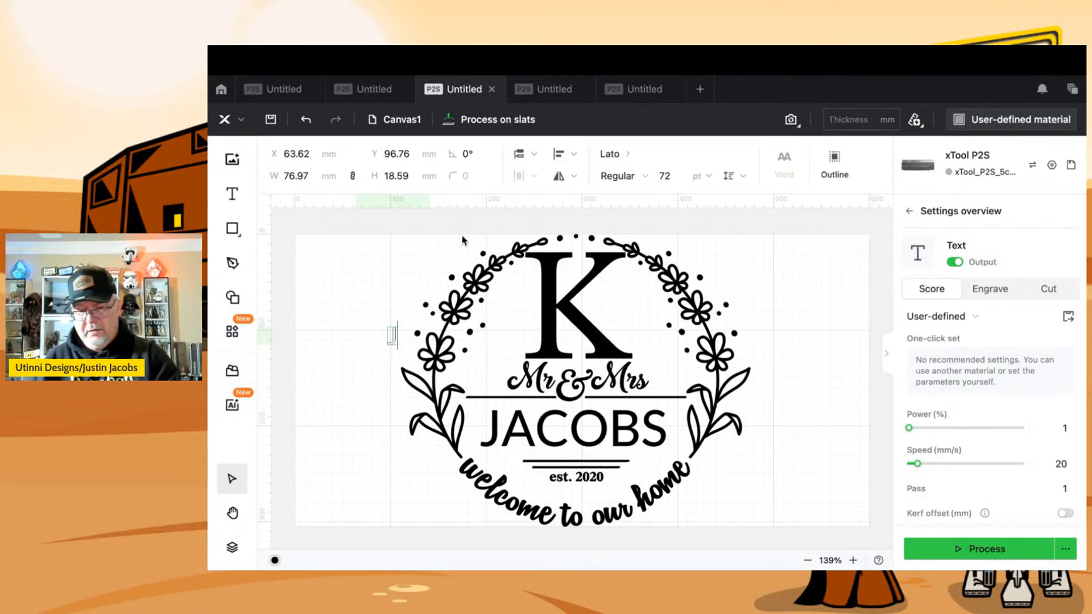
left_click(991, 289)
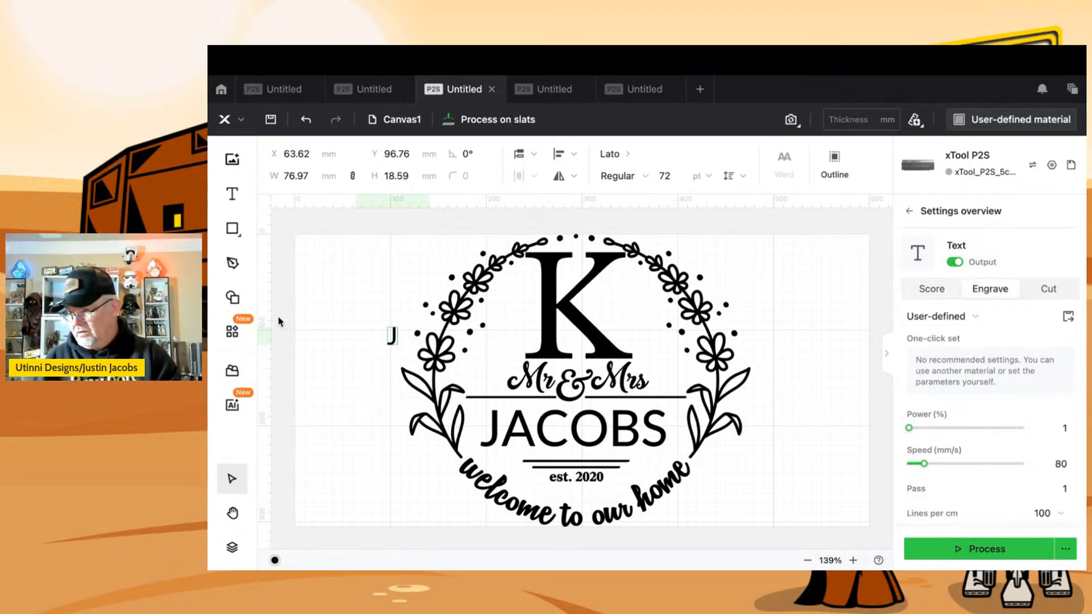
left_click(304, 237)
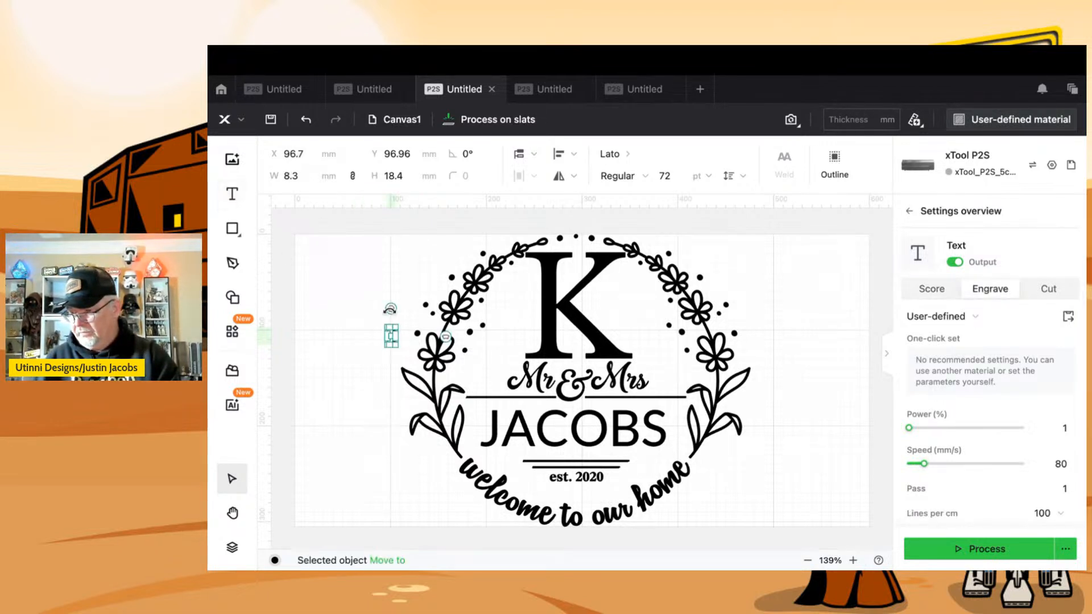
left_click_drag(397, 326, 589, 289)
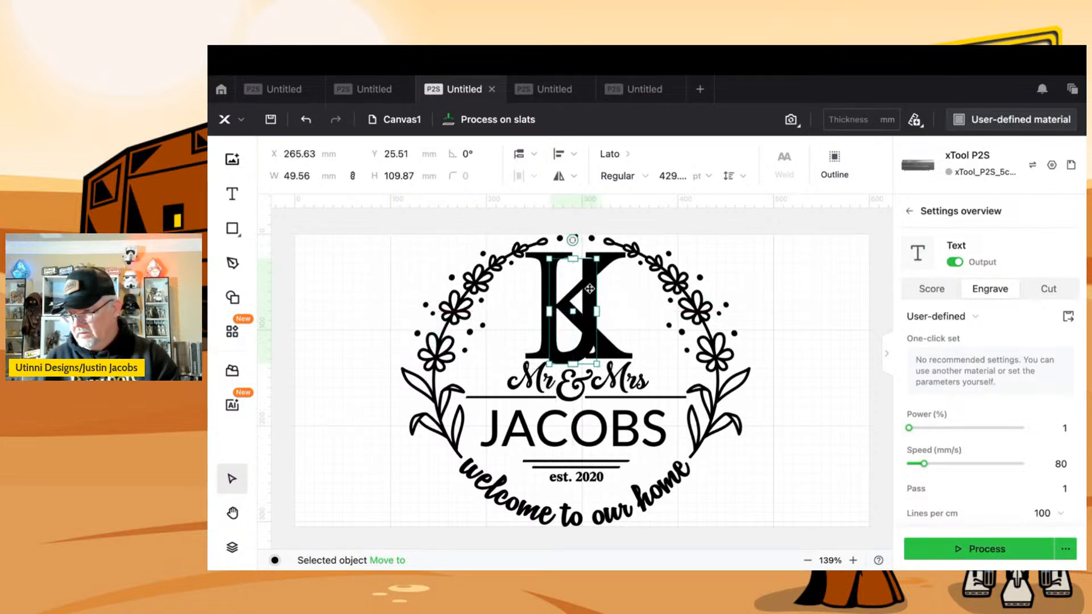
- Delete the original K monogram and nudge the J into its place above "Mr & Mrs"
left_click(534, 258)
key("Delete")
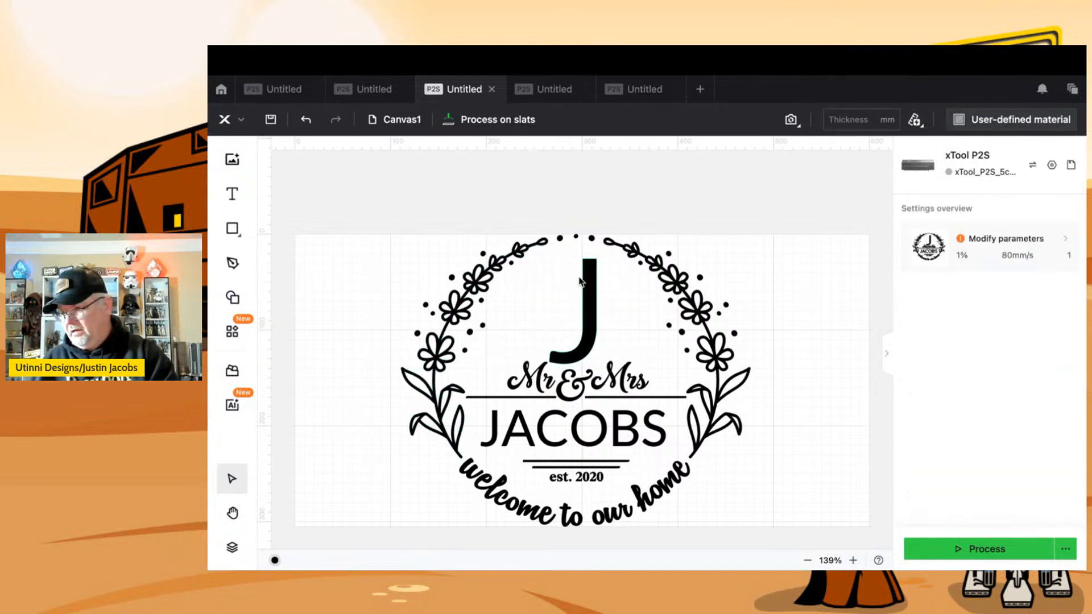
left_click_drag(588, 286, 582, 278)
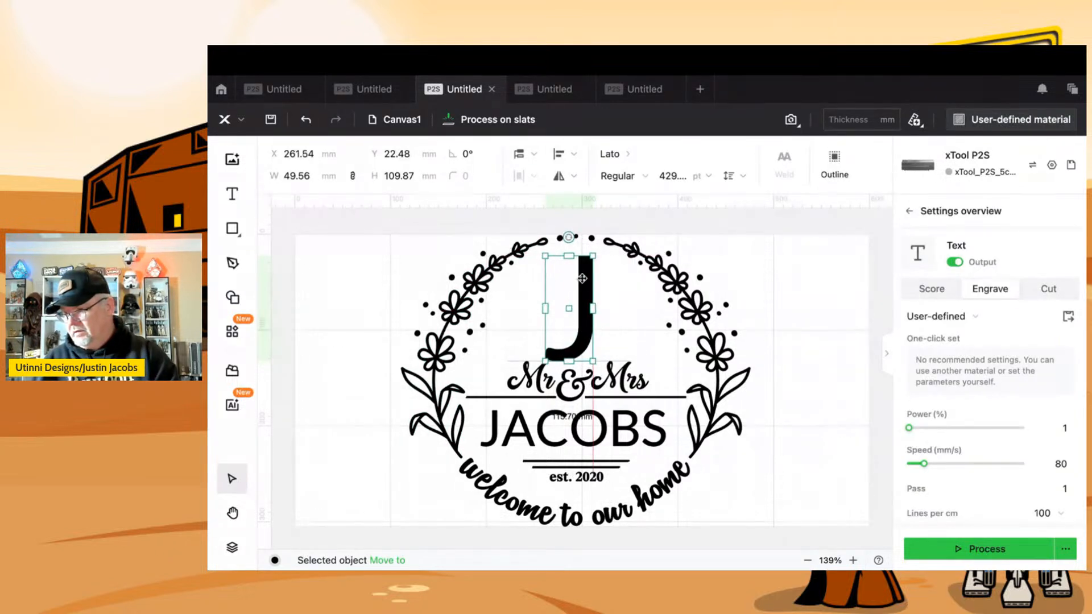
- Set the font of the J monogram to Times
left_click(611, 154)
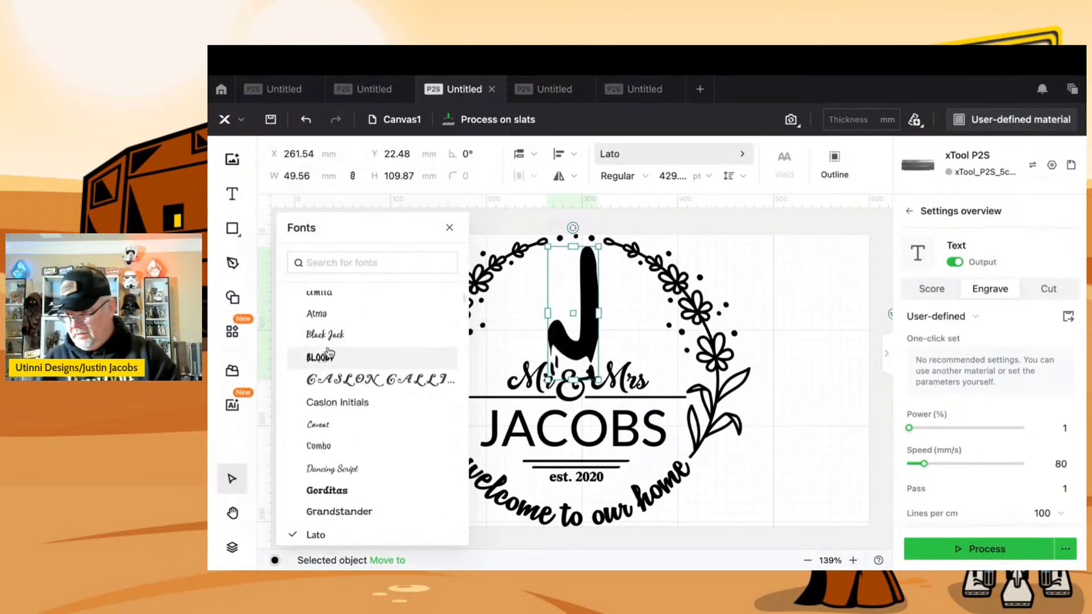
left_click(345, 263)
type("tim")
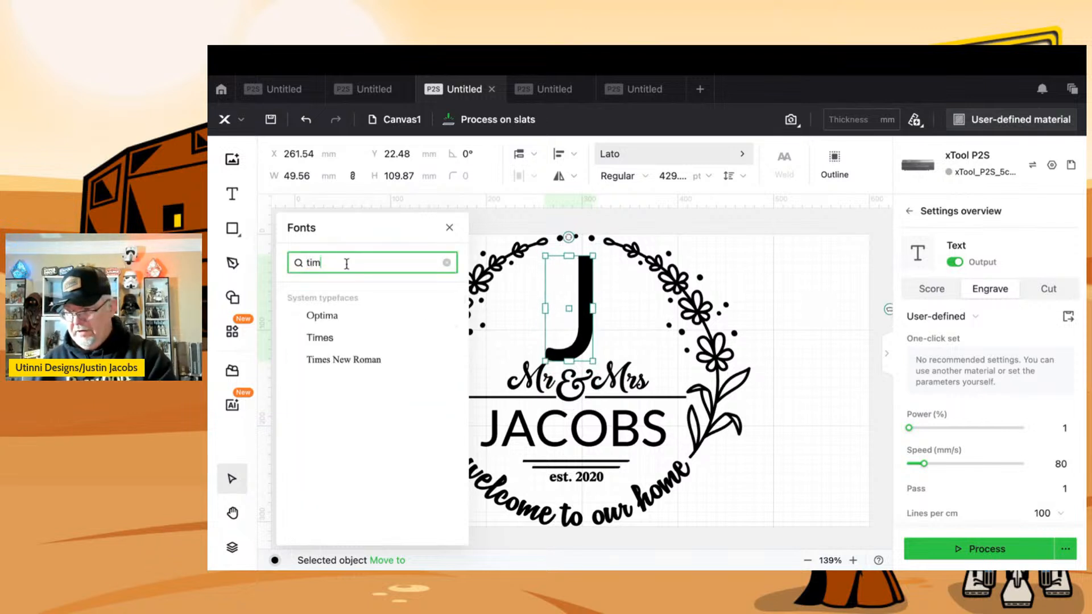
left_click(341, 337)
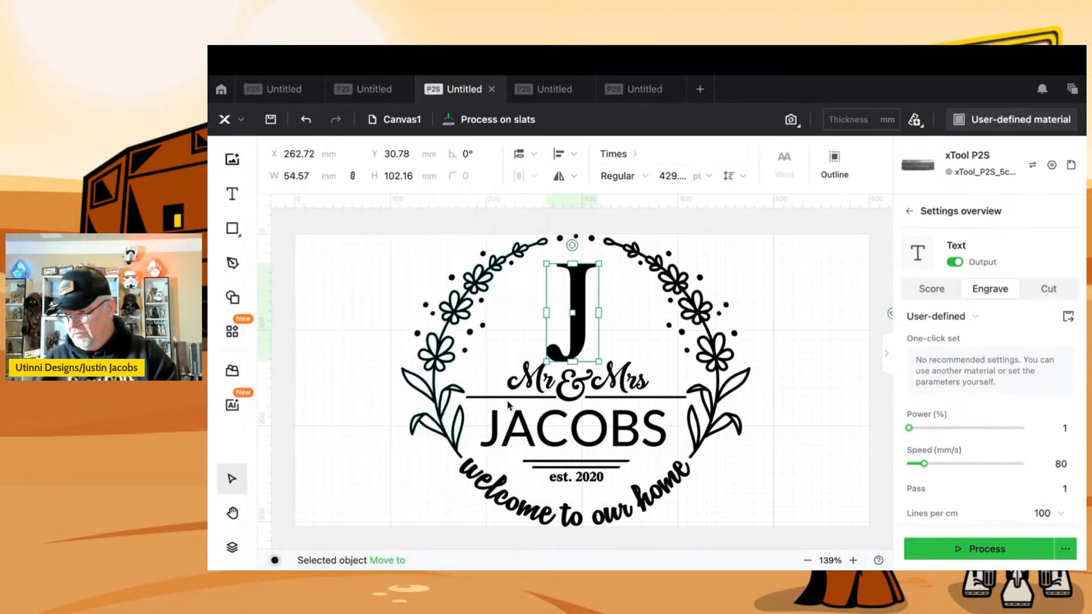
- Set the font of the surname text between the divider lines to Times New Roman and deselect it
left_click(523, 419)
left_click(625, 155)
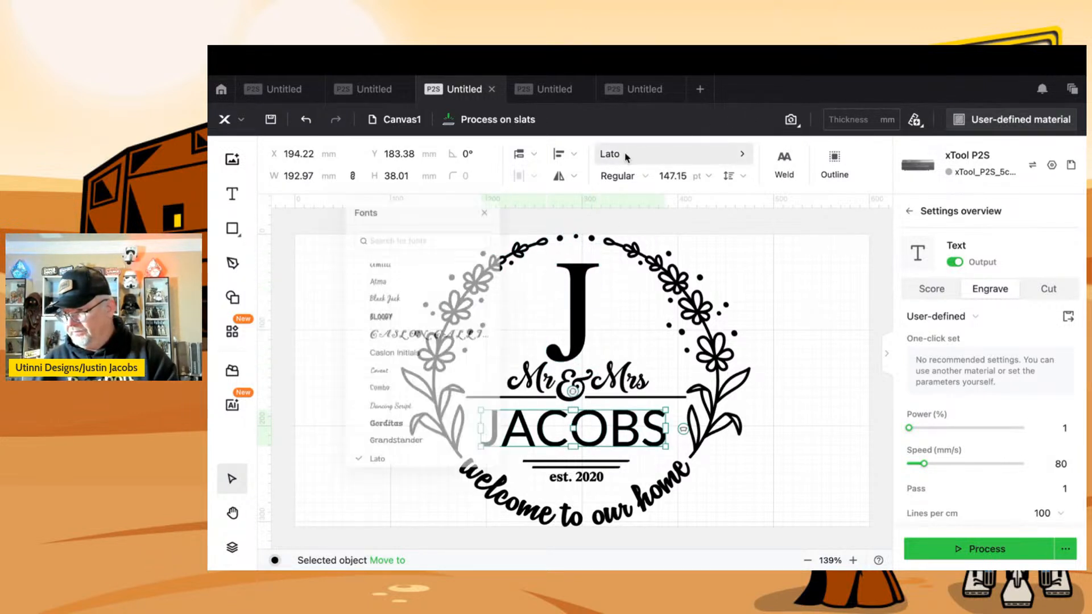
left_click(404, 257)
type("tim")
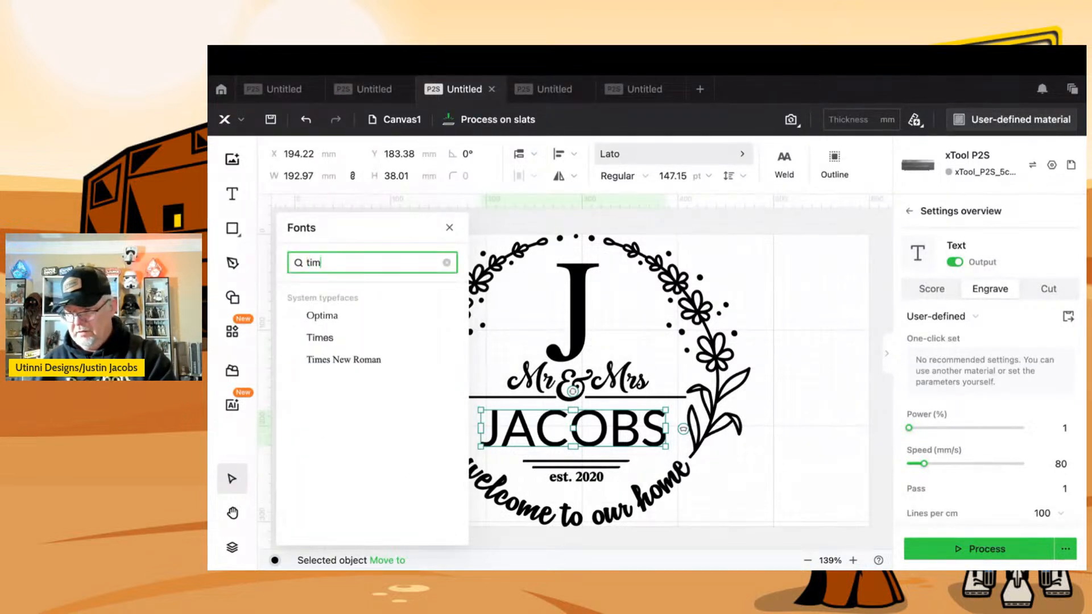
left_click(369, 358)
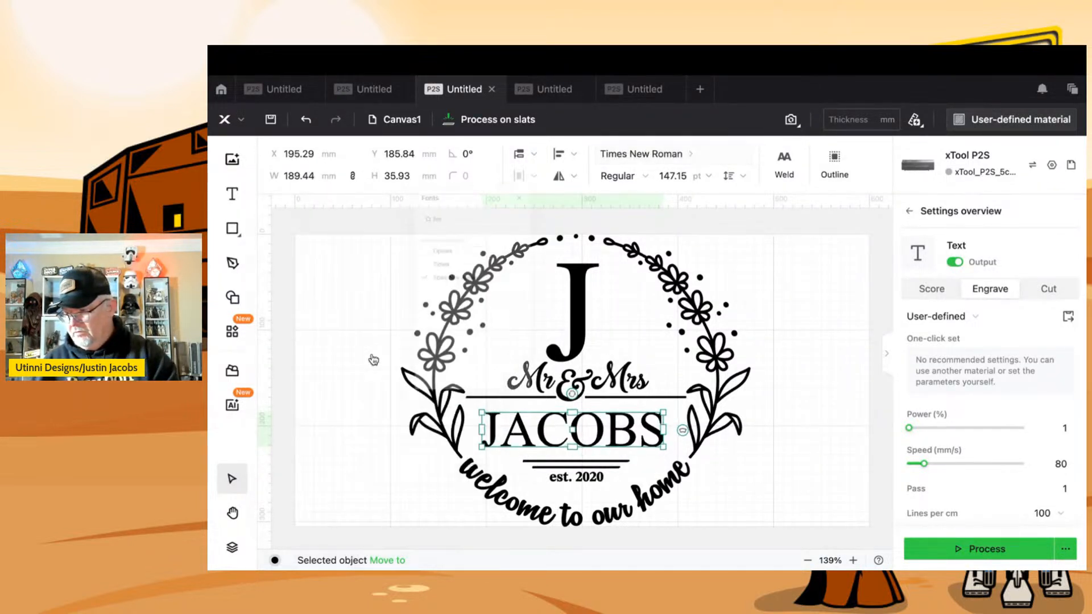
left_click(788, 394)
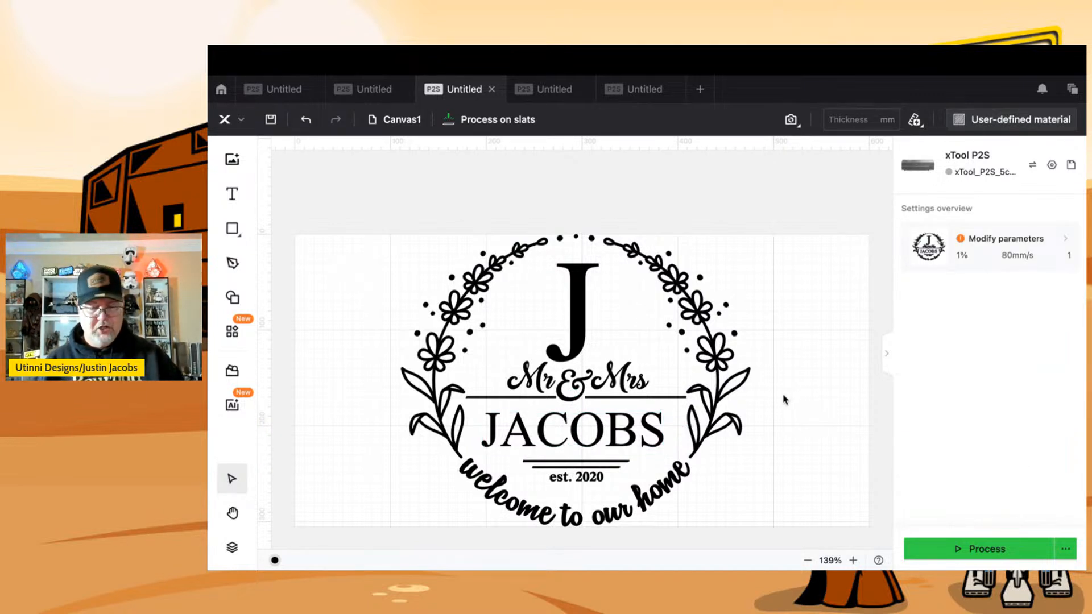
- Group the entire wreath design and shift it slightly toward the left side of the work area
left_click(581, 341)
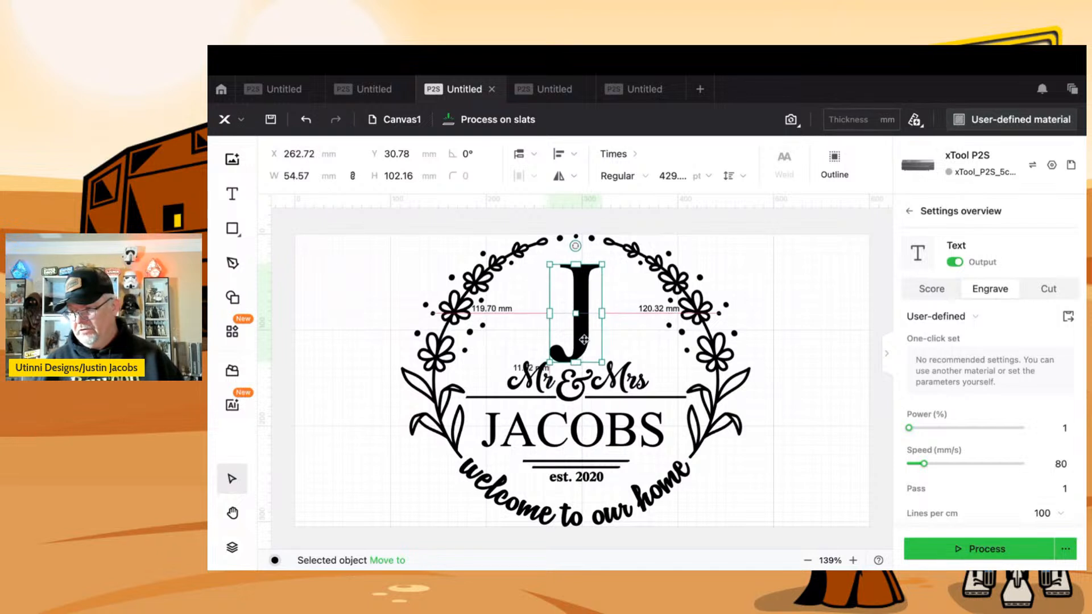
left_click(424, 288)
left_click(301, 279)
left_click_drag(366, 201, 813, 554)
left_click(716, 159)
left_click(572, 336)
mouse_move(573, 339)
left_mouse_down()
mouse_move(453, 360)
mouse_move(640, 376)
mouse_move(465, 403)
mouse_move(635, 403)
mouse_move(470, 390)
mouse_move(560, 360)
mouse_move(605, 325)
mouse_move(562, 338)
left_mouse_up()
left_click(755, 344)
left_click(572, 332)
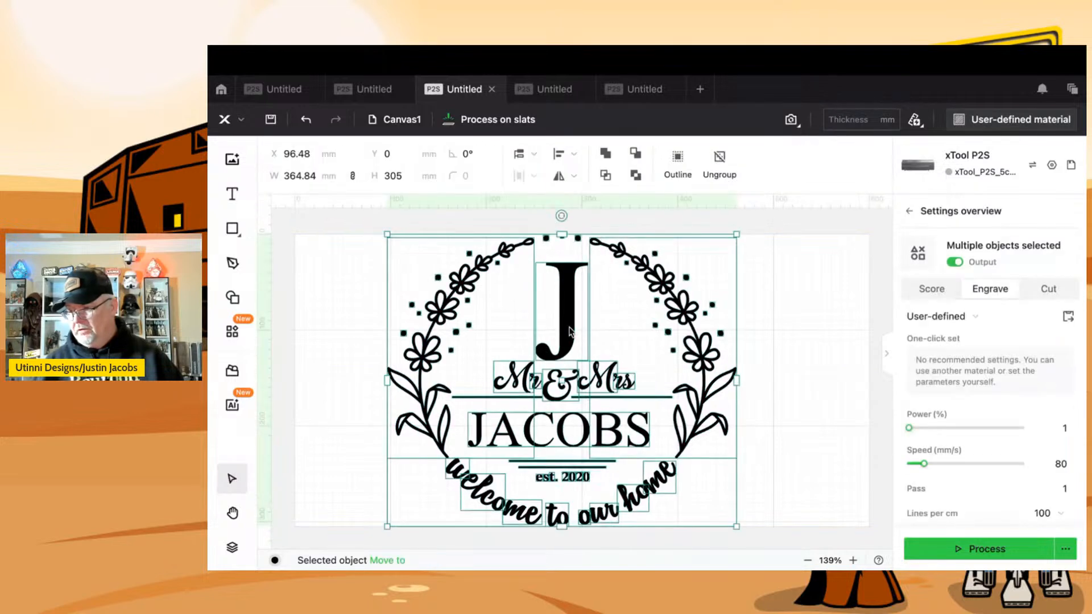
left_click(373, 309)
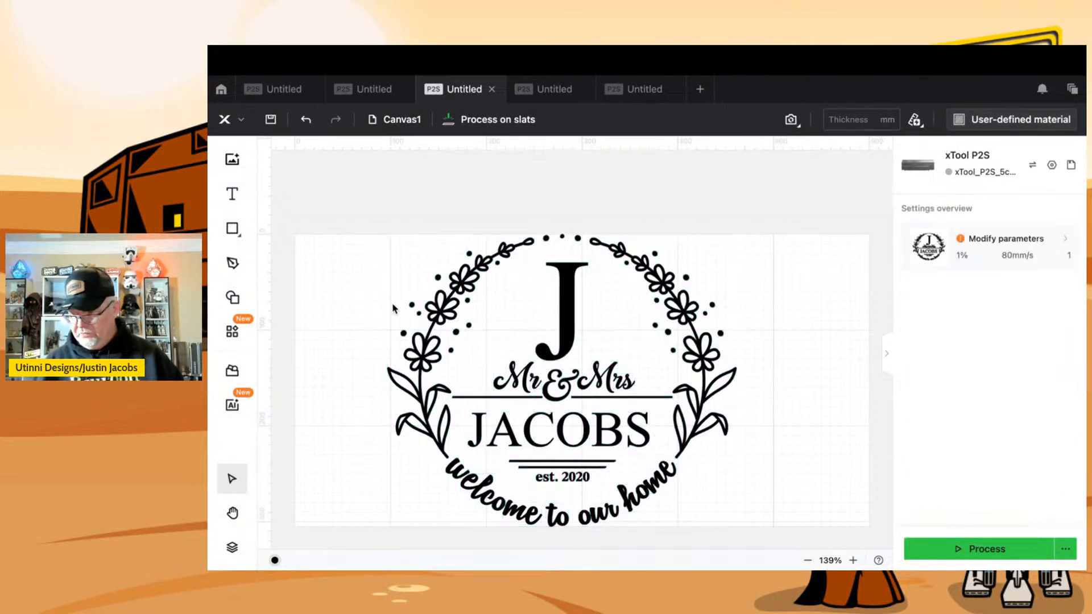
- Ungroup the wreath design into its separate objects
left_click(429, 307)
left_click(720, 162)
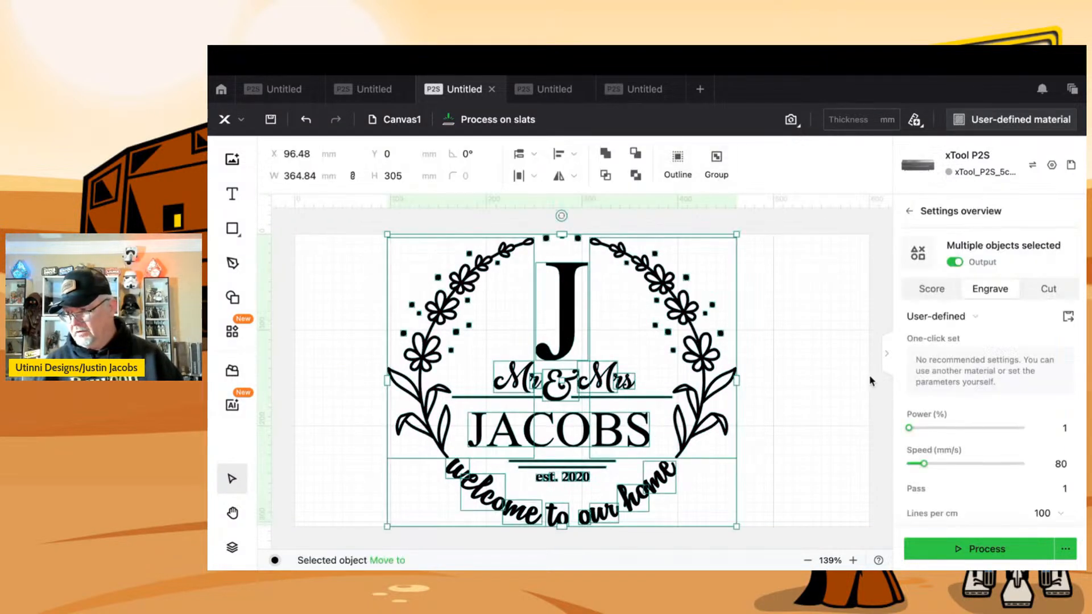
- Try to move the right floral branch outward on its own
left_click(698, 344)
left_click_drag(678, 318, 751, 316)
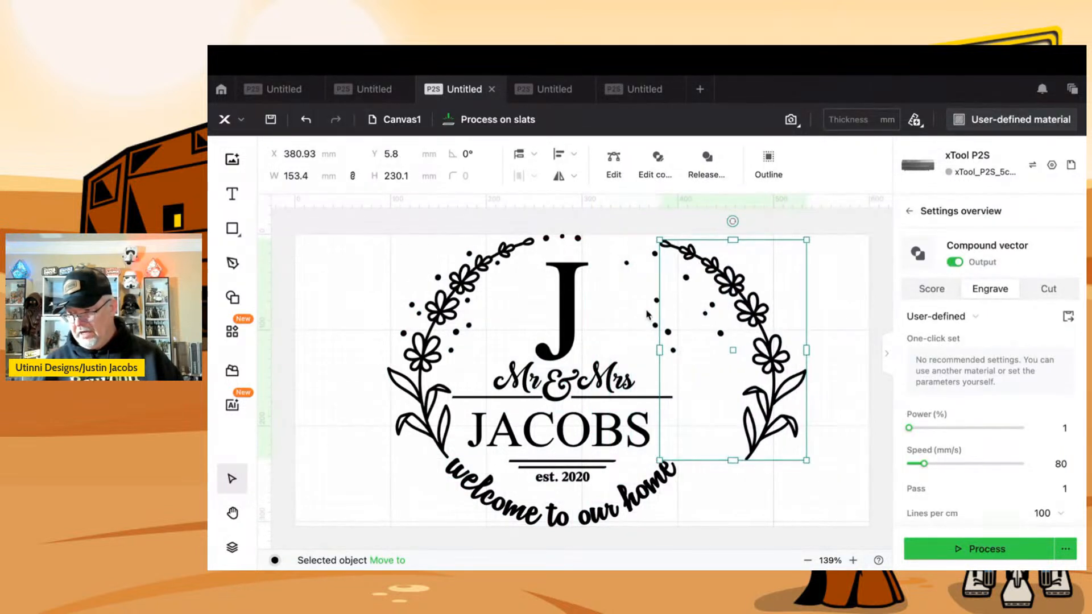
left_click(365, 290)
key("super+z")
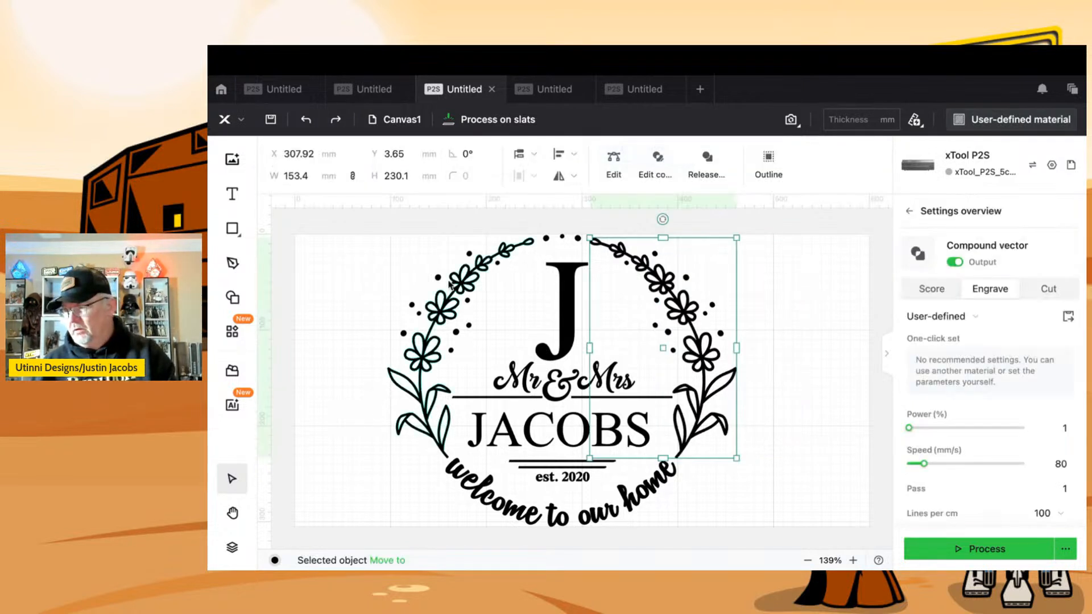
- Group the right floral branch with its dots, rotate it to -35° and place it at the upper right of the J
left_click(643, 216)
left_click_drag(623, 219, 780, 364)
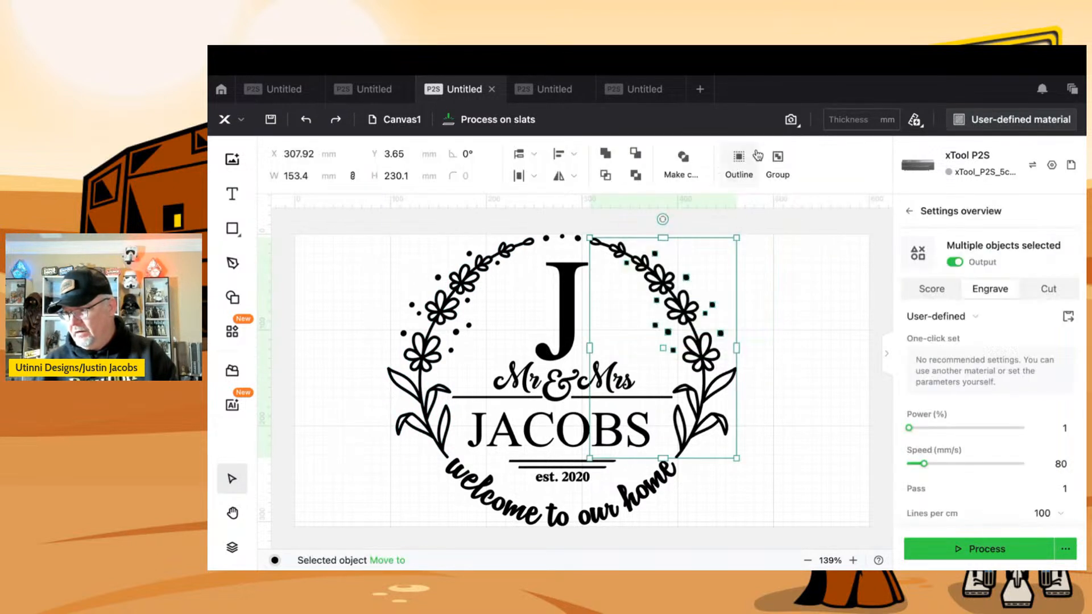
left_click(778, 160)
left_click_drag(696, 310, 737, 301)
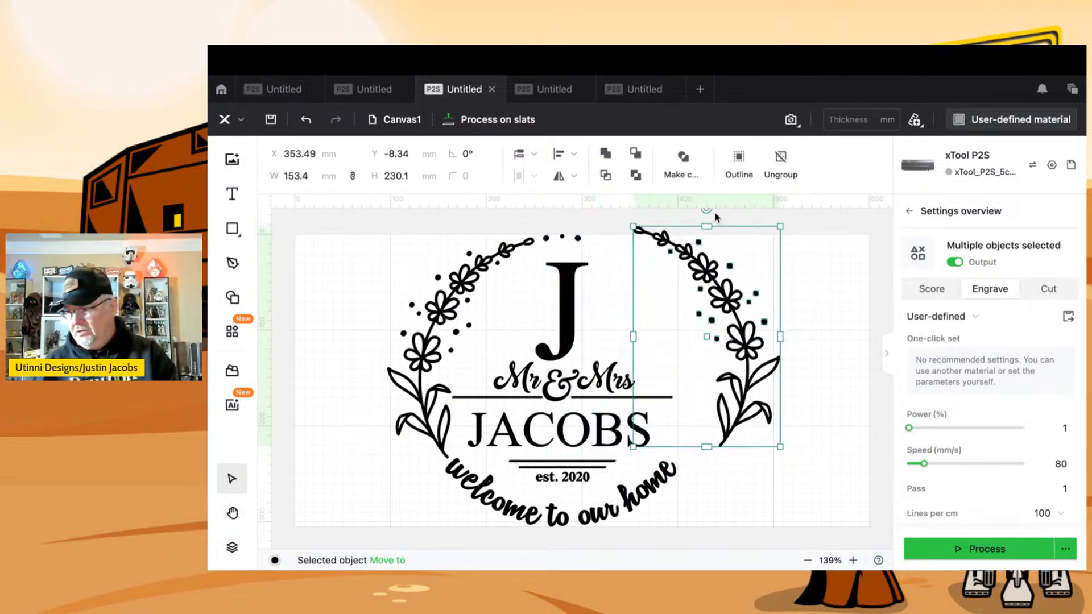
left_click_drag(710, 214, 639, 240)
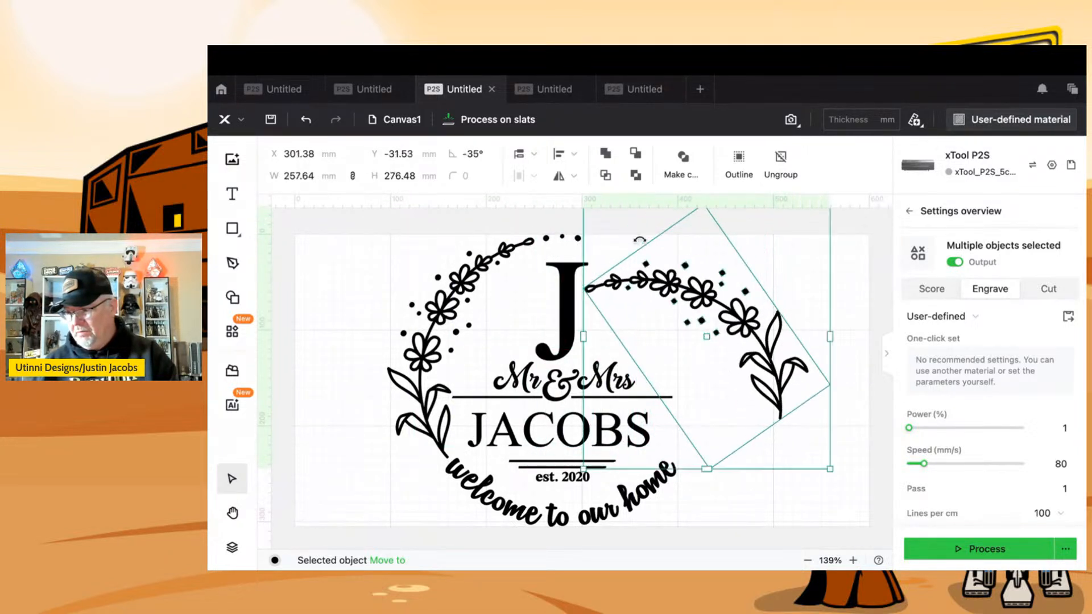
left_click_drag(699, 292, 682, 257)
- Group the left floral branch with its dots, rotate it clockwise and raise its tip over the J
left_click(460, 272)
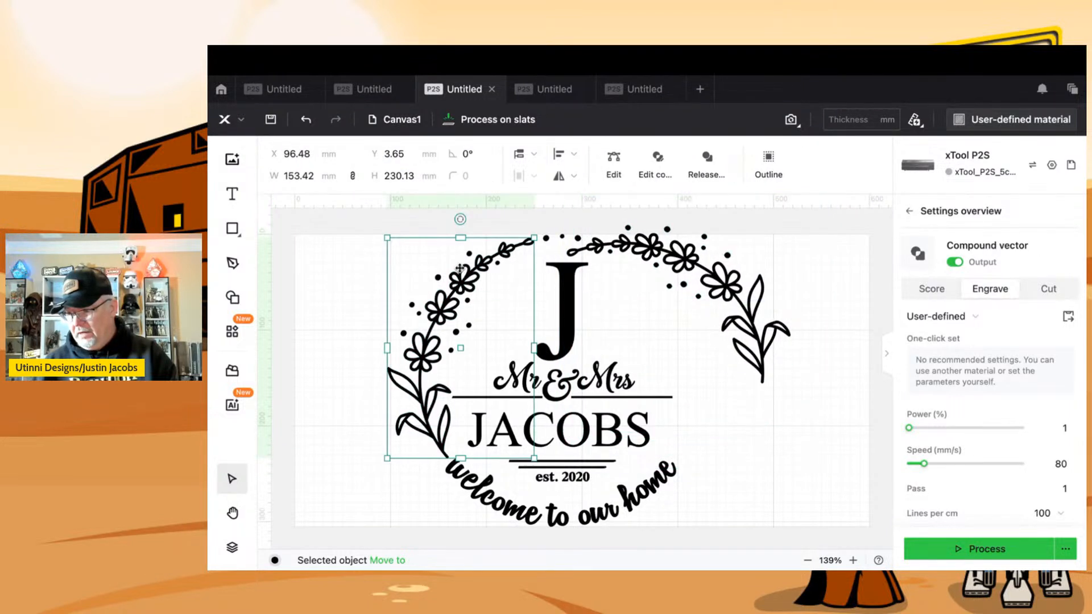
left_click_drag(381, 219, 522, 362)
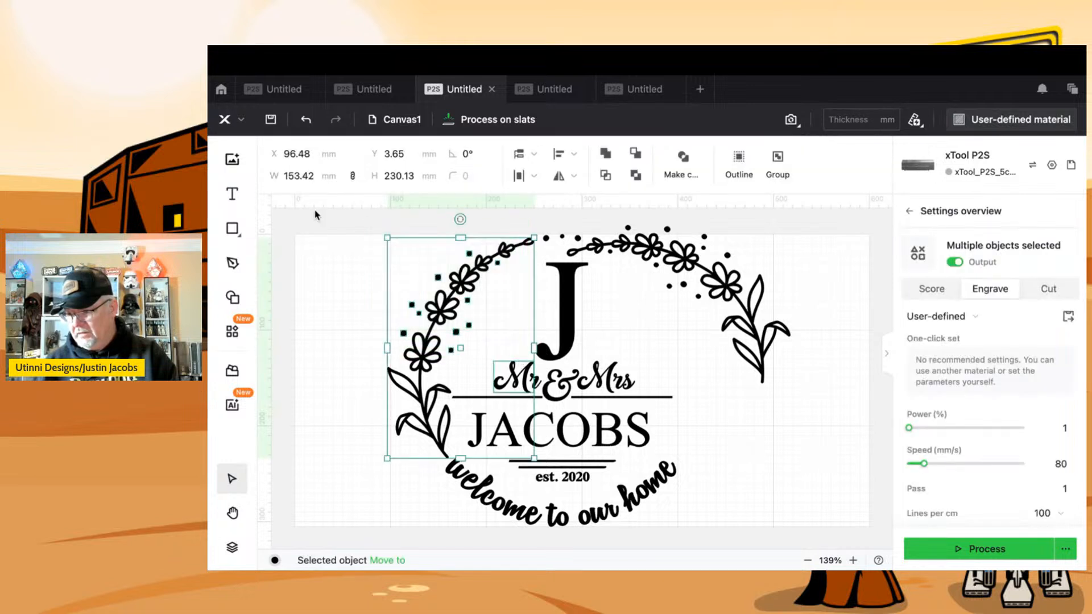
left_click(318, 216)
left_click_drag(366, 215, 496, 353)
mouse_move(791, 120)
left_click(779, 155)
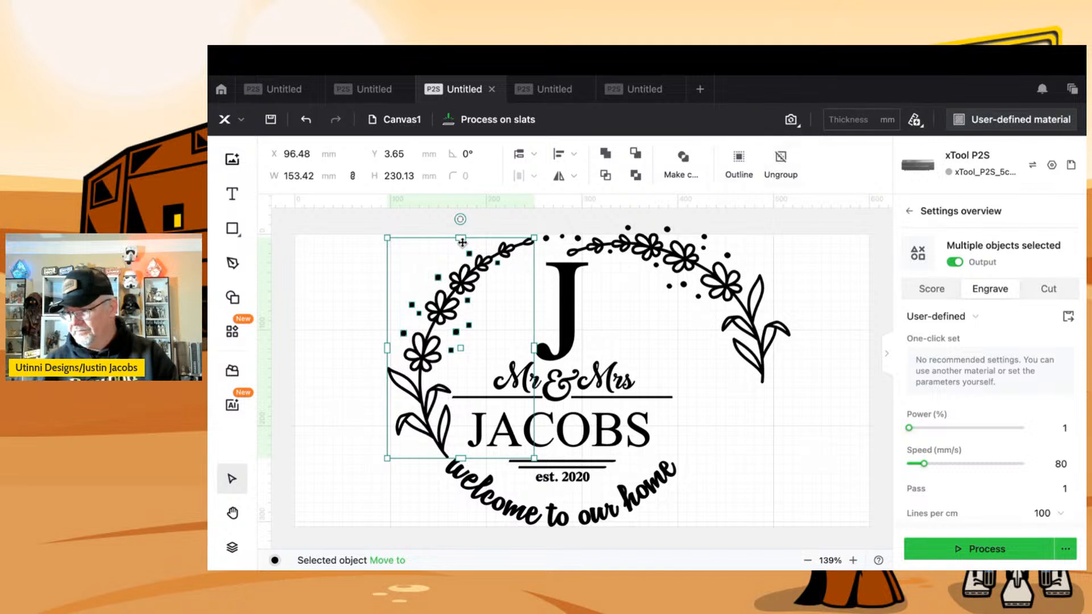
left_click_drag(460, 219, 499, 228)
left_click_drag(483, 283, 483, 269)
- Rotate the right floral branch by about 7.91° and align its tip with the left branch above the J
left_click(664, 260)
left_click_drag(677, 255, 678, 257)
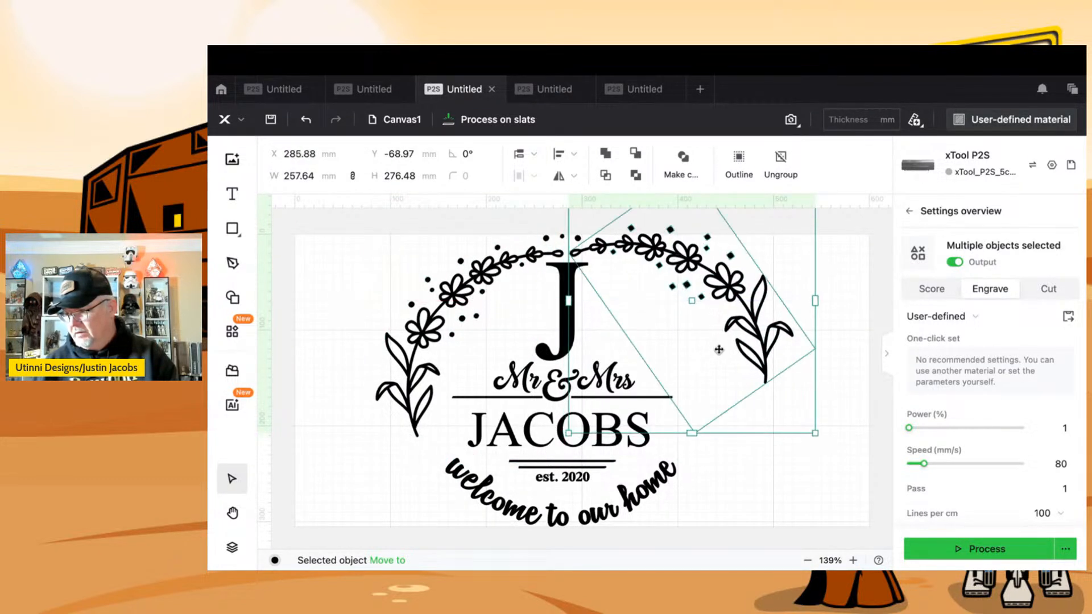
scroll(719, 349, "up", 5)
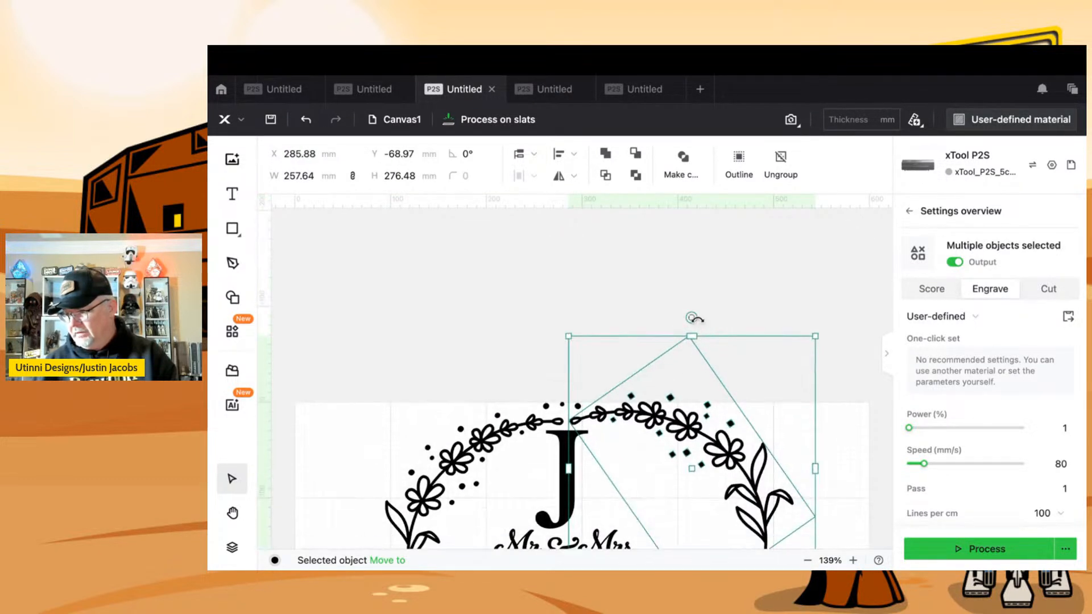
left_click_drag(695, 319, 718, 323)
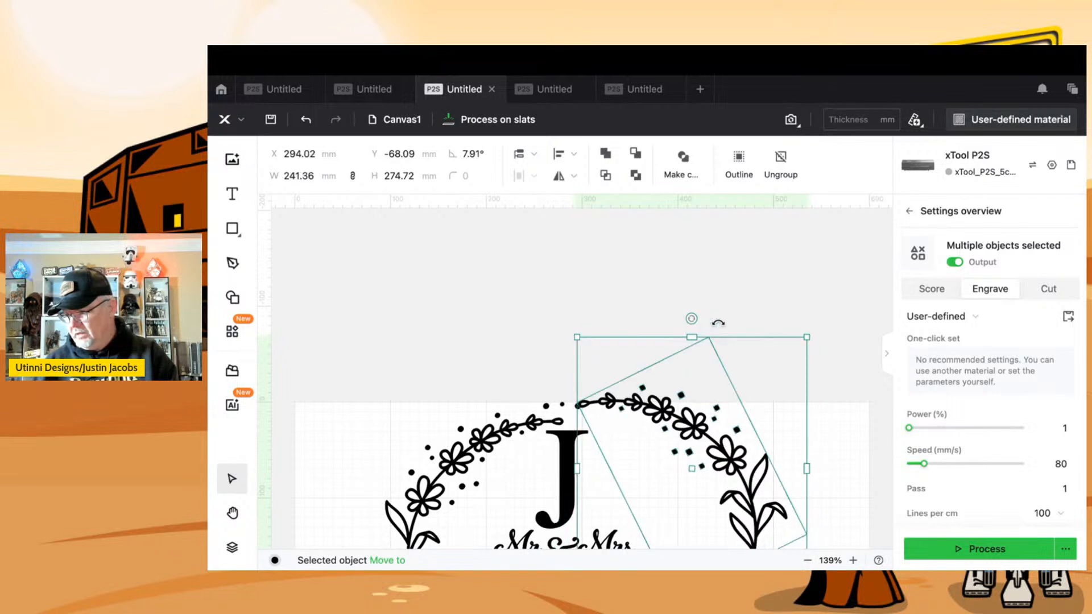
left_click_drag(689, 418, 678, 434)
left_click(541, 316)
- Delete the curved "welcome to our home" text from beneath the design
scroll(547, 318, "down", 6)
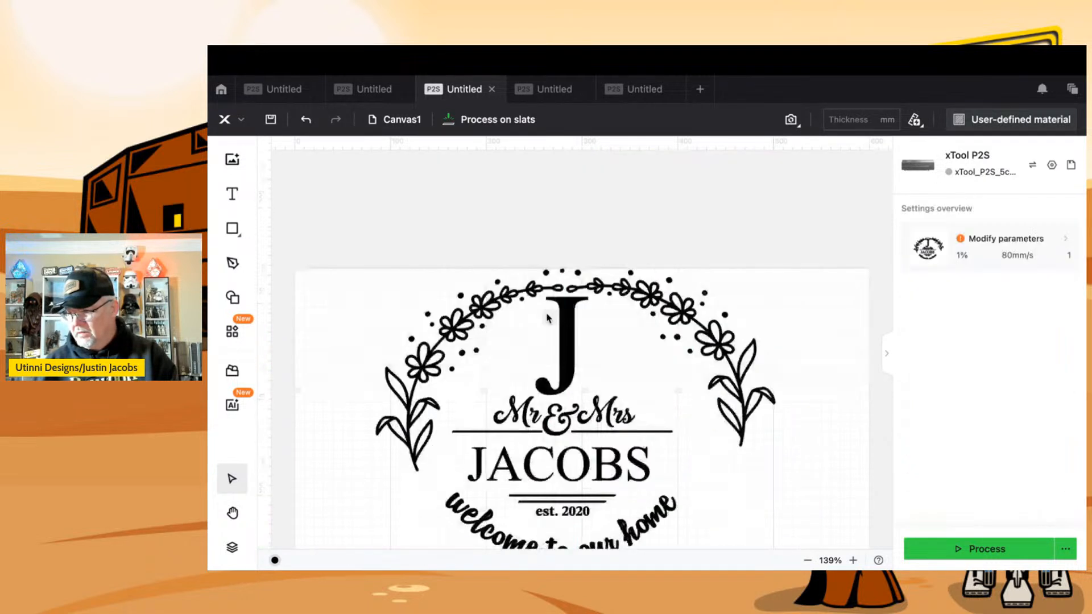
scroll(548, 320, "up", 3)
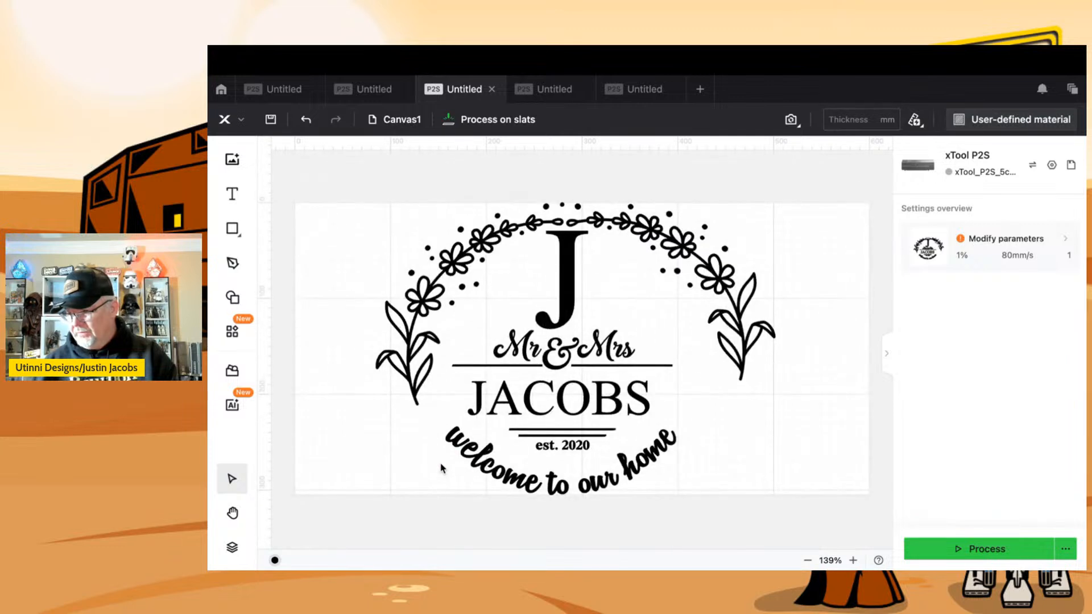
left_click(493, 459)
left_click_drag(433, 437, 663, 502)
key("Delete")
key("Delete")
left_click_drag(685, 446, 653, 469)
key("Delete")
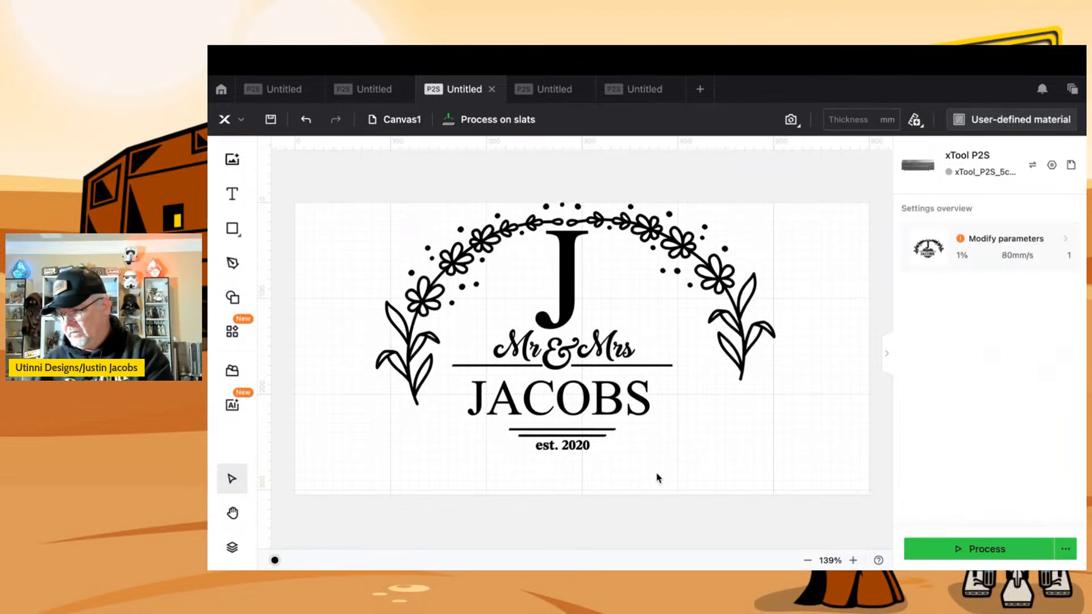
- Rotate the right floral branch clockwise until it stands upright and place it beside the monogram and surname text
scroll(657, 472, "up", 1)
mouse_move(739, 377)
left_mouse_down()
mouse_move(745, 408)
mouse_move(746, 362)
left_mouse_up()
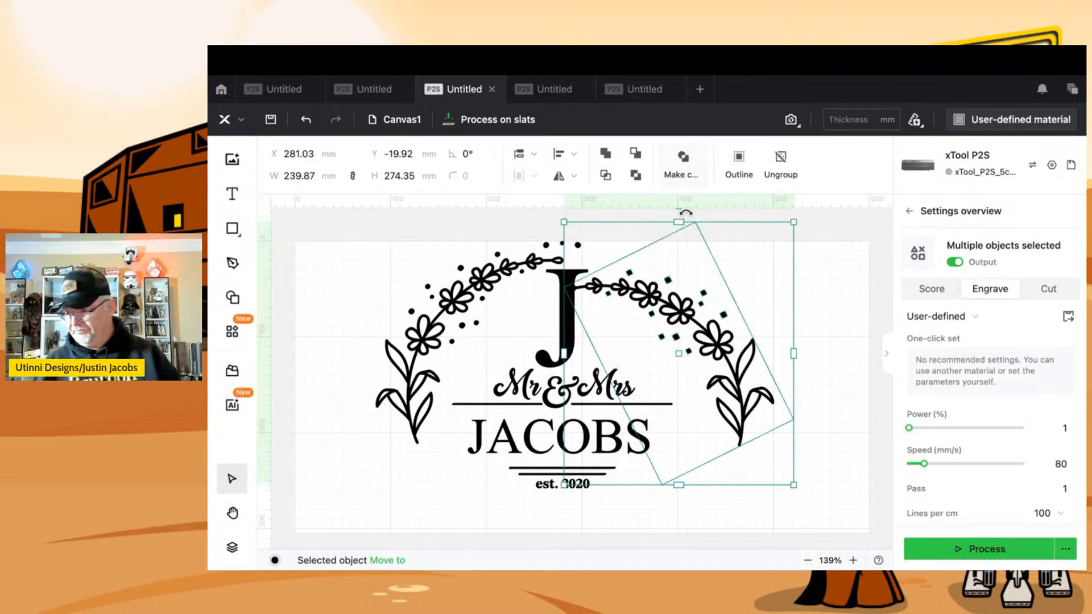
left_click_drag(683, 211, 770, 248)
left_click_drag(707, 299, 707, 315)
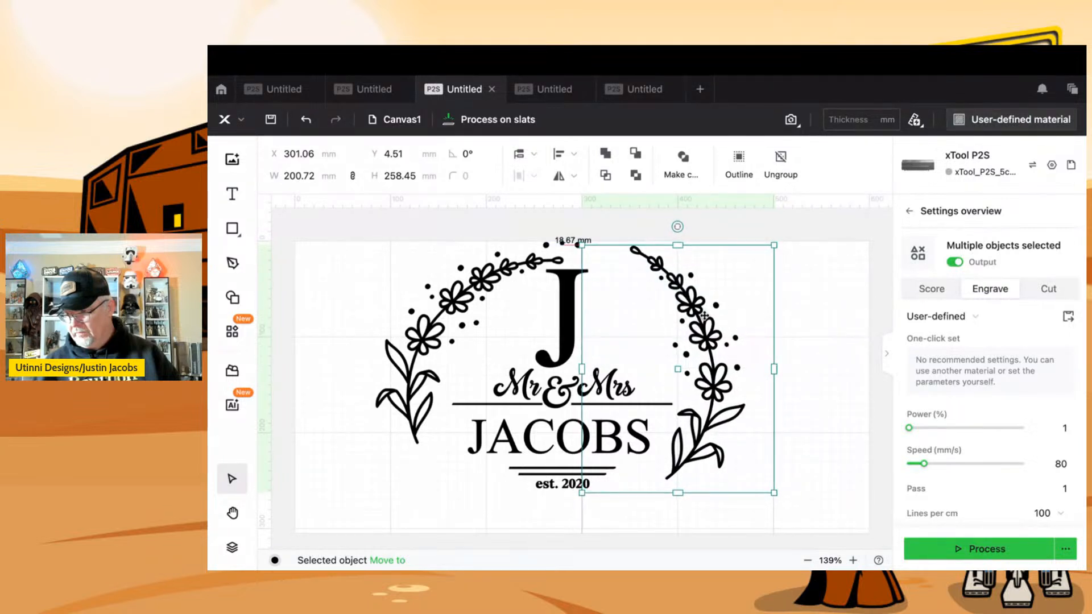
- Rotate the left floral branch counterclockwise and move it outward to mirror the right branch around the text
left_click(443, 303)
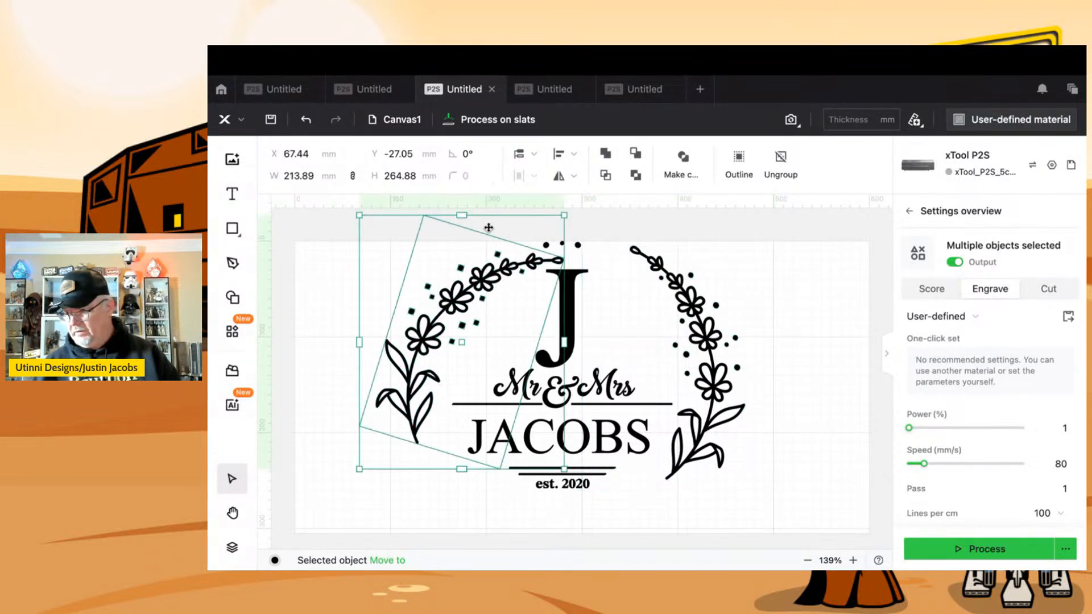
scroll(488, 228, "up", 4)
left_click_drag(463, 317, 408, 327)
left_click_drag(459, 392, 429, 420)
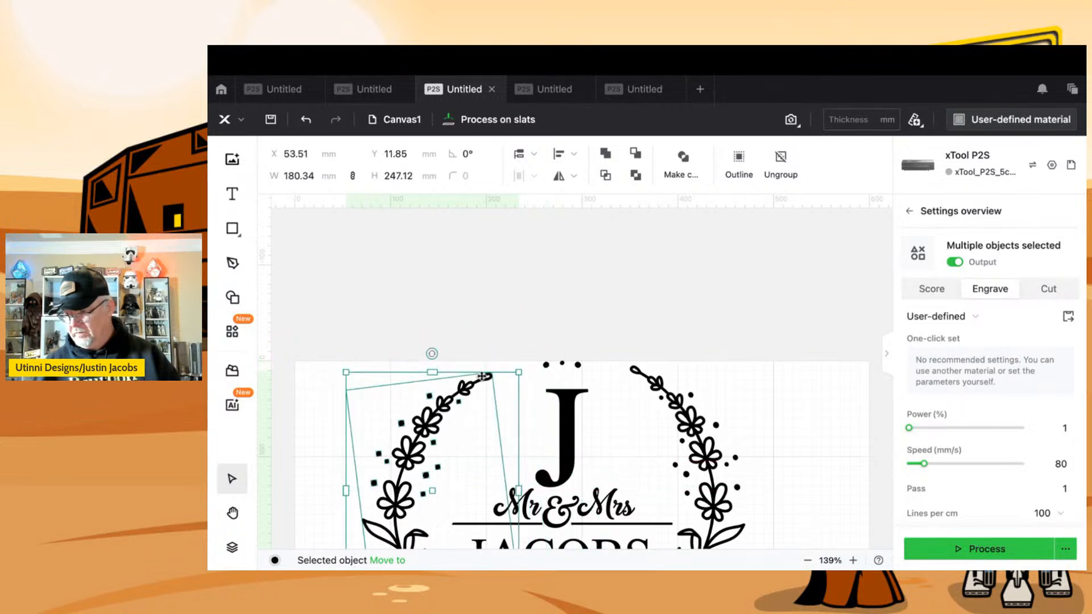
- Delete the three small dots above the J monogram
left_click(647, 290)
left_click_drag(599, 293, 563, 217)
left_click_drag(521, 279, 565, 295)
key("Delete")
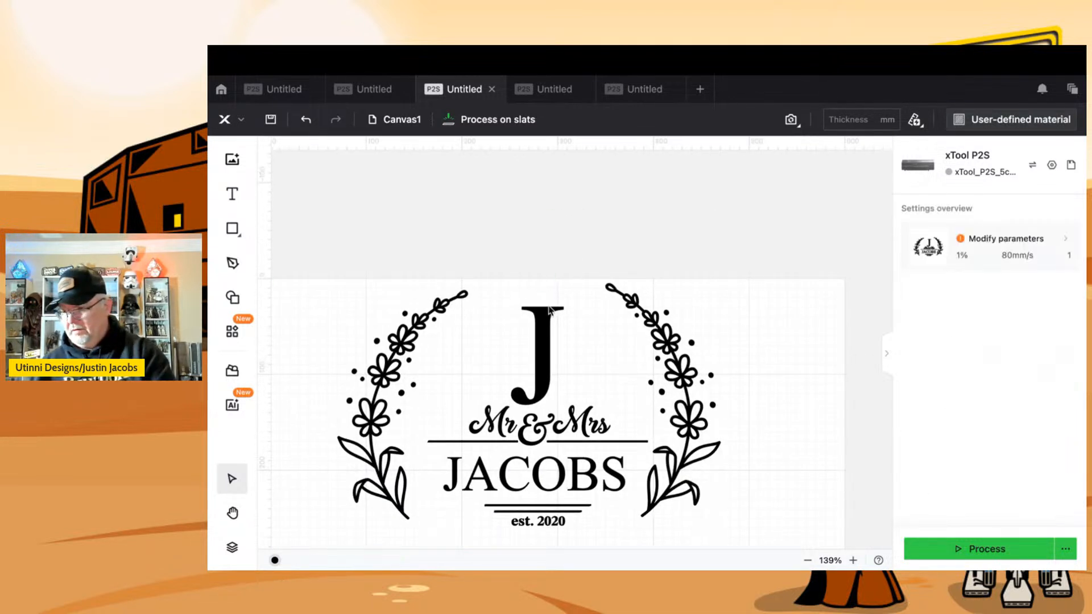
- Enlarge the J monogram slightly to fill the space between the branch tips and deselect it
left_click(542, 316)
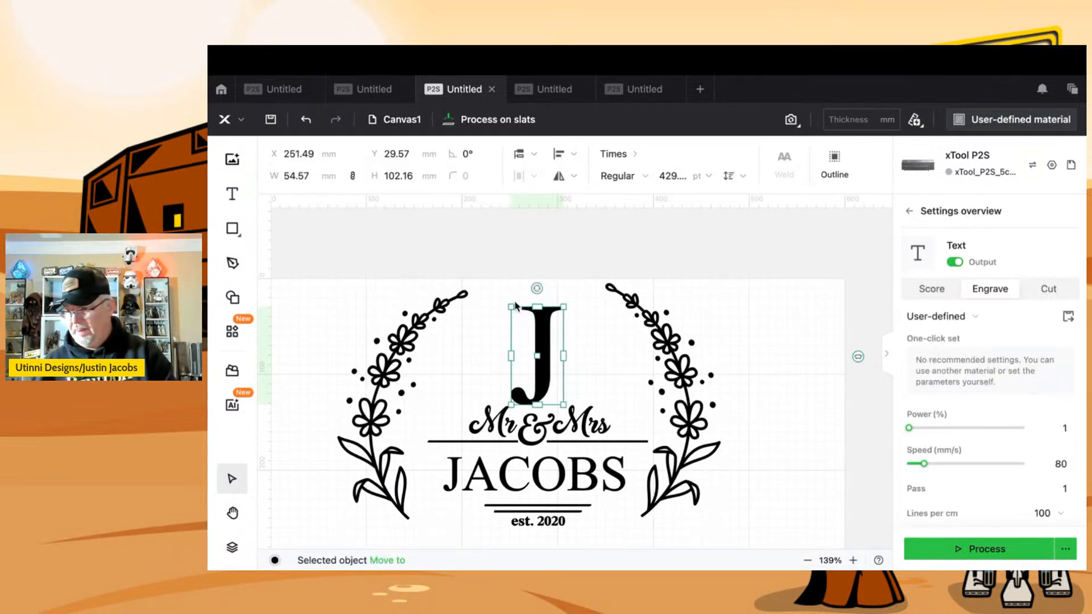
left_click_drag(508, 306, 537, 304)
left_click(456, 240)
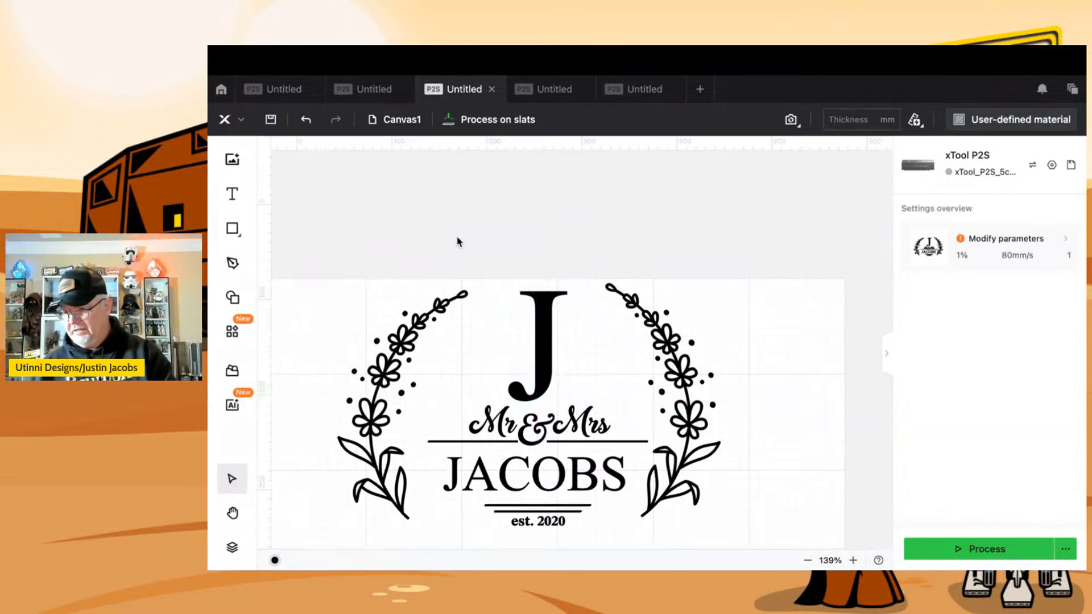
- Group the complete monogram design with both branches and move it to about X 76.55, Y -0.29 mm
left_click_drag(326, 268, 801, 547)
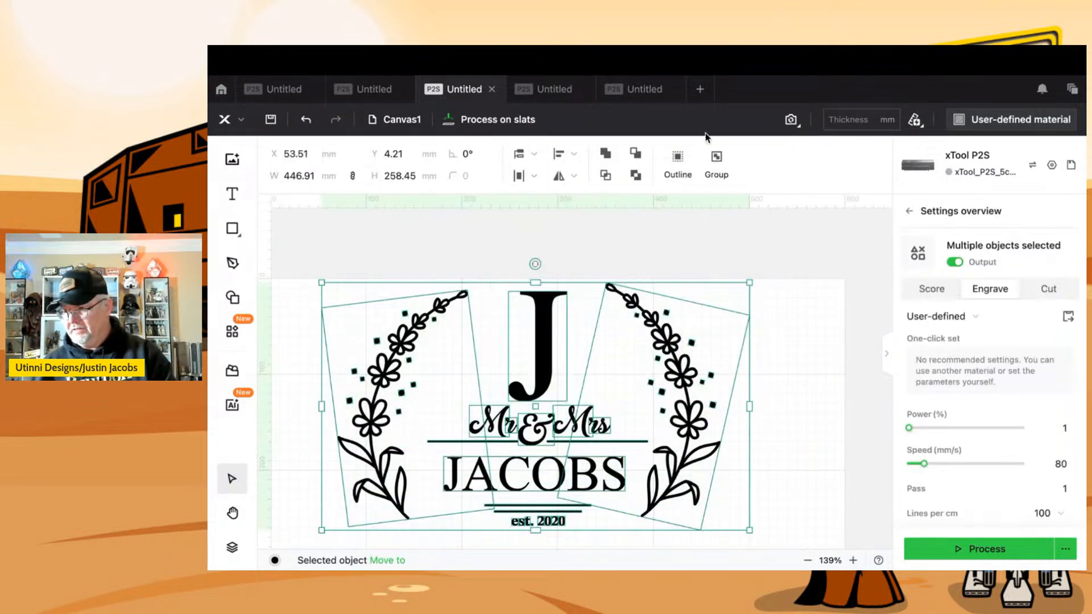
left_click(716, 163)
mouse_move(529, 366)
left_mouse_down()
mouse_move(623, 342)
mouse_move(545, 368)
left_mouse_up()
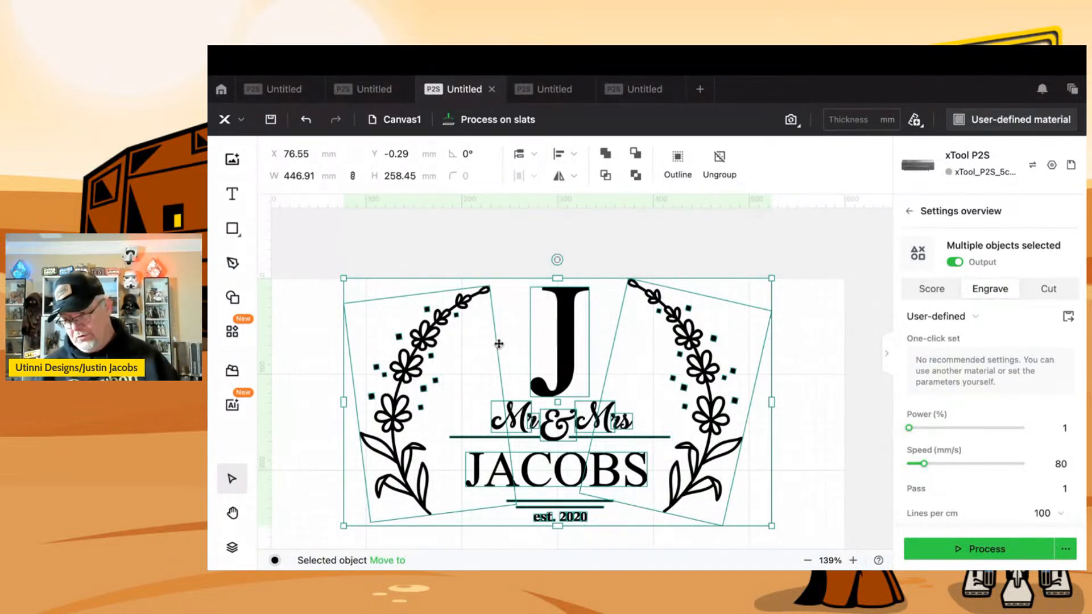
left_click(483, 266)
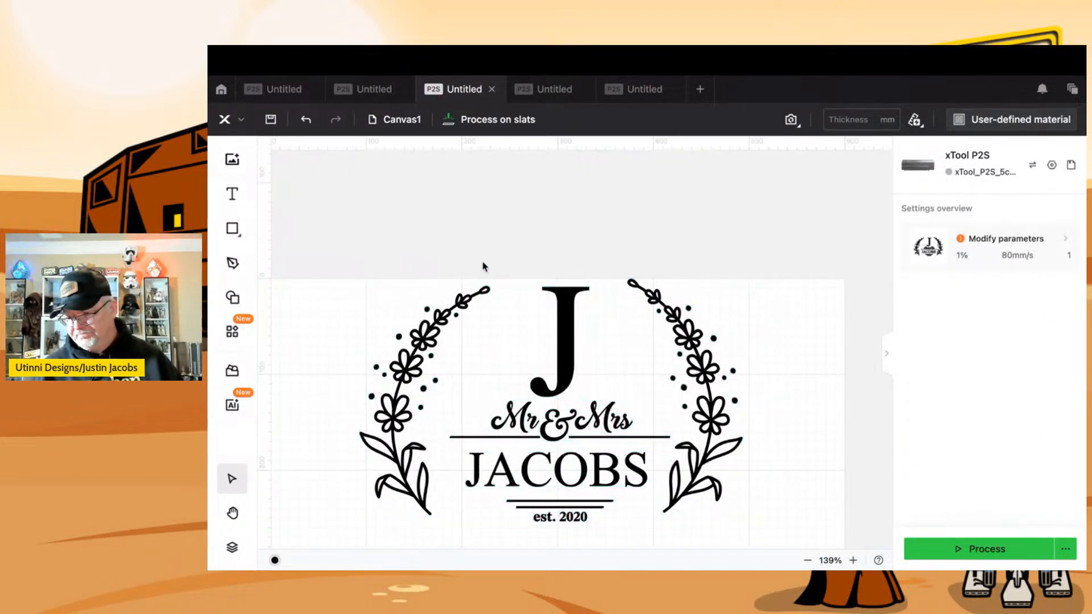
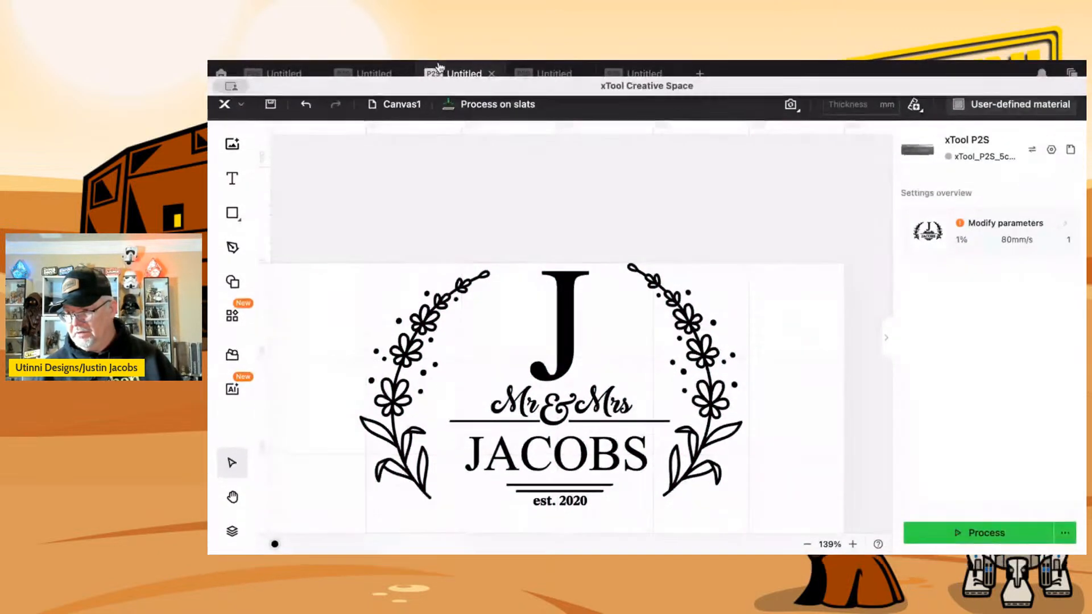
- Switch to the butterfly project, hide the full butterfly and show the half-butterfly version with the "Sometimes You have to Watch things" quote
left_click(530, 92)
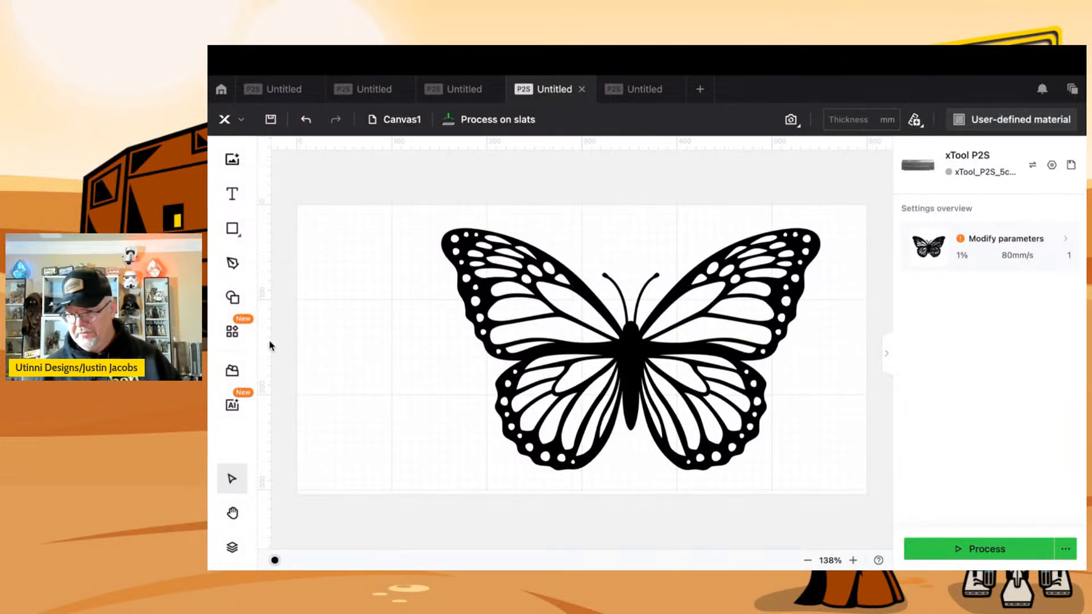
left_click(231, 549)
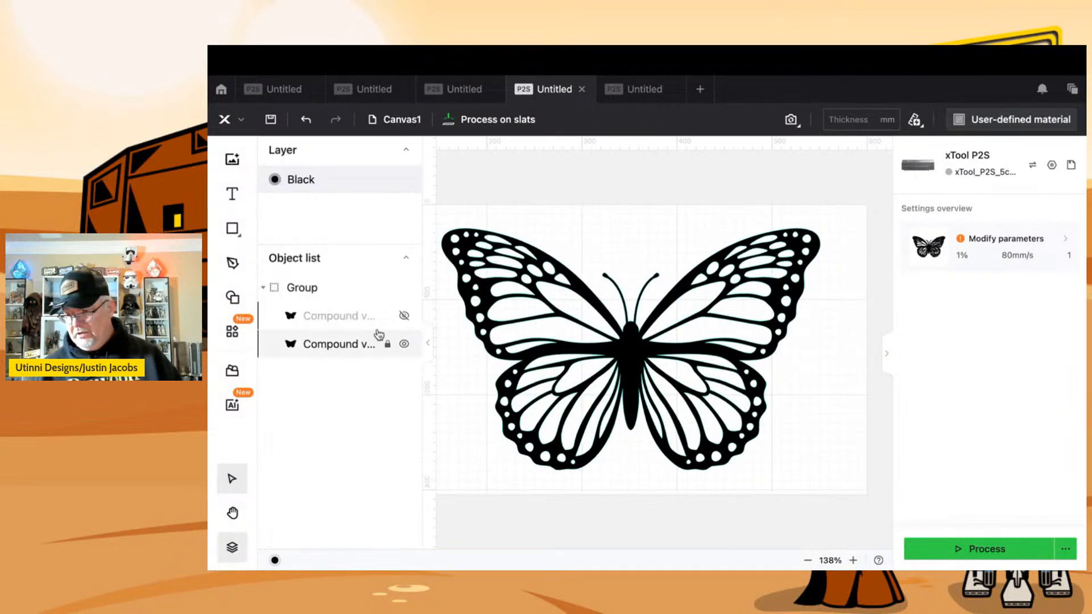
left_click(404, 343)
left_click(404, 316)
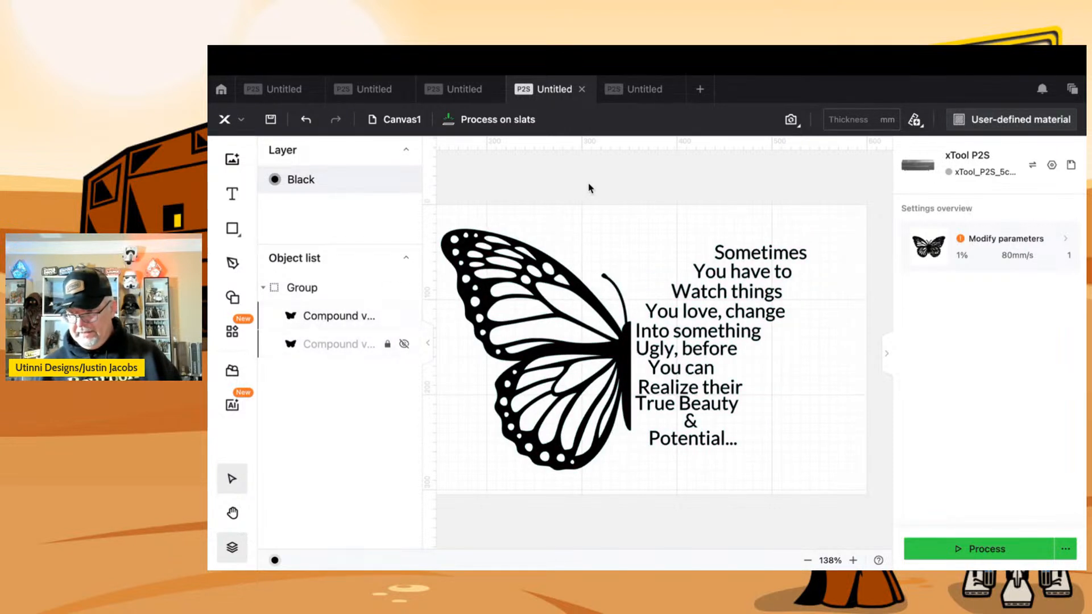
left_click(232, 546)
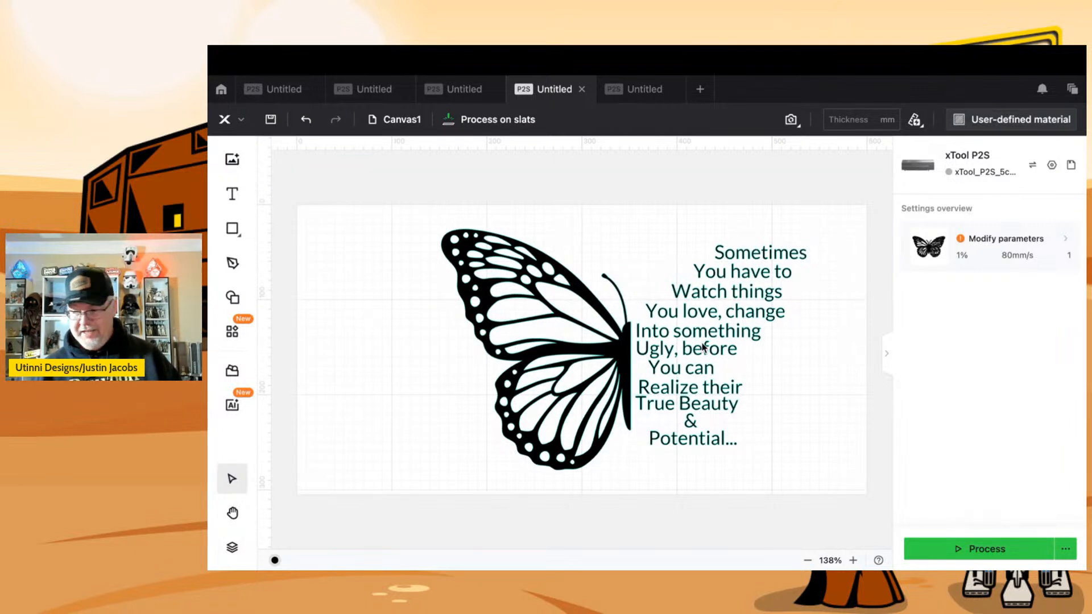
- Move the butterfly group to about X 107.55, Y 33.81 mm, then show the full butterfly and hide the quote version
left_click_drag(625, 242, 583, 250)
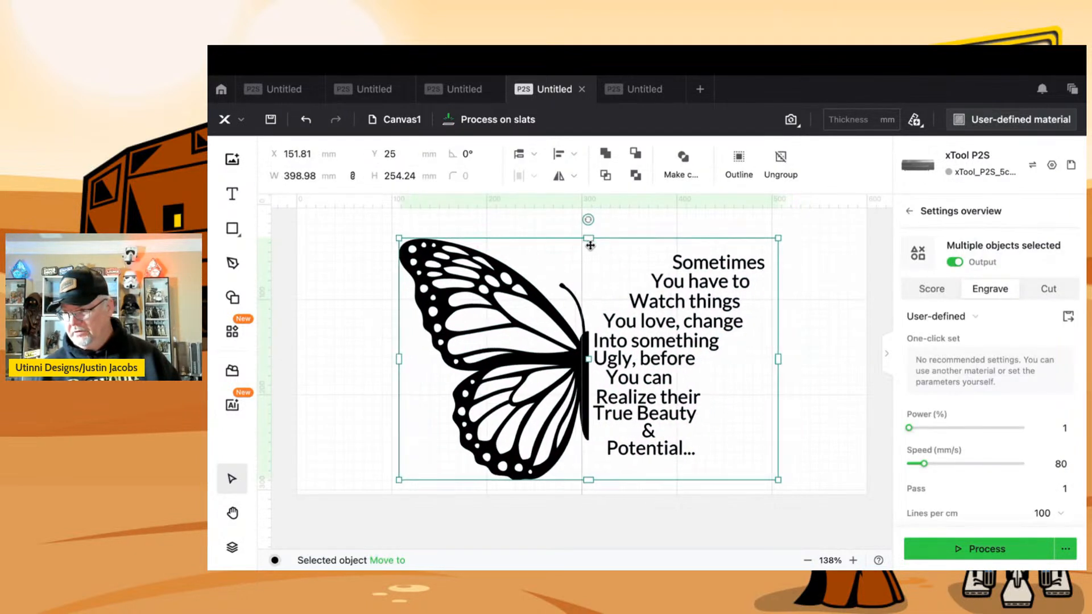
left_click(237, 558)
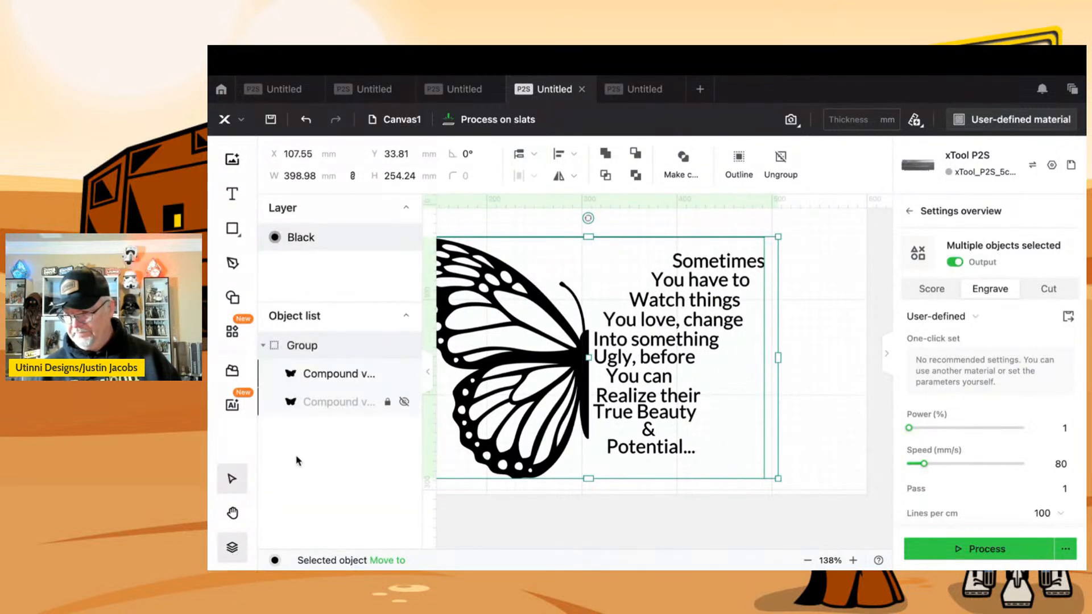
left_click(404, 404)
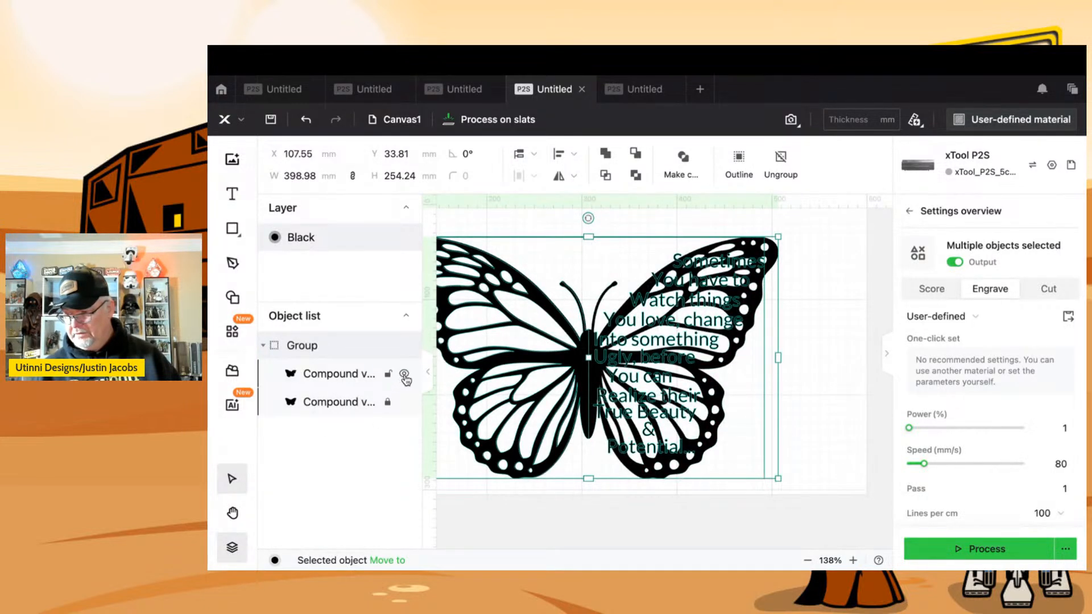
left_click(405, 374)
left_click(754, 541)
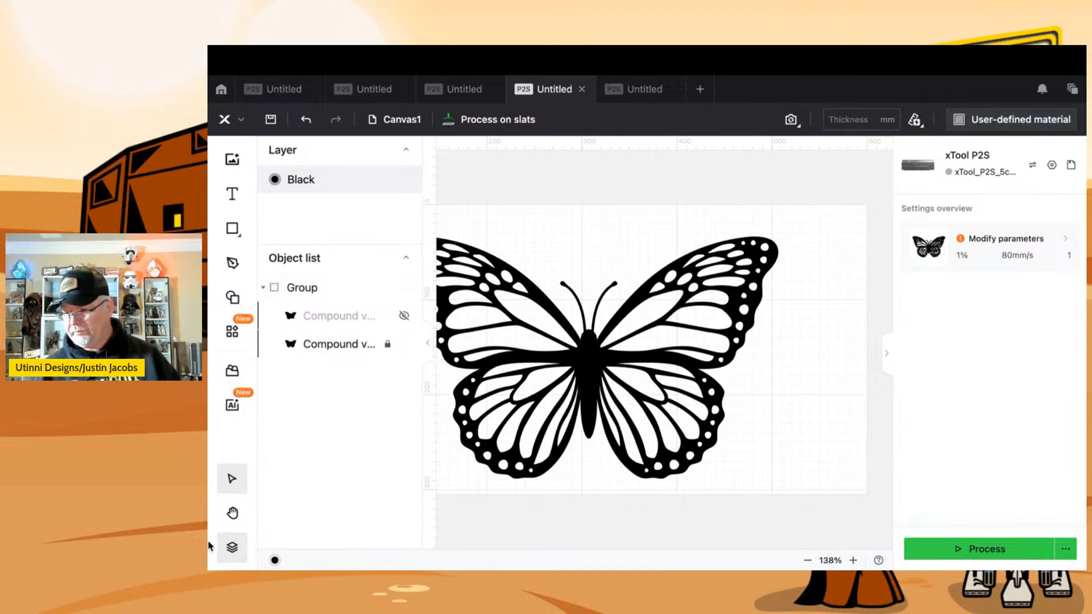
left_click(233, 547)
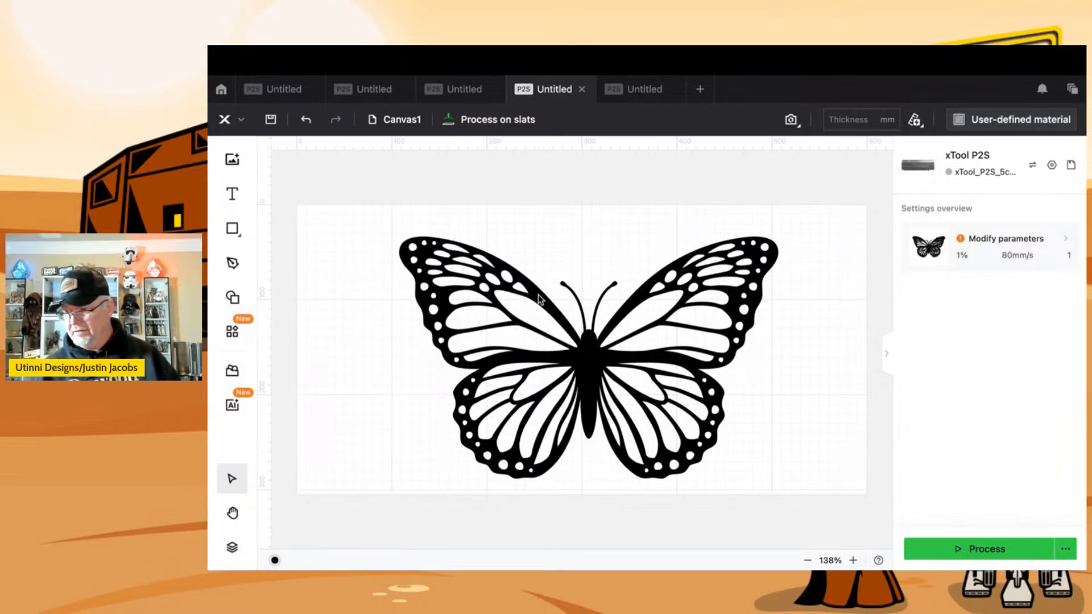
- Open the object list and go to the locked full-butterfly vector
left_click(233, 547)
left_click(376, 349)
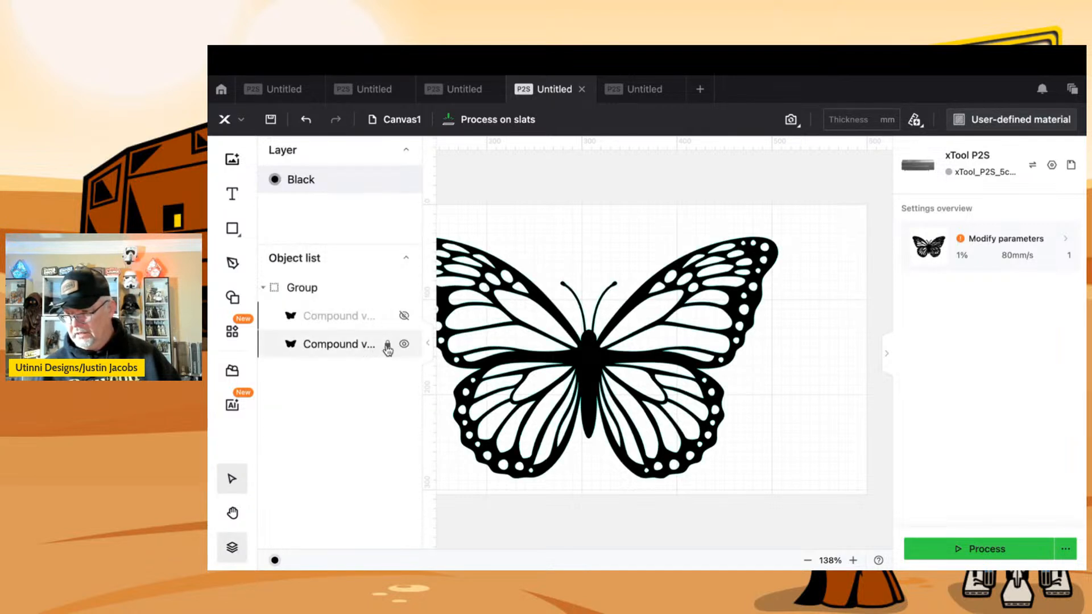
- Hide the layer and object lists and move the butterfly group to about X 80 mm, Y 41 mm
left_click(529, 223)
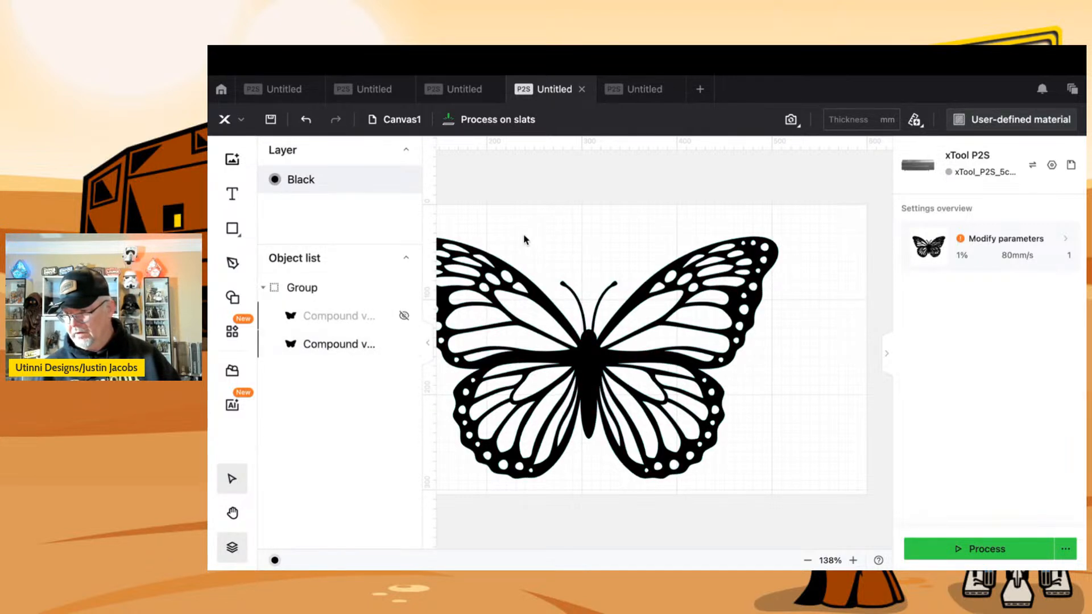
left_click(232, 548)
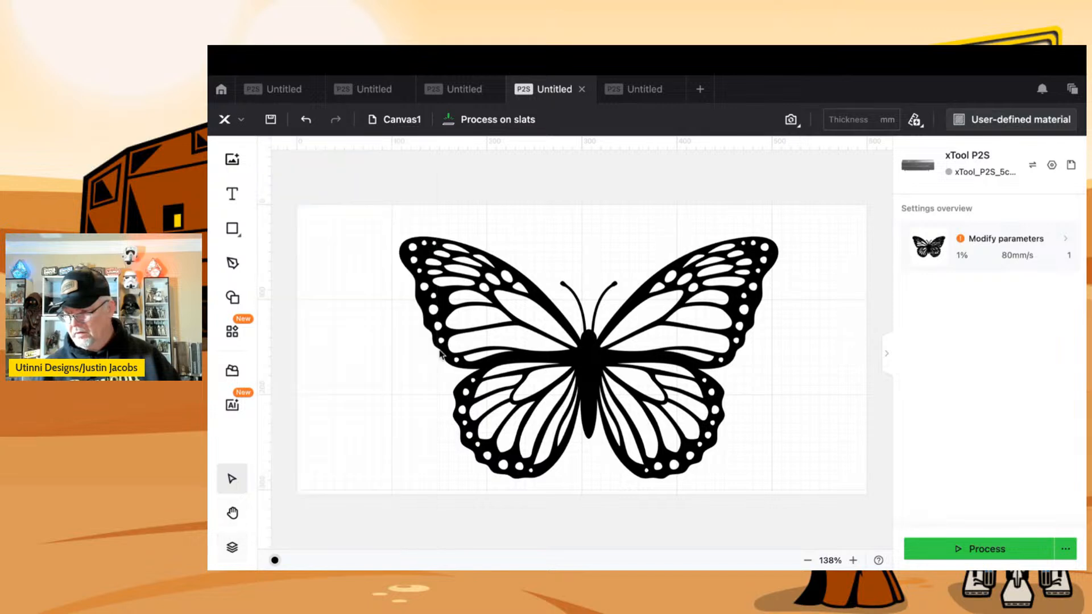
left_click(499, 308)
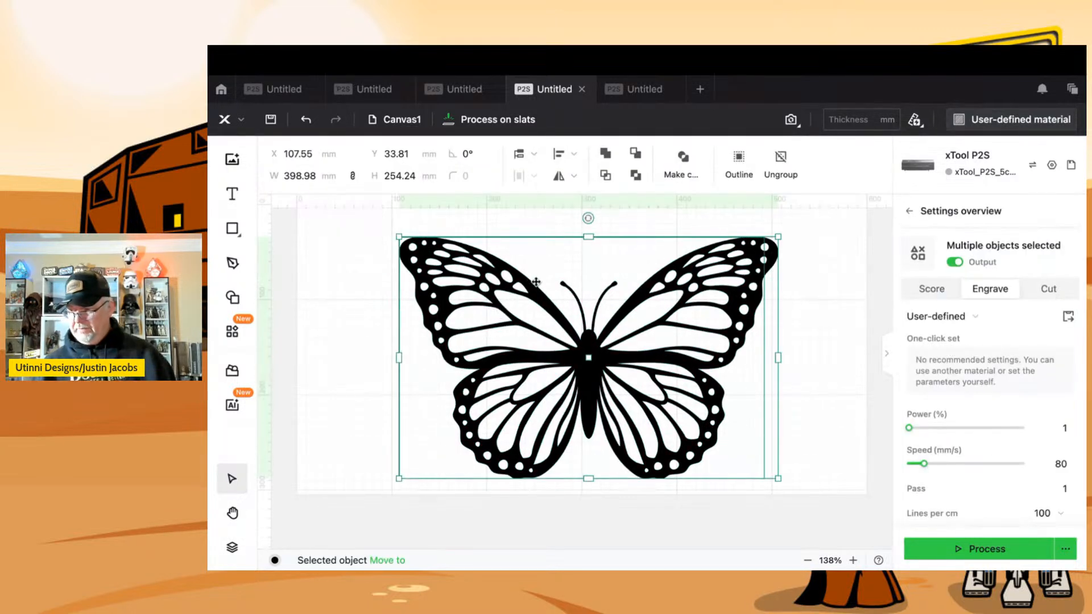
mouse_move(544, 289)
left_mouse_down()
mouse_move(453, 395)
mouse_move(523, 291)
left_mouse_up()
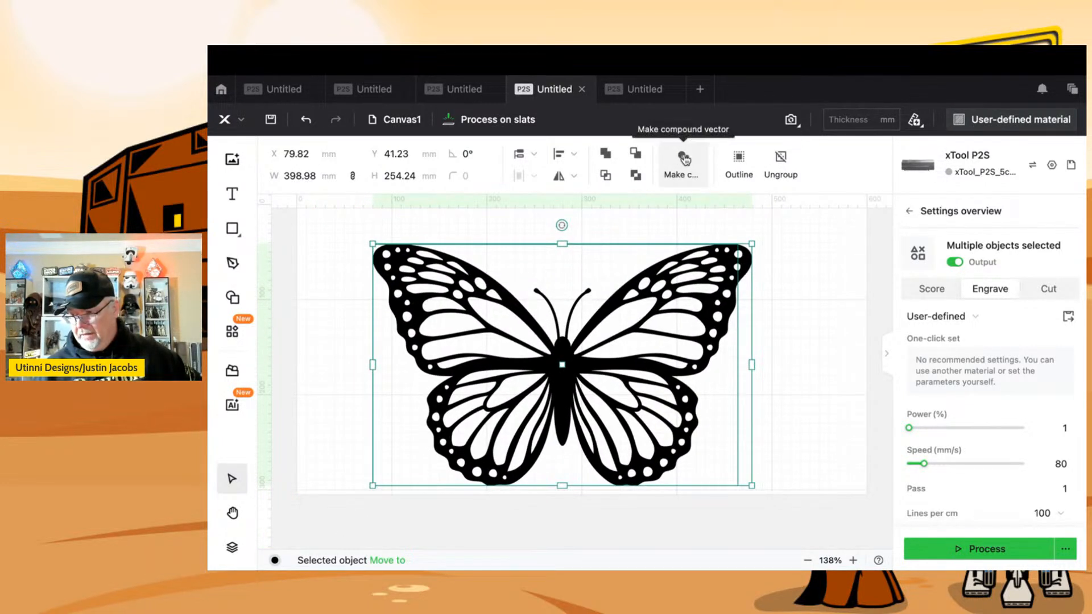
left_click(684, 158)
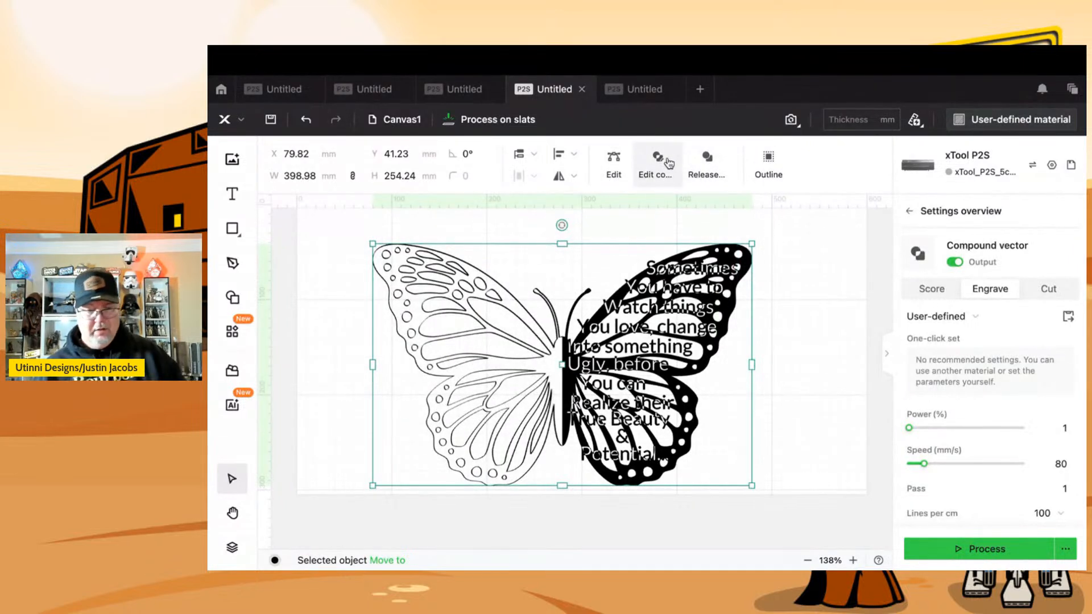
key("ctrl+z")
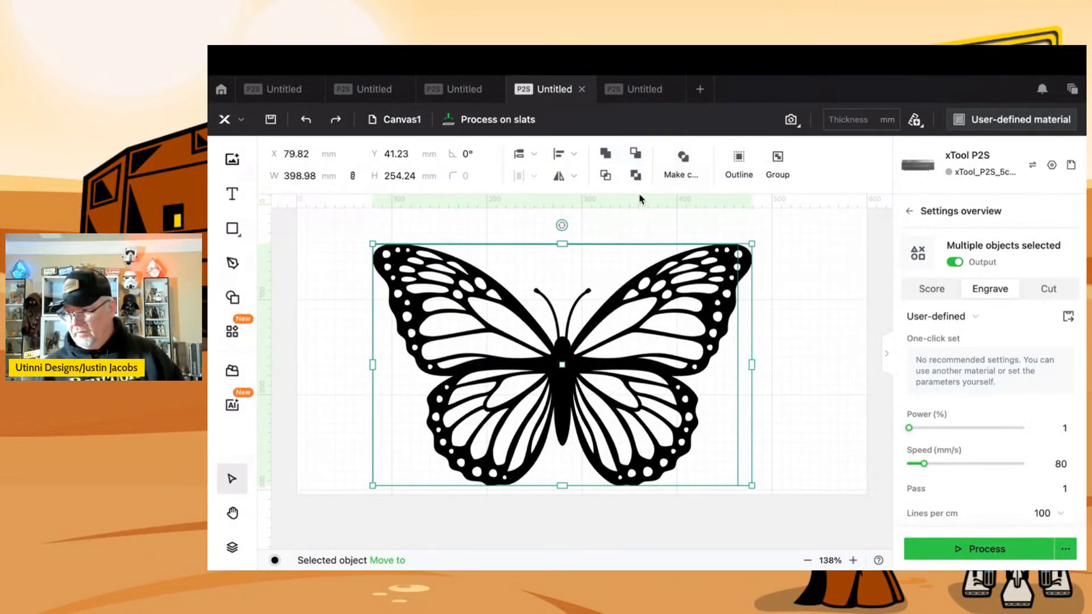
left_click(624, 215)
left_click(477, 272)
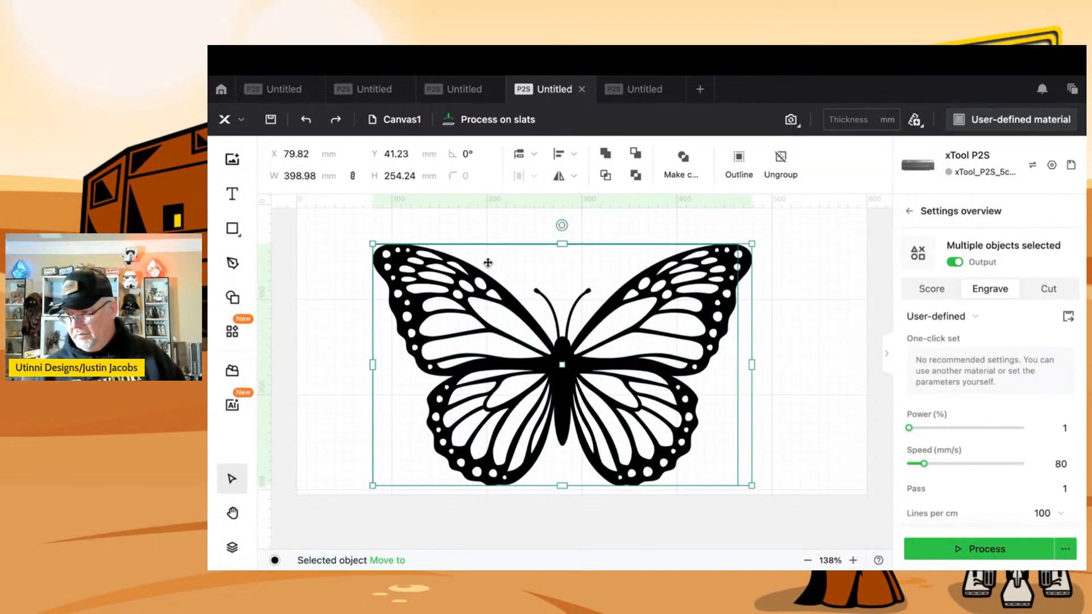
left_click(780, 158)
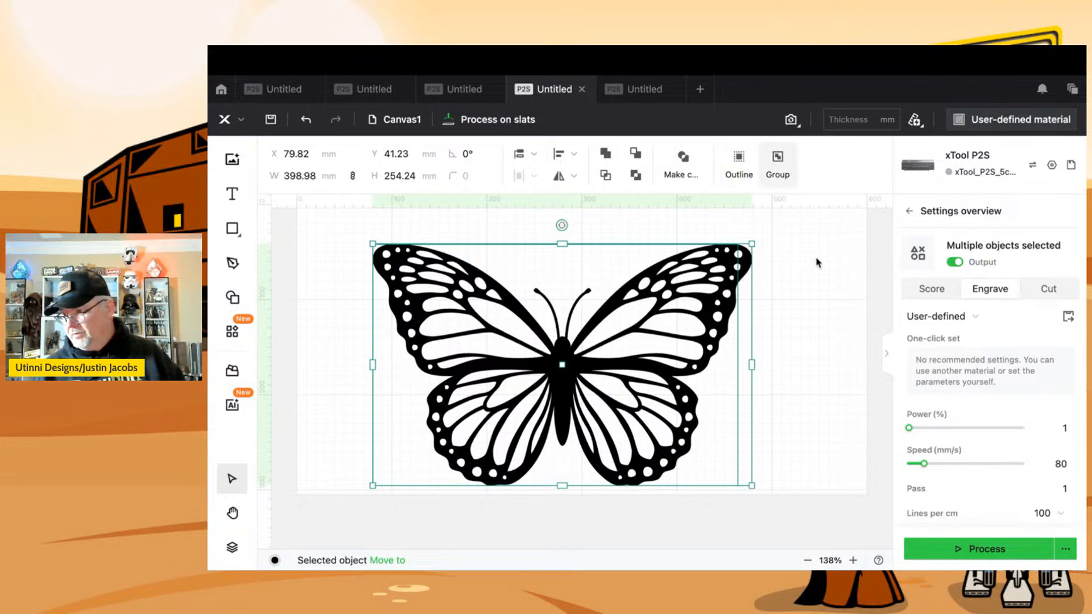
left_click(822, 270)
left_click(743, 269)
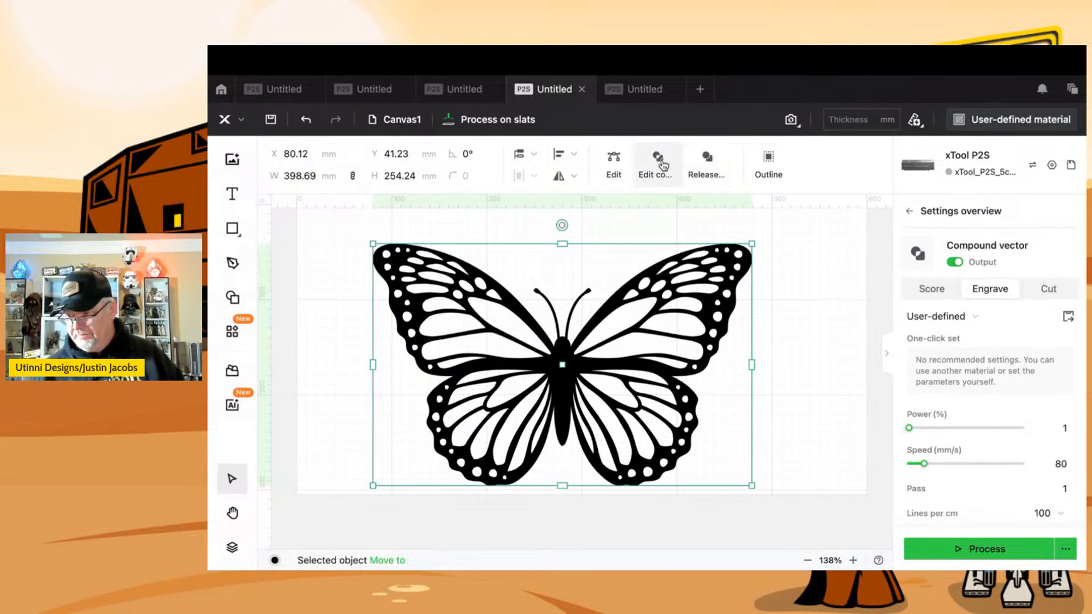
left_click(466, 215)
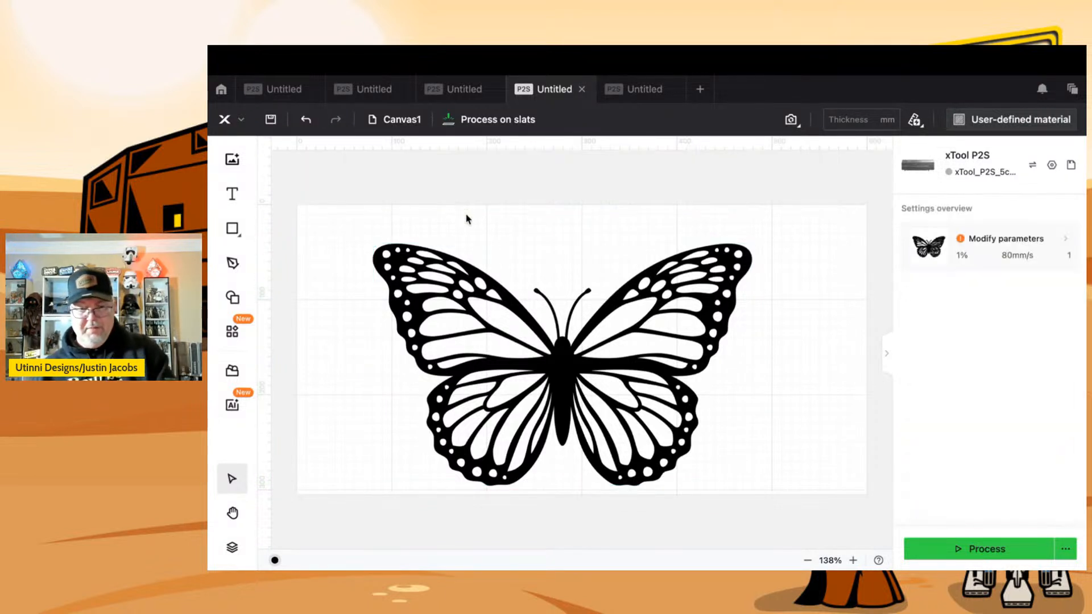
key("super+z")
- Move the butterfly group to about X 101 mm, Y 26 mm and ungroup it
left_click(438, 221)
left_click(450, 268)
left_click_drag(450, 269, 488, 259)
left_click(782, 158)
left_click(837, 252)
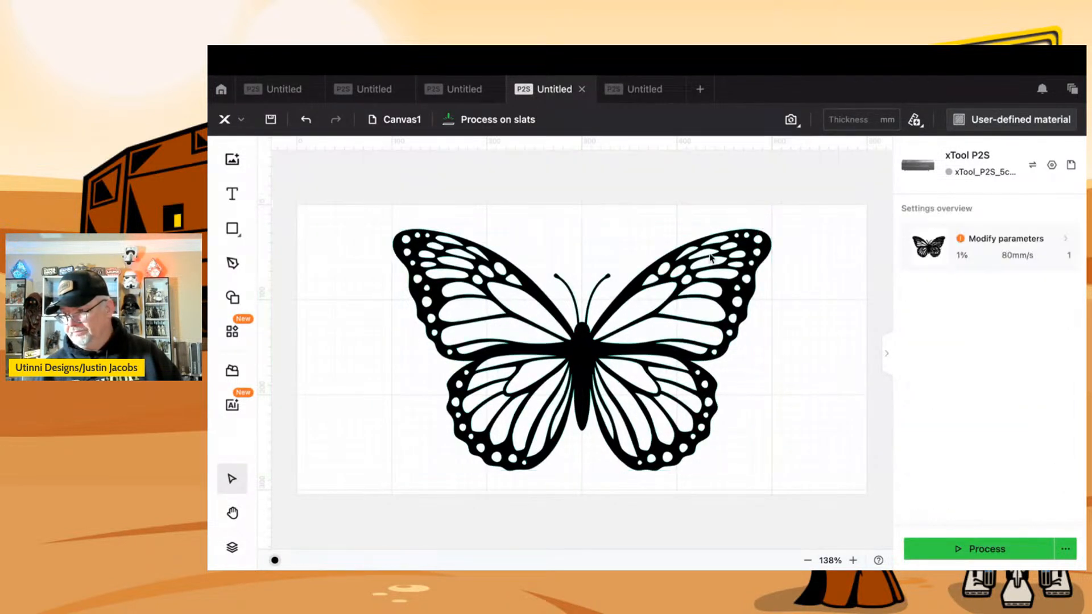
- Open the butterfly's compound vector for editing and delete the large openings in the middle of the upper right wing
left_click(661, 289)
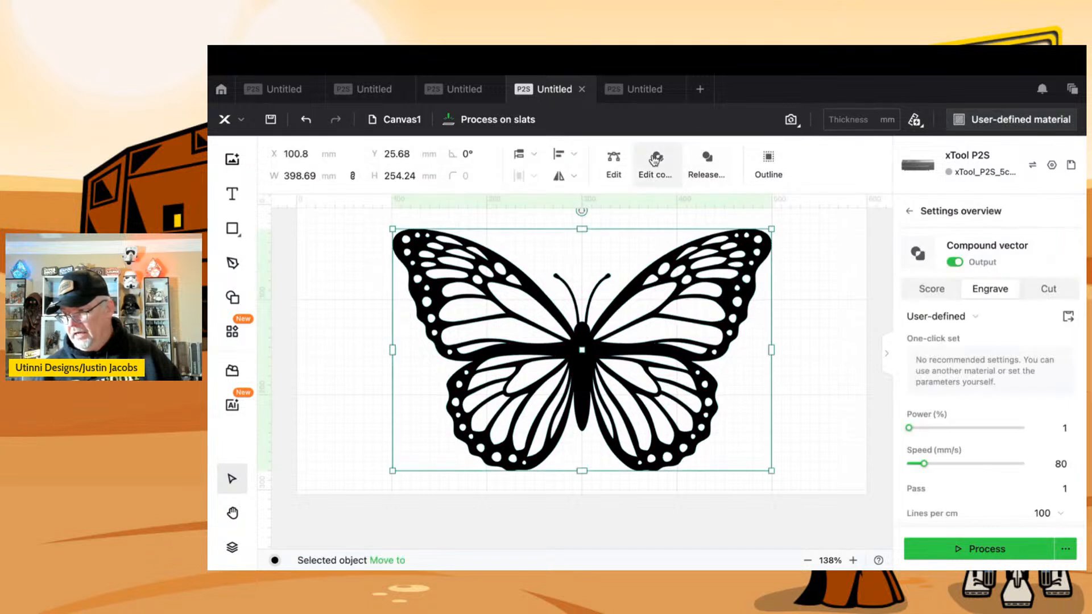
left_click(656, 162)
left_click(639, 294)
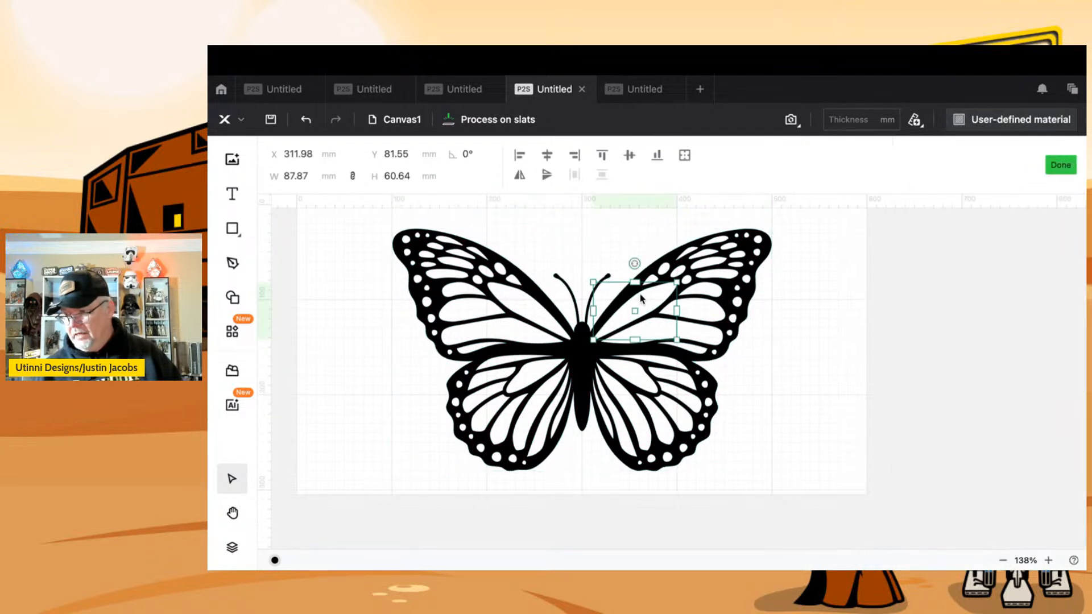
key("Delete")
left_click(682, 314)
key("Delete")
left_click(684, 312)
key("Delete")
left_click(707, 292)
key("Delete")
left_click(717, 277)
key("Delete")
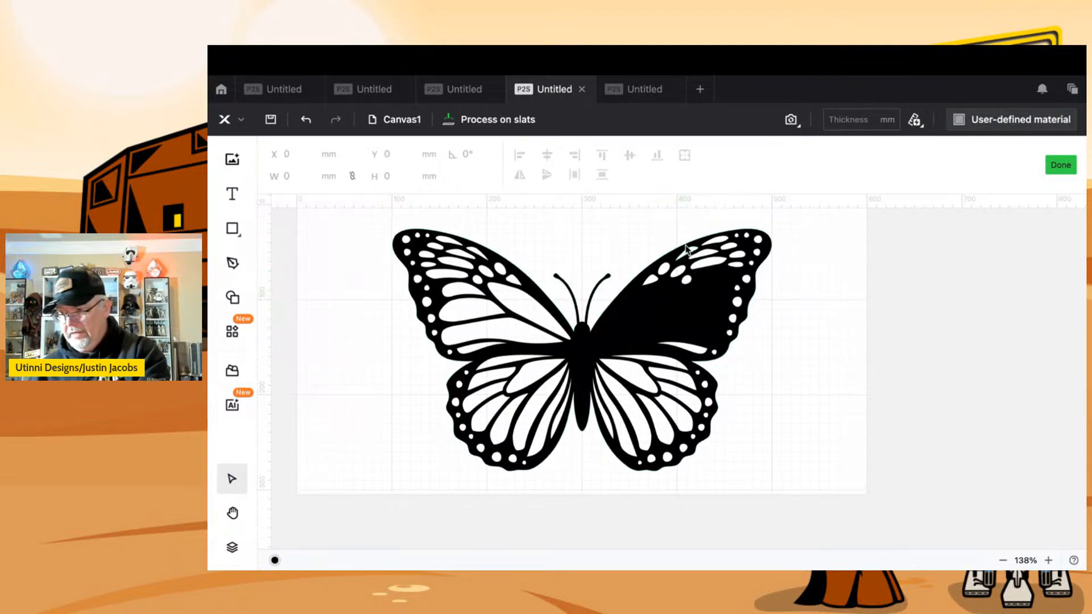
- Select the remaining openings across the outer part of both right wings, excluding the butterfly's outline, and delete them
left_click_drag(652, 227, 773, 486)
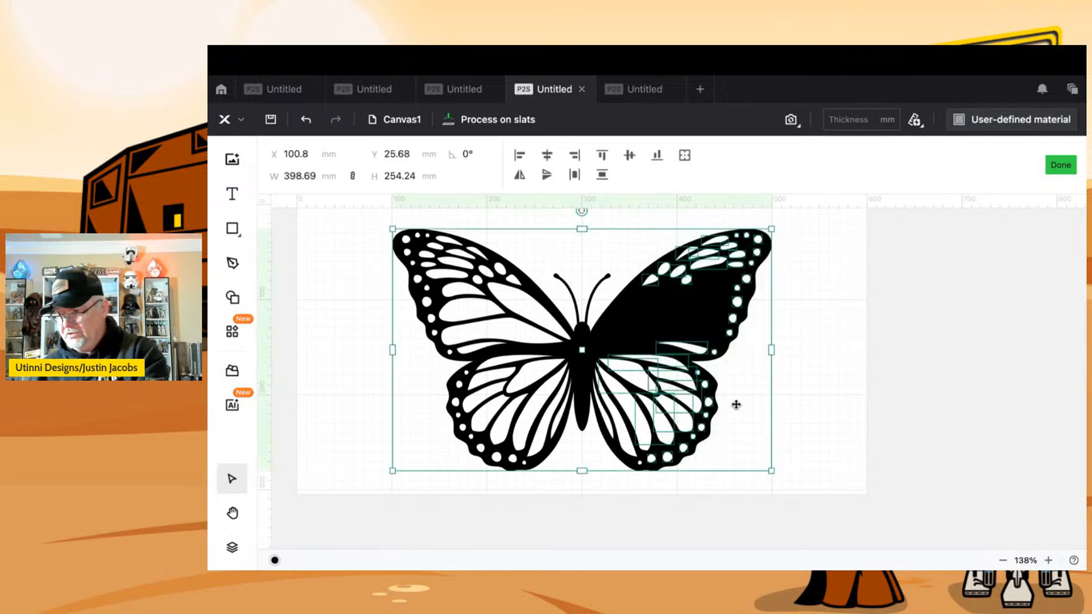
left_click(670, 311)
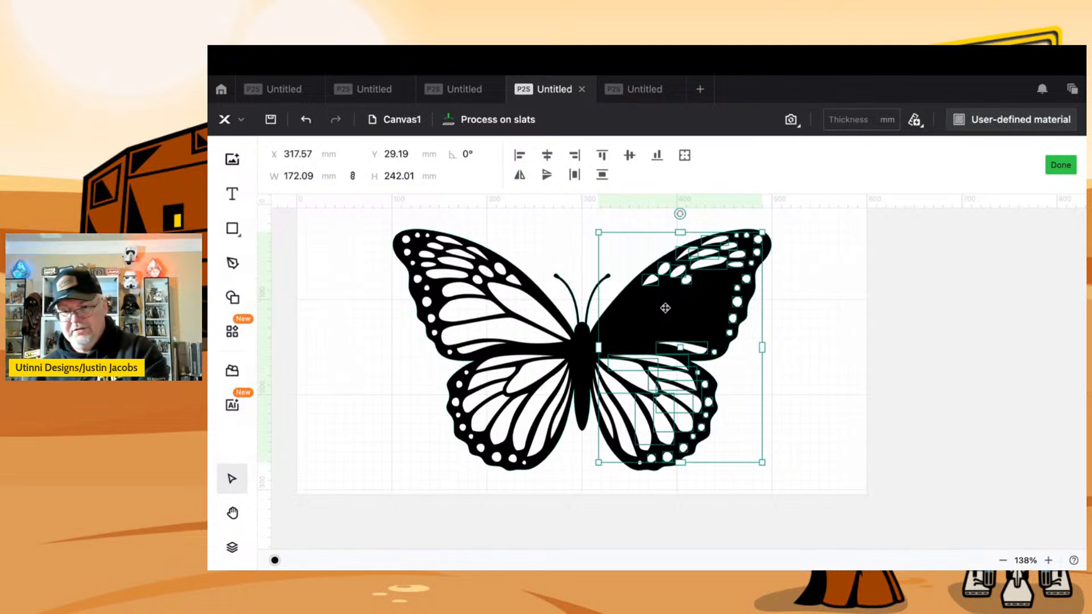
key("Delete")
- Delete the leftover openings in the lower right wing next to the body so the wing is solid
left_click(641, 442)
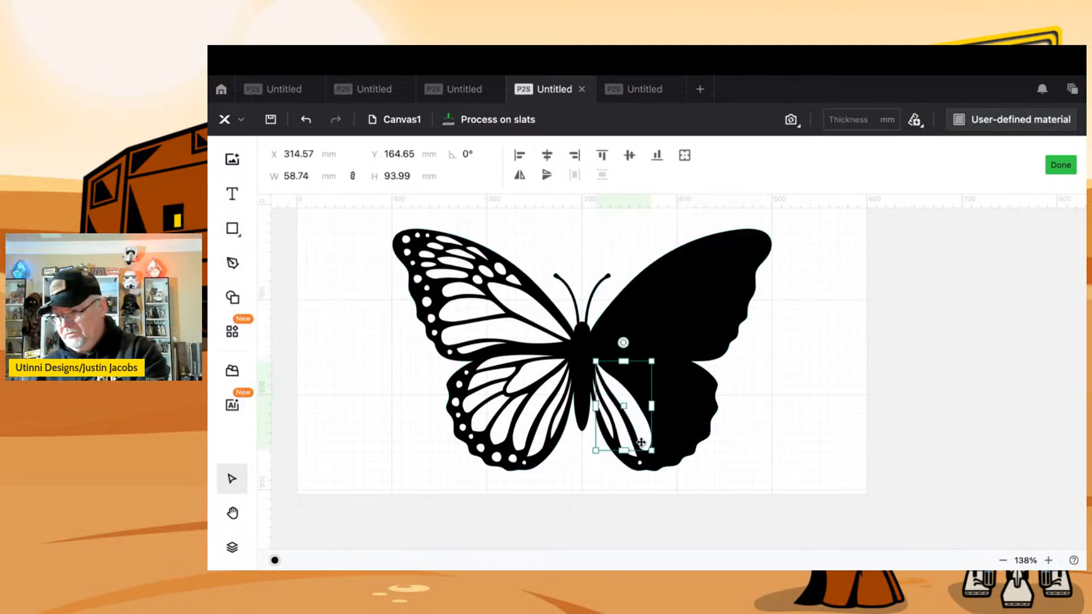
key("Delete")
left_click(639, 450)
key("Delete")
left_click(639, 465)
key("Delete")
left_click(601, 418)
key("Delete")
- Finish editing the butterfly's compound vector and deselect it
left_click(836, 396)
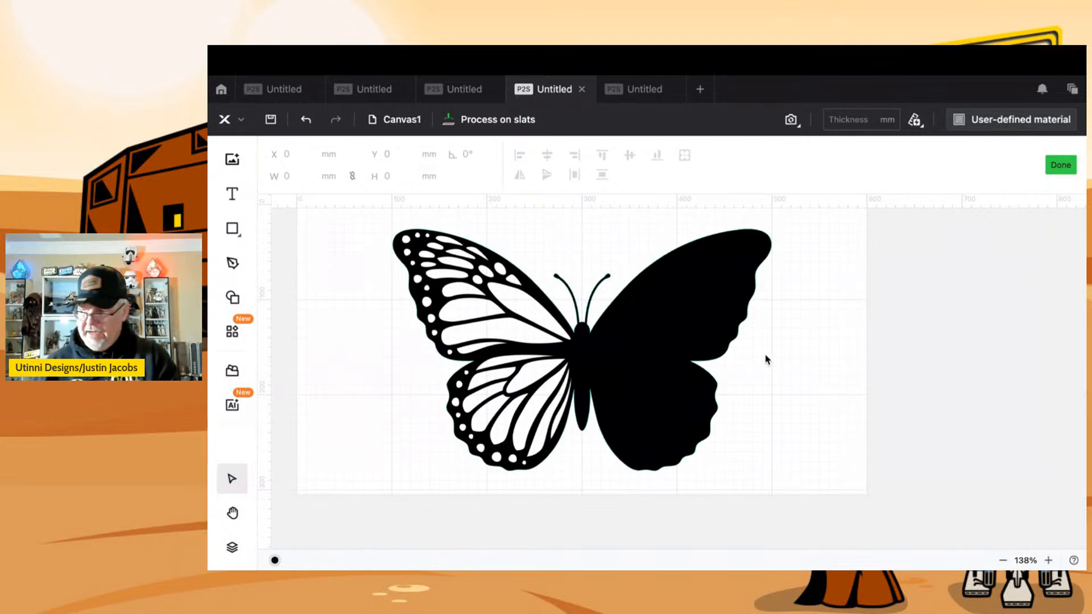
left_click(555, 232)
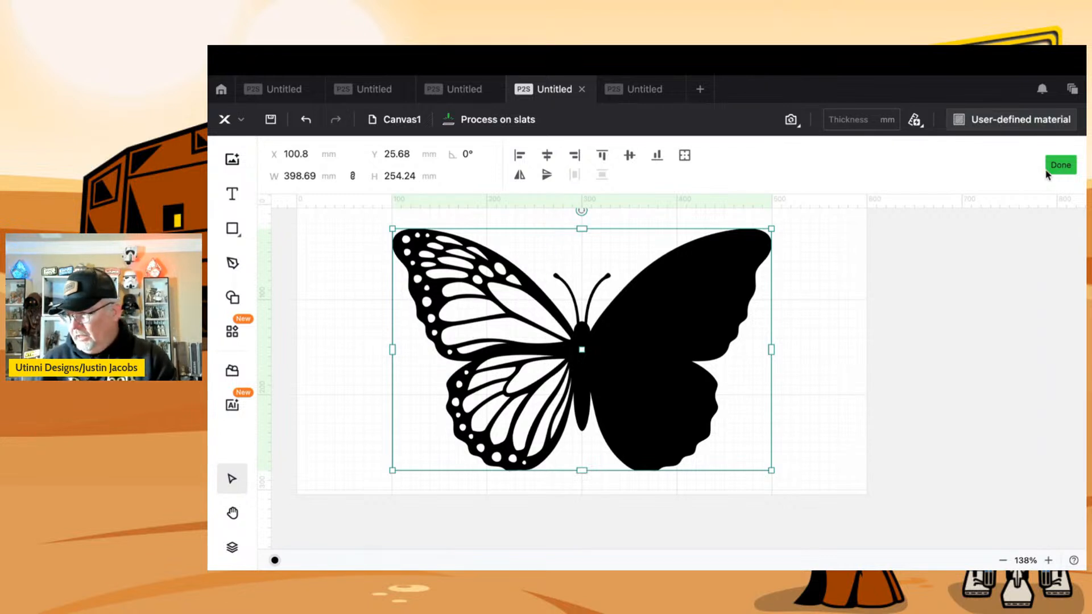
left_click(1057, 166)
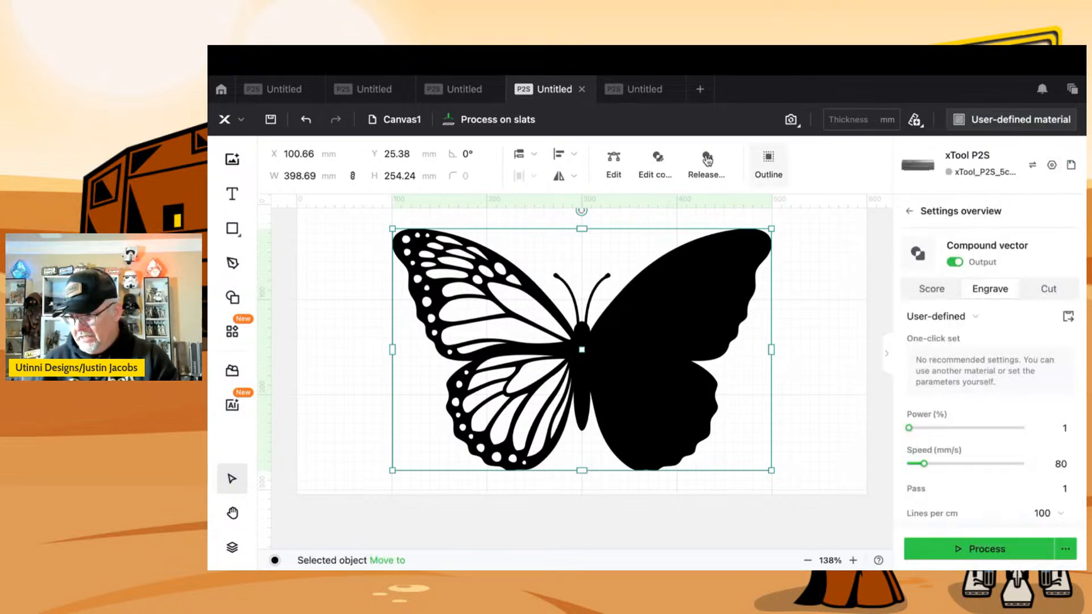
left_click(820, 292)
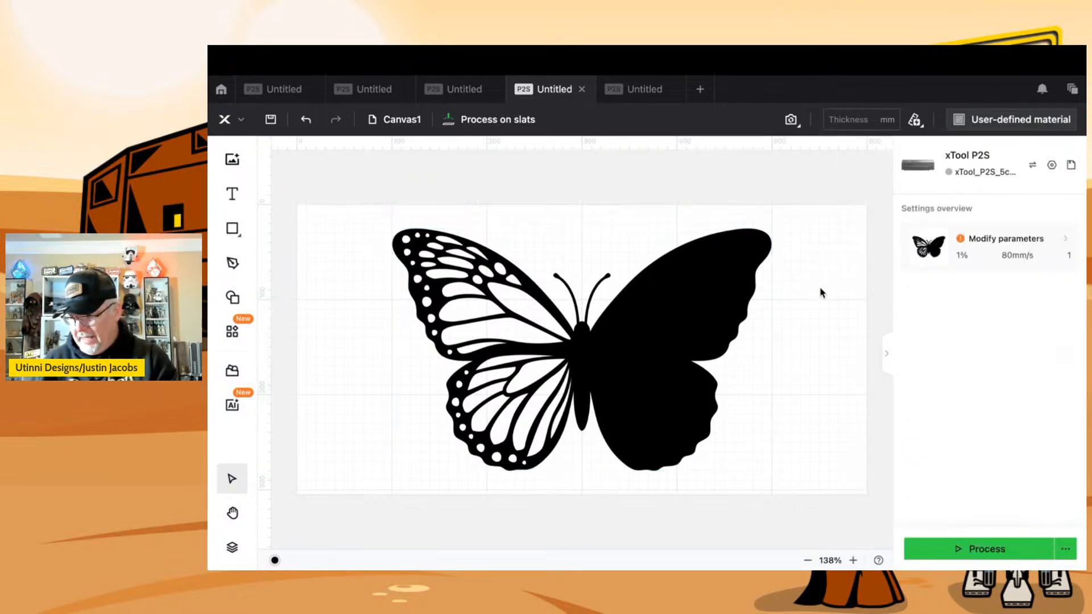
- Add the text "Let us all" over the upper left wing and set its processing type to Engrave
left_click(231, 228)
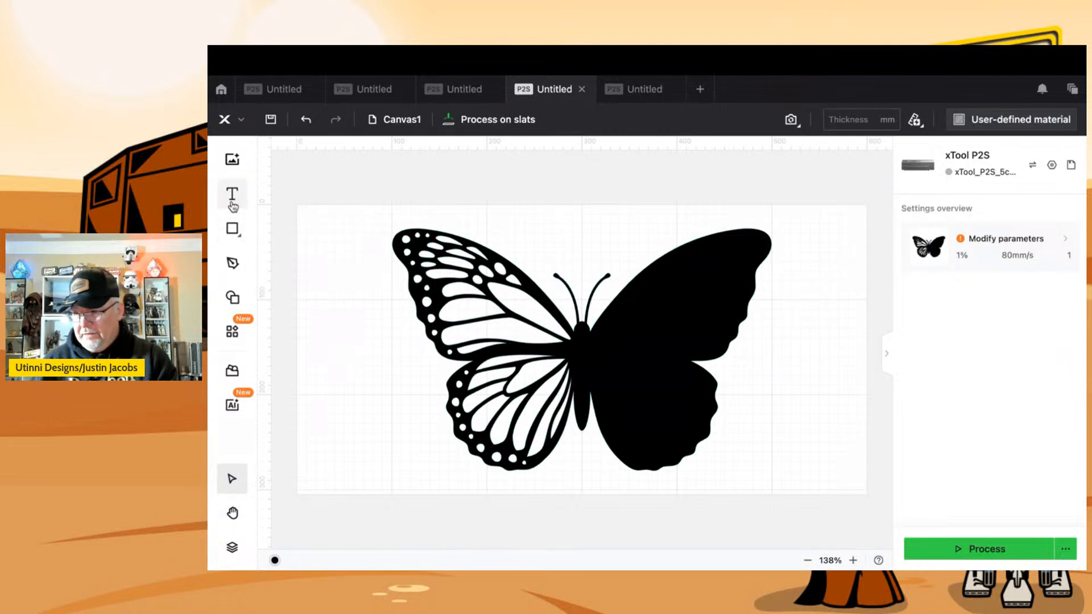
left_click(232, 194)
left_click(354, 260)
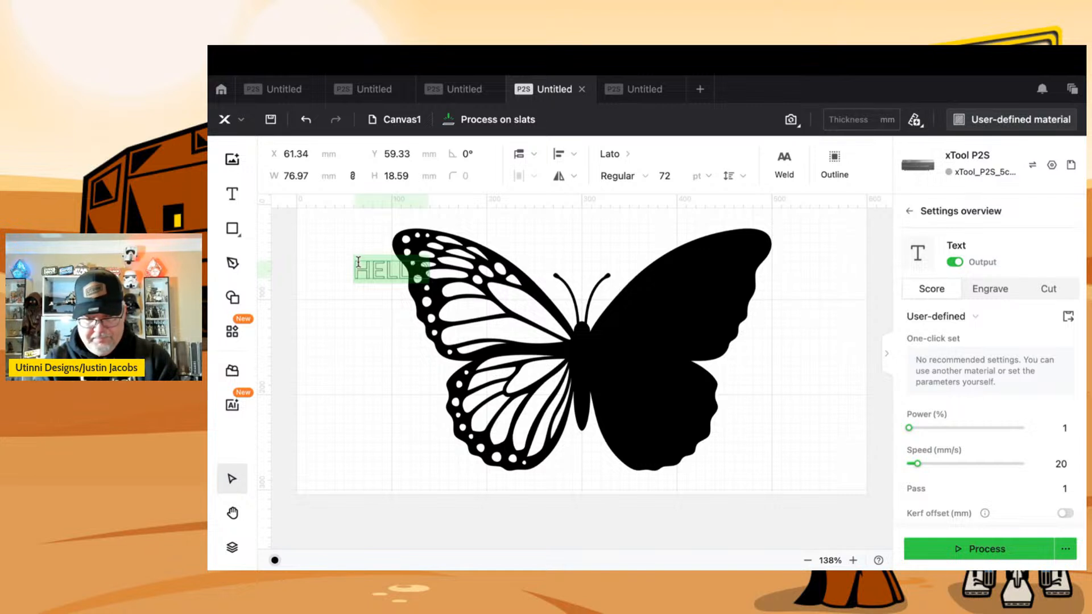
type("LET")
key("BackSpace")
key("BackSpace")
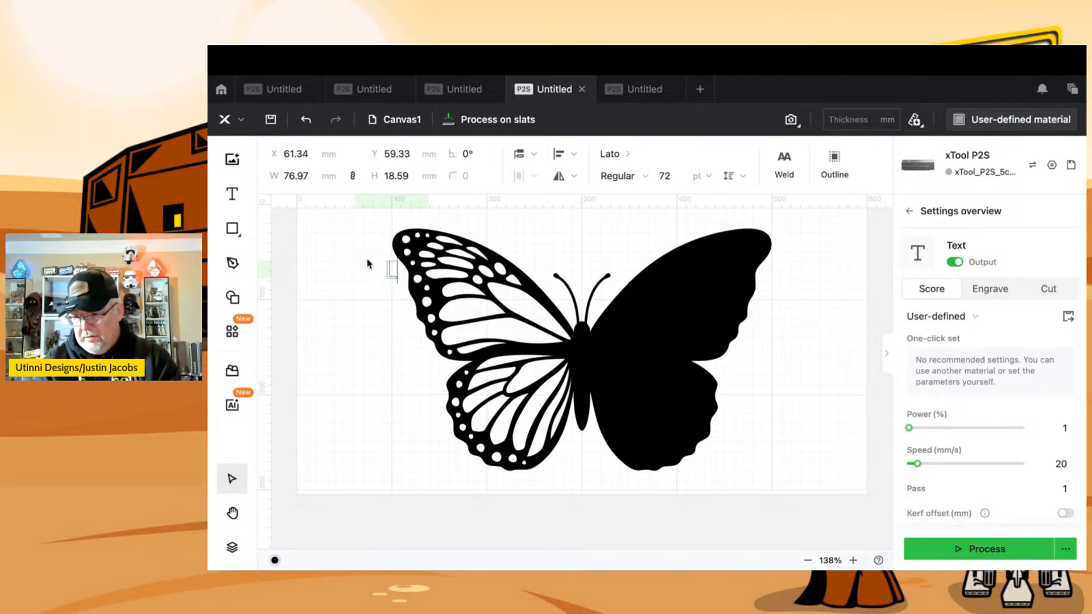
type("et us all")
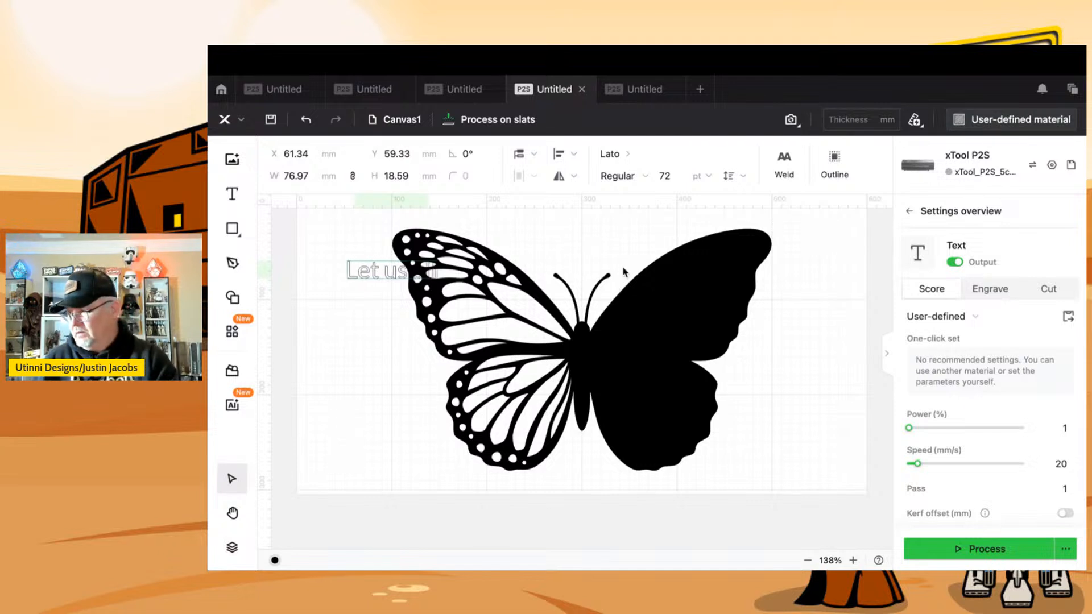
left_click(1005, 290)
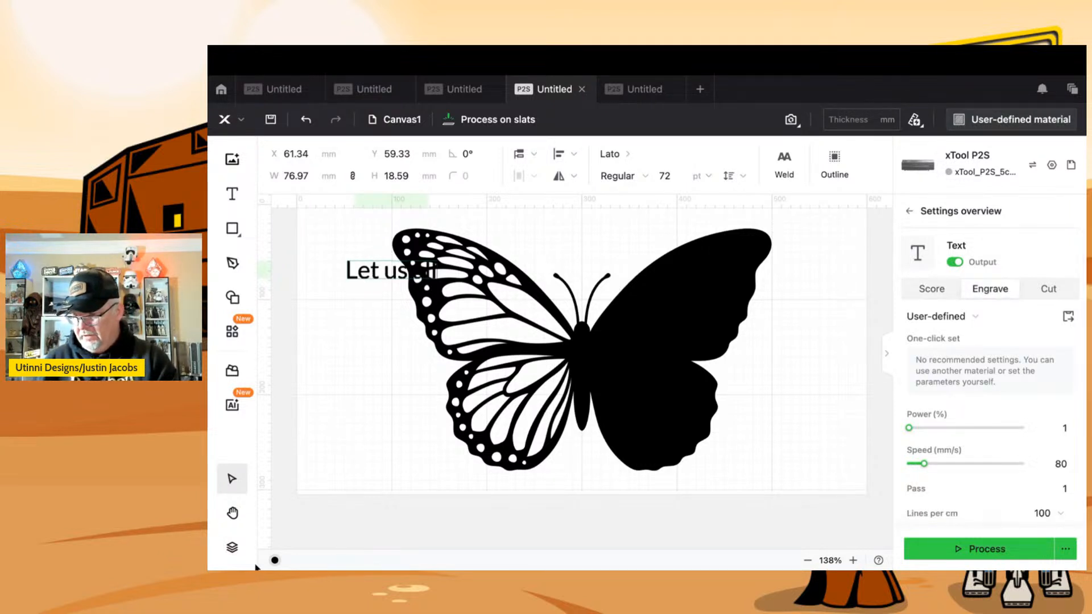
left_click(274, 561)
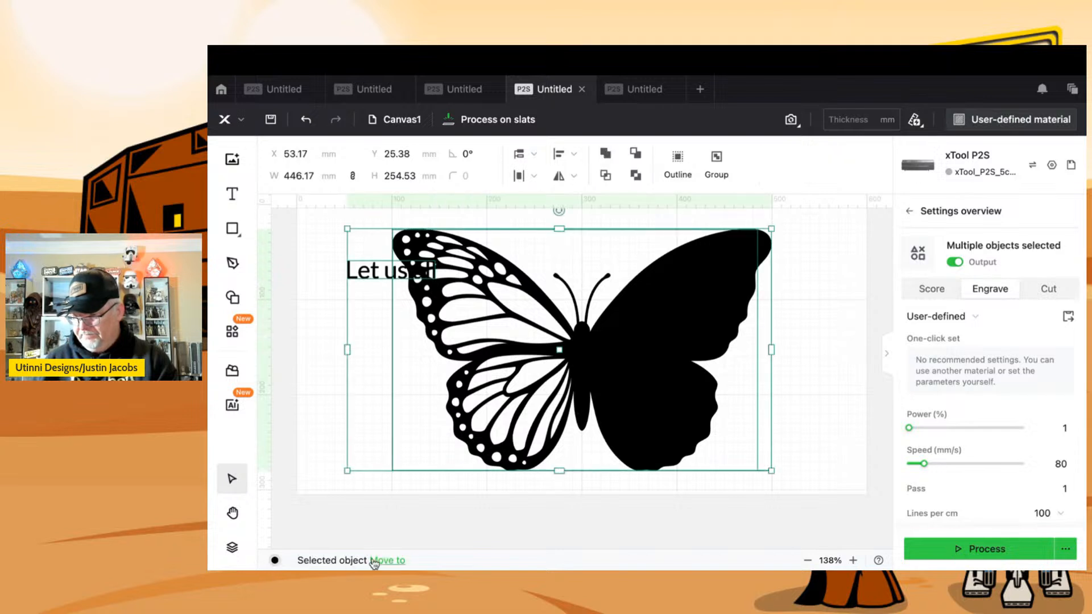
mouse_move(374, 562)
left_click(330, 535)
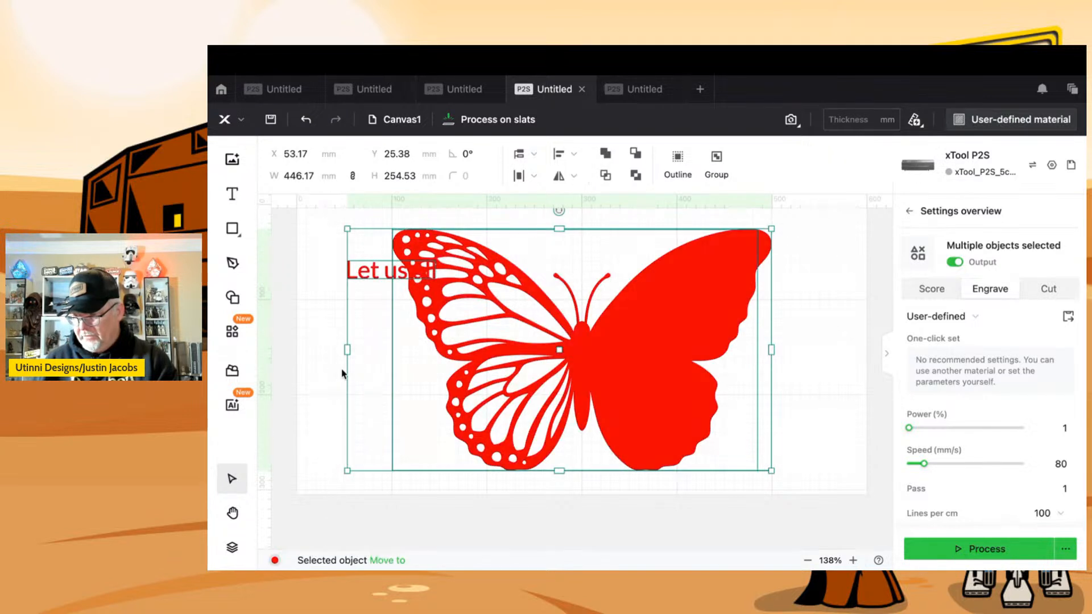
left_click(322, 401)
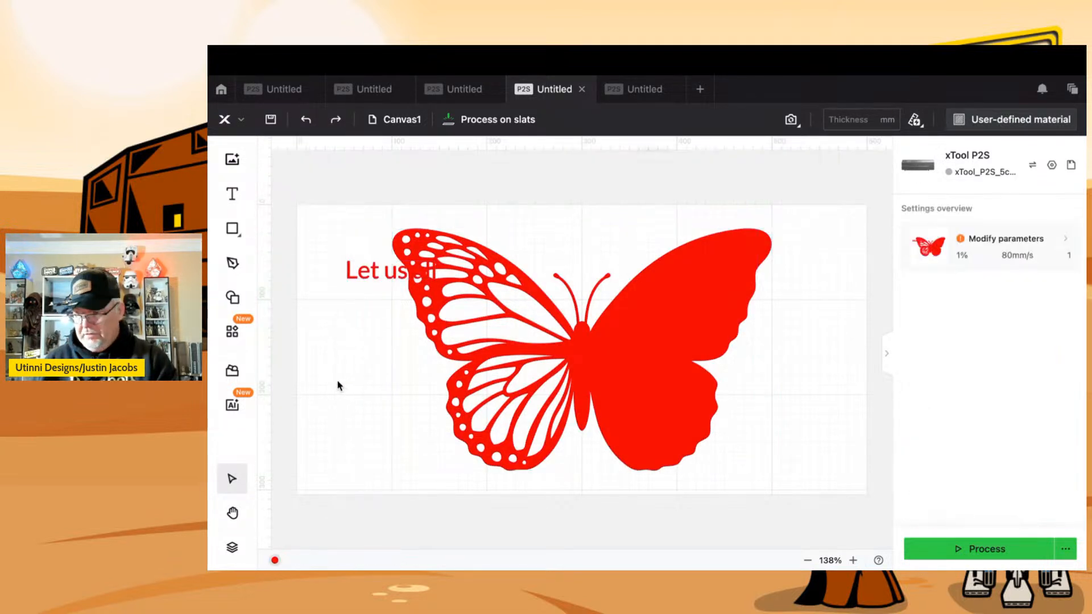
key("ctrl+z")
left_click(320, 360)
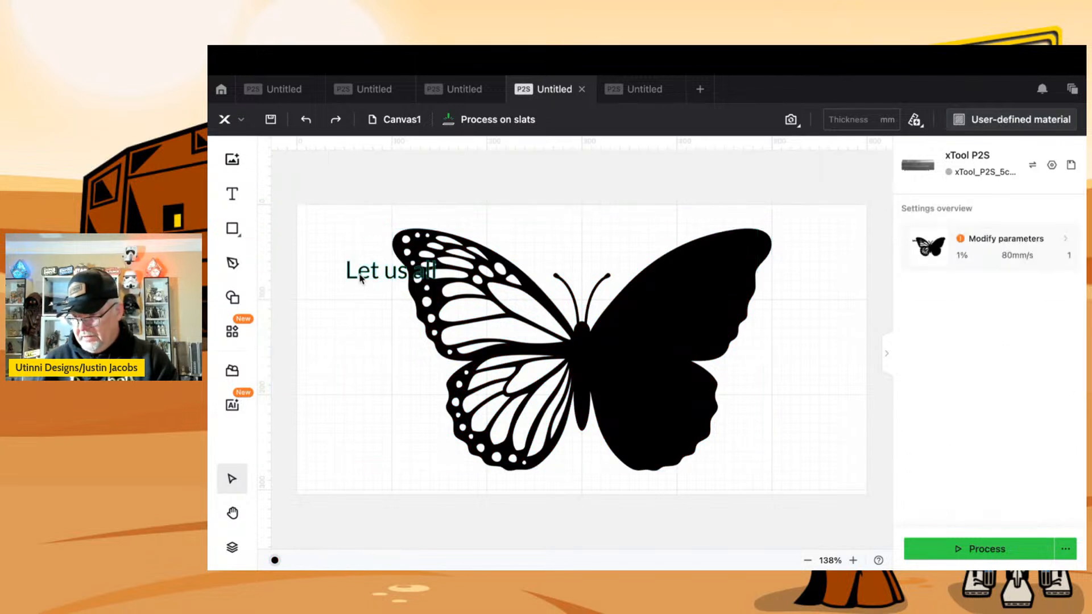
- Move the "Let us all" text to the light blue layer and place it on the solid upper right wing
left_click(360, 275)
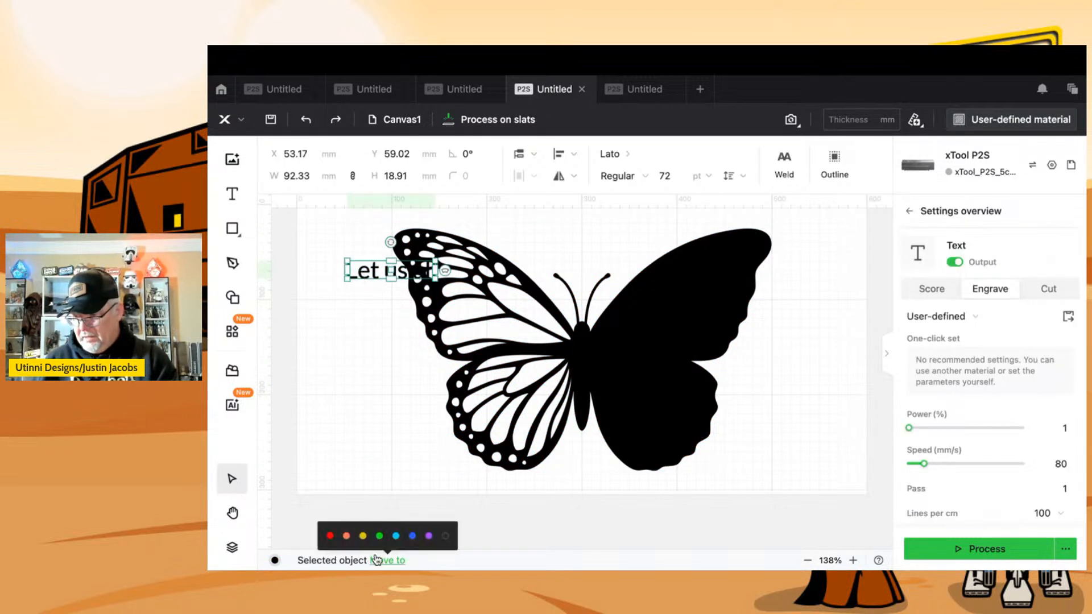
mouse_move(380, 565)
left_click(392, 531)
left_click_drag(375, 269, 688, 259)
left_click(769, 310)
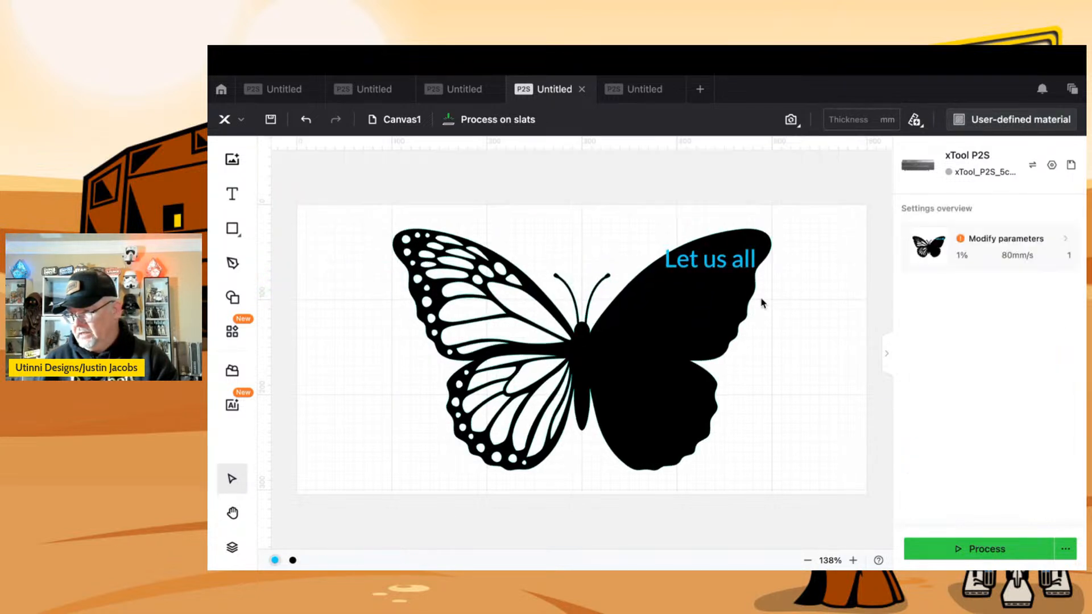
- Fine-tune the "Let us all" text near the upper right wing's tip to about X 394 mm, Y 42 mm
left_click(710, 264)
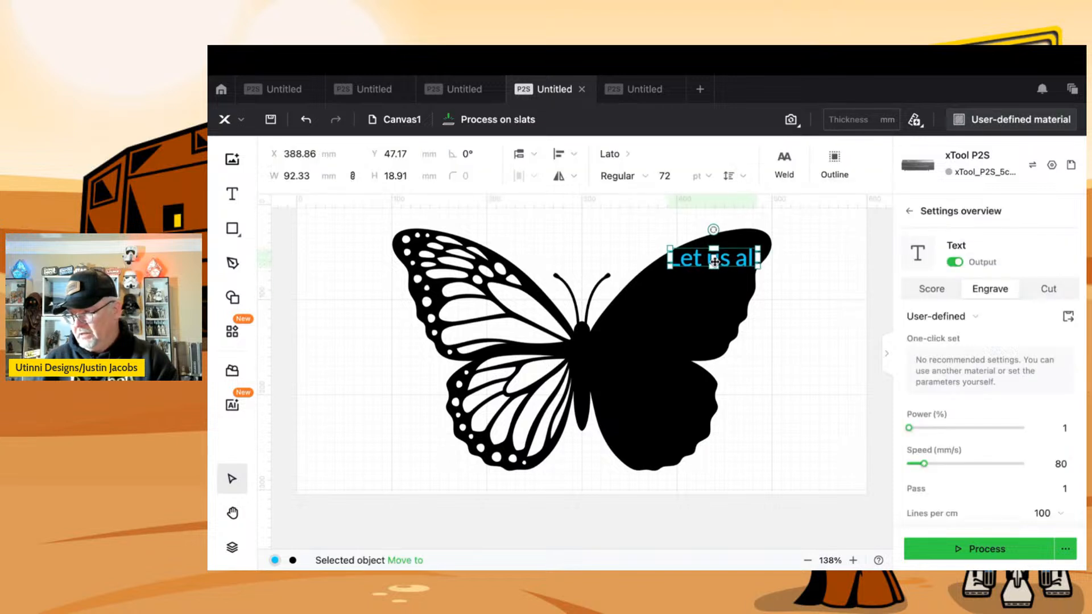
mouse_move(715, 261)
left_mouse_down()
mouse_move(714, 282)
mouse_move(711, 252)
mouse_move(716, 260)
left_mouse_up()
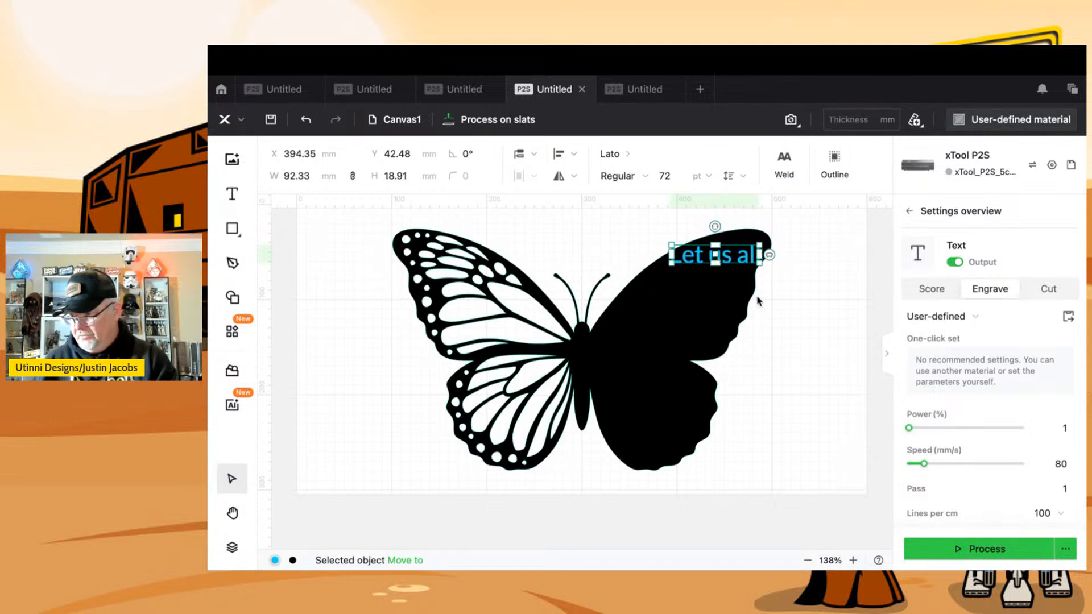
left_click(751, 288)
left_click(714, 259)
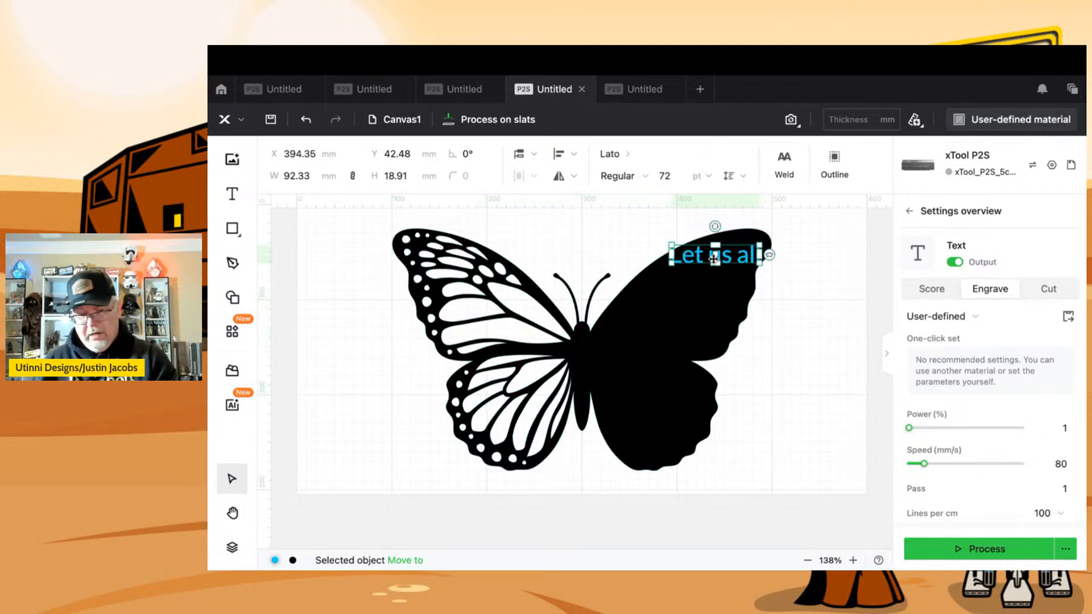
- Duplicate the "Let us all" text below itself at about Y 71 mm and change the copy to "Be like a"
key("super+v")
left_click_drag(731, 265, 704, 287)
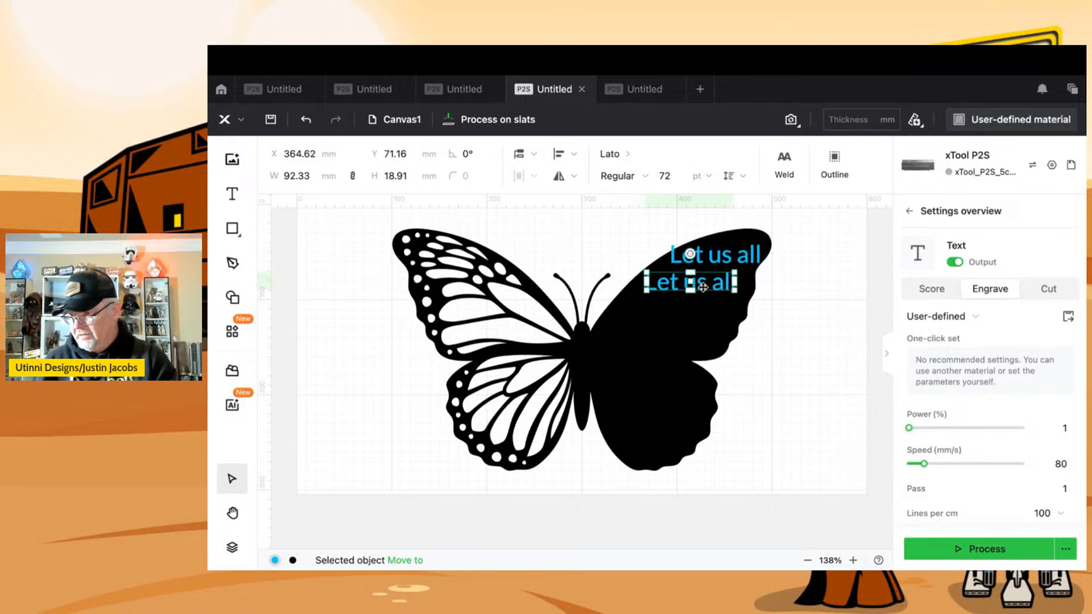
double_click(703, 284)
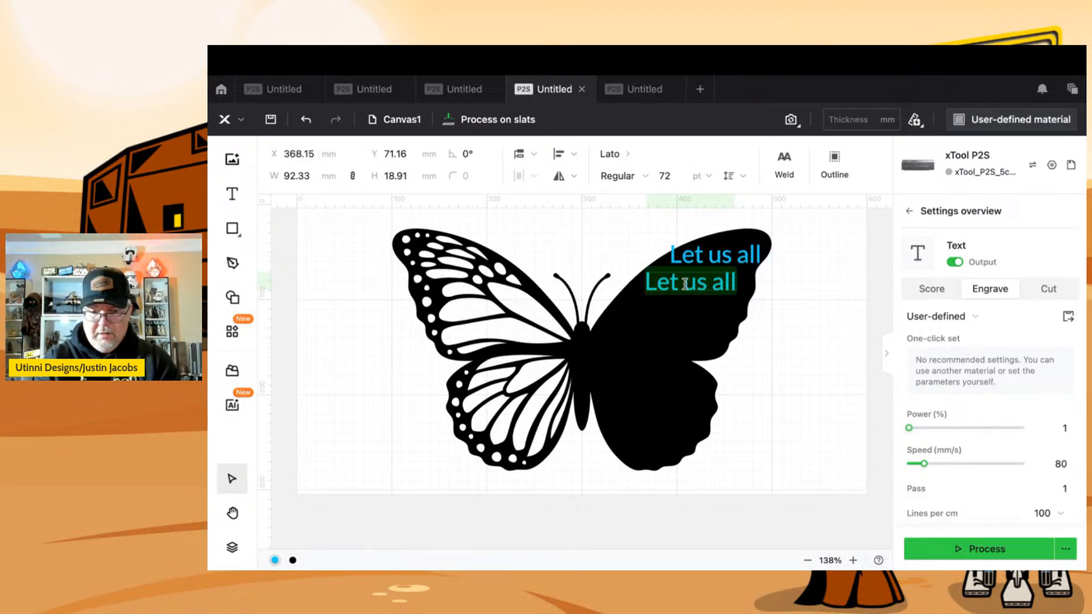
type("Be")
key("BackSpace")
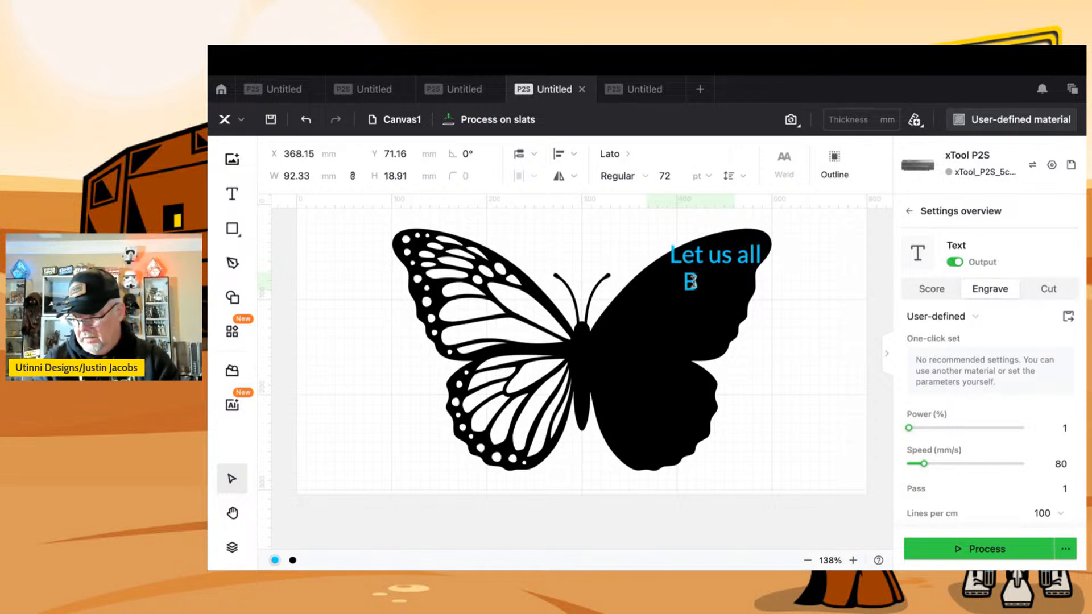
type("e like")
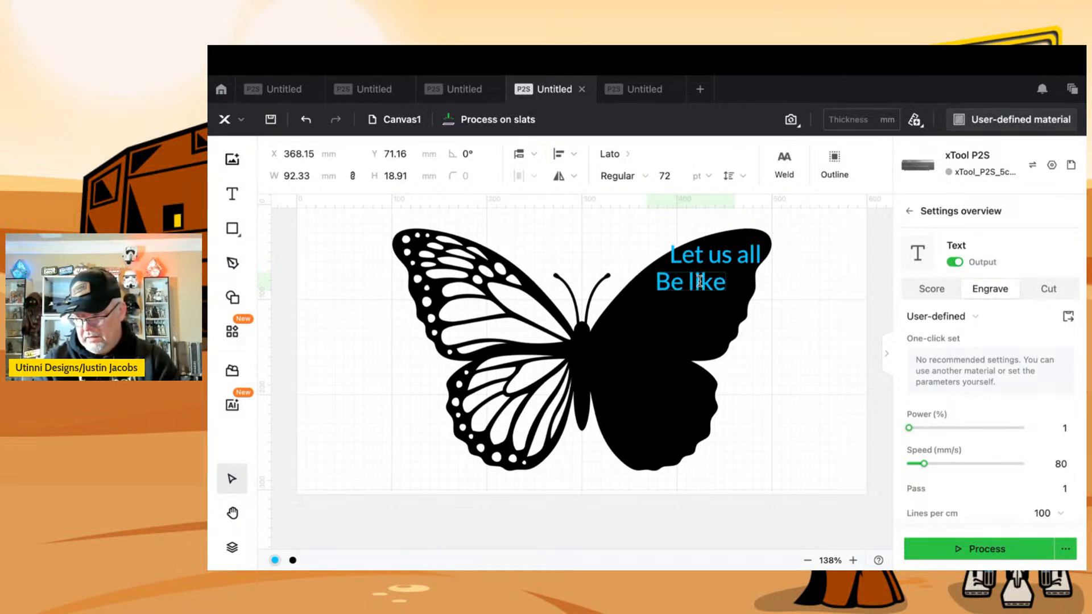
type(" a")
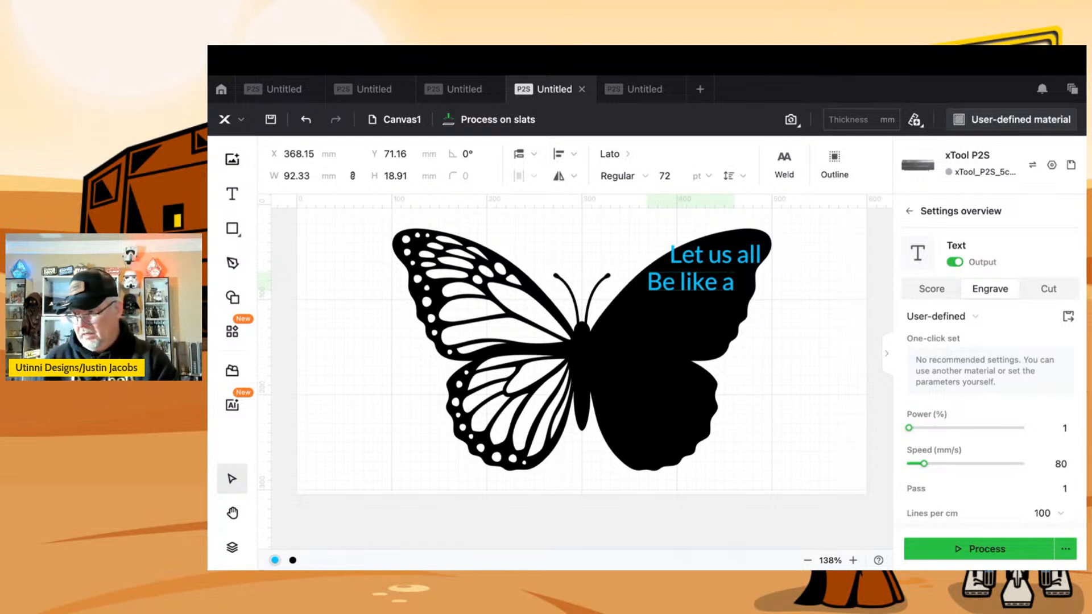
left_click(762, 338)
- Duplicate the "Be like a" text below itself at about X 348 mm, Y 97 mm and change the copy to "Butterfly"
left_click(699, 288)
left_click_drag(698, 288, 685, 311)
key("super+v")
double_click(685, 311)
type("Butterfly")
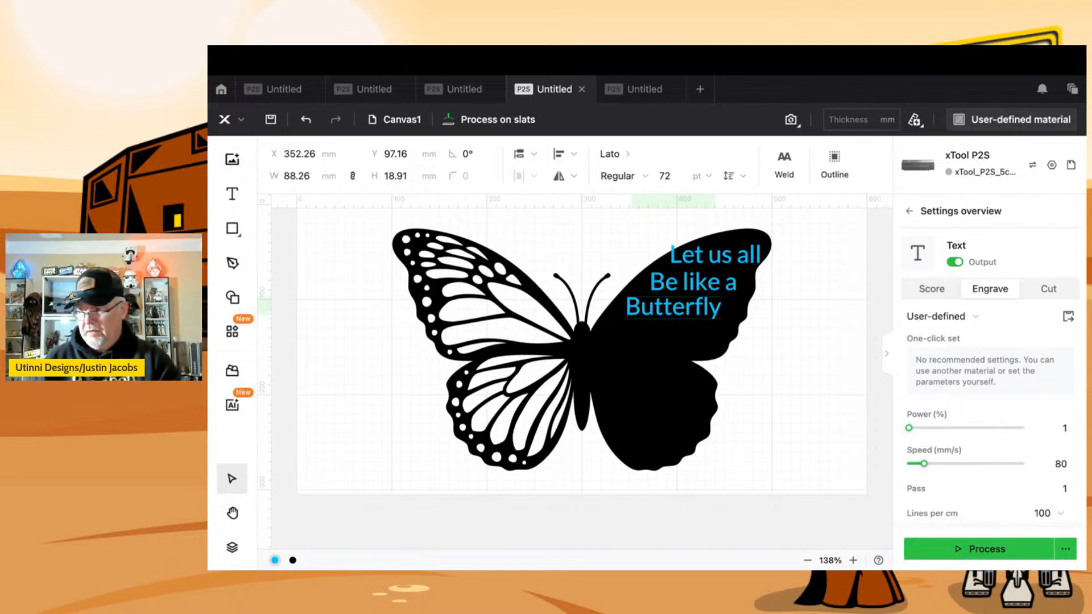
left_click(339, 246)
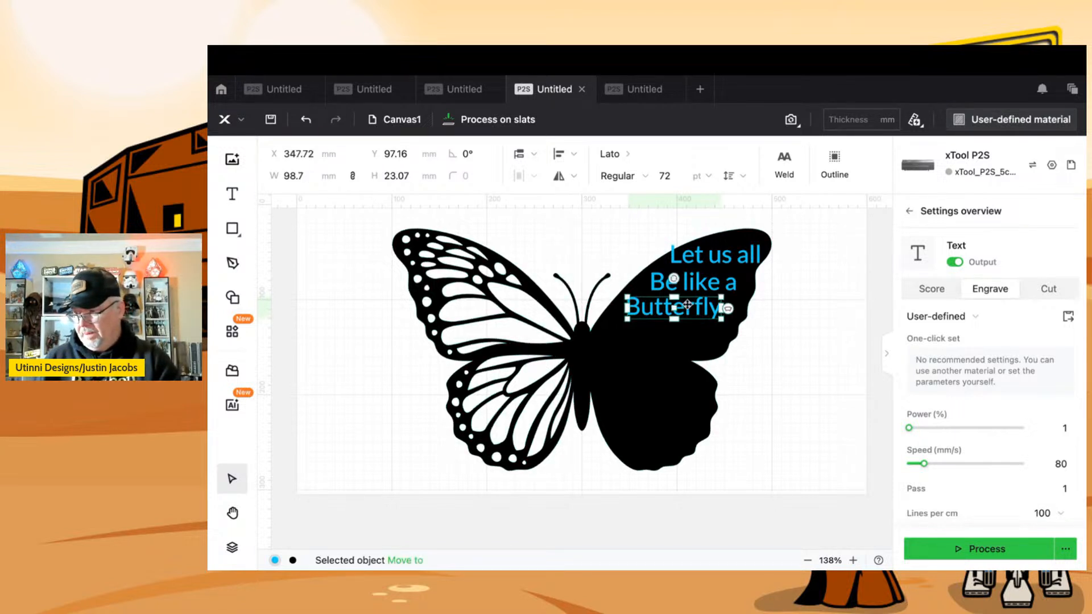
- Duplicate the "Butterfly" text below itself at about Y 121 mm and change the copy to "And Change"
left_click_drag(690, 305, 680, 334)
key("super+v")
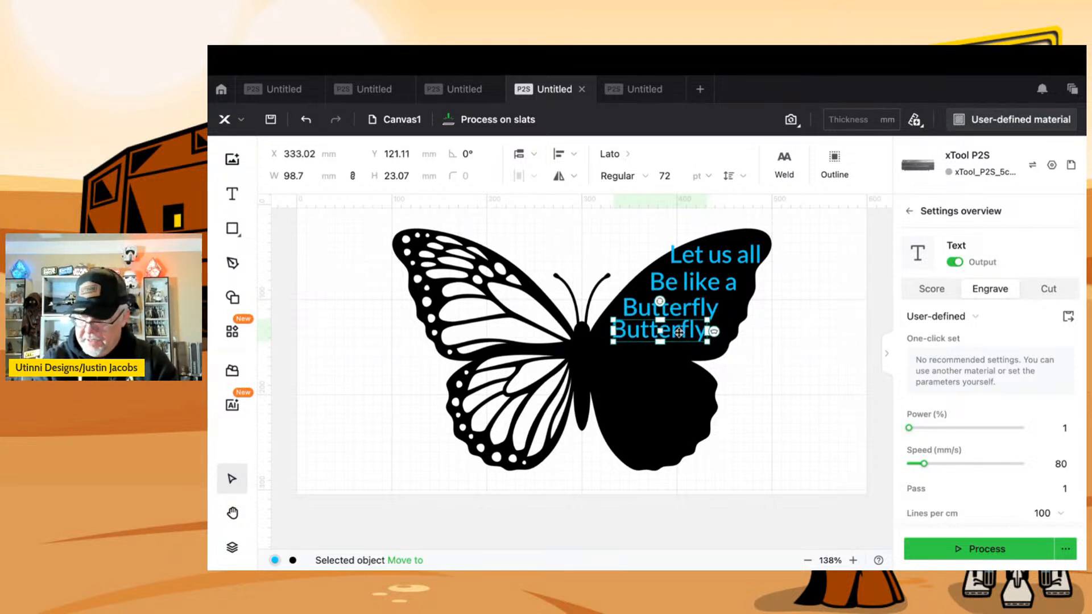
double_click(679, 332)
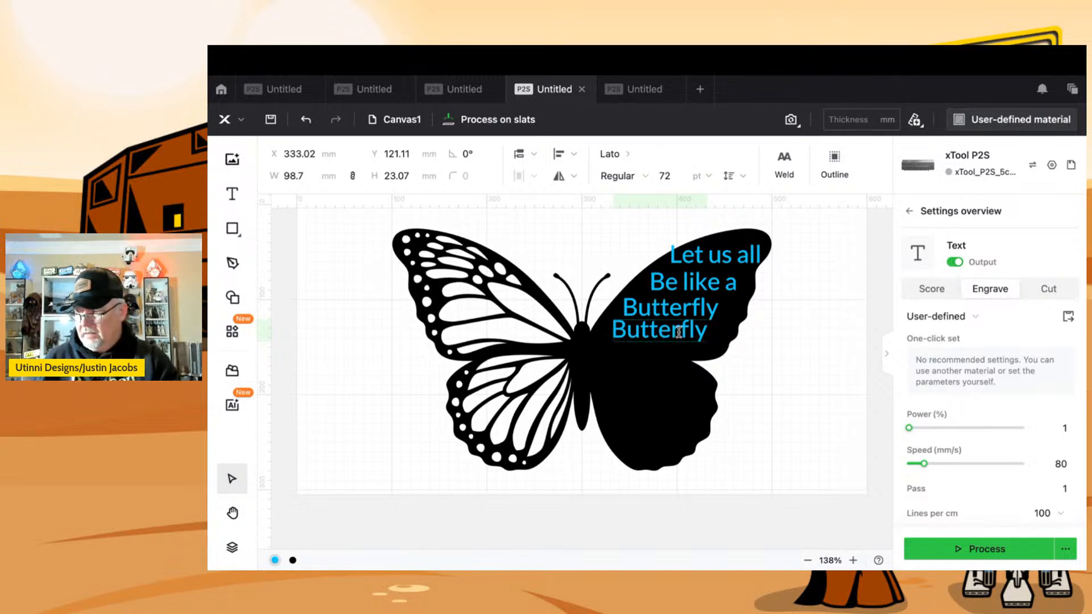
key("ctrl+a")
type("A")
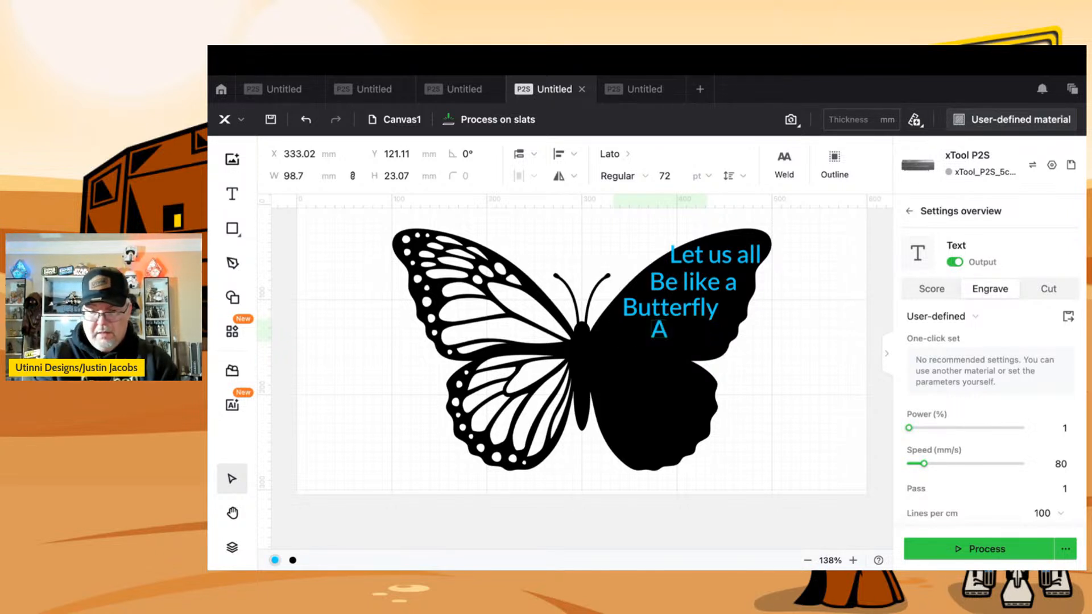
type("nd Change")
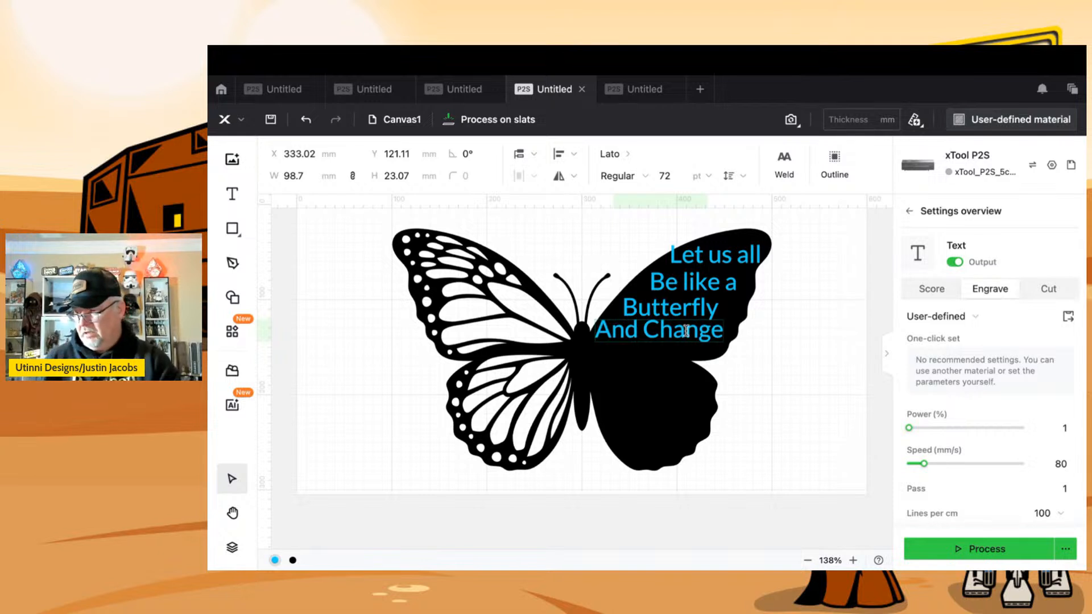
left_click(718, 340)
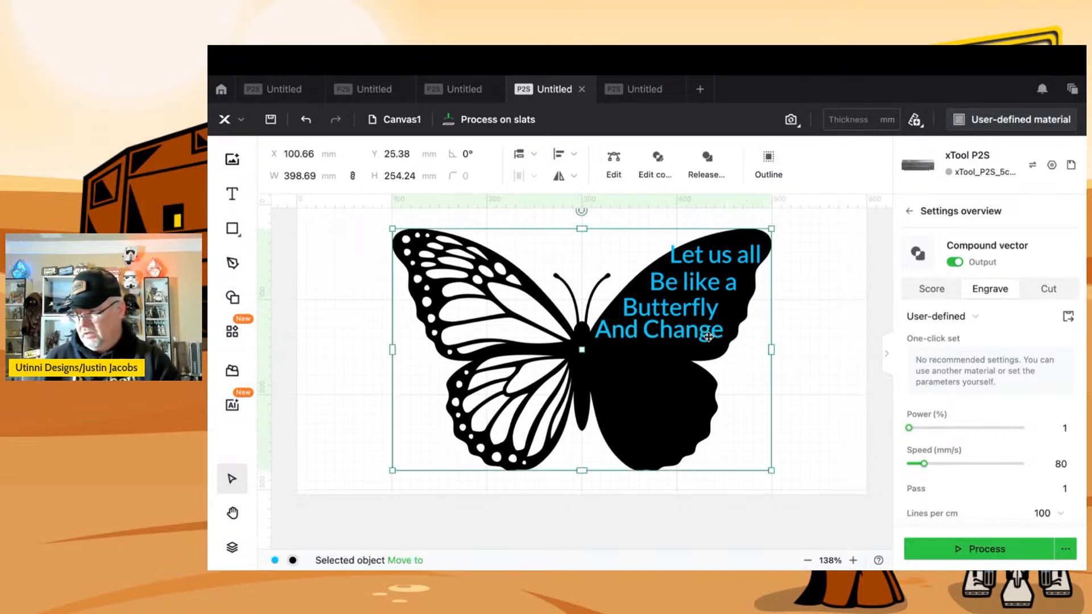
- Replace "And" with "&" in the "And Change" text and shift the line to about X 335 mm, Y 121 mm
left_click(616, 329)
left_click_drag(633, 330, 582, 336)
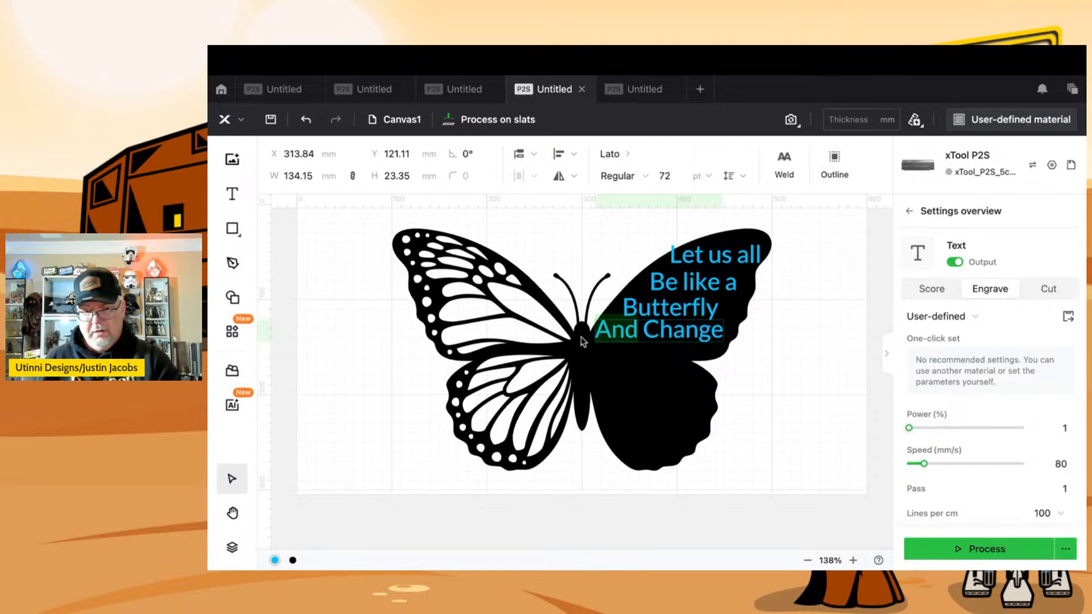
type("&")
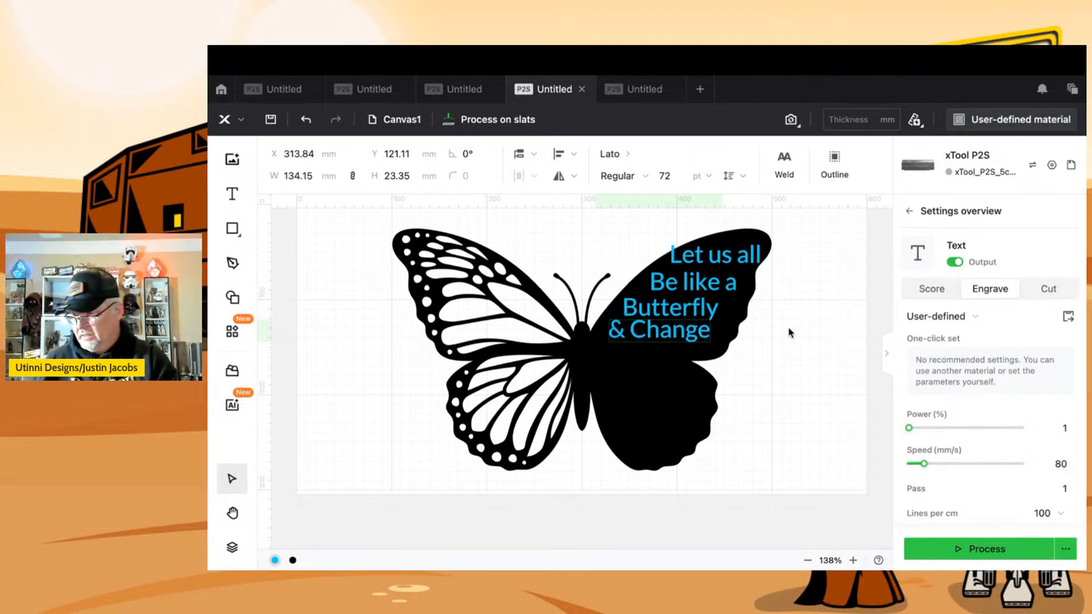
left_click(718, 333)
left_click_drag(689, 335, 692, 334)
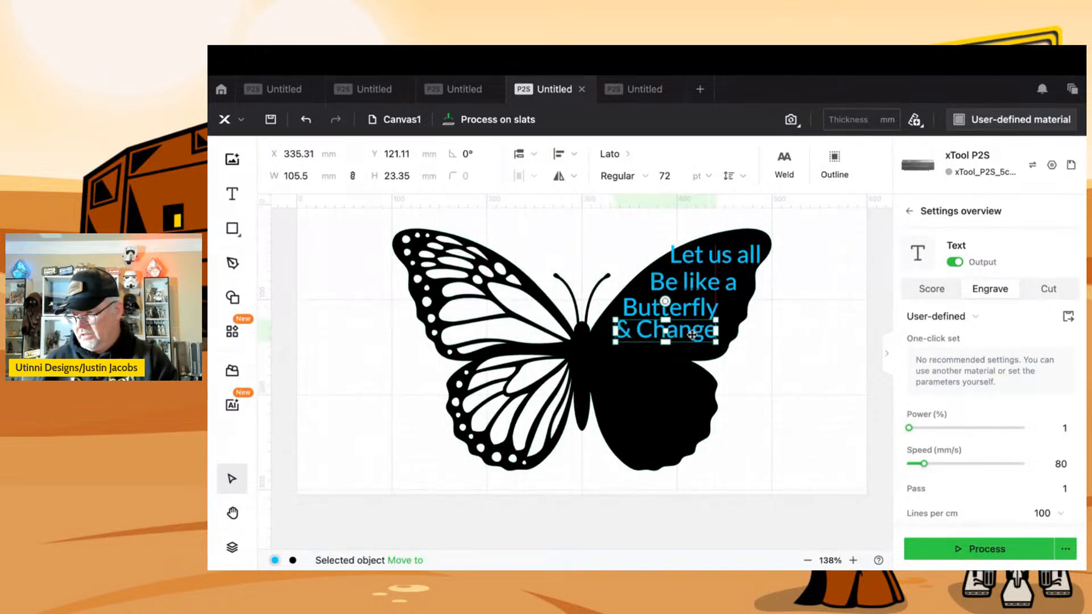
- Duplicate the "& Change" text below itself at about X 335 mm, Y 153 mm and change the copy to "Over time"
key("super+c")
key("super+v")
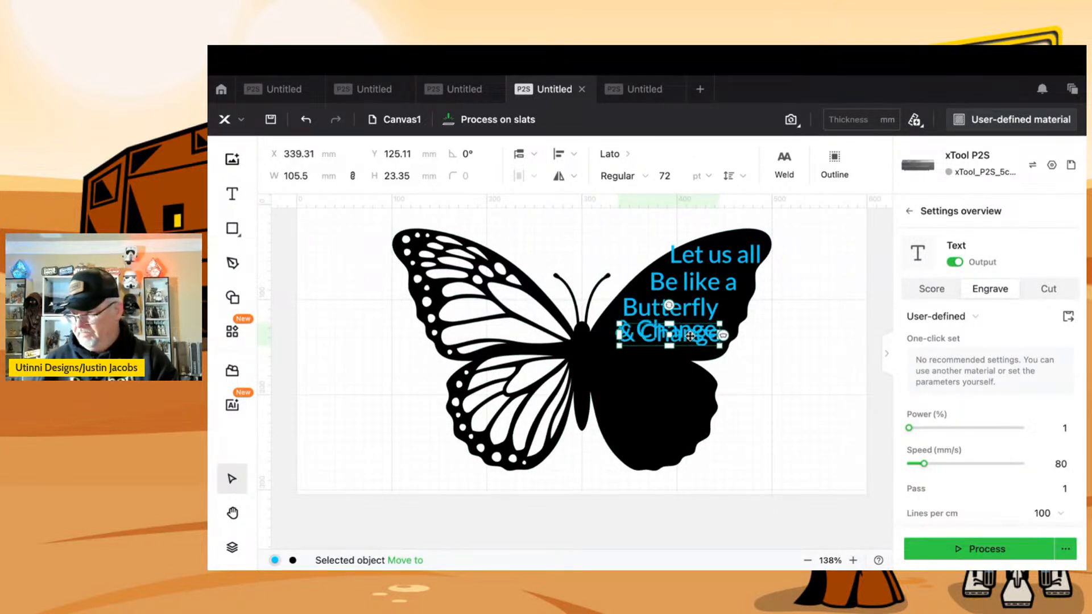
left_click_drag(690, 335, 686, 361)
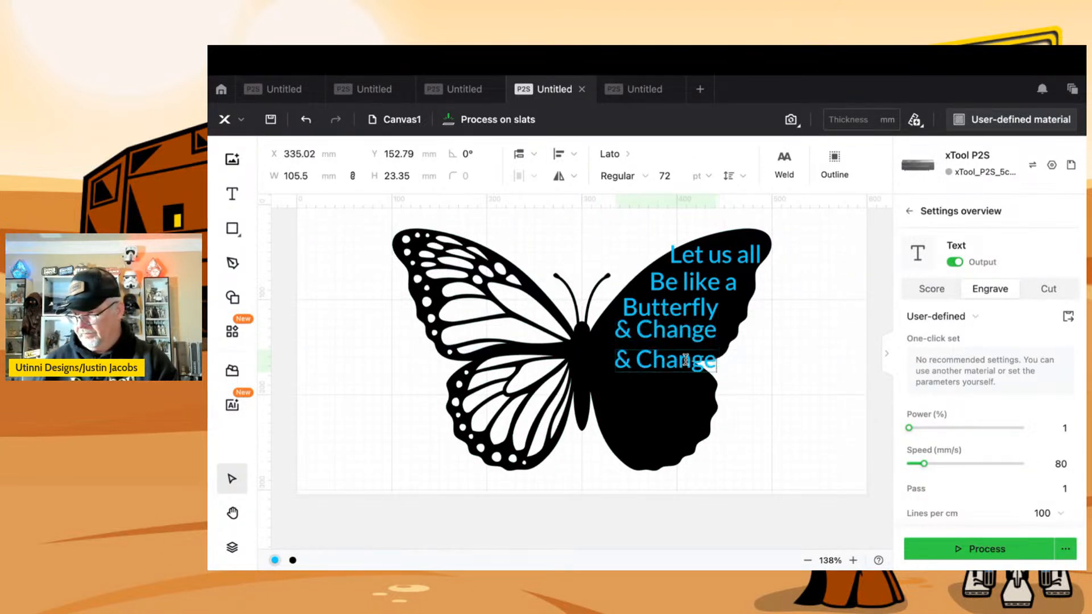
double_click(686, 360)
type("Ov")
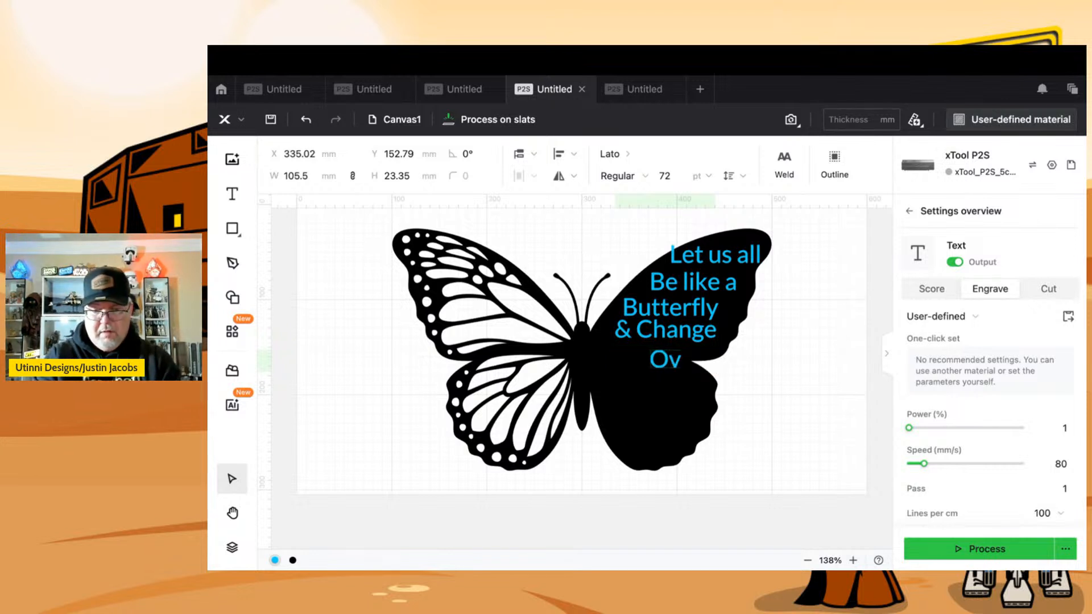
type("er Time")
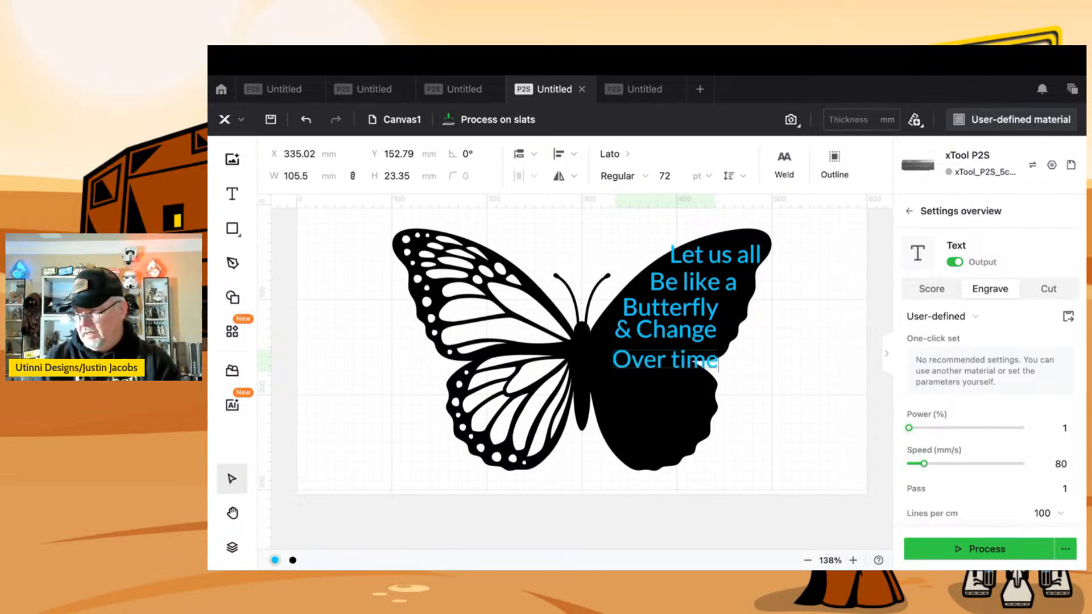
- Change "& Change" to "& change" and move the "Over time" text close beneath it to about X 319 mm, Y 144 mm
double_click(644, 336)
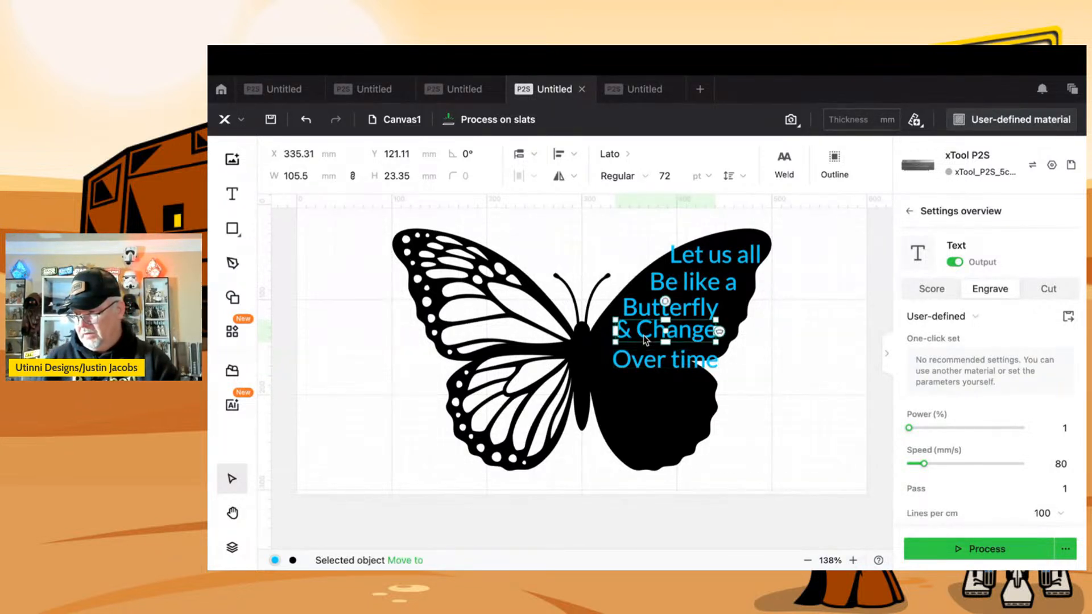
left_click_drag(642, 335, 652, 332)
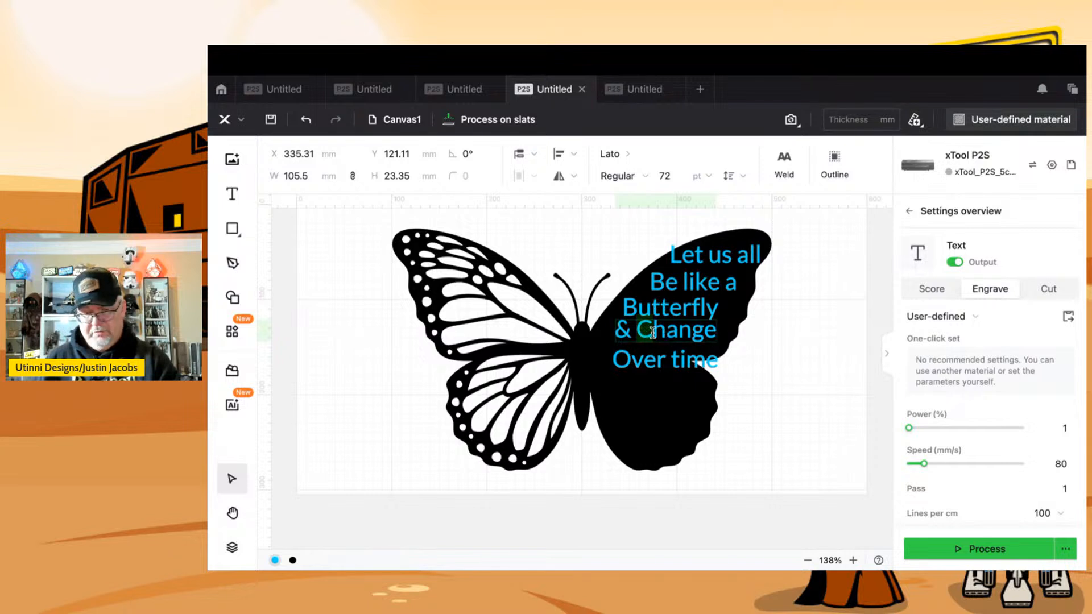
type("c")
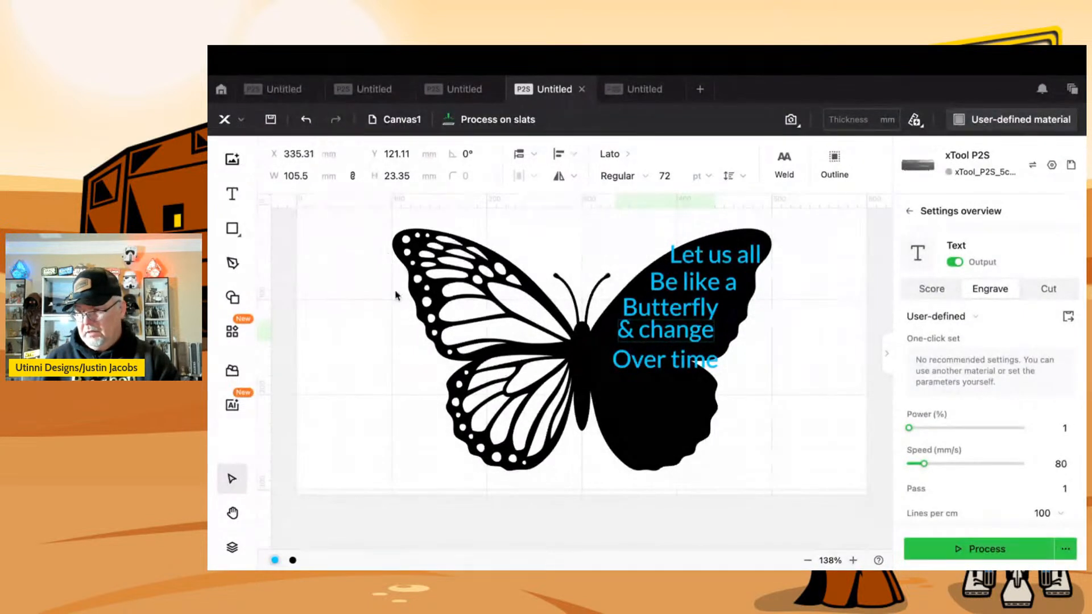
left_click(382, 302)
left_click_drag(682, 362, 668, 353)
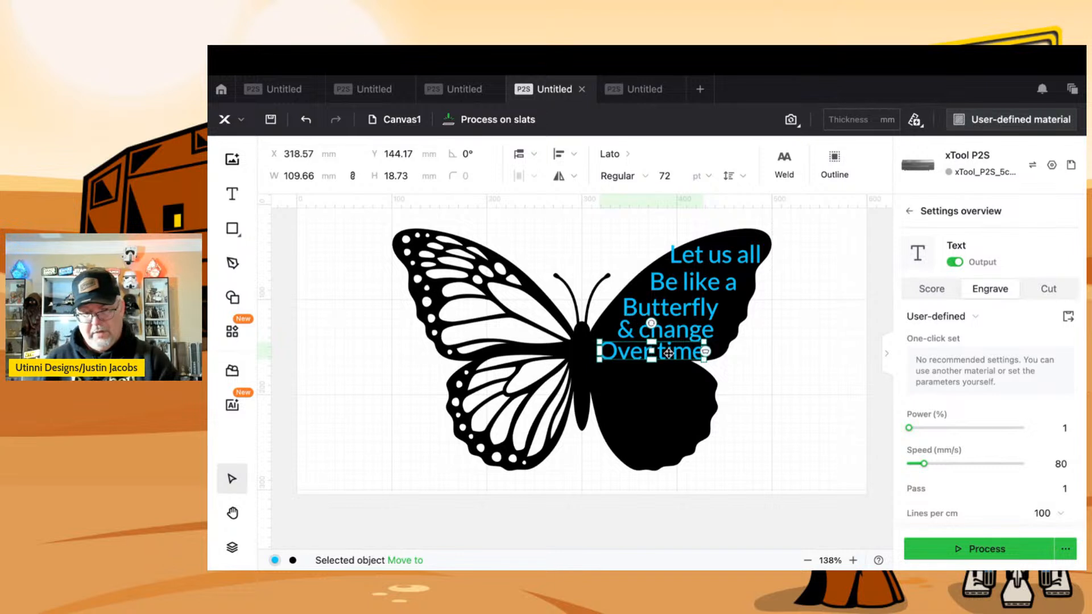
- Duplicate "Over time" onto the lower right wing, change the copy to "To become" and place it at about X 318 mm, Y 172 mm
left_click_drag(668, 354, 697, 380)
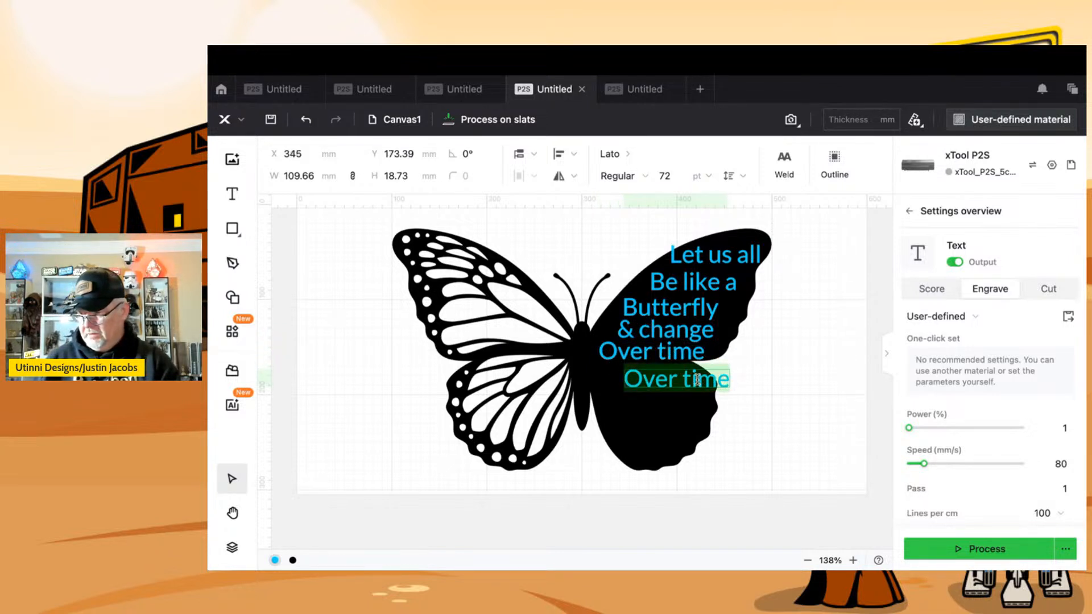
double_click(697, 380)
type("In")
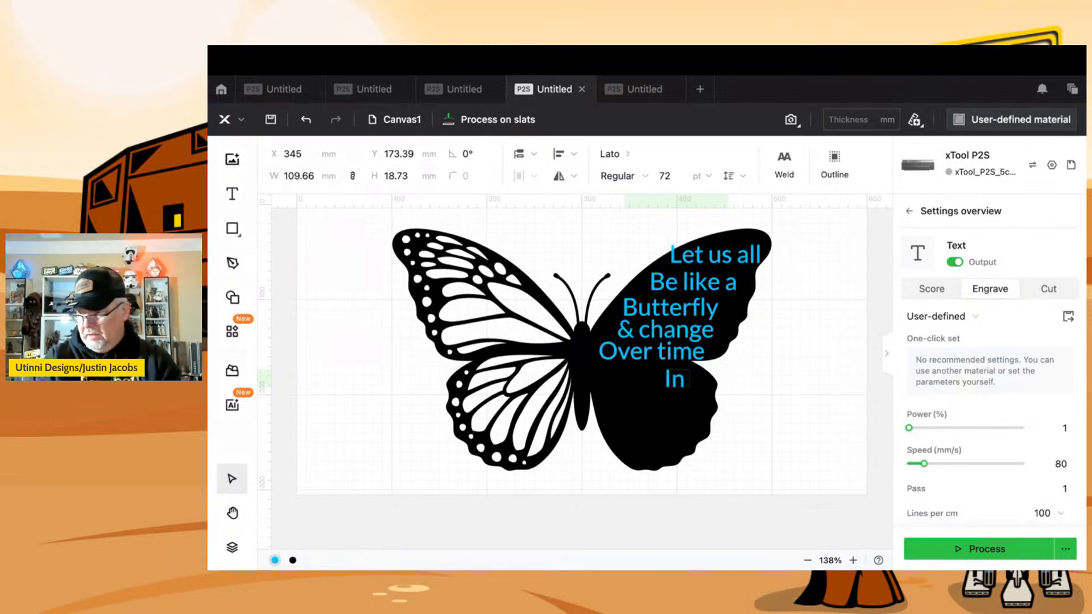
key("BackSpace")
key("BackSpace")
type("To Be")
key("BackSpace")
key("BackSpace")
key("BackSpace")
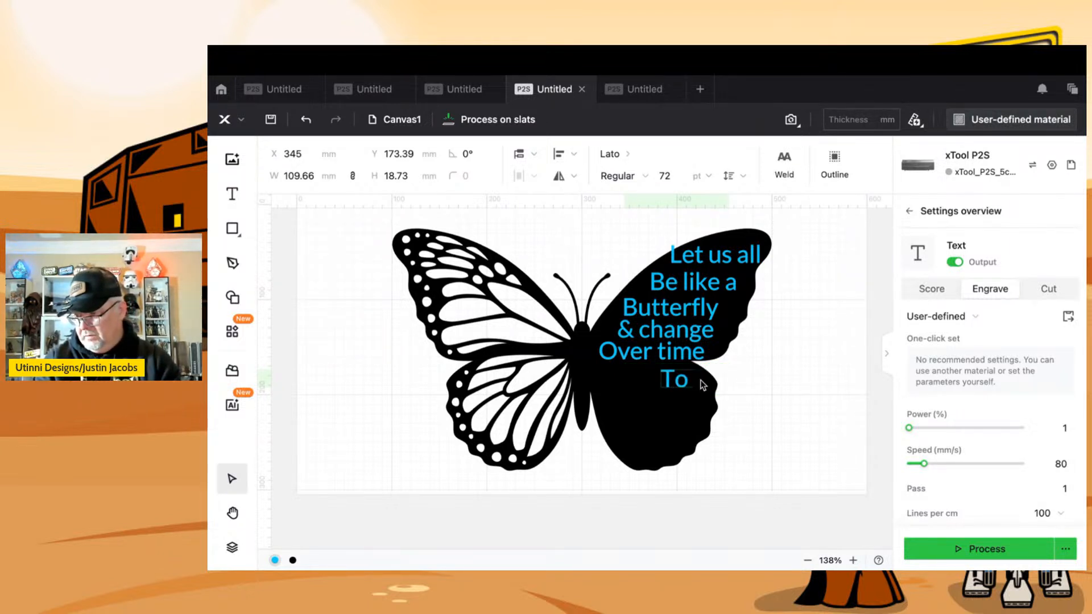
type("become")
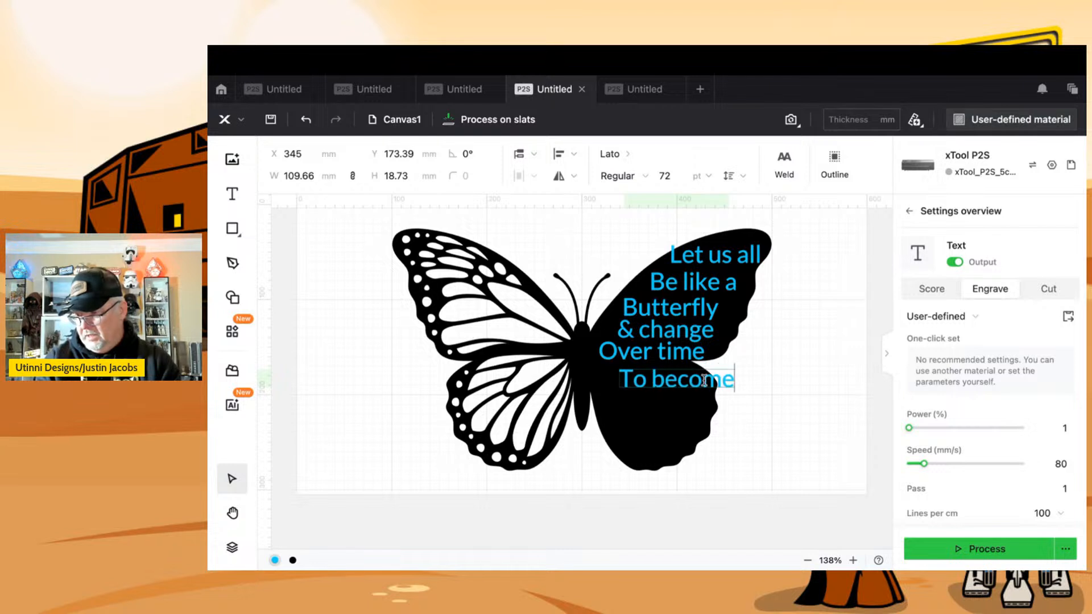
key("Escape")
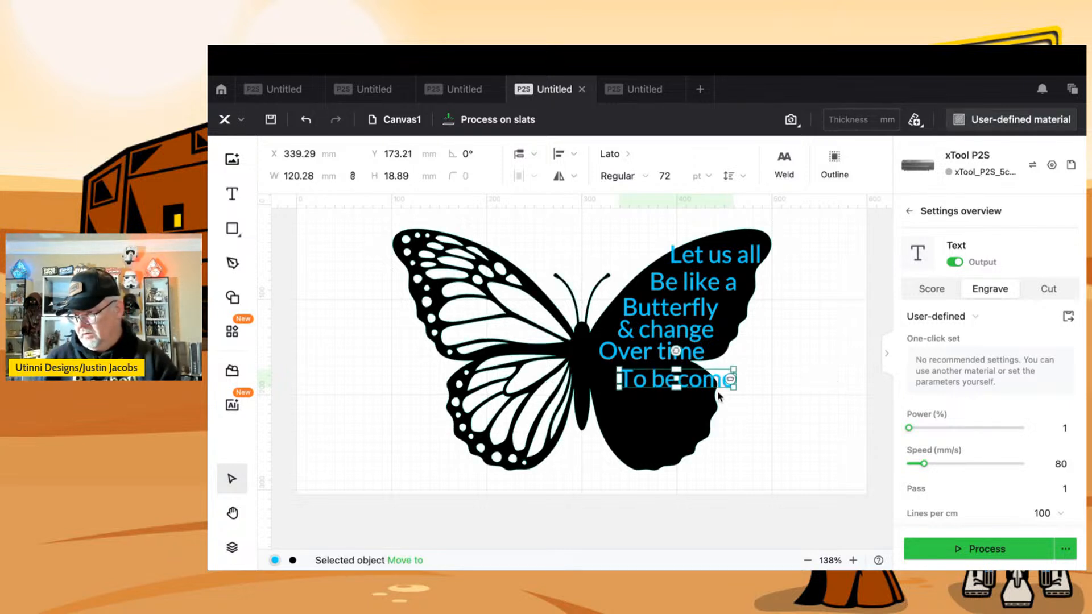
left_click_drag(716, 384, 697, 383)
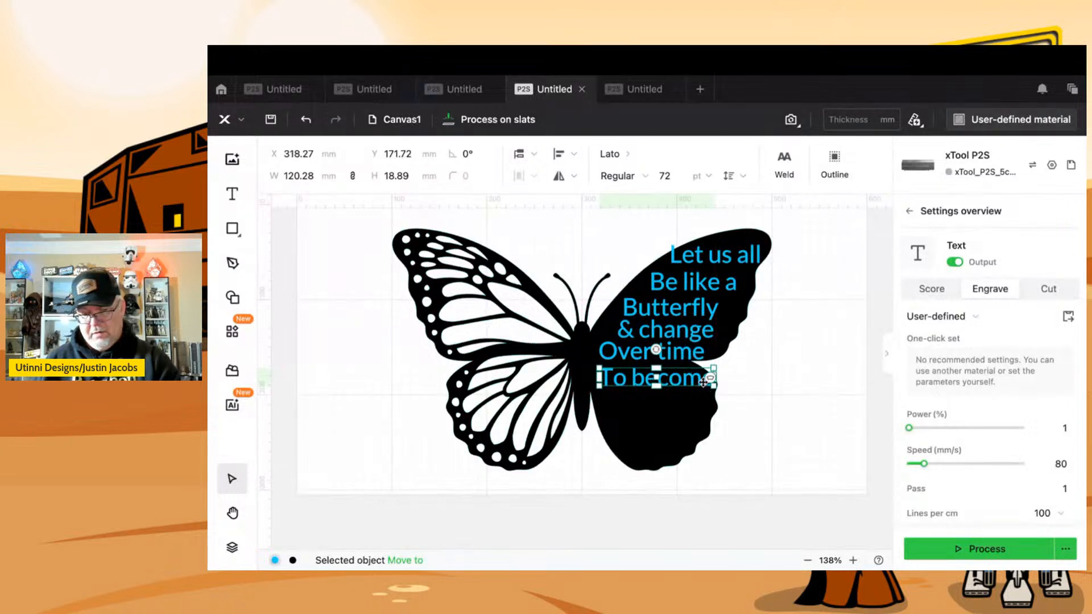
- Duplicate the "To become" text just below itself at about X 323 mm, Y 191 mm and change the copy to "Something"
key("super+v")
left_click_drag(704, 387, 705, 403)
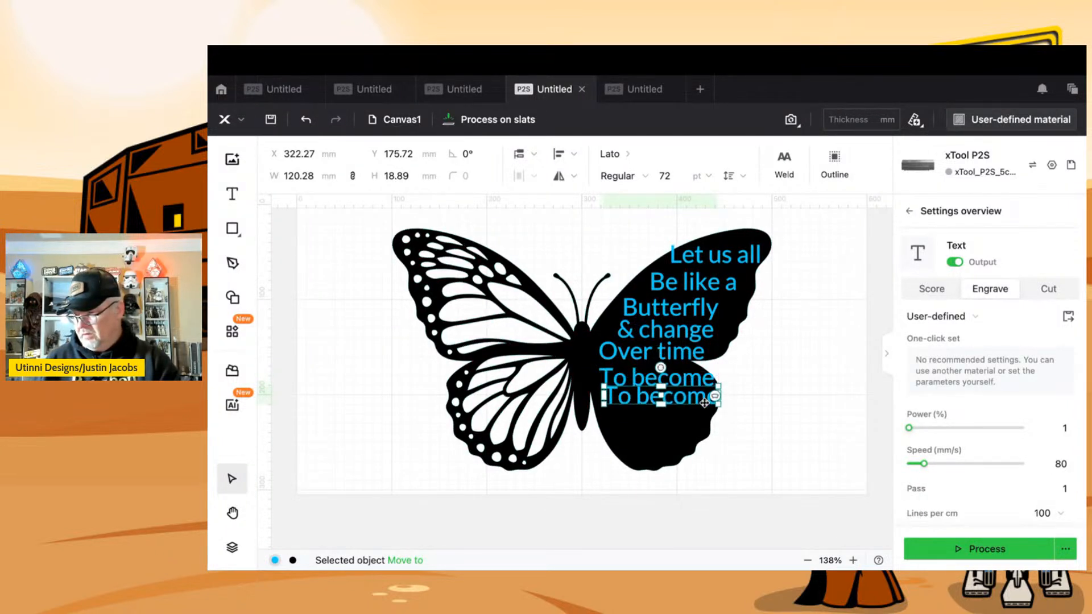
double_click(705, 403)
type("Somthing")
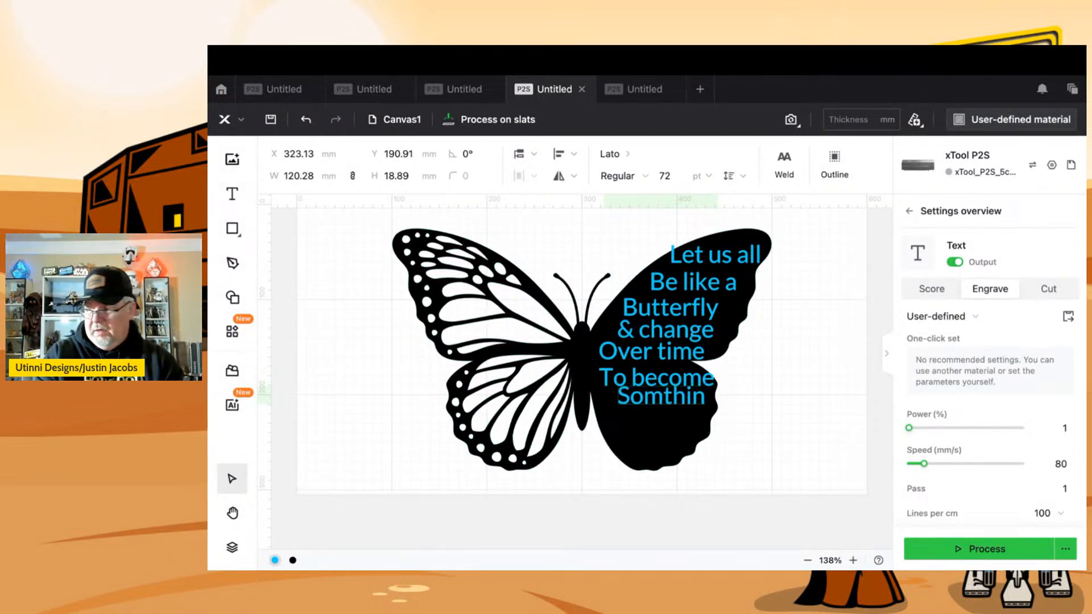
key("BackSpace")
key("BackSpace")
key("BackSpace")
key("BackSpace")
key("BackSpace")
type("ething")
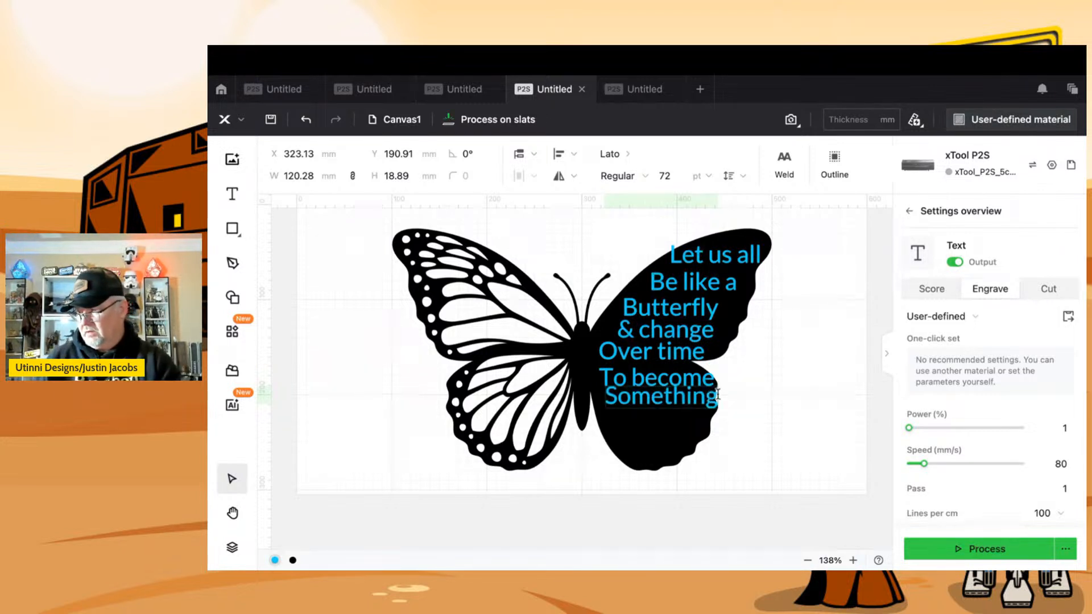
- Move "Something" slightly down, duplicate it below at about X 329 mm, Y 220 mm and change the copy to "Beautiful"
left_click(715, 396)
left_click_drag(703, 404, 703, 430)
key("super+v")
double_click(703, 430)
double_click(702, 429)
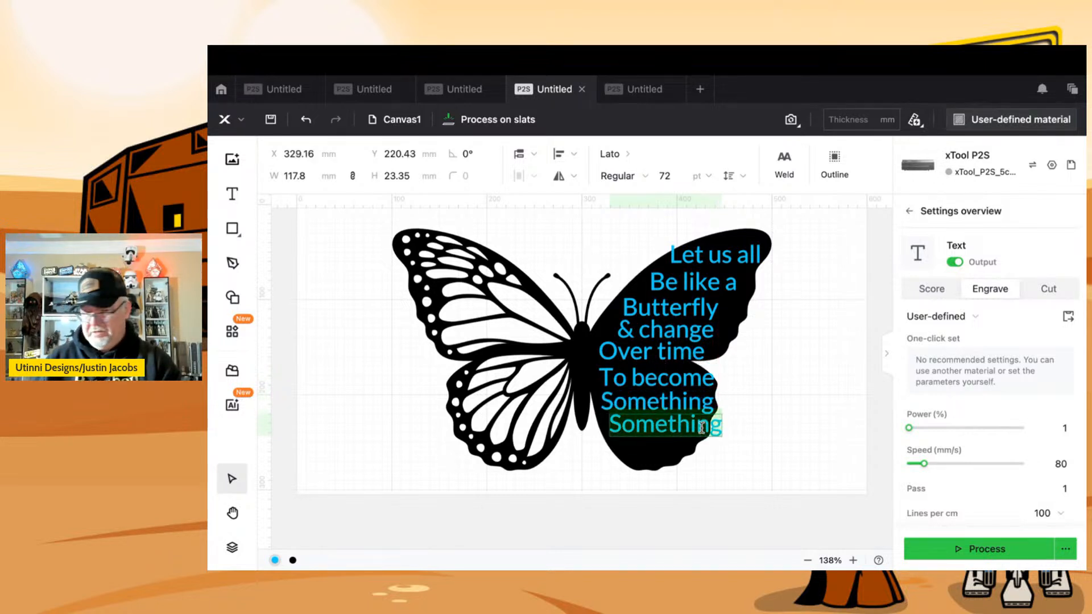
type("Beatu")
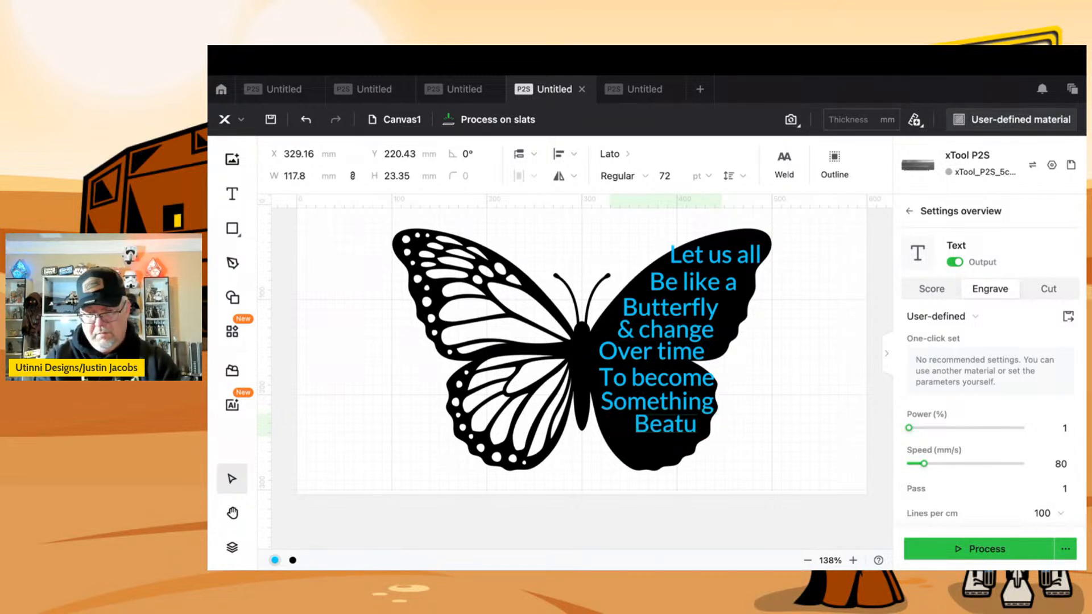
key("BackSpace")
key("BackSpace")
type("utiful")
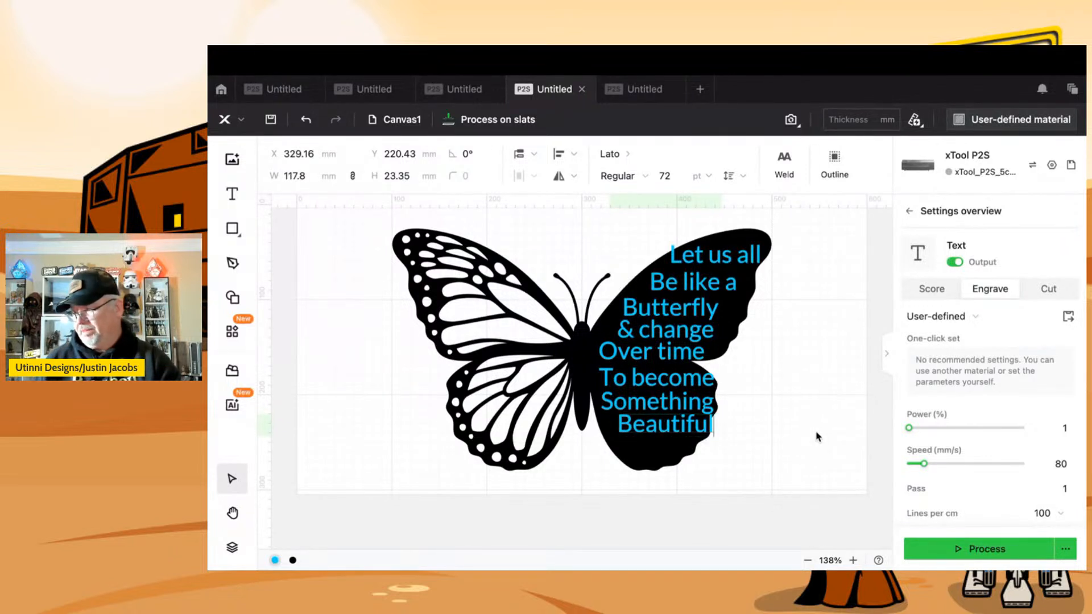
- Move "Beautiful" left to about X 330 mm and scale the "To become" text down to about 67.4 pt
left_click(710, 427)
left_click_drag(686, 437, 677, 438)
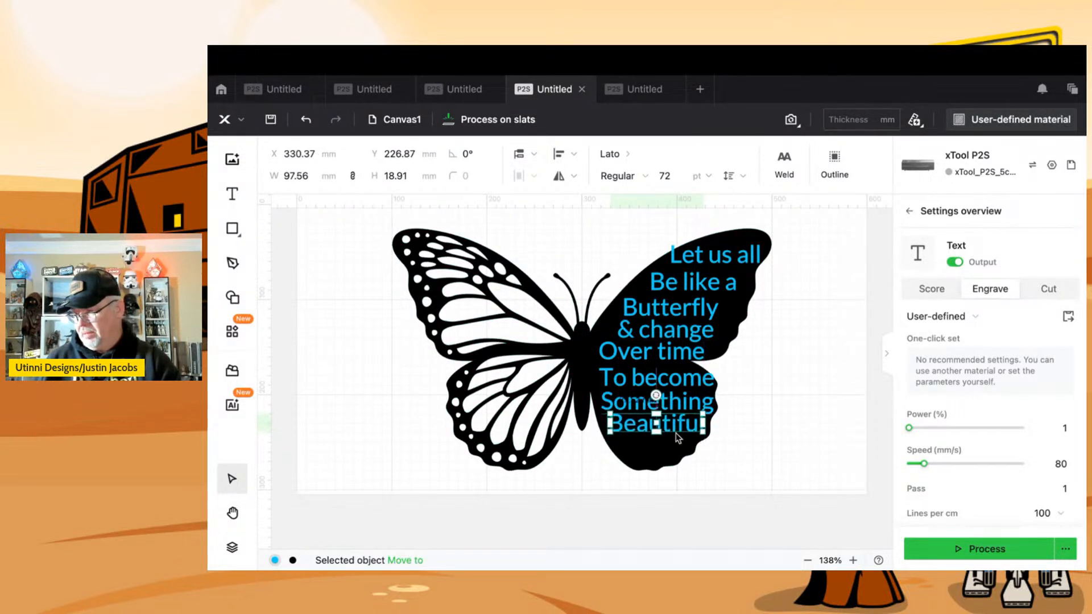
left_click(745, 441)
left_click(693, 386)
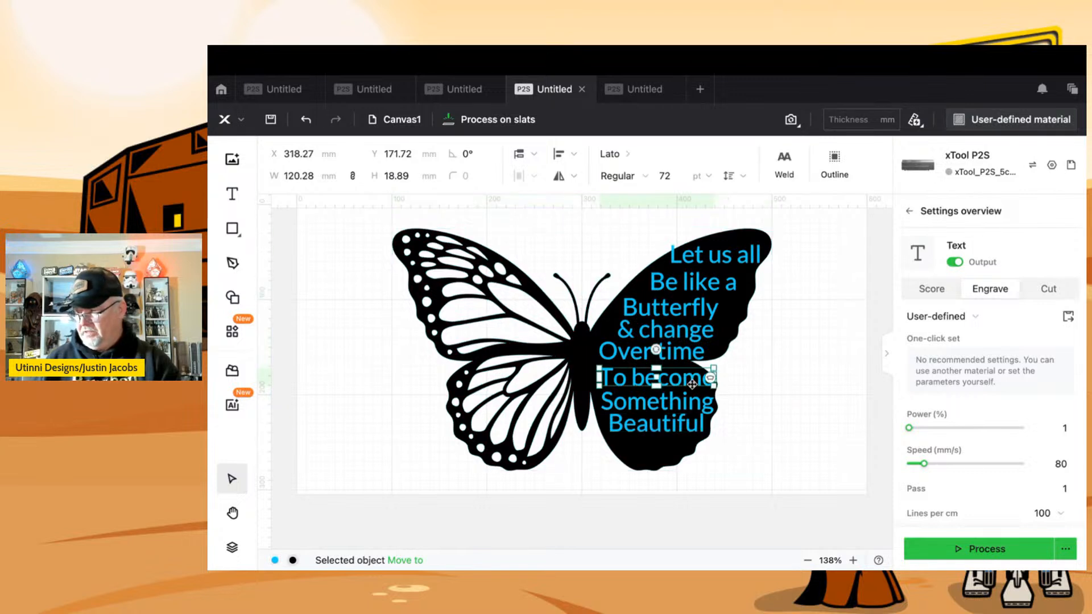
left_click_drag(690, 382, 706, 367)
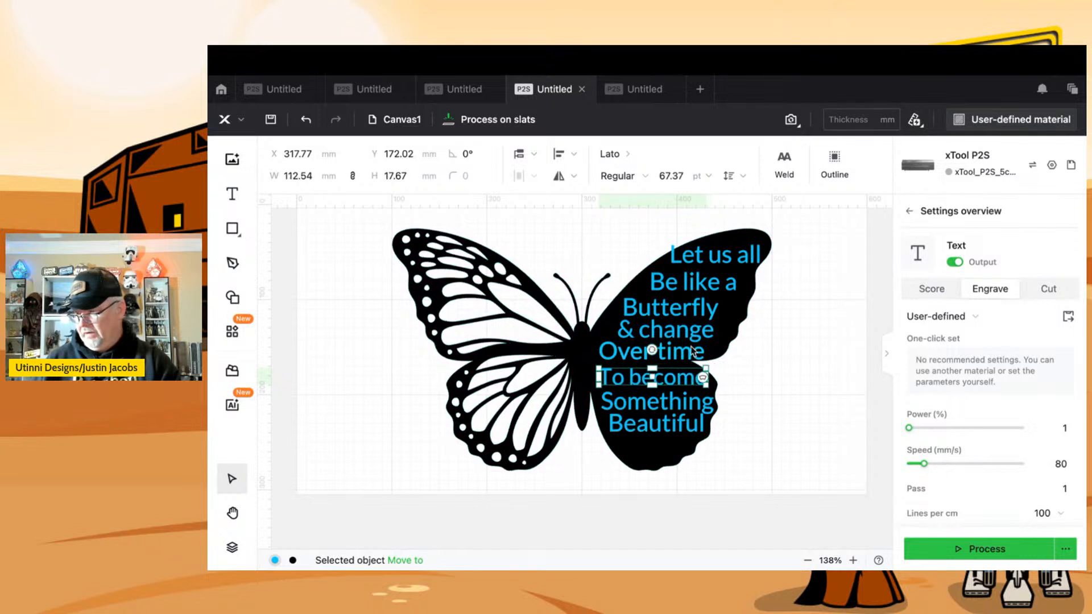
- Apply a slight curve to the "Over time", "Let us all" and "Beautiful" text lines to follow the wing shape
left_click(704, 353)
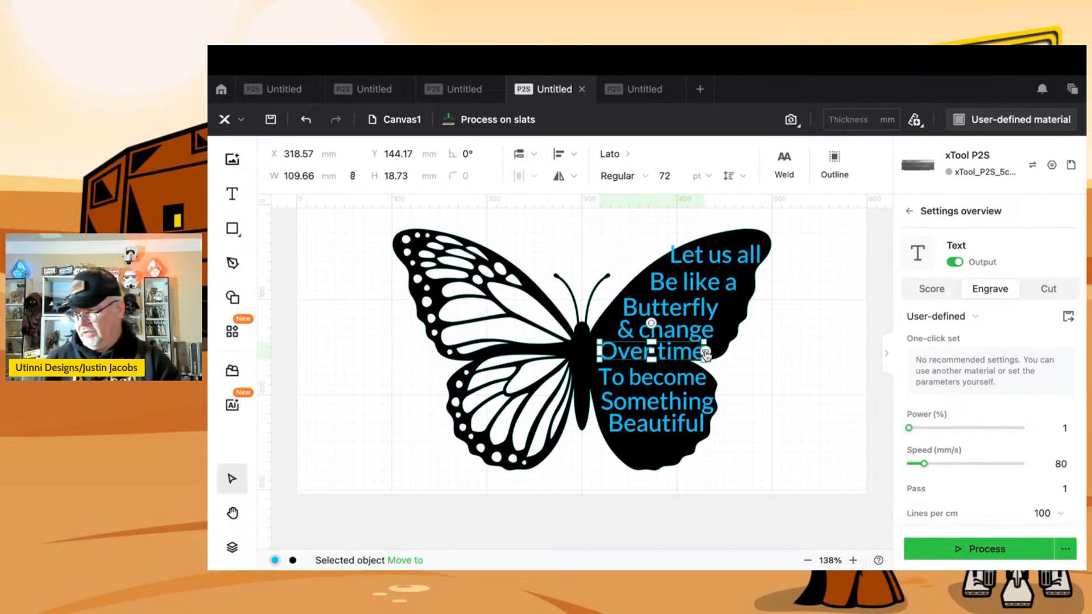
mouse_move(706, 354)
left_mouse_down()
mouse_move(719, 345)
mouse_move(715, 355)
left_mouse_up()
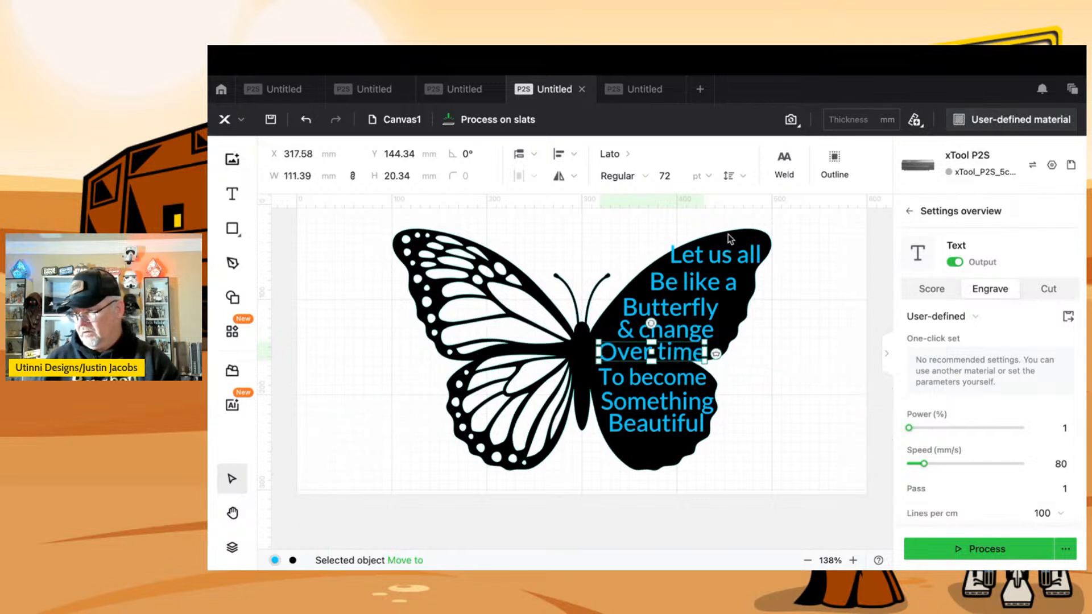
left_click(728, 253)
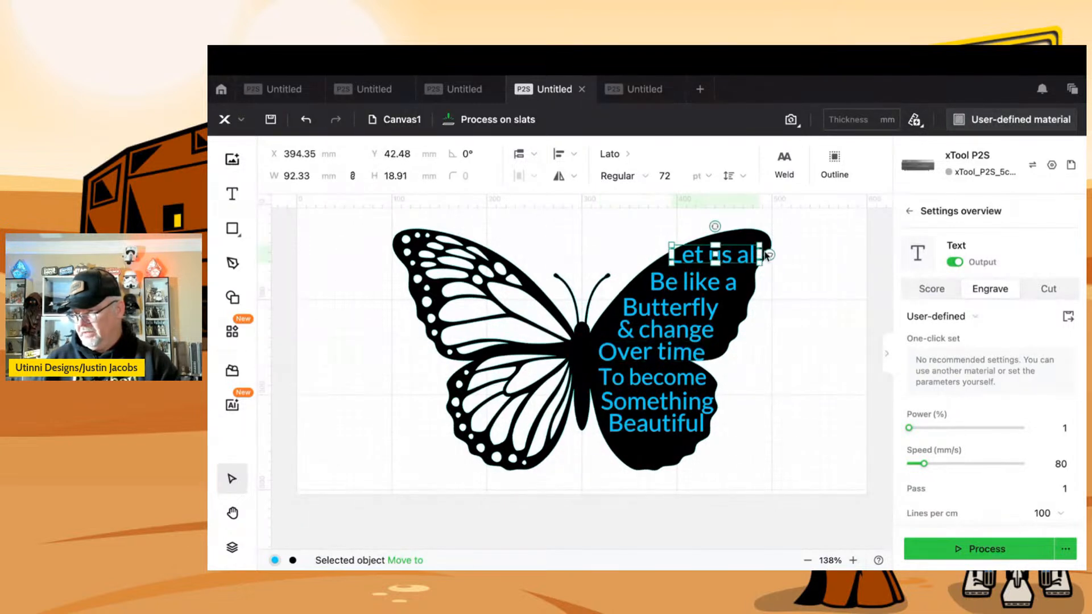
left_click_drag(770, 256, 771, 259)
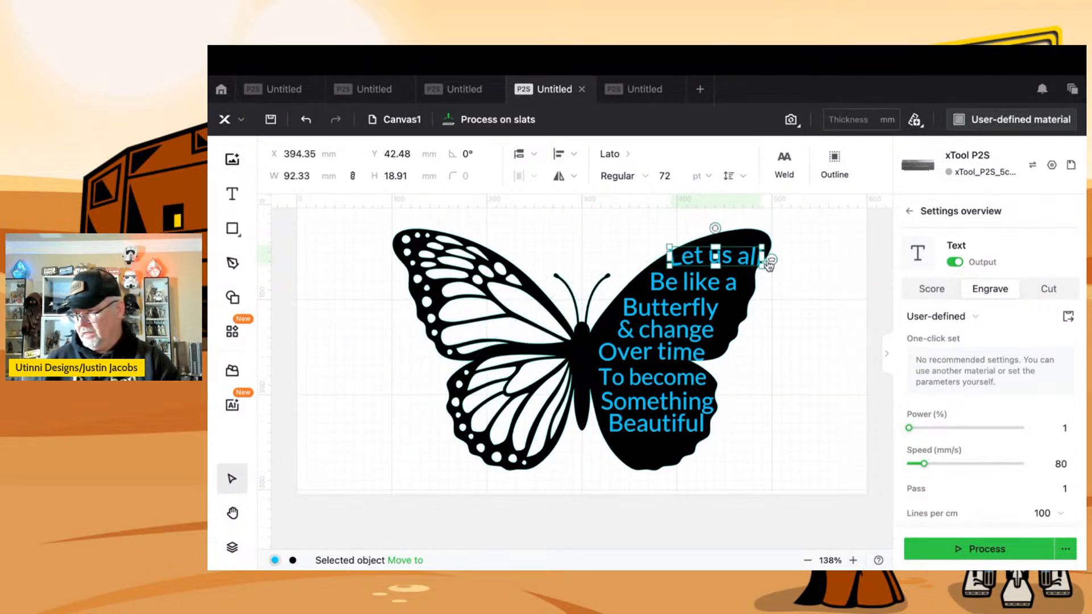
left_click(737, 283)
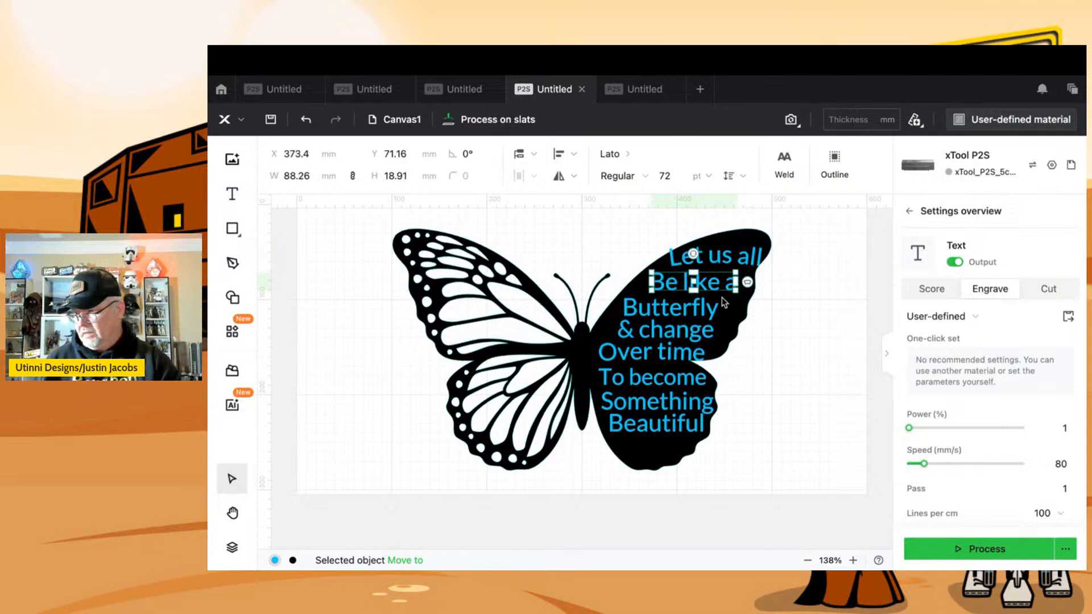
left_click(709, 425)
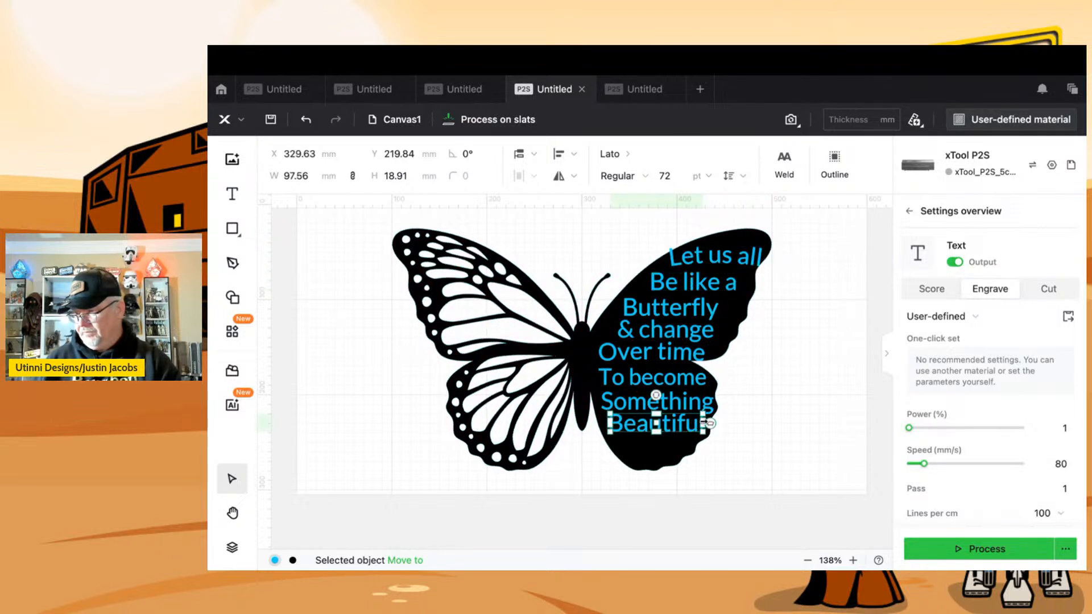
left_click_drag(710, 425, 694, 436)
- Nudge "Something" slightly down between its neighbouring lines and scale it down to about 68.9 pt
left_click(687, 404)
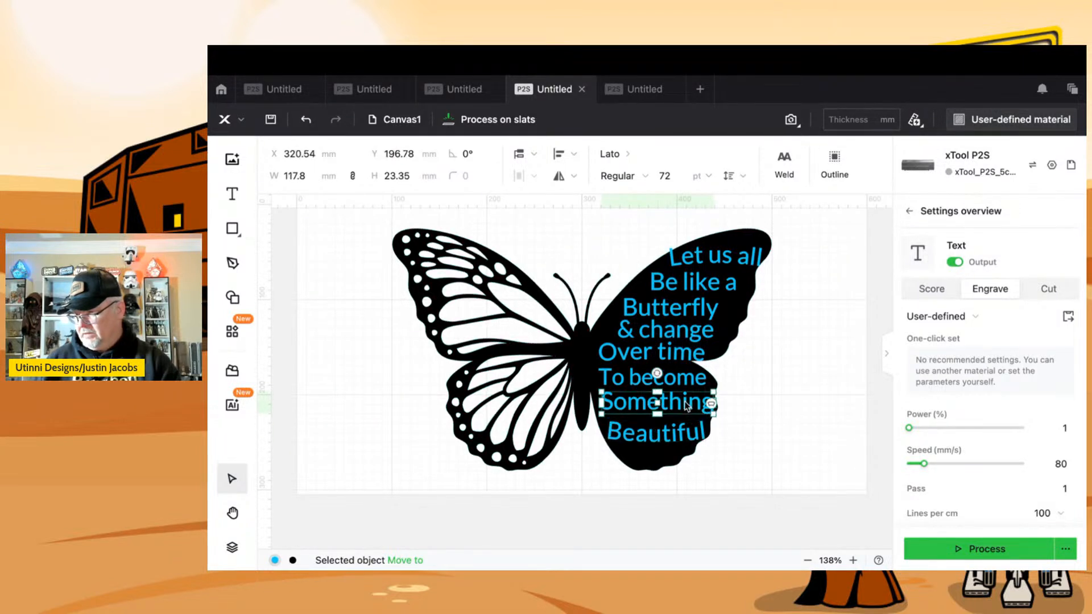
key("Down")
key("Down")
key("Down")
key("Down")
key("Down")
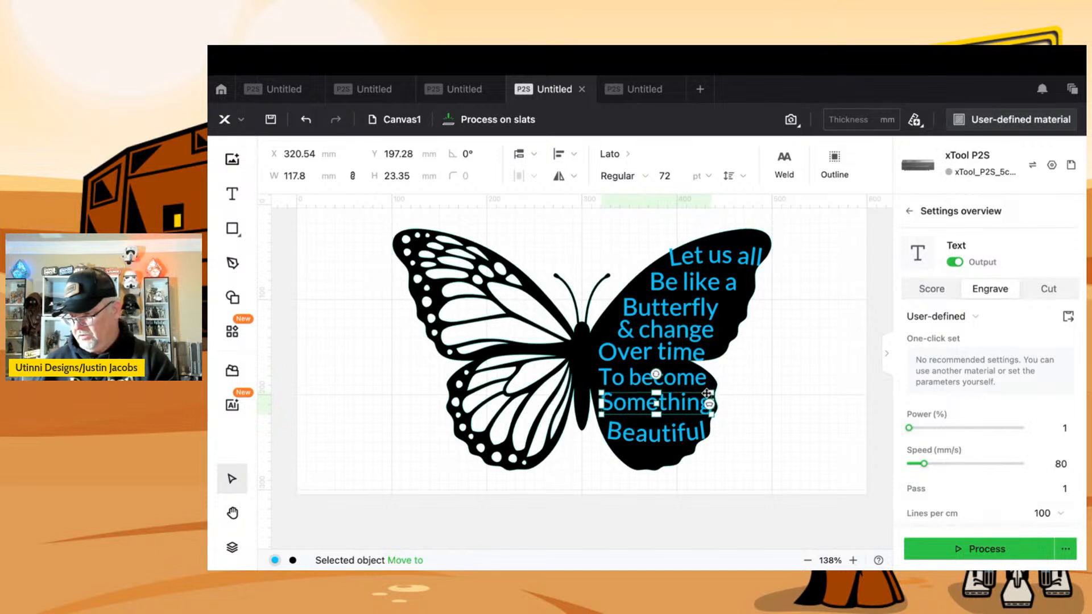
left_click_drag(714, 392, 685, 404)
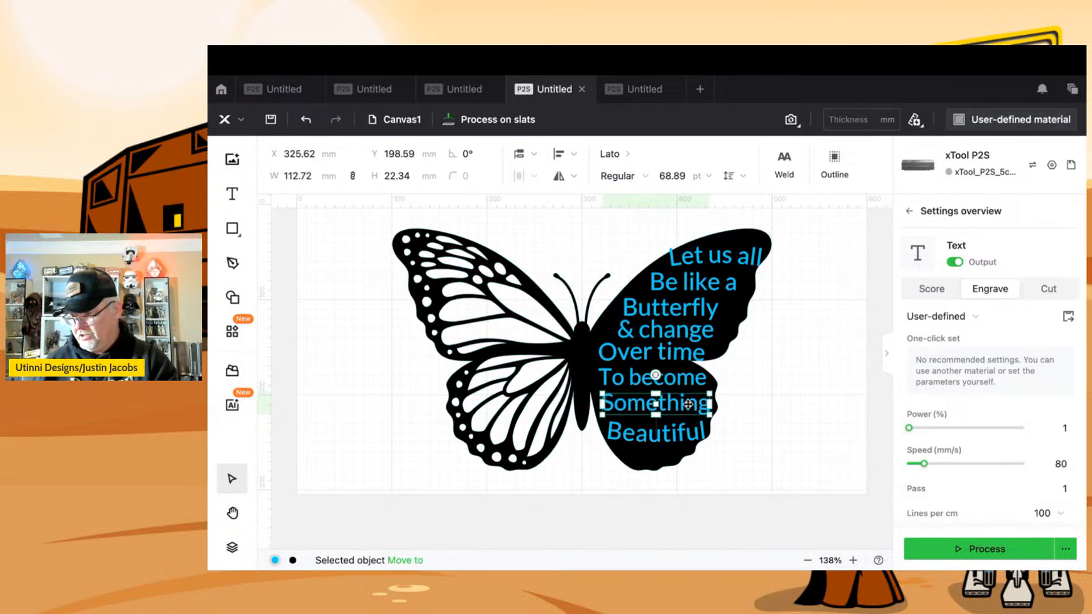
- Select all the quote lines through the Cyan layer and group them into one object
left_click(750, 392)
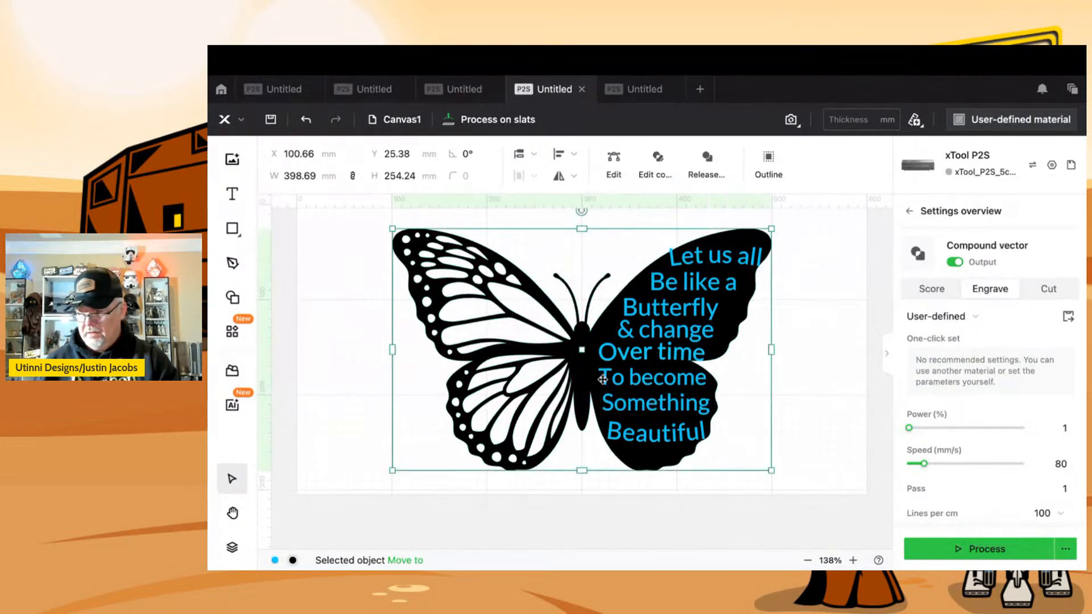
left_click(232, 549)
left_click(232, 550)
left_click(232, 550)
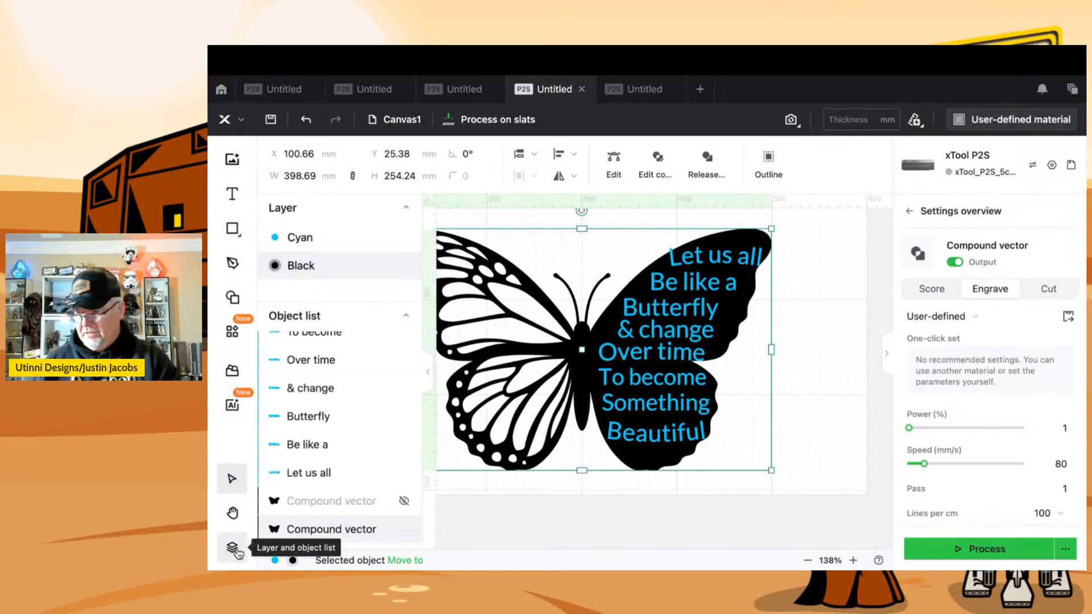
left_click(349, 238)
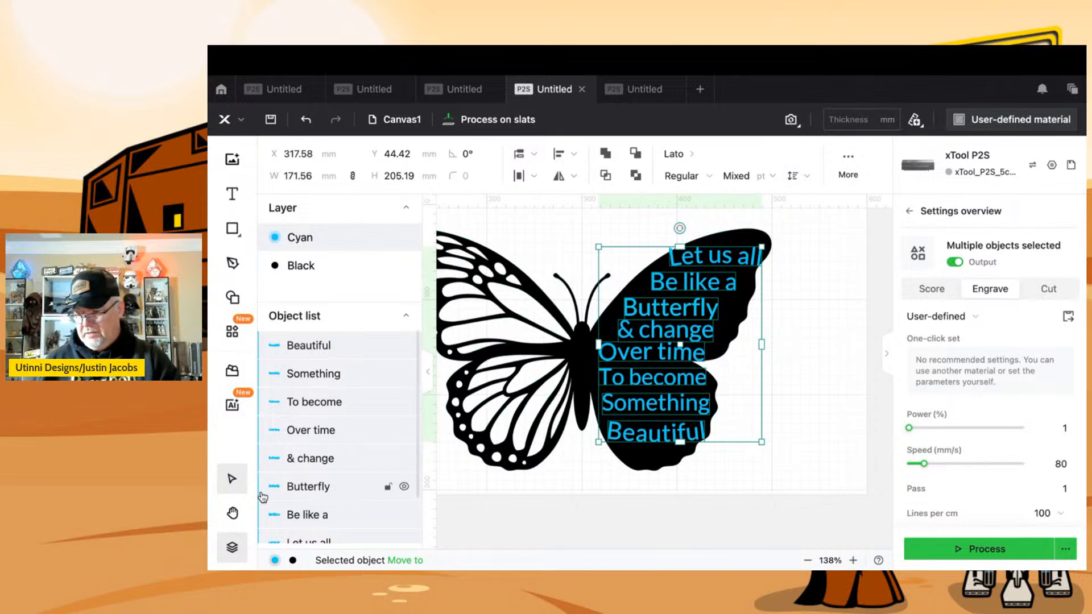
left_click(232, 547)
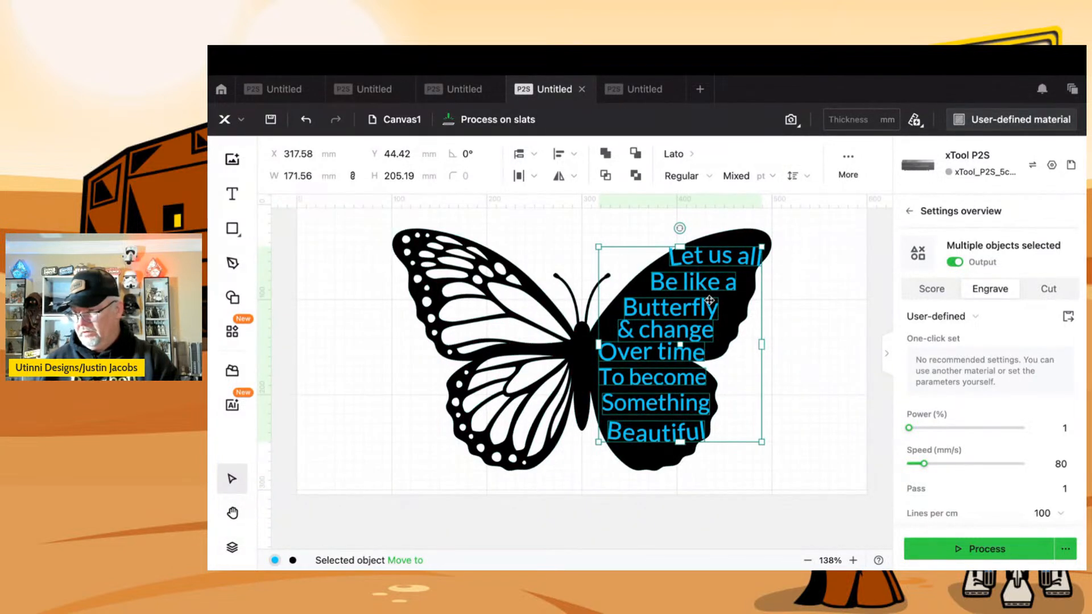
mouse_move(847, 159)
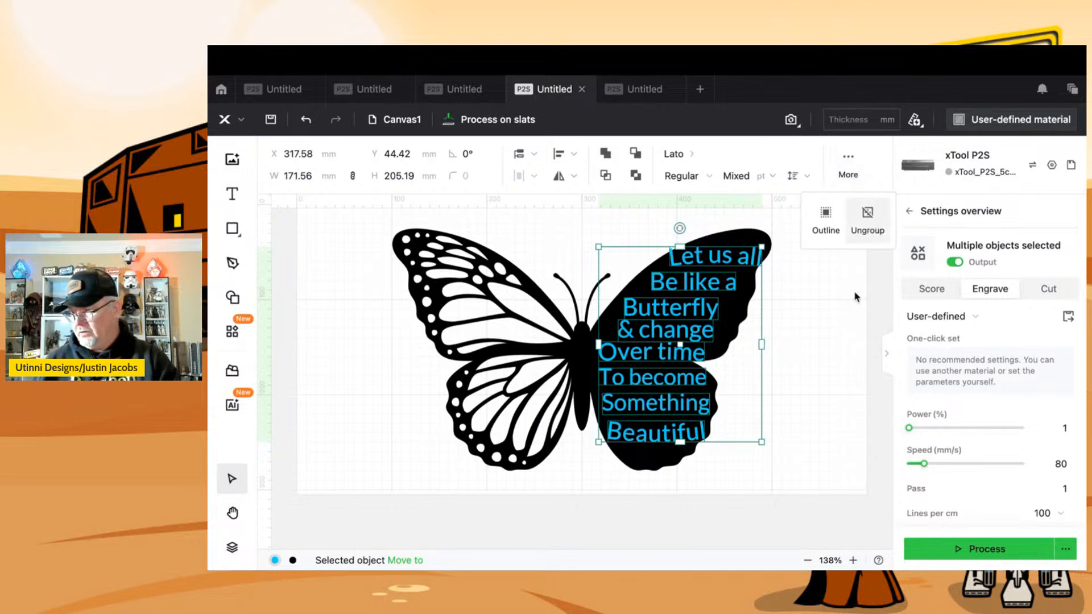
left_click(838, 393)
left_click_drag(700, 285, 779, 293)
left_click_drag(638, 325, 546, 312)
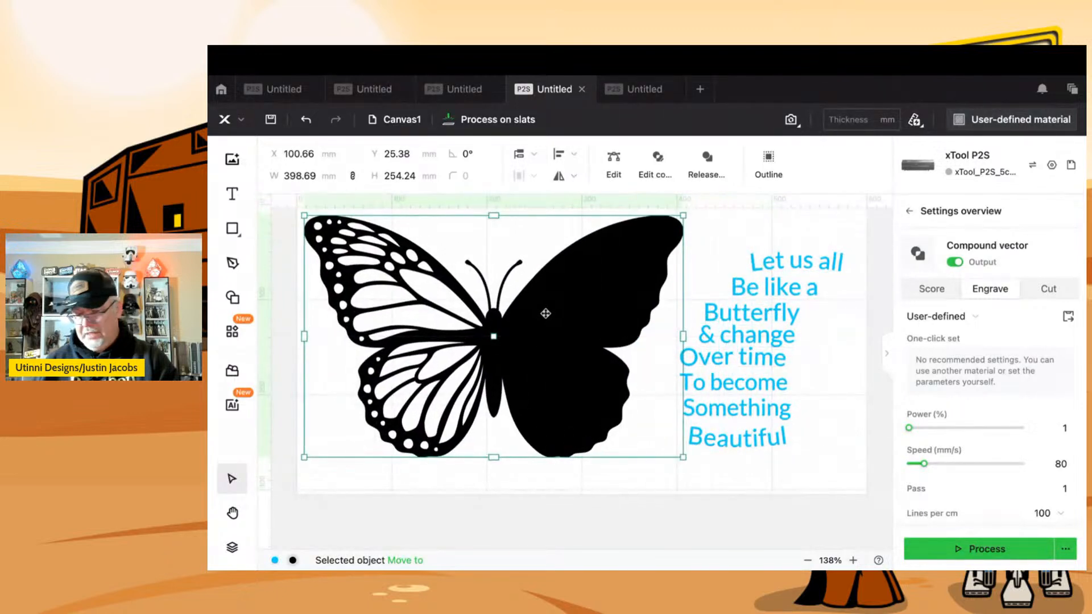
key("ctrl+z")
key("ctrl+z")
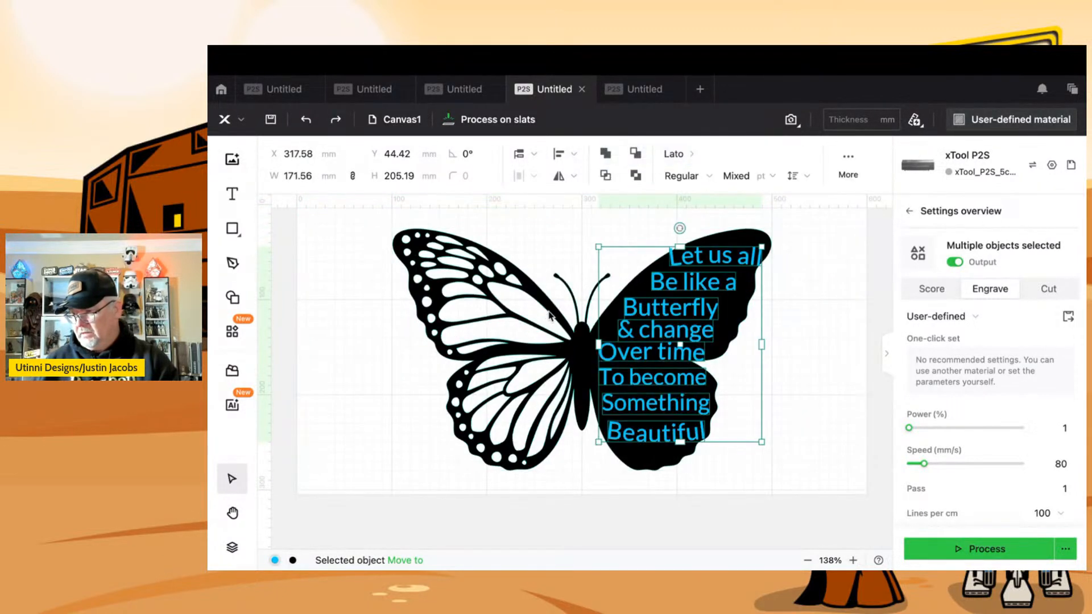
- Draw an engraved rectangle about 215 × 272 mm over the butterfly's right half and subtract it from the butterfly
left_click(548, 291)
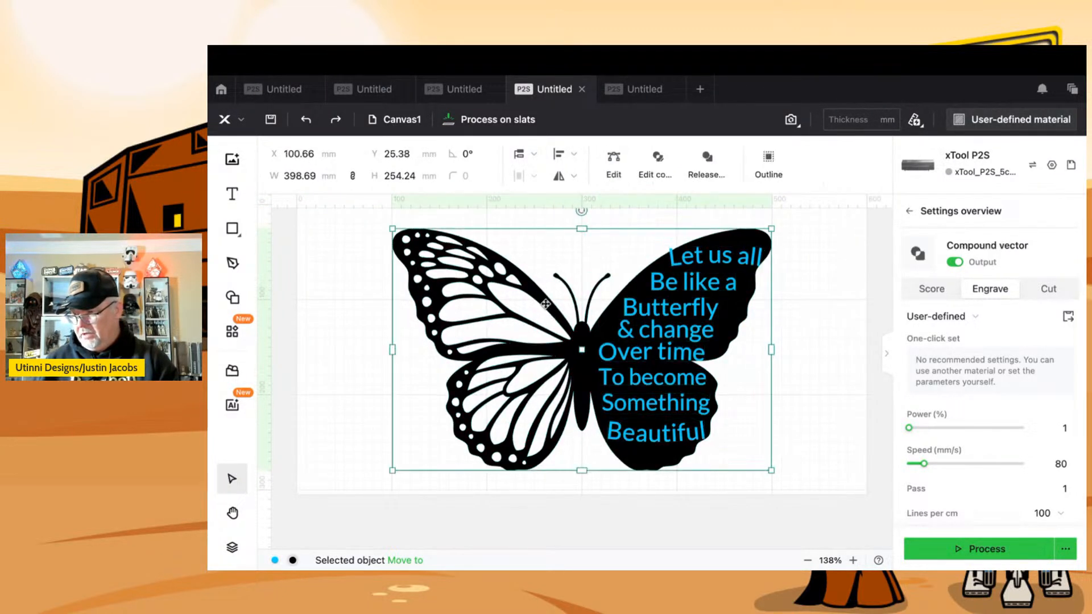
left_click(229, 228)
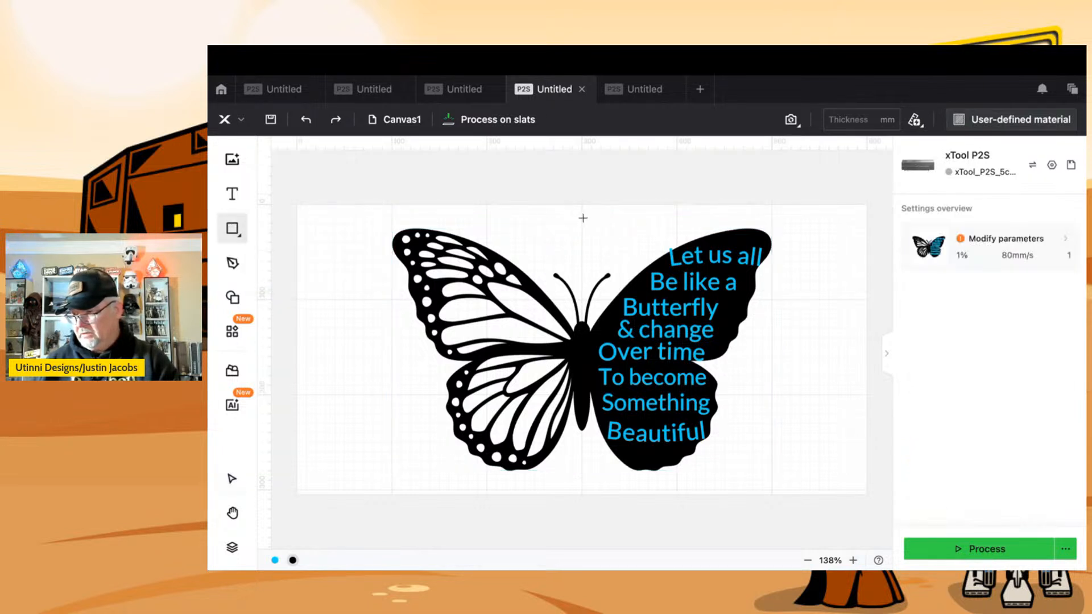
left_click_drag(582, 218, 787, 477)
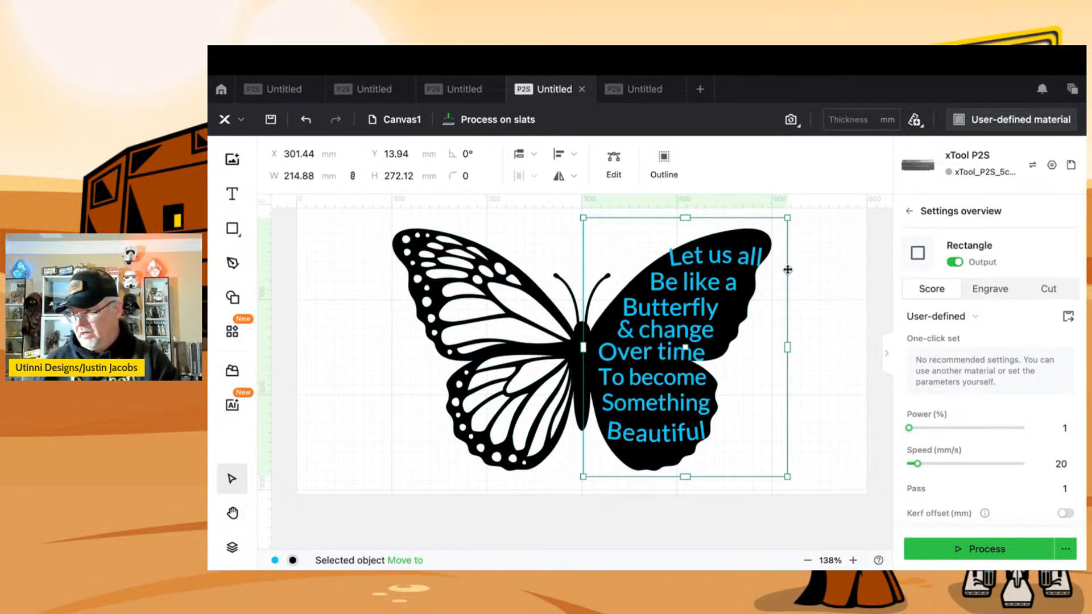
left_click(993, 290)
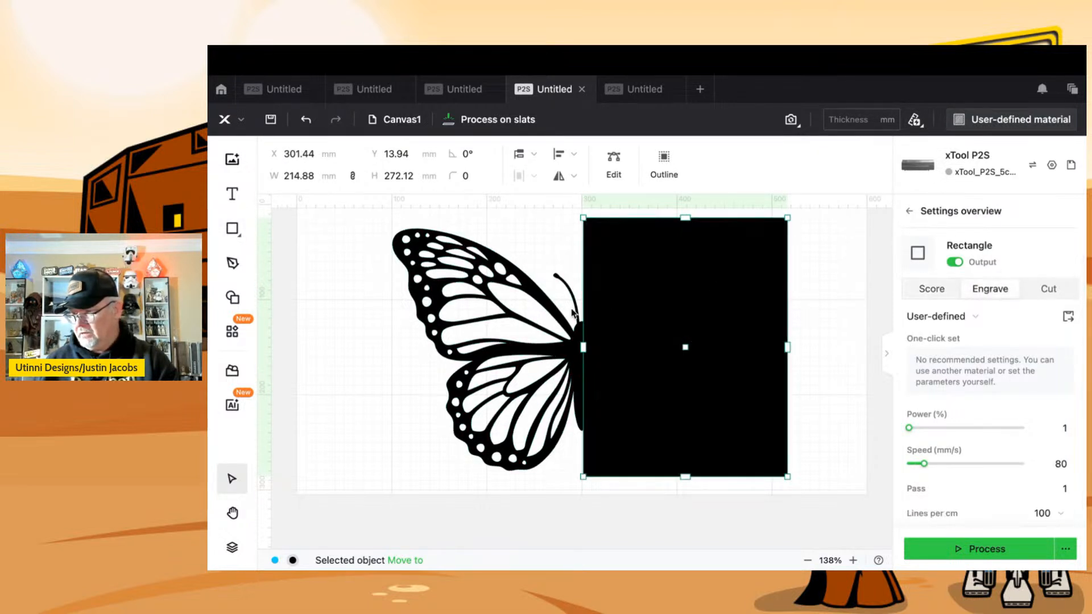
left_click(559, 318, "shift")
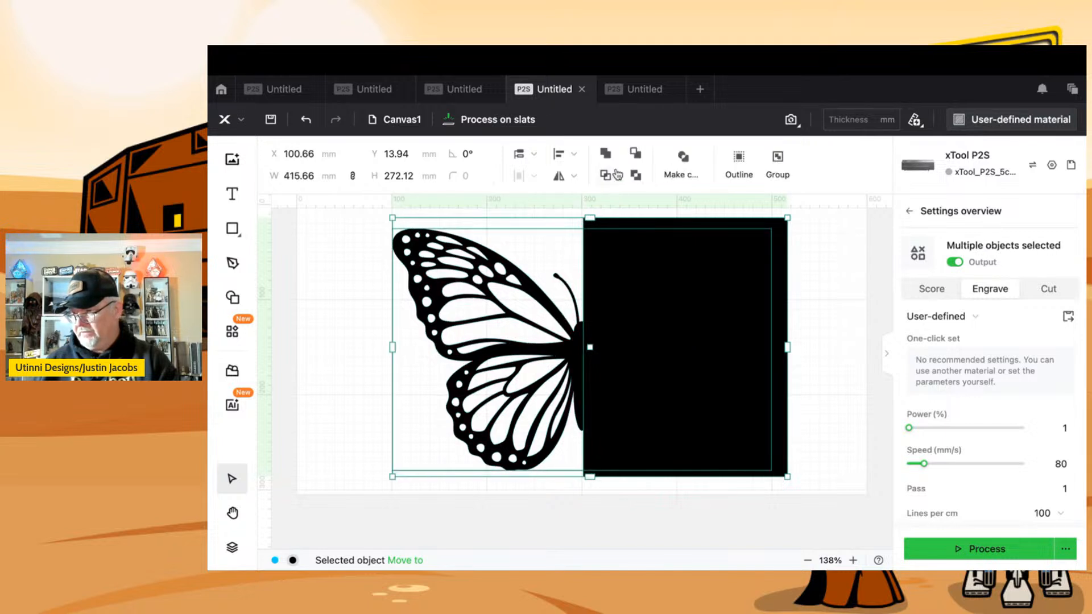
left_click(635, 155)
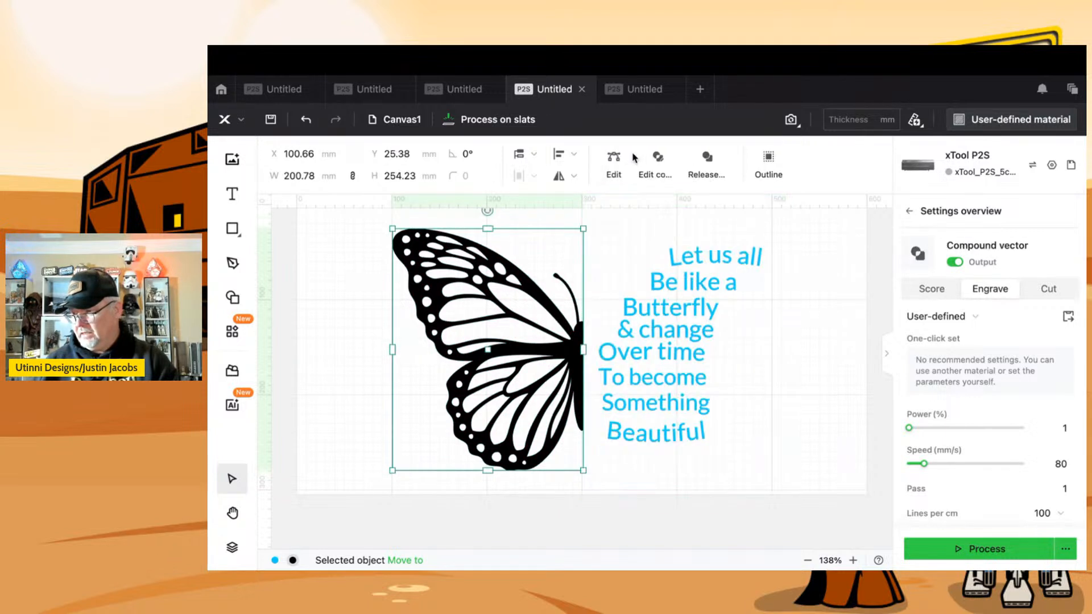
- Move the grouped quote left so its longest lines sit against the cut edge of the butterfly's body
left_click(671, 225)
left_click(672, 320)
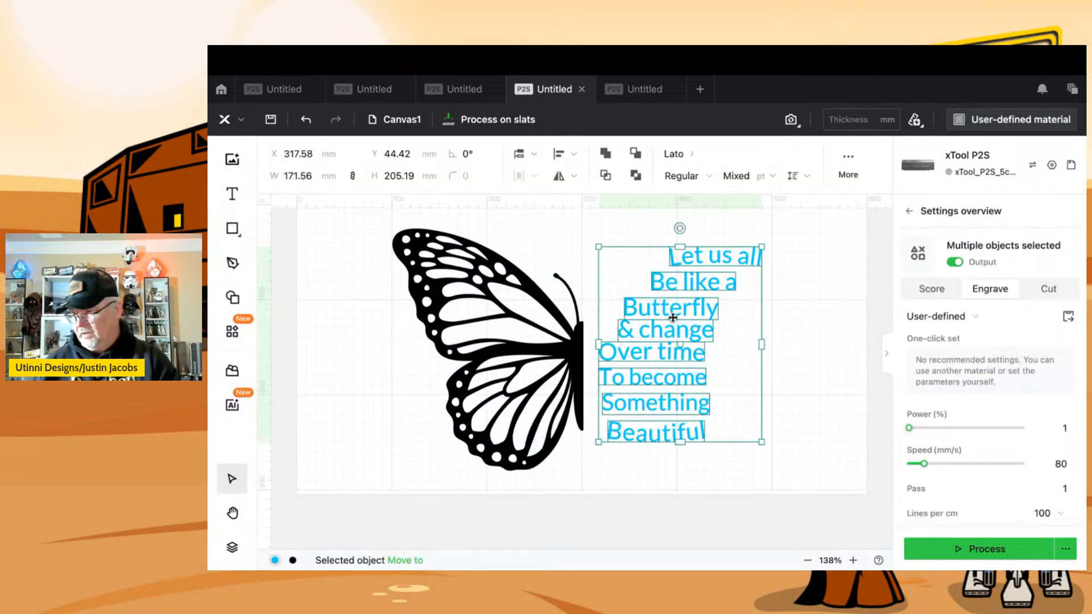
left_click_drag(671, 317, 661, 316)
left_click(831, 374)
left_click_drag(388, 207, 898, 531)
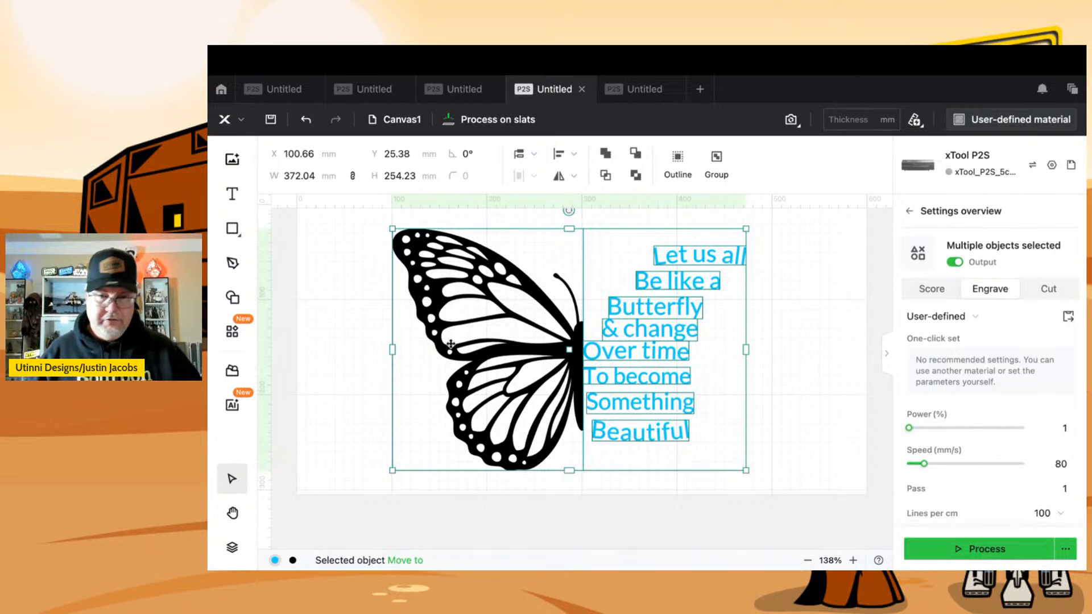
left_click(823, 337)
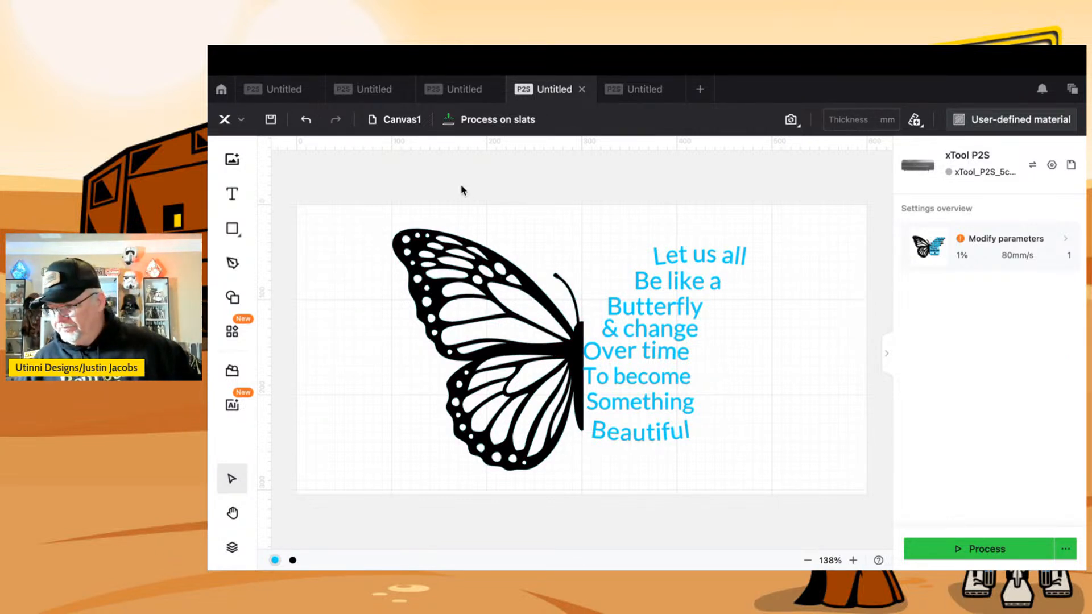
- Review the full patterned butterfly project and the "The MAKERS Family" floral design project
left_click(281, 88)
left_click(572, 325)
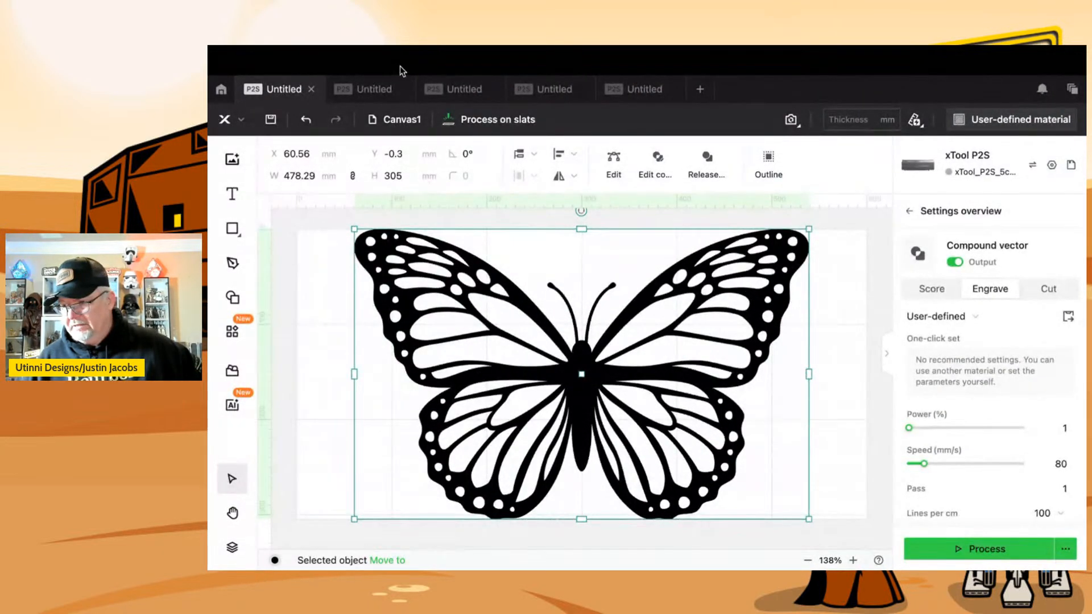
left_click(375, 87)
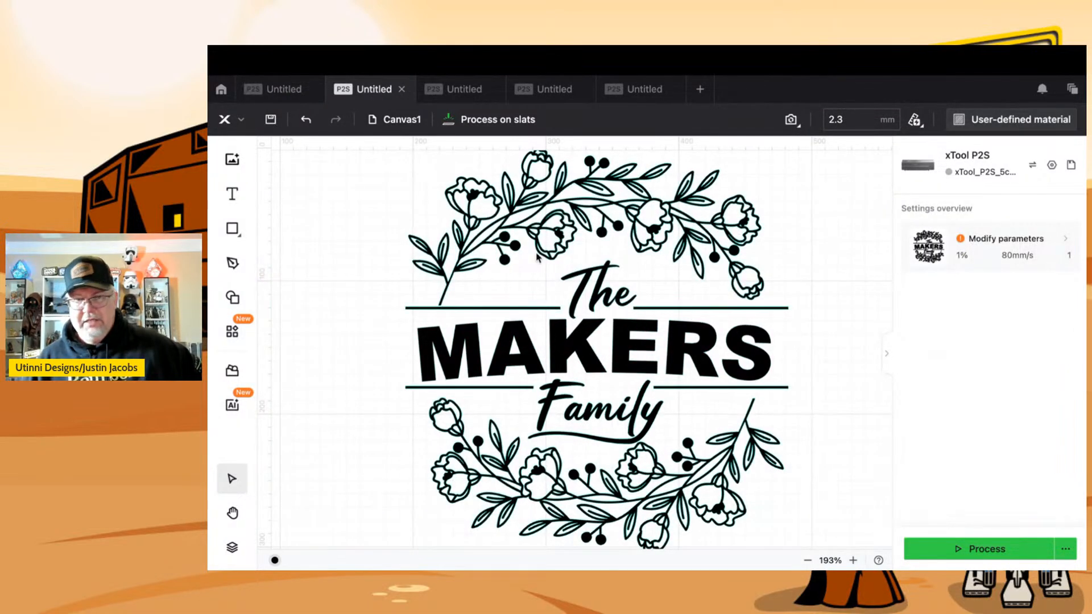
- Switch to the mesh pattern project and move the pattern left to about X 27 mm
left_click(635, 92)
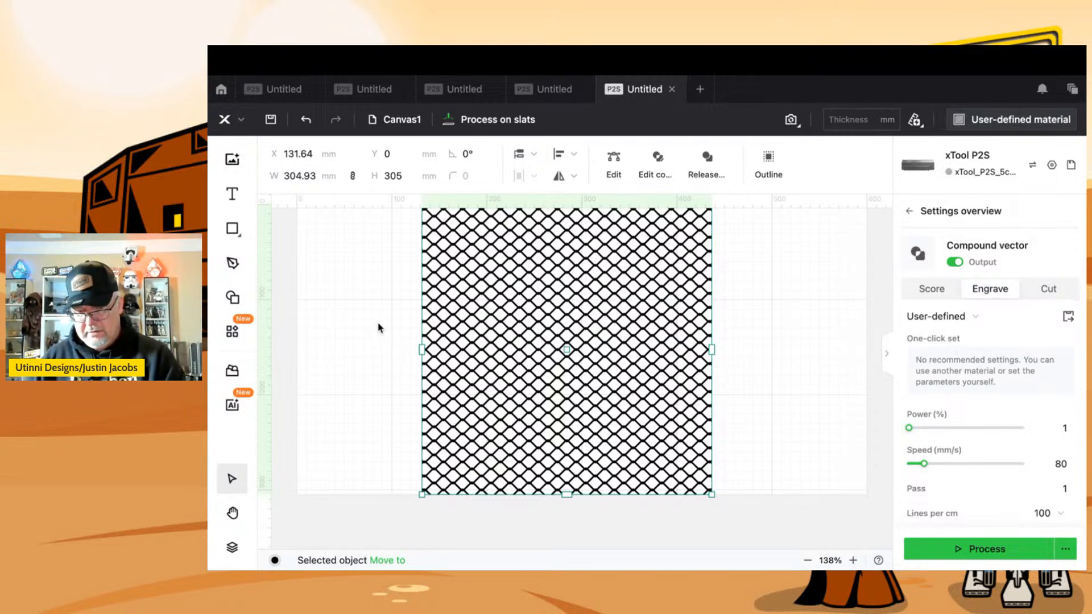
scroll(377, 328, "down", 5)
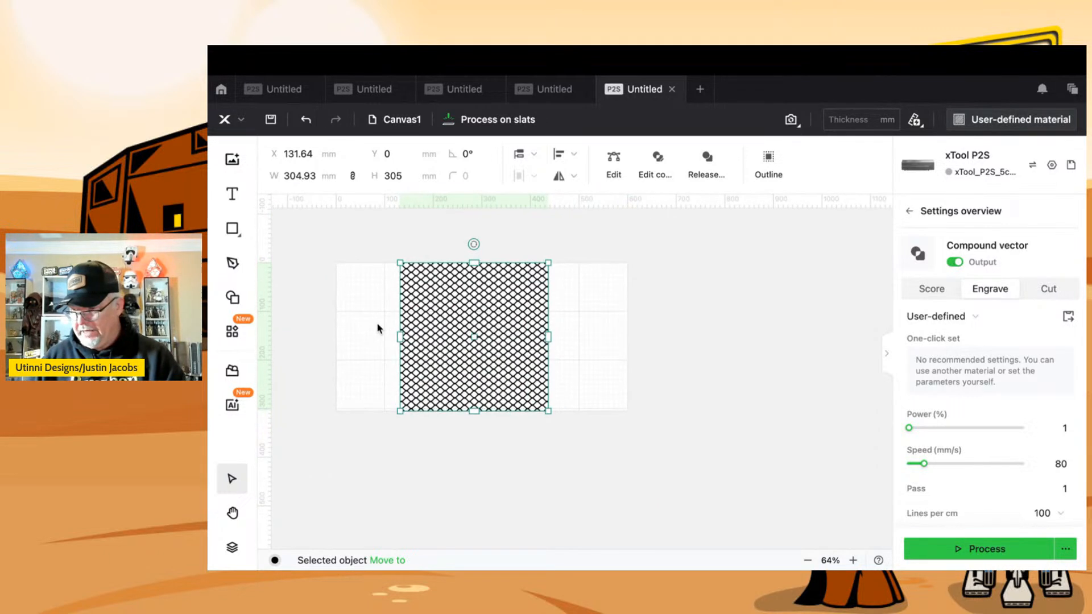
left_click(577, 324)
left_click_drag(541, 317, 486, 317)
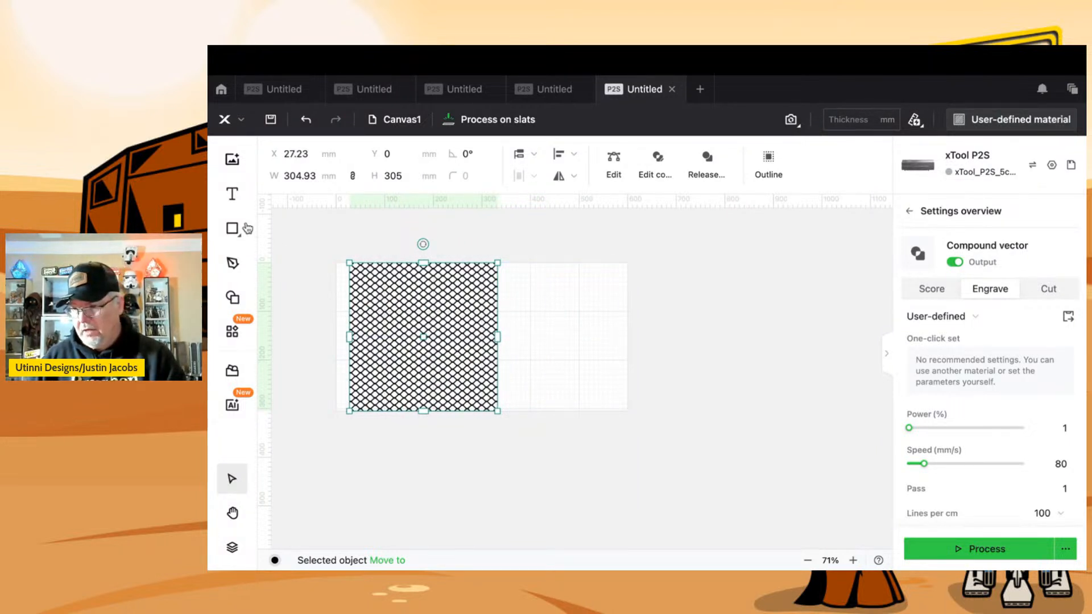
- Draw a circle about 249 mm in diameter to the right of the mesh pattern
mouse_move(238, 228)
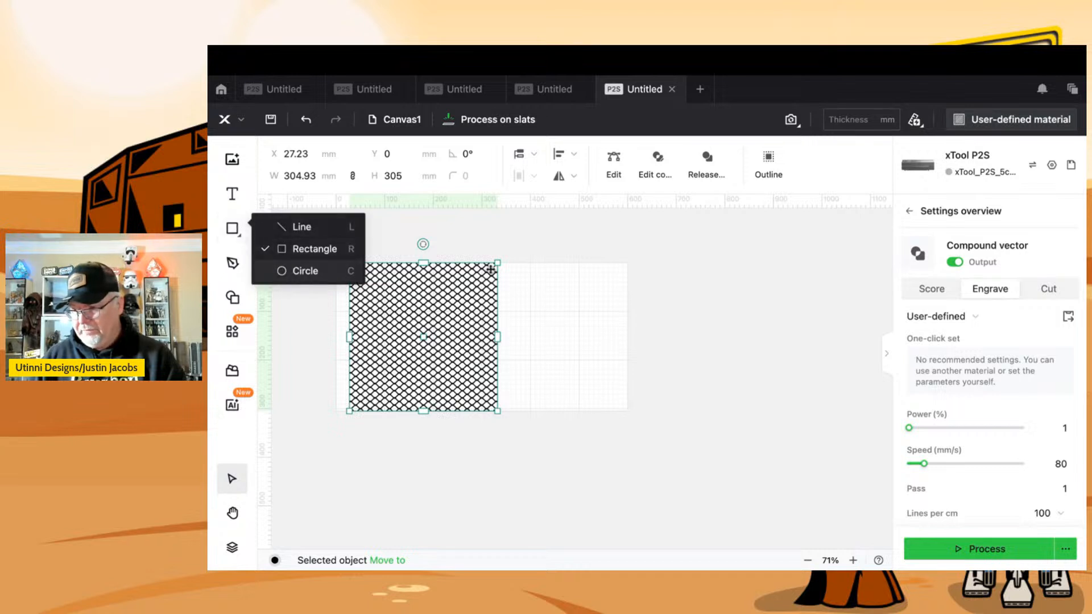
left_click(279, 269)
left_click_drag(560, 309, 682, 502)
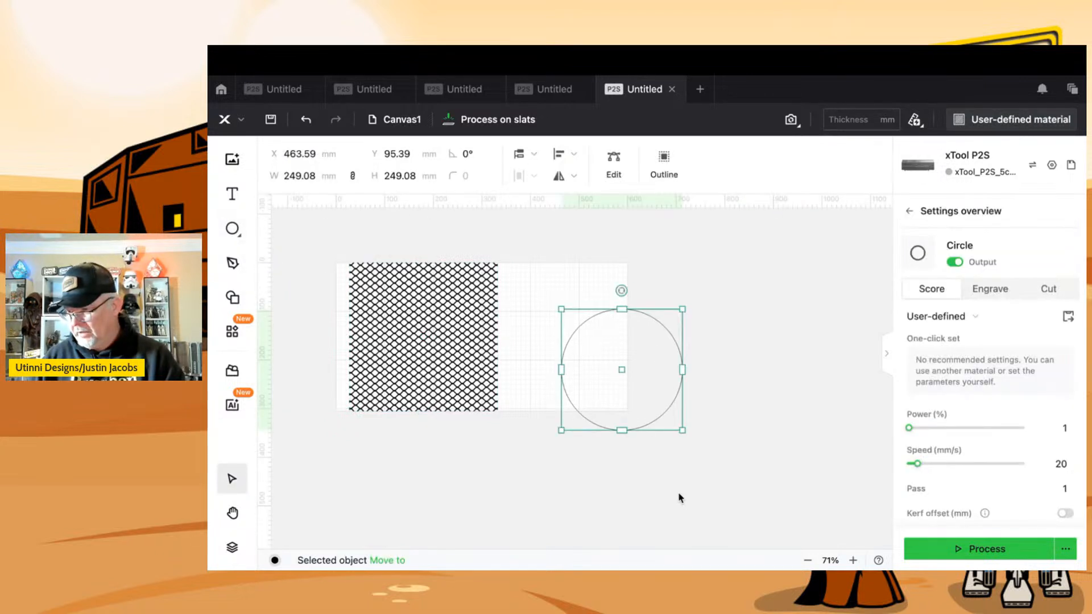
- Set the circle's diameter to 406.4 mm and move it to about X 617 mm, Y -51 mm, clear of the work area
left_click(318, 177)
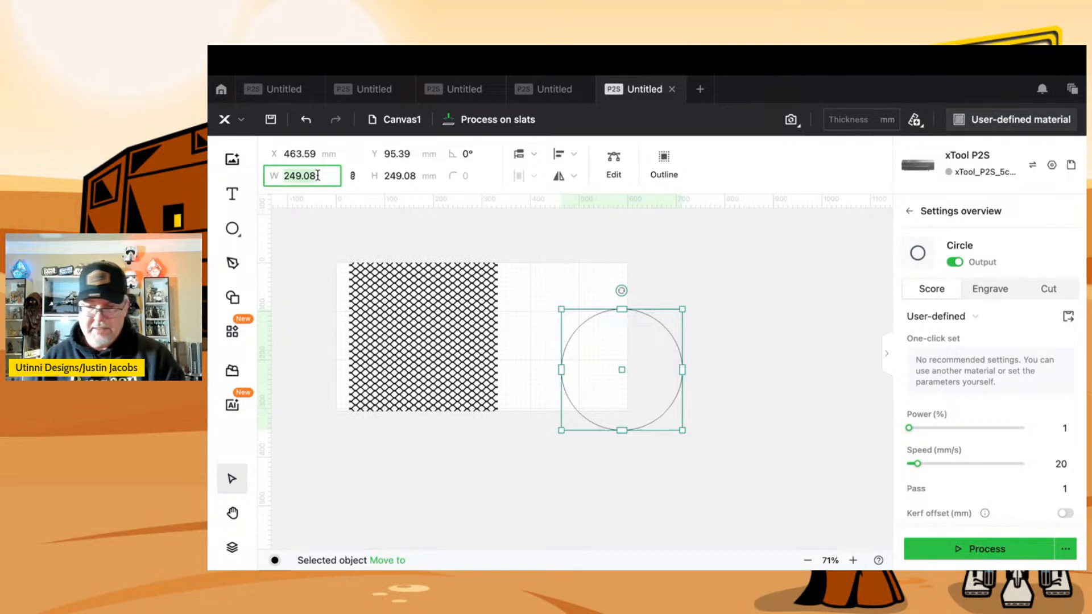
type("40")
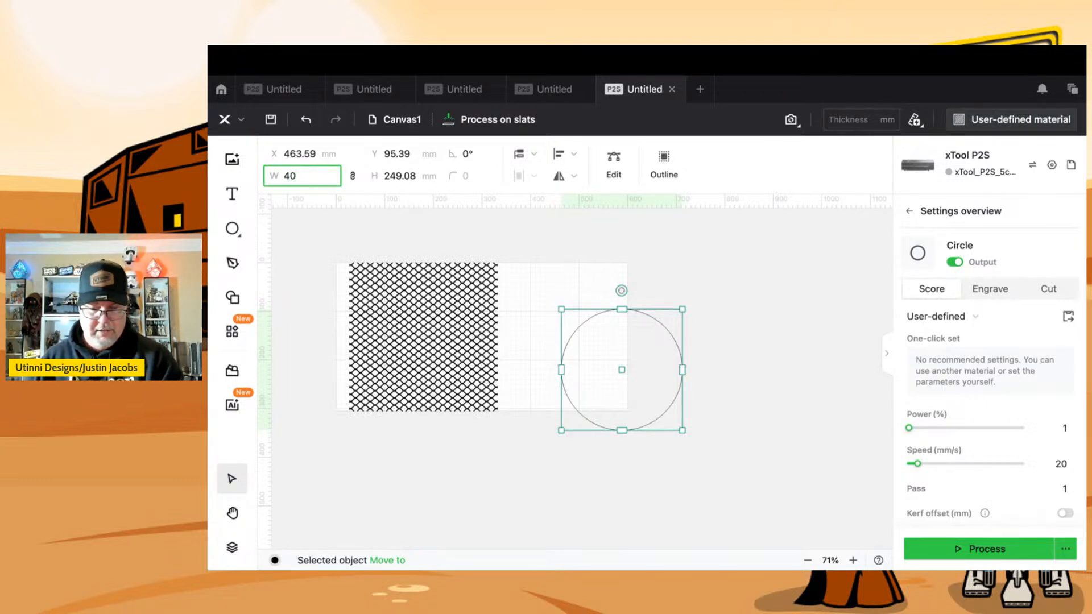
type("6.4")
key("Return")
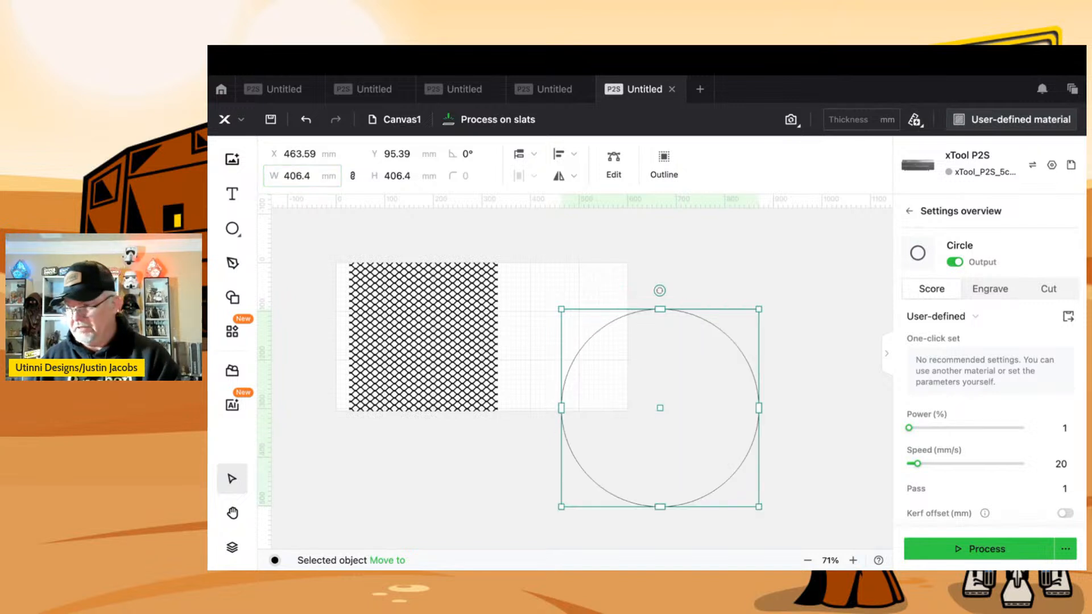
left_click_drag(609, 317, 684, 250)
left_click(612, 351)
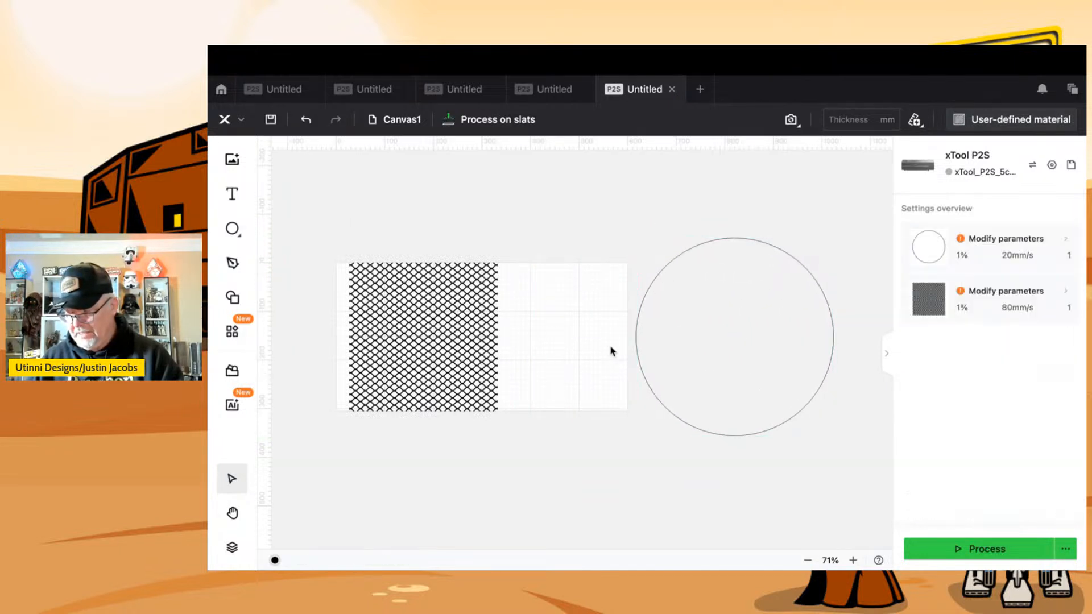
- Duplicate the circle directly over the original and lock the original circle against editing
left_click(647, 293)
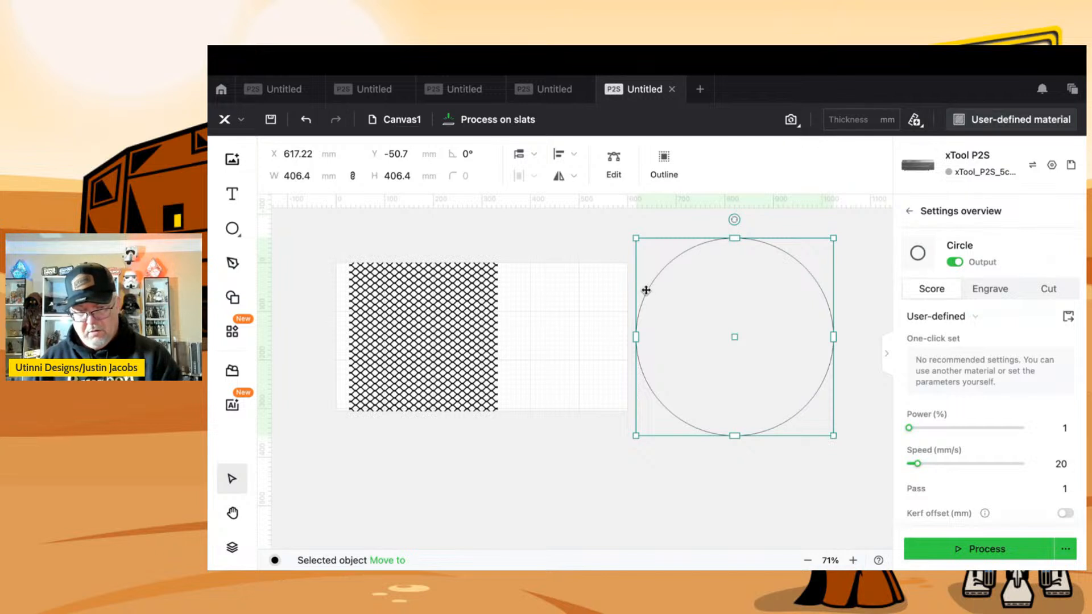
left_click_drag(646, 290, 652, 287)
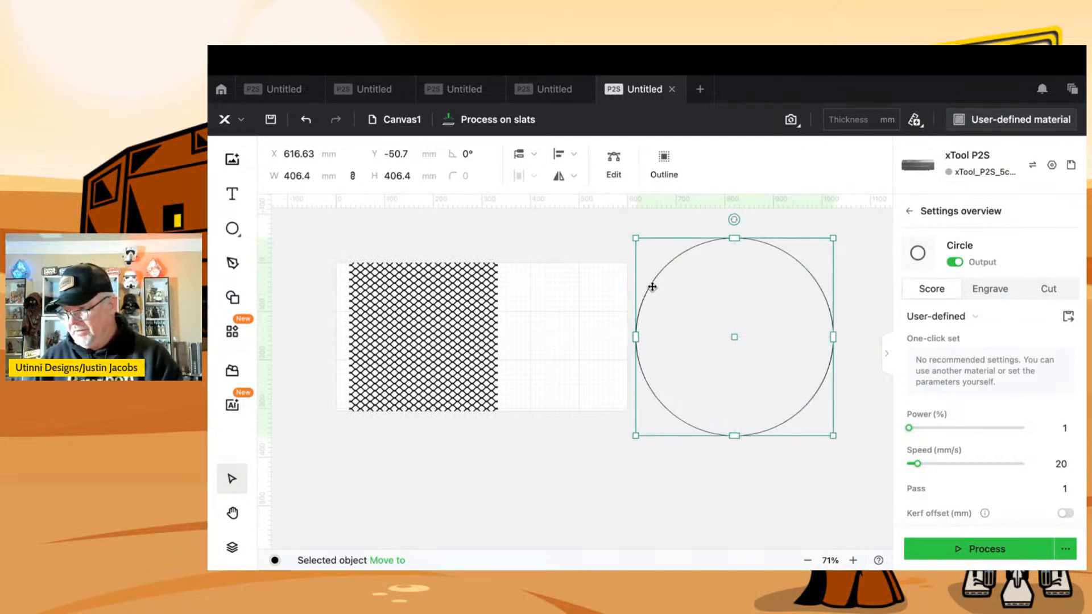
mouse_move(235, 229)
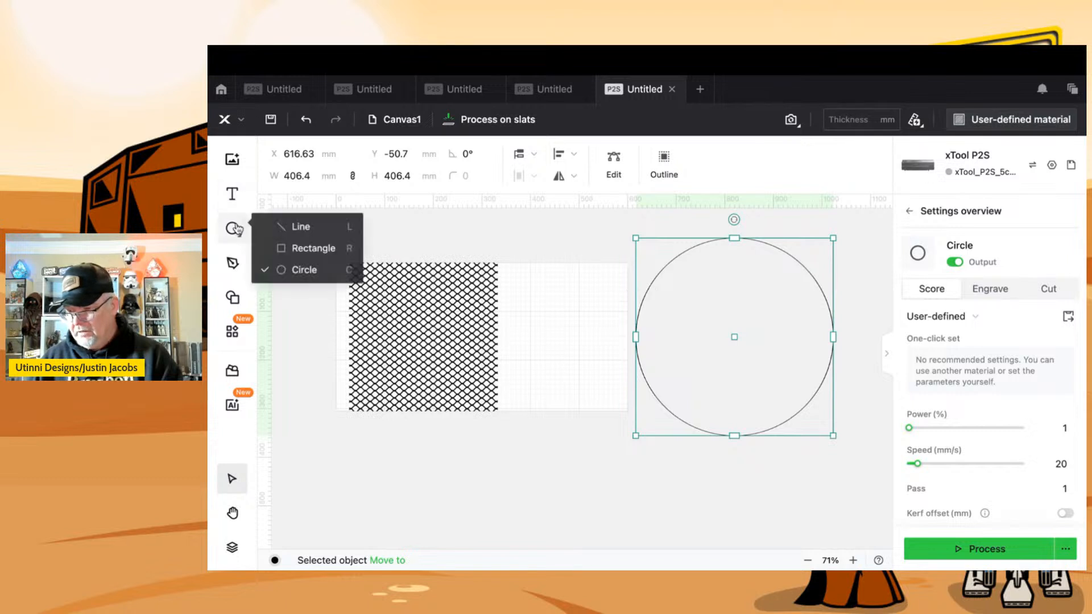
left_click(232, 547)
mouse_move(334, 375)
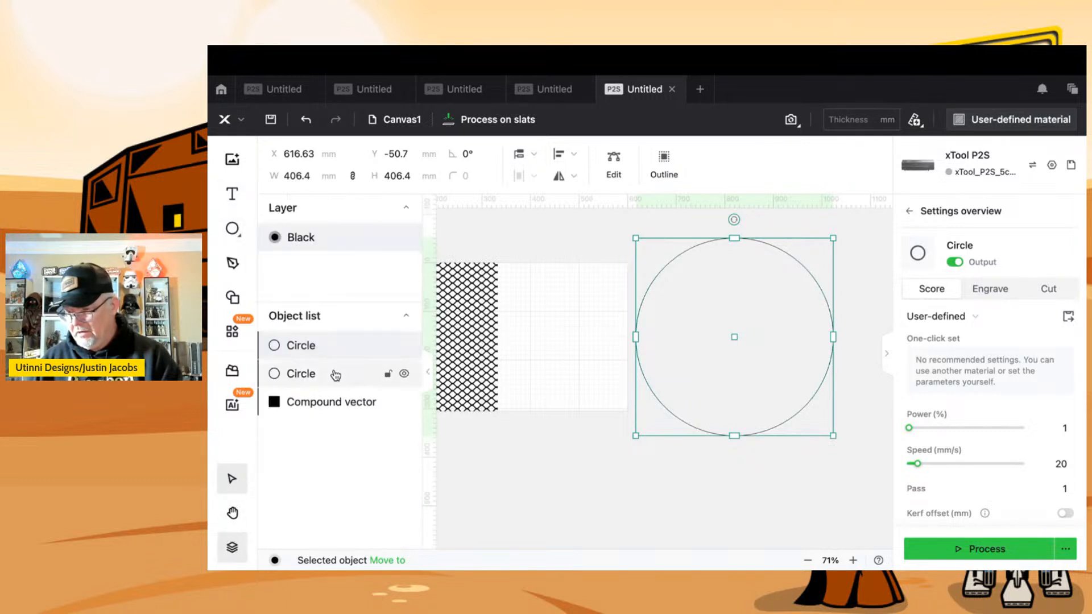
left_click(388, 374)
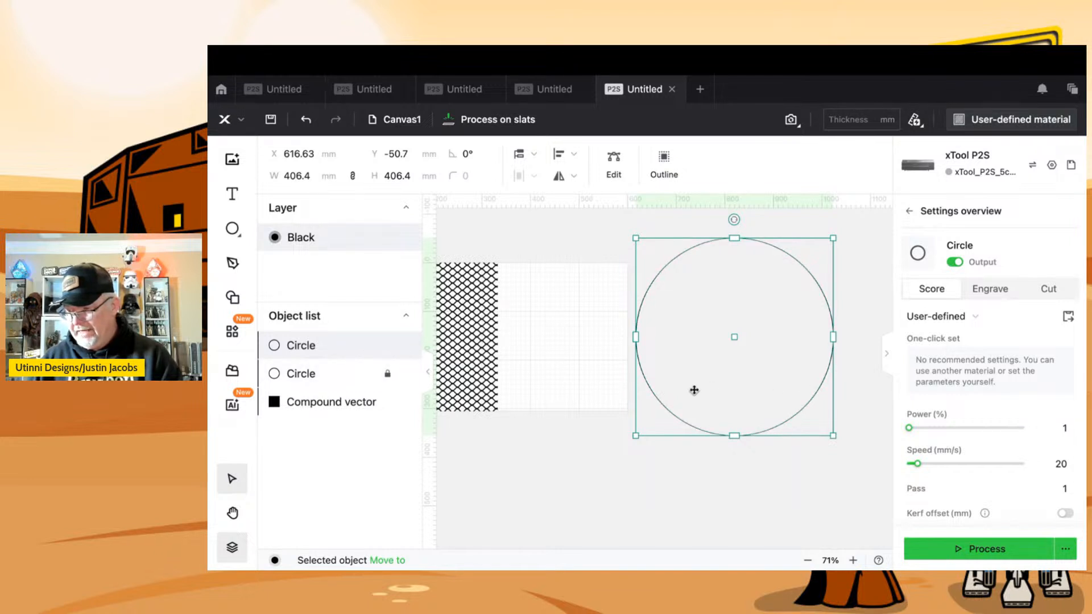
- Rename the locked circle as DoorRoundBase and reselect the unlocked circle
double_click(300, 374)
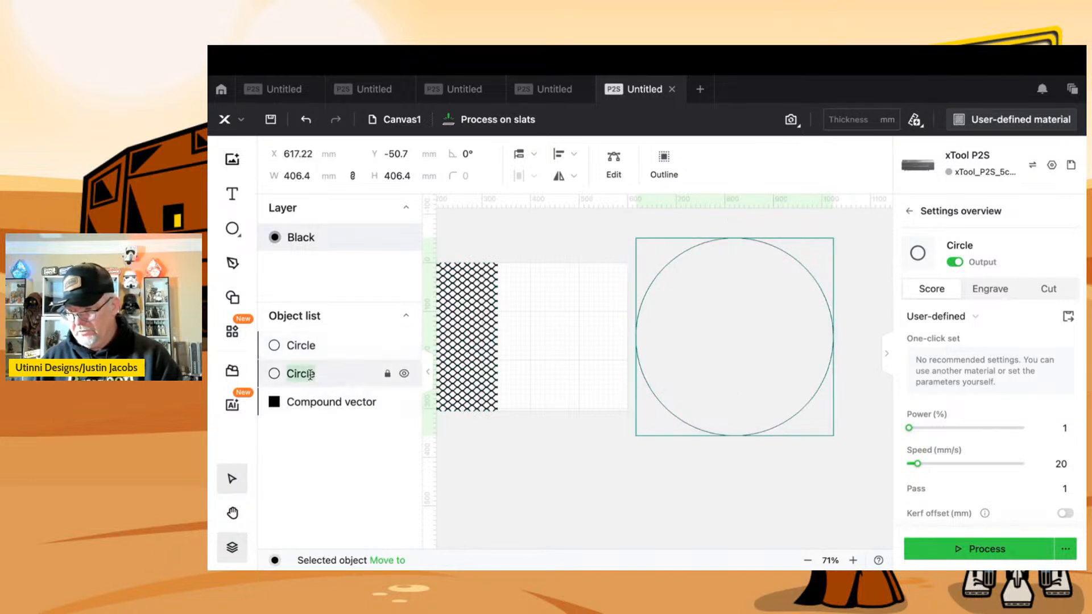
type("DoorR")
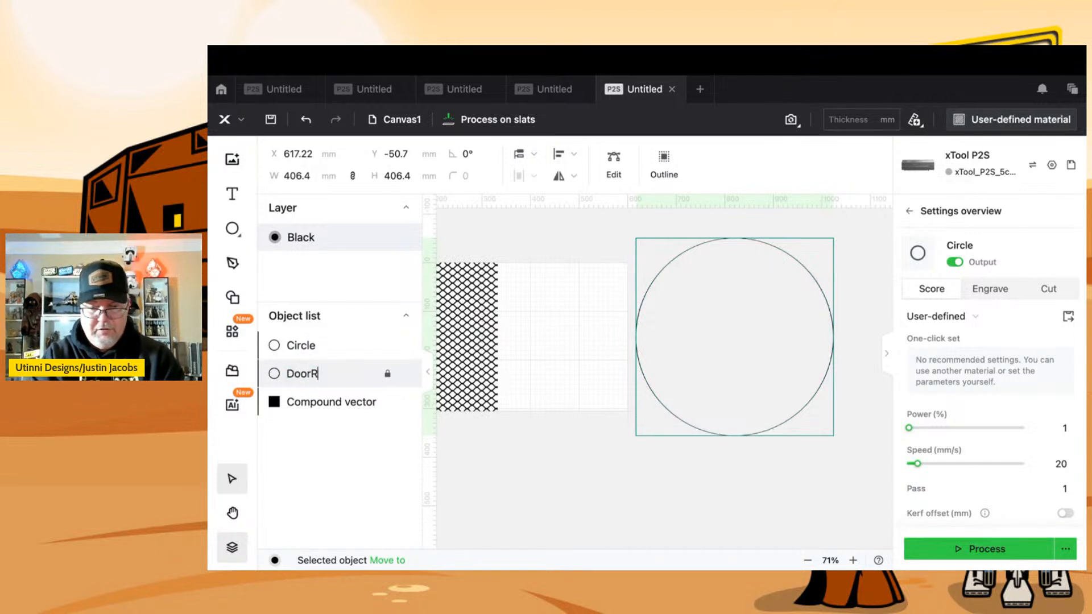
type("oundBase")
key("Return")
left_click(300, 346)
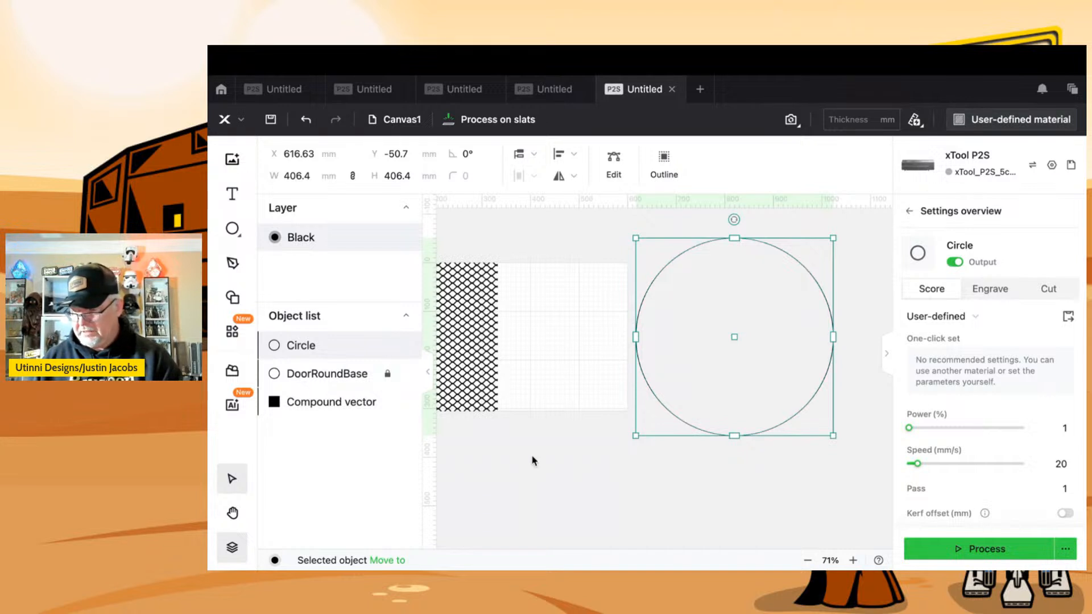
- Rename the mesh pattern's compound vector as ChickenWire
left_click(350, 403)
double_click(350, 402)
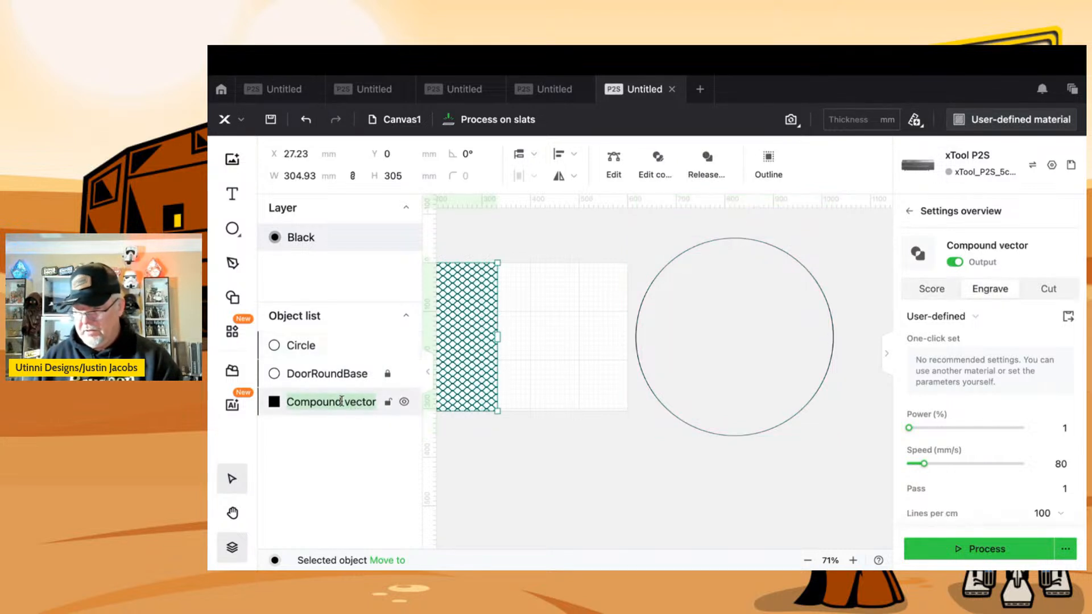
type("Cicke")
key("BackSpace")
key("BackSpace")
key("BackSpace")
key("BackSpace")
type("hi")
key("BackSpace")
type("ickenWire")
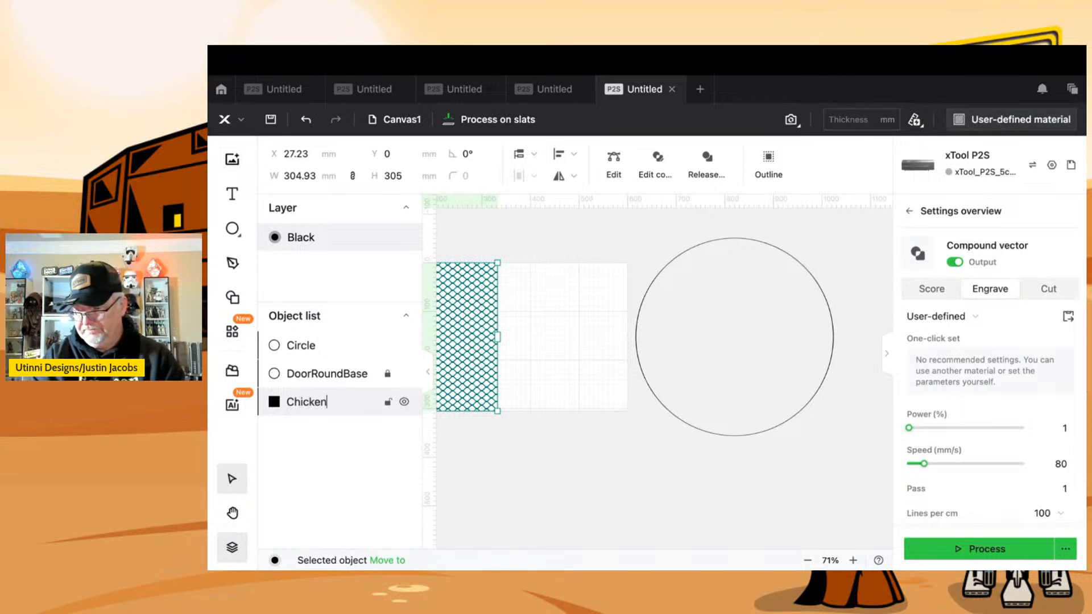
key("Return")
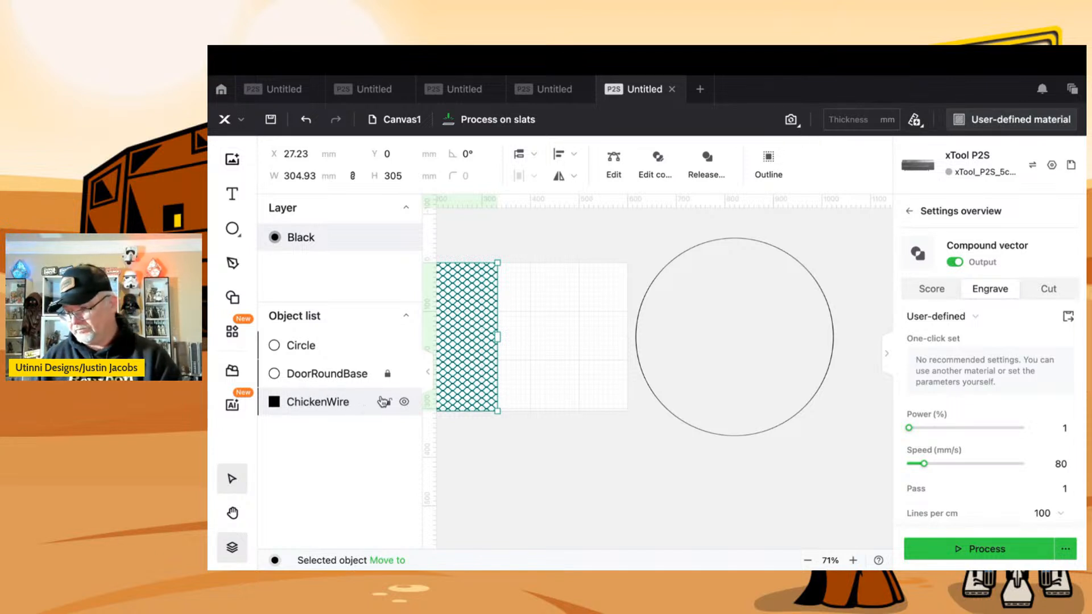
- Draw a rectangle about 479 by 193 mm across the upper third of the circle, overhanging it on both sides
left_click(543, 373)
left_click(636, 347)
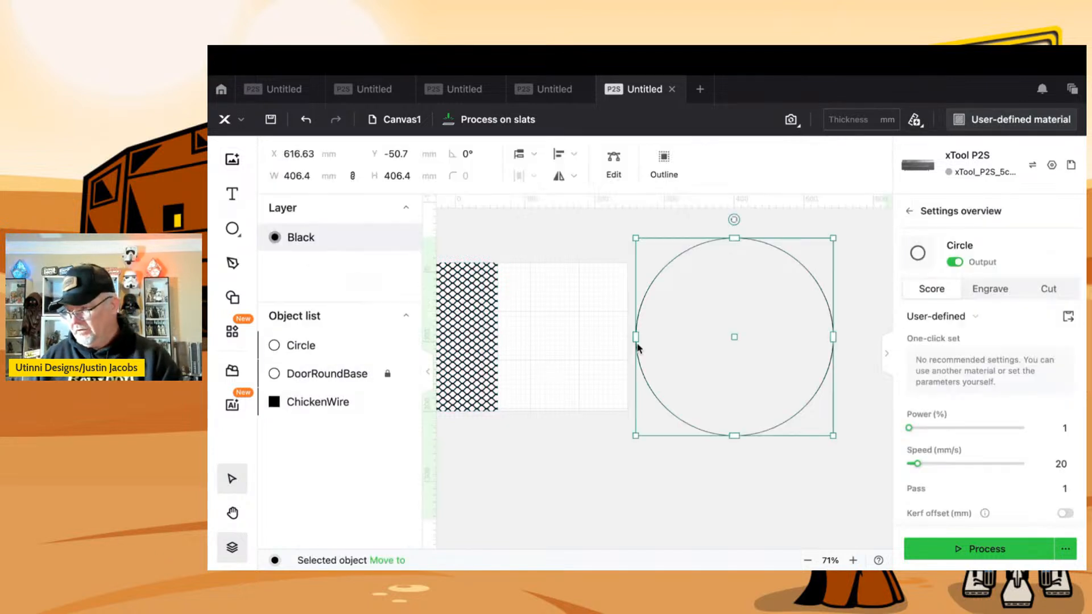
mouse_move(245, 237)
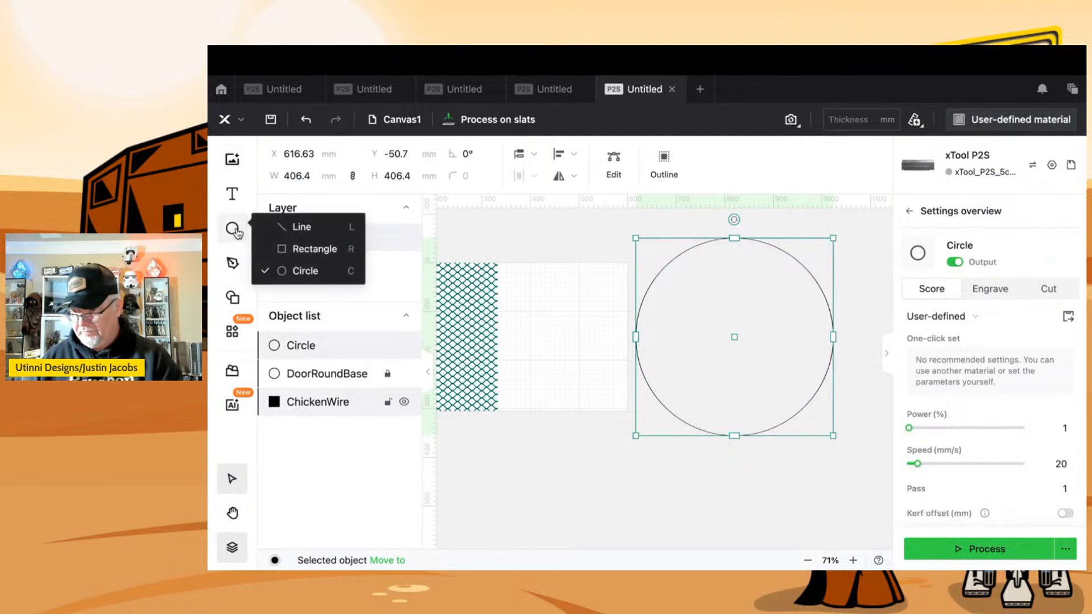
left_click(284, 248)
left_click_drag(621, 209, 854, 305)
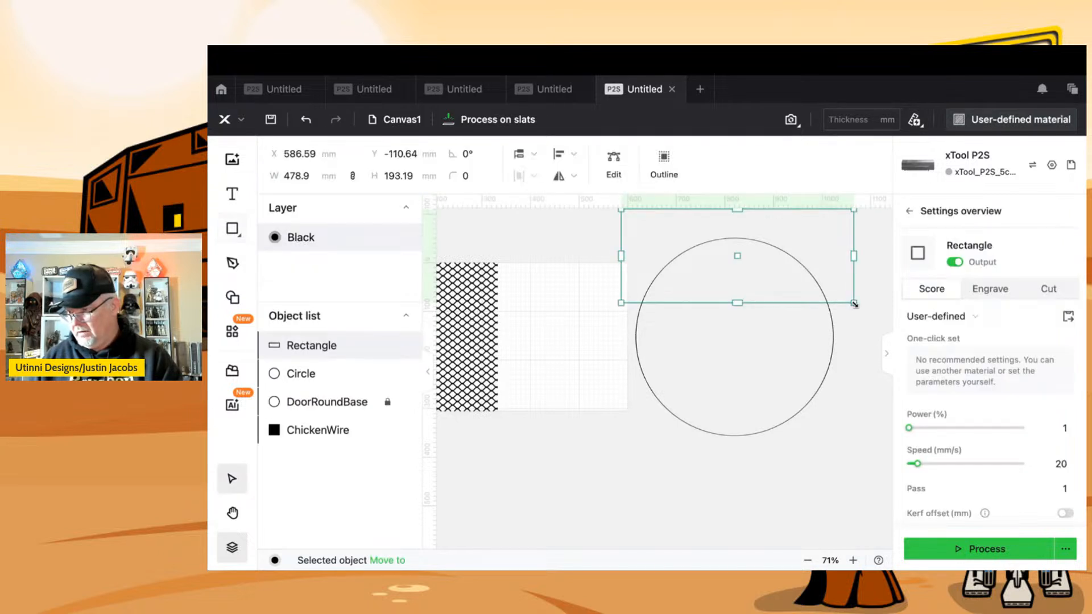
- Duplicate the rectangle and place the copy over the circle's lower third, at about X 581 mm, Y 208 mm
key("ctrl+d")
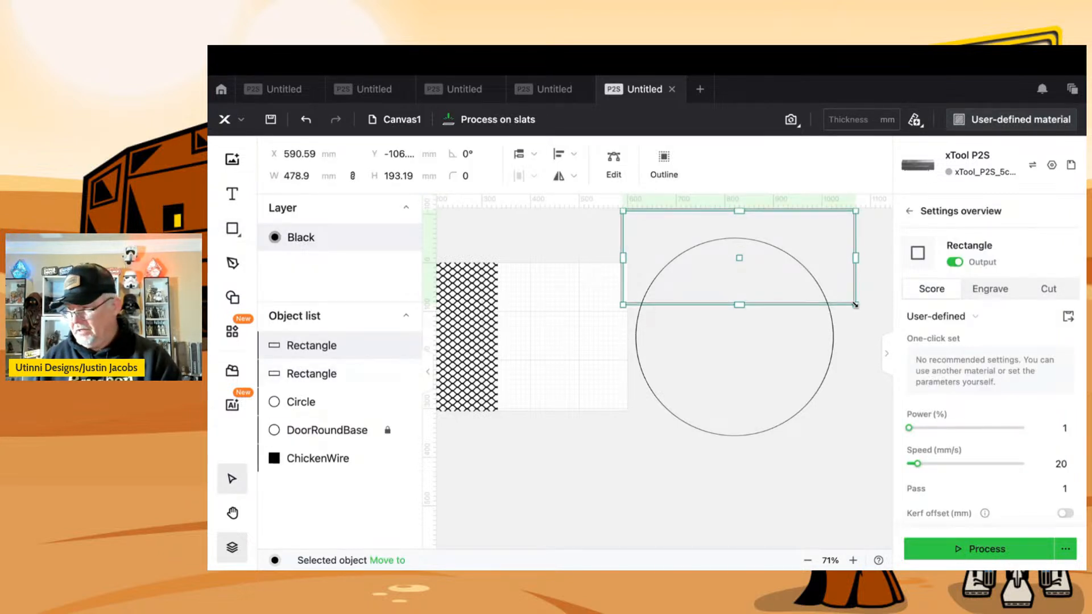
left_click_drag(847, 305, 836, 454)
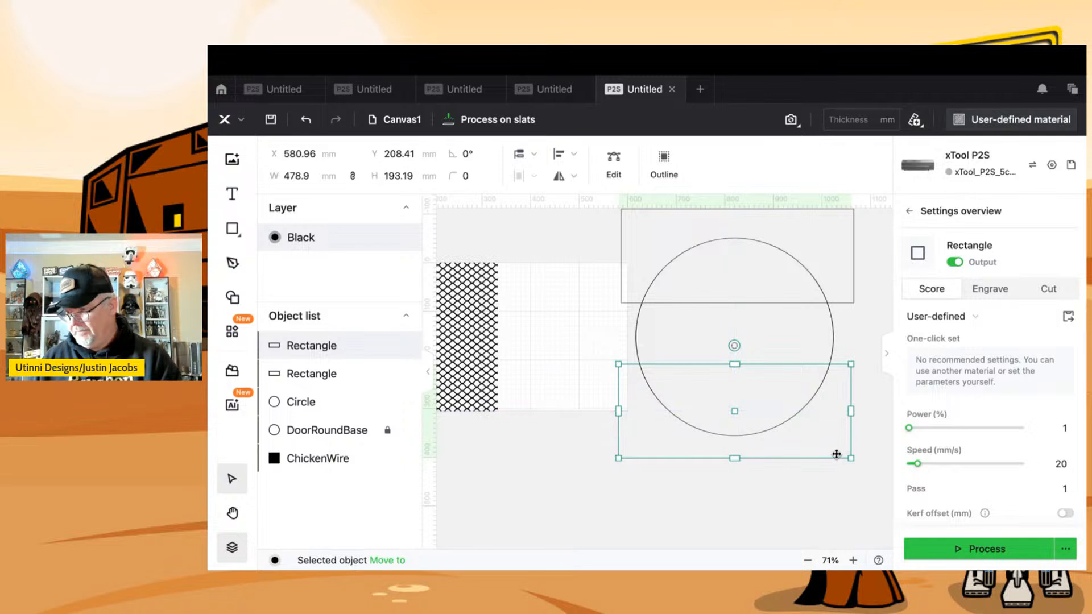
key("Escape")
left_click(854, 292)
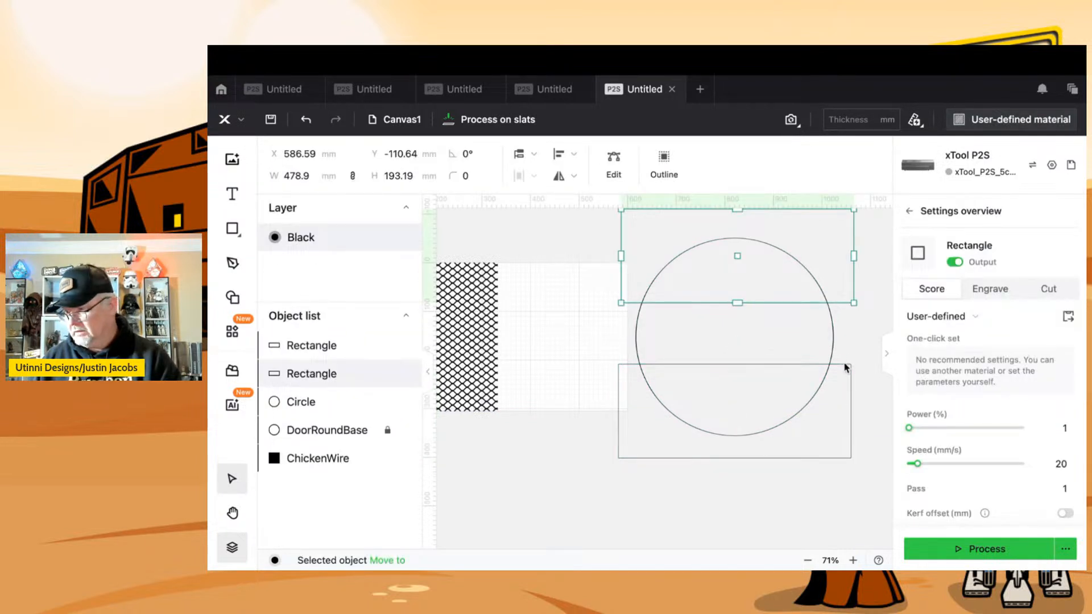
left_click(841, 319)
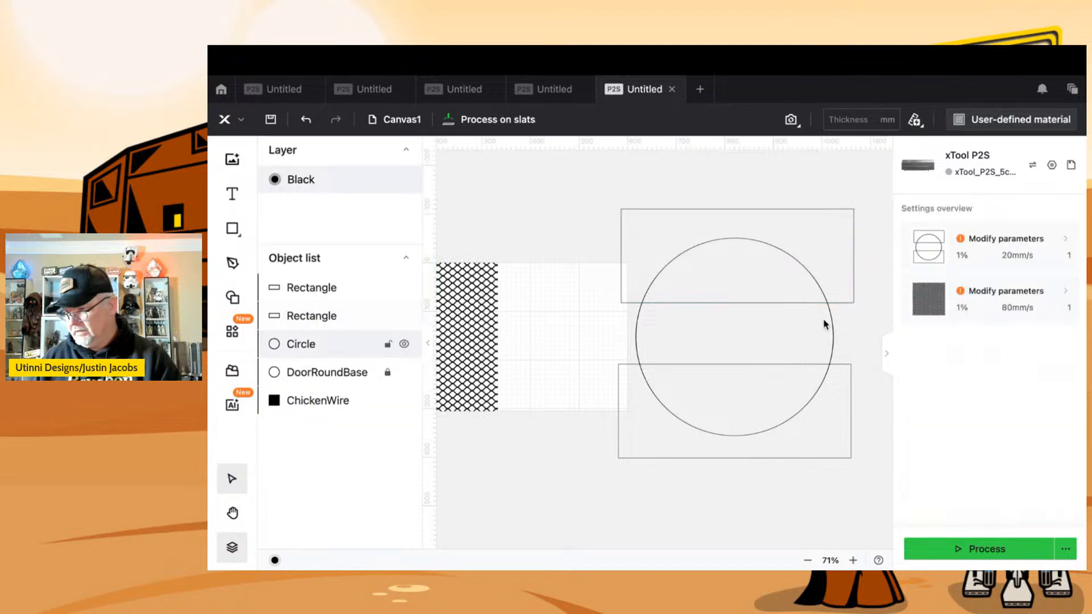
- Try subtracting the upper rectangle from the unlocked circle and undo the operation
left_click(831, 319)
left_click(843, 279, "shift")
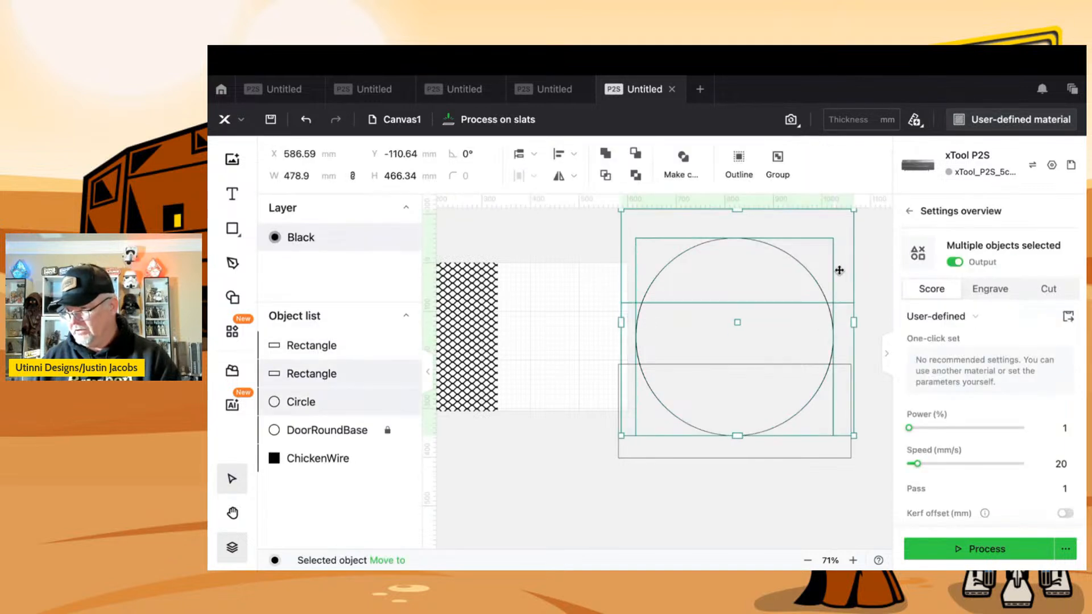
left_click(635, 154)
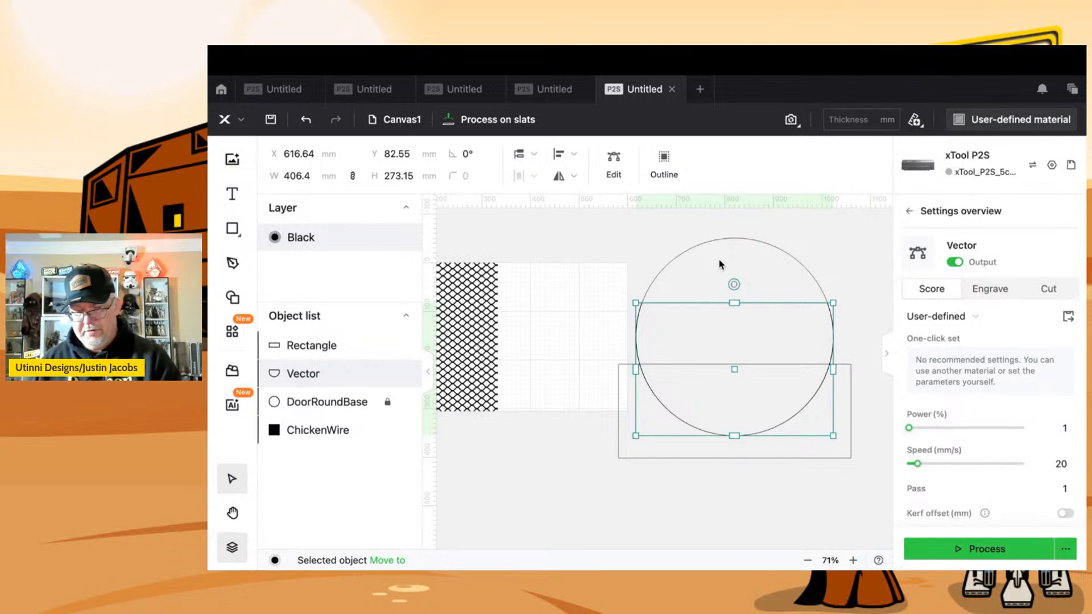
key("ctrl+z")
left_click(609, 228)
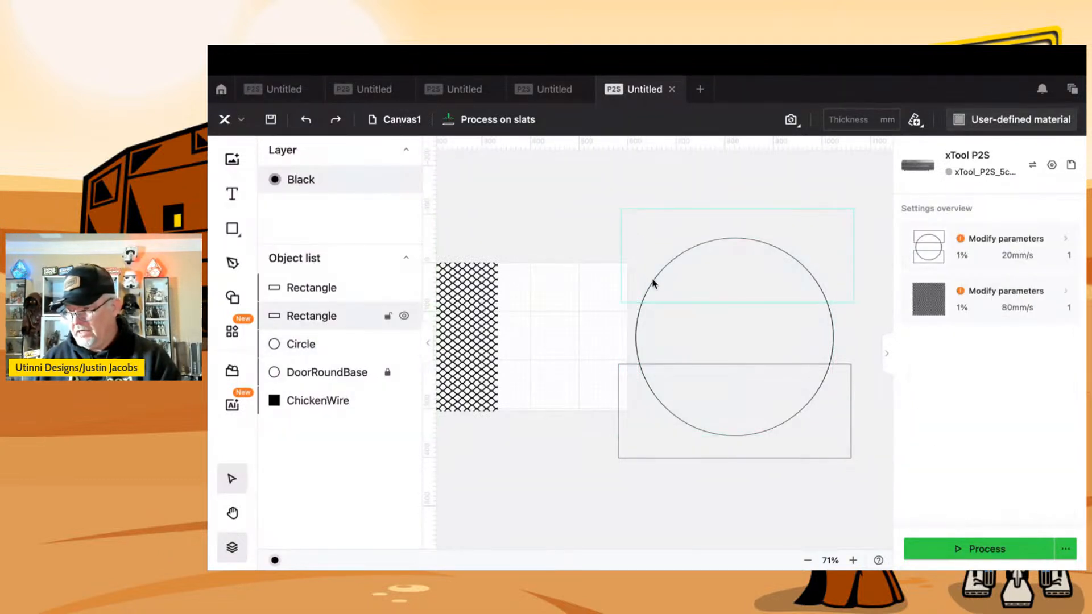
- Try excluding the overlap between the upper rectangle and the unlocked circle, and undo the resulting combination
left_click(652, 304)
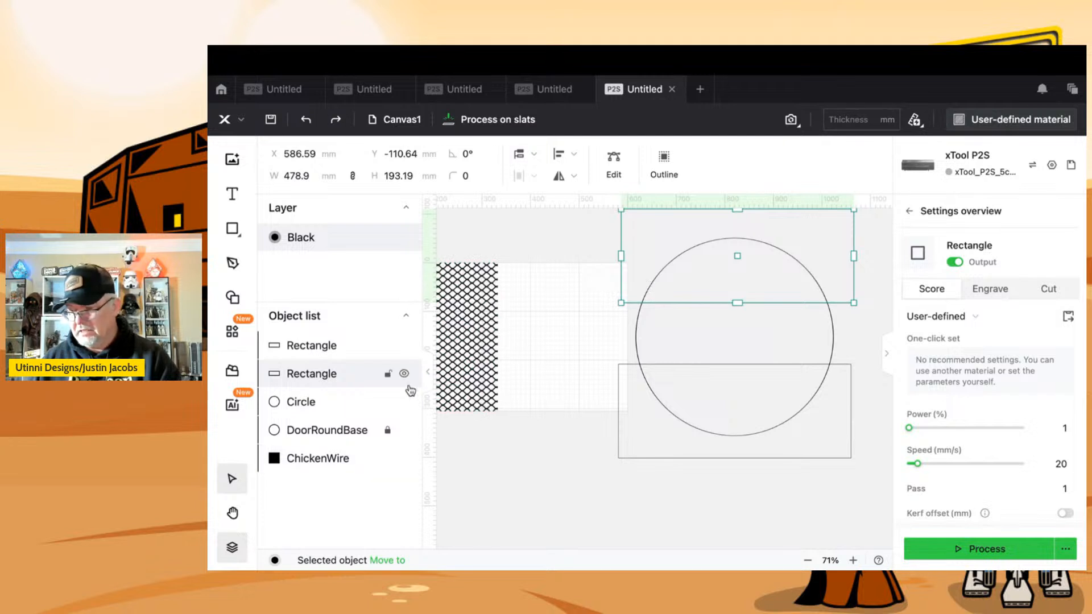
left_click(305, 402)
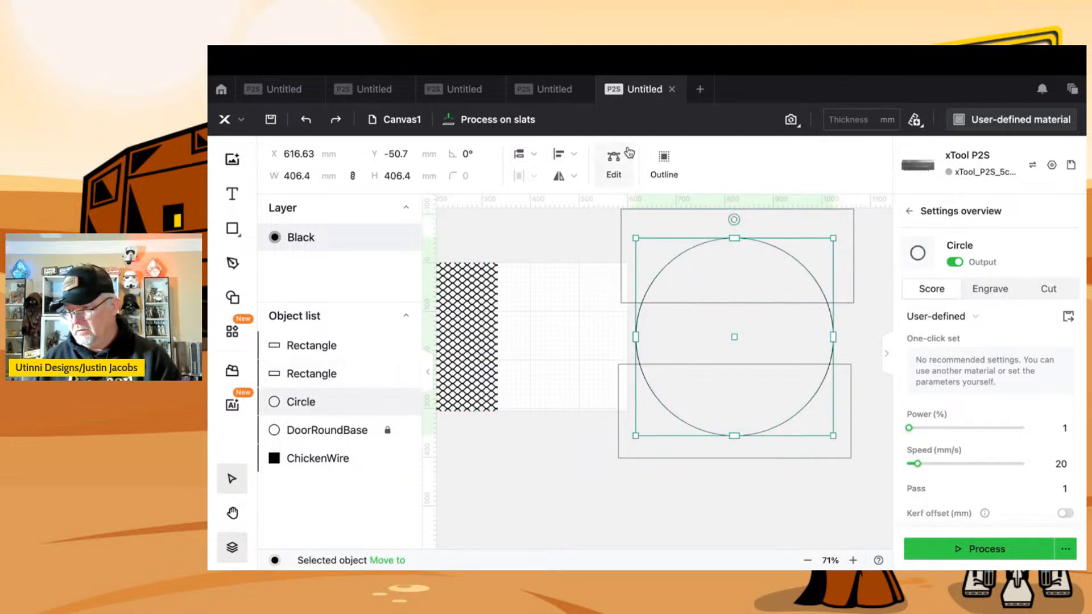
left_click(573, 253)
left_click_drag(649, 183, 736, 256)
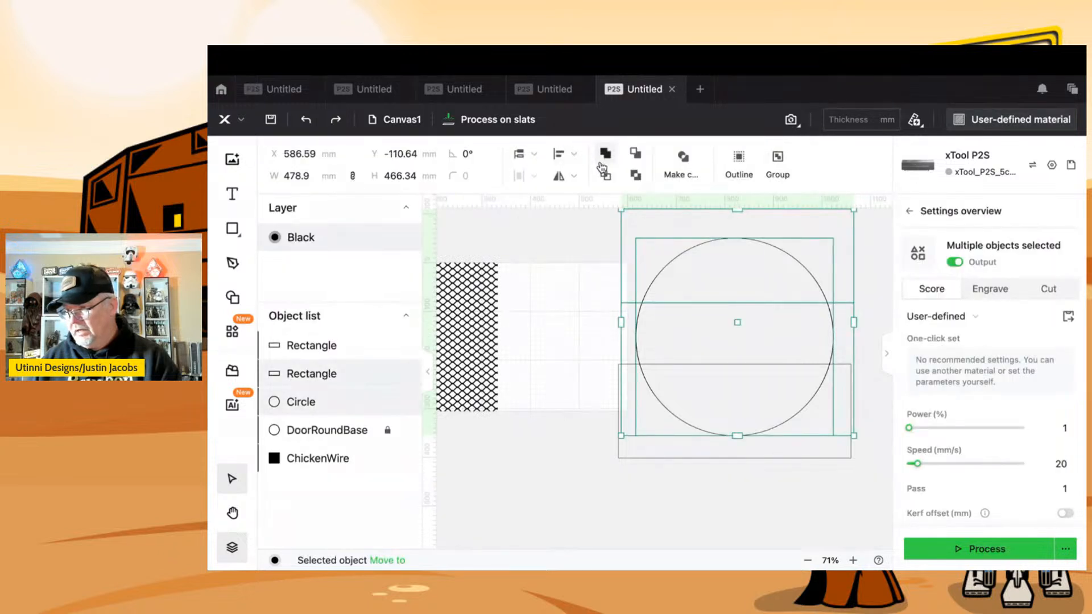
left_click(637, 179)
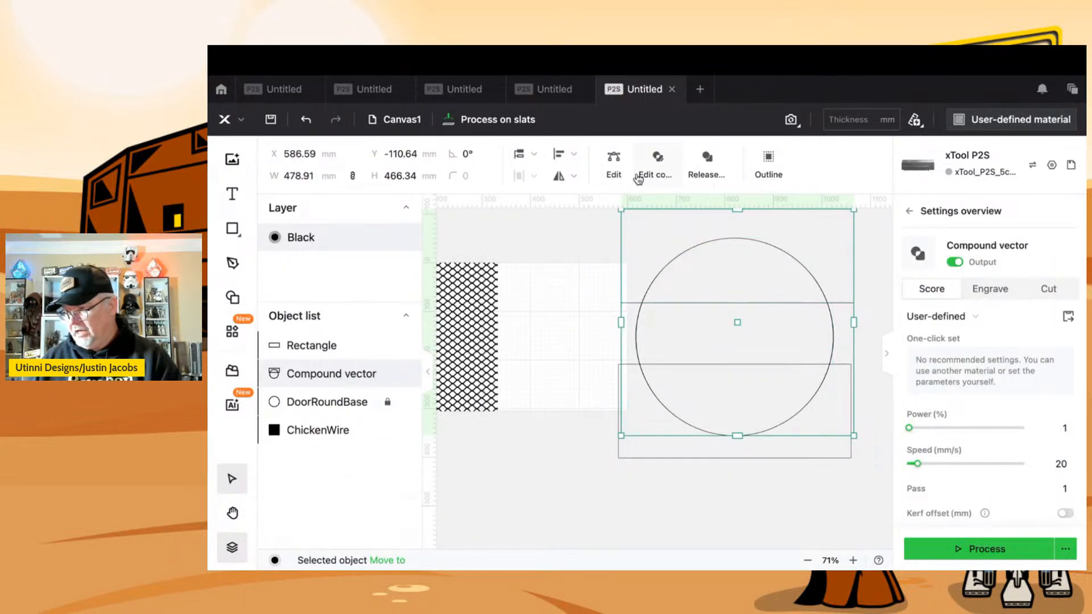
left_click(647, 173)
left_click(549, 233)
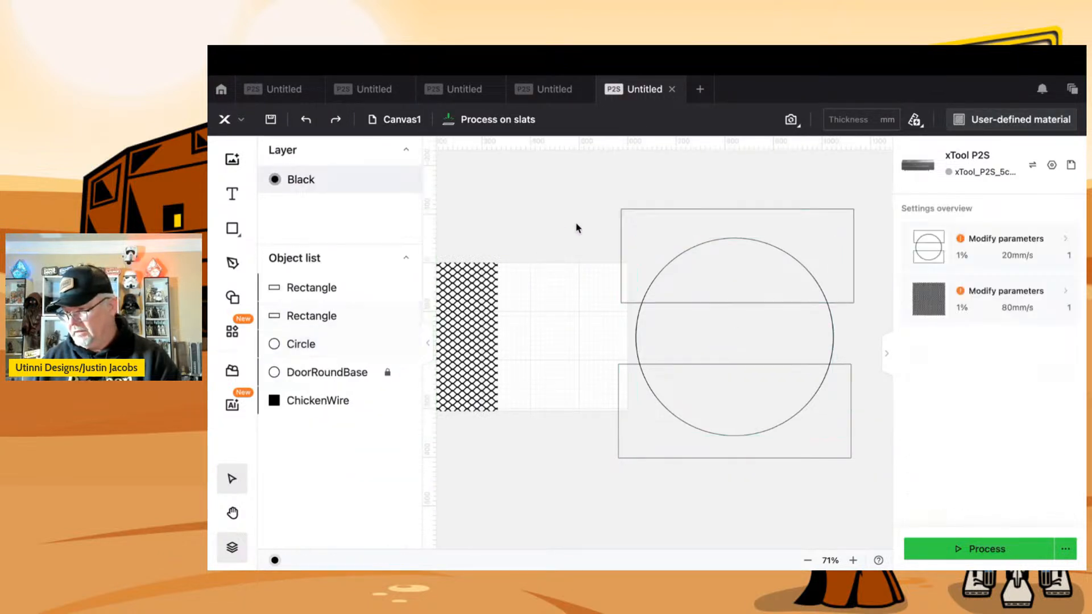
- Retry the subtraction of the upper rectangle from the unlocked circle, undo it and clear the selection
left_click(668, 268)
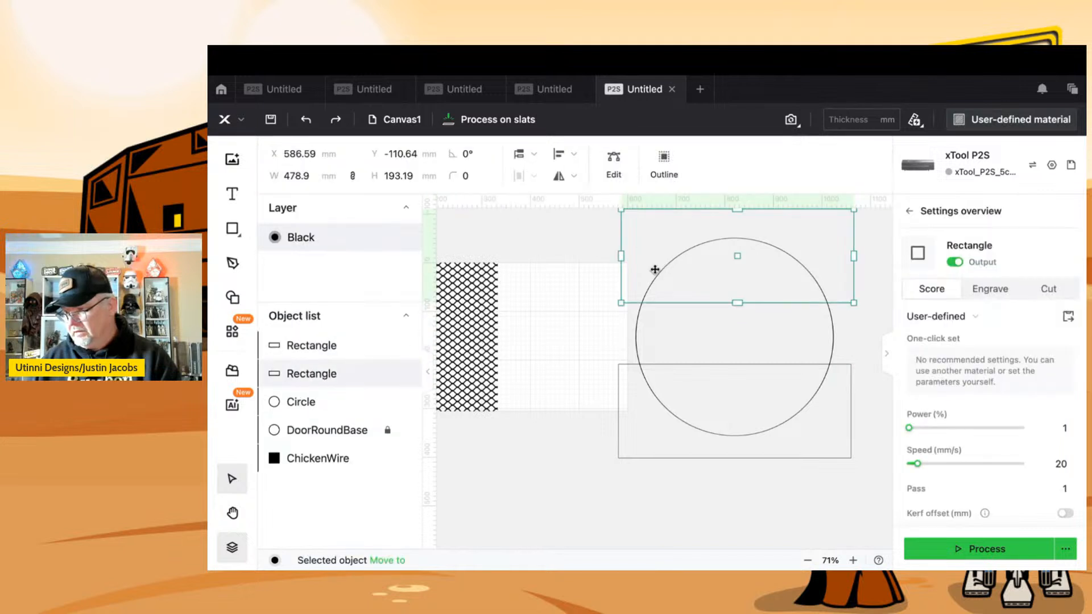
left_click(636, 345, "shift")
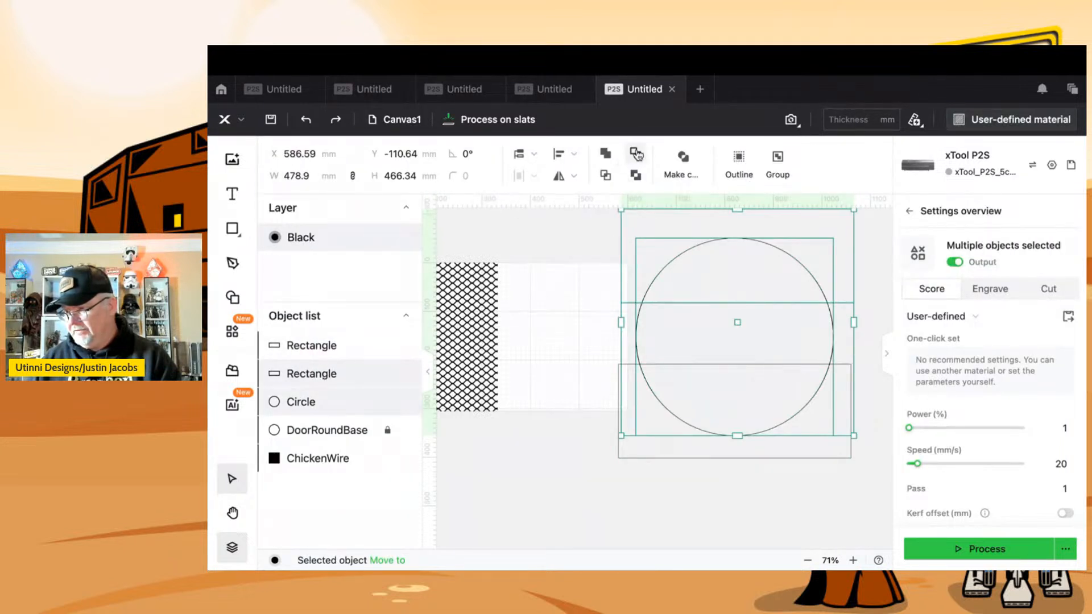
left_click(636, 153)
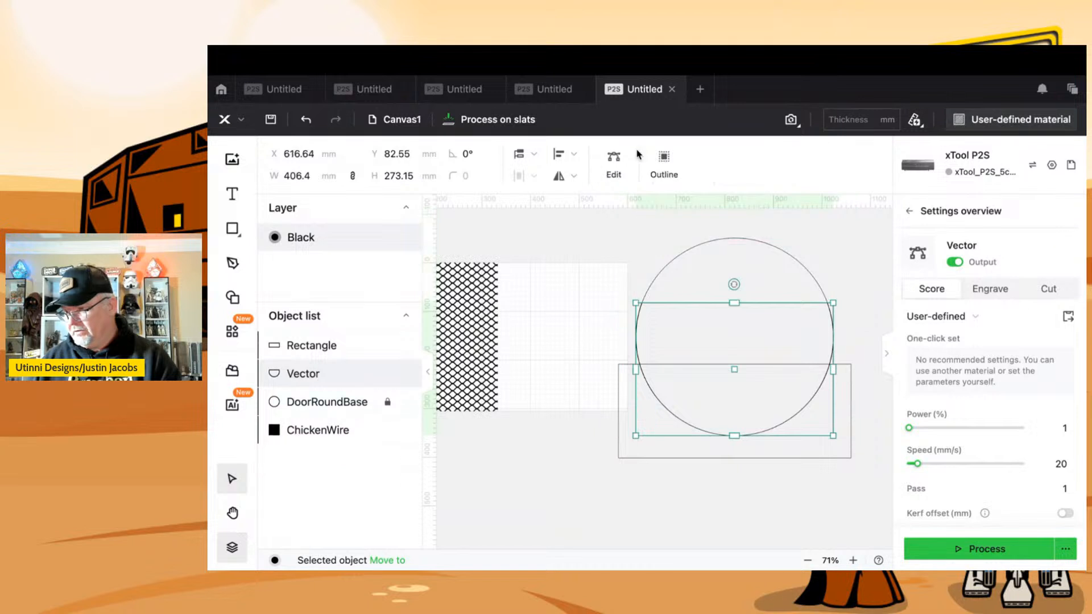
left_click(684, 255)
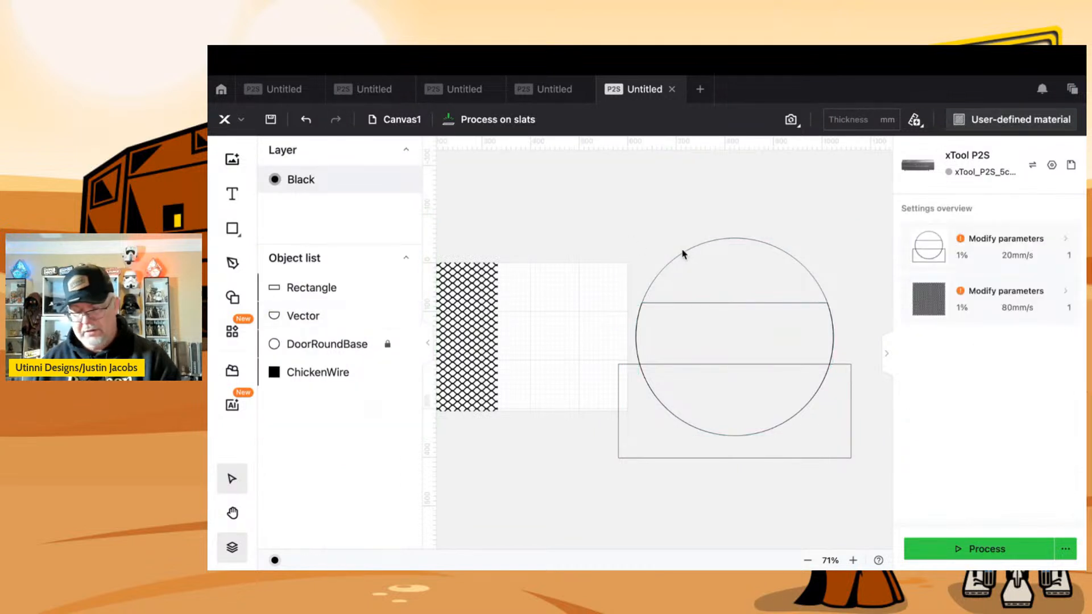
key("ctrl+z")
left_click(591, 234)
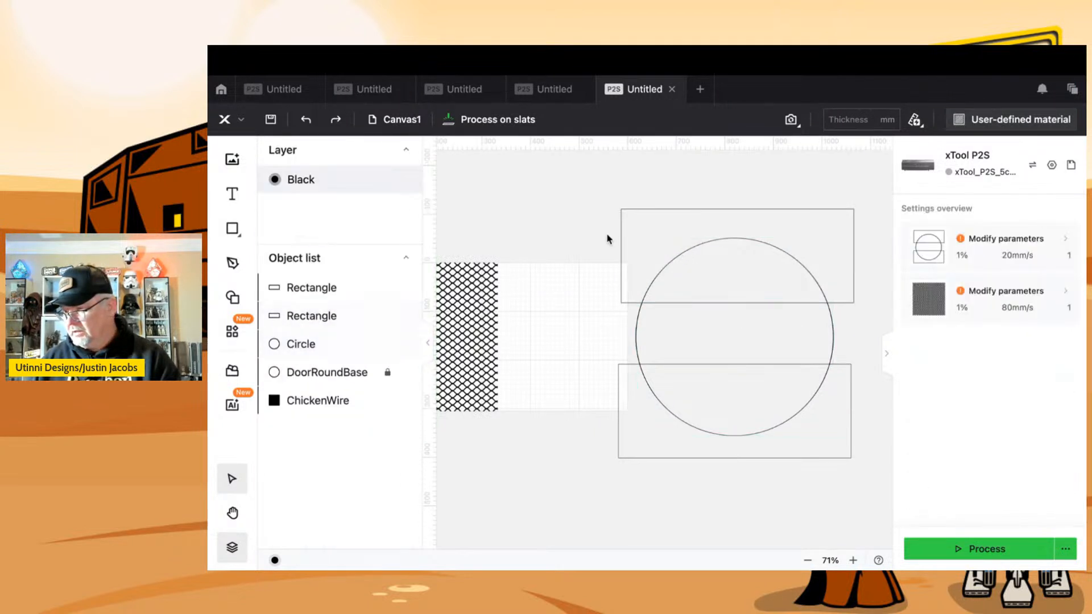
- Unite the unlocked circle and upper rectangle at their overlap to form the top cap, then undo the cap's test move
left_click(637, 340)
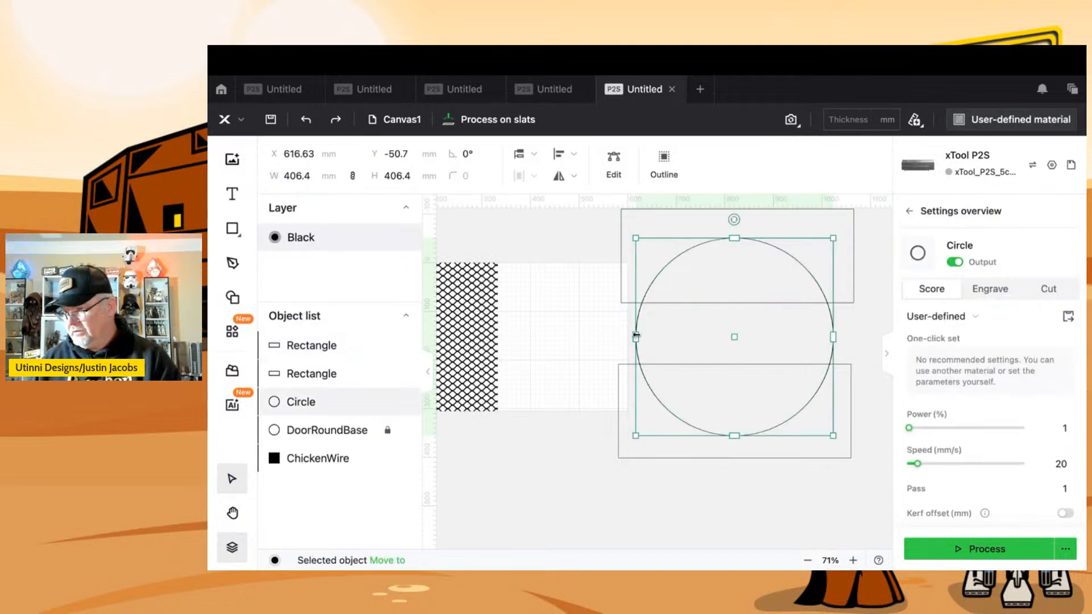
left_click(626, 303, "shift")
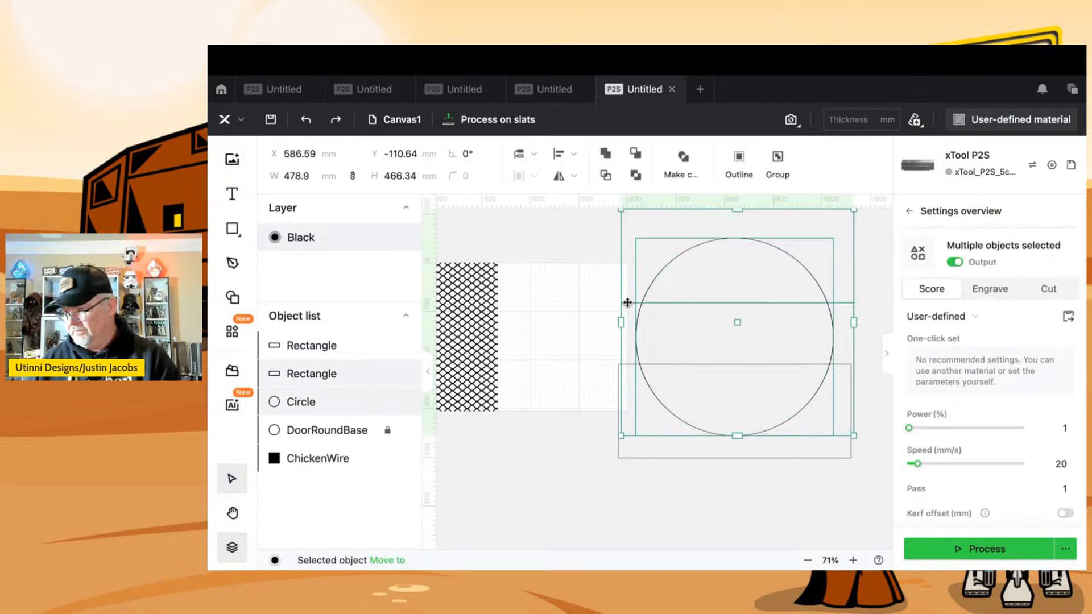
left_click(605, 178)
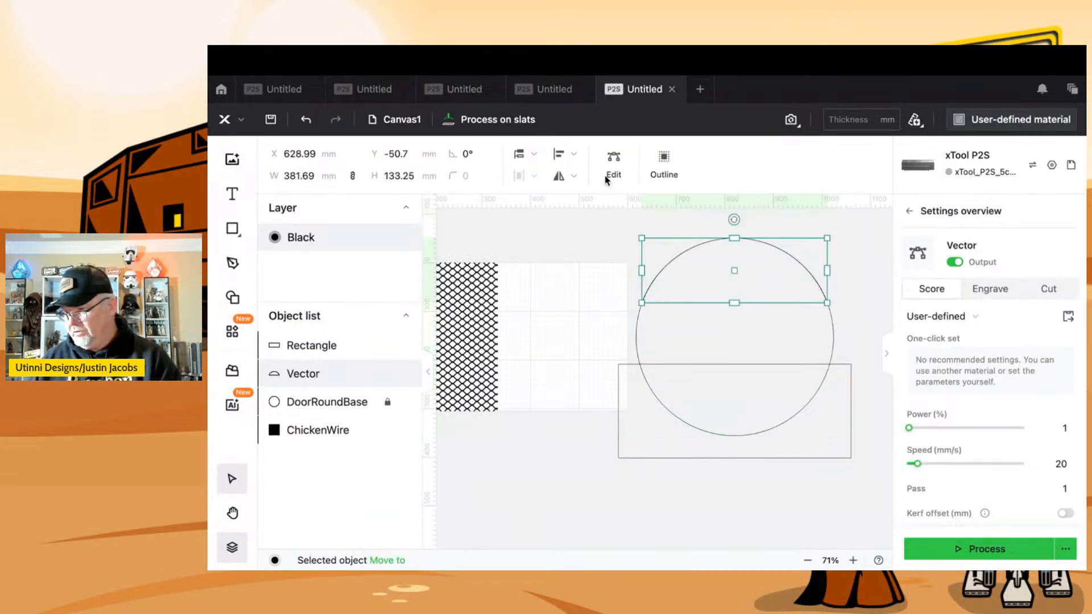
left_click(602, 226)
left_click_drag(683, 256, 580, 241)
key("ctrl+z")
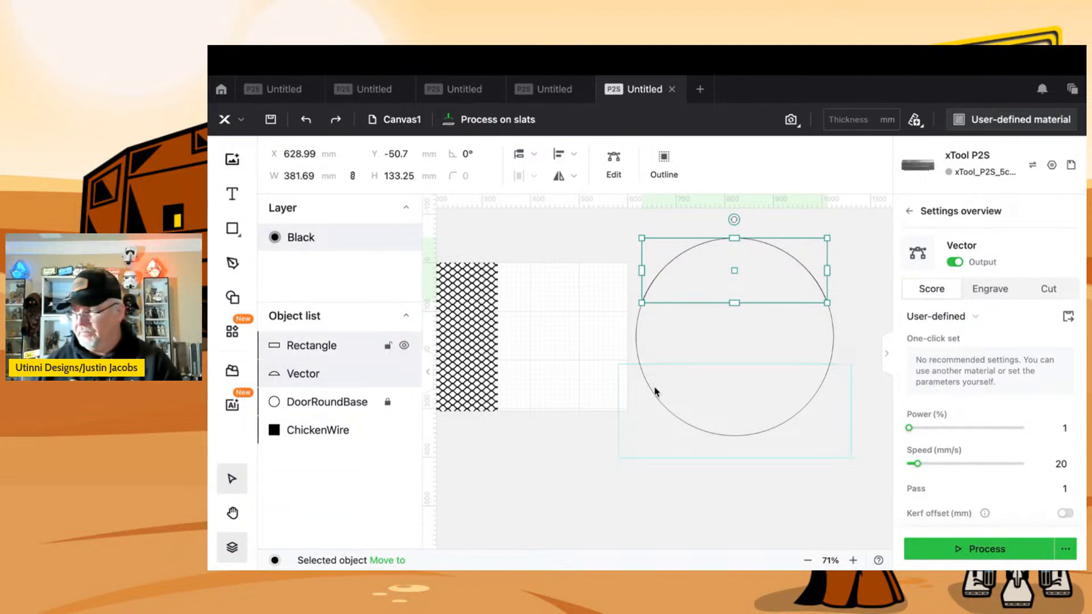
left_click(650, 364)
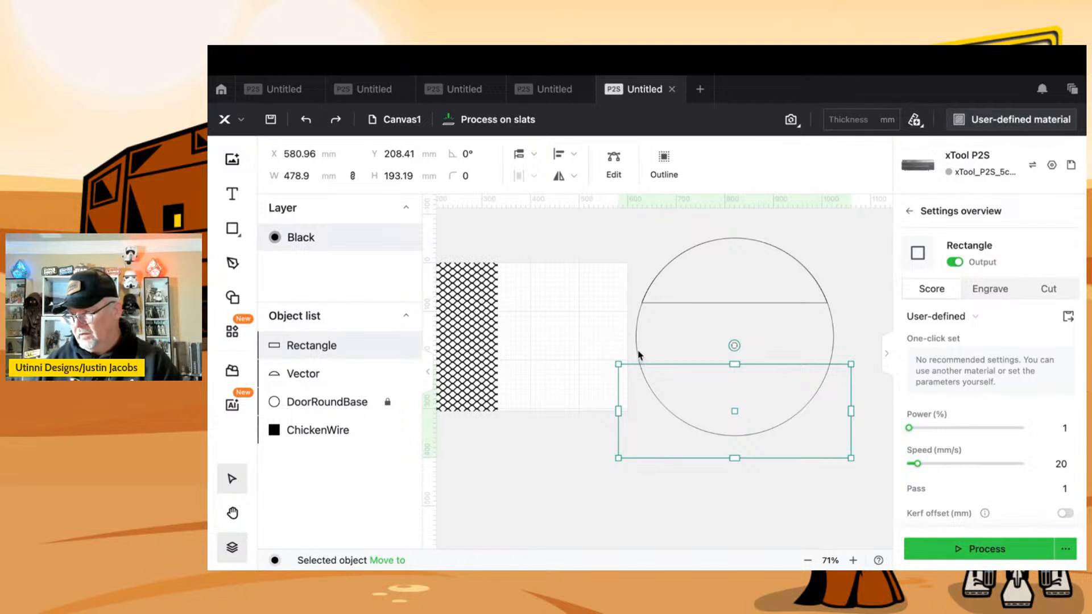
left_click(638, 355)
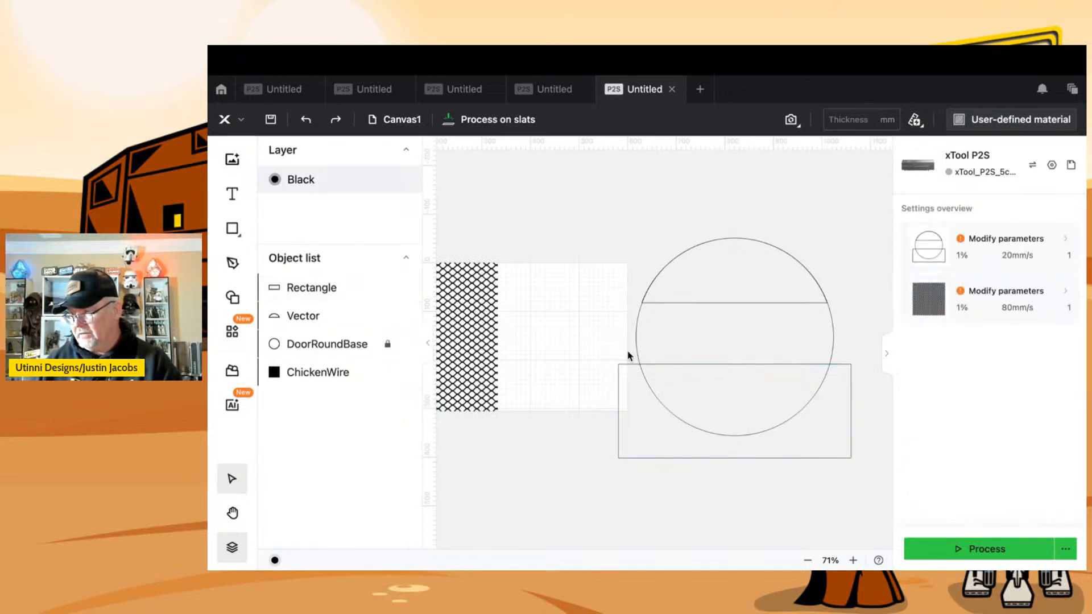
left_click(646, 367)
left_click(631, 354)
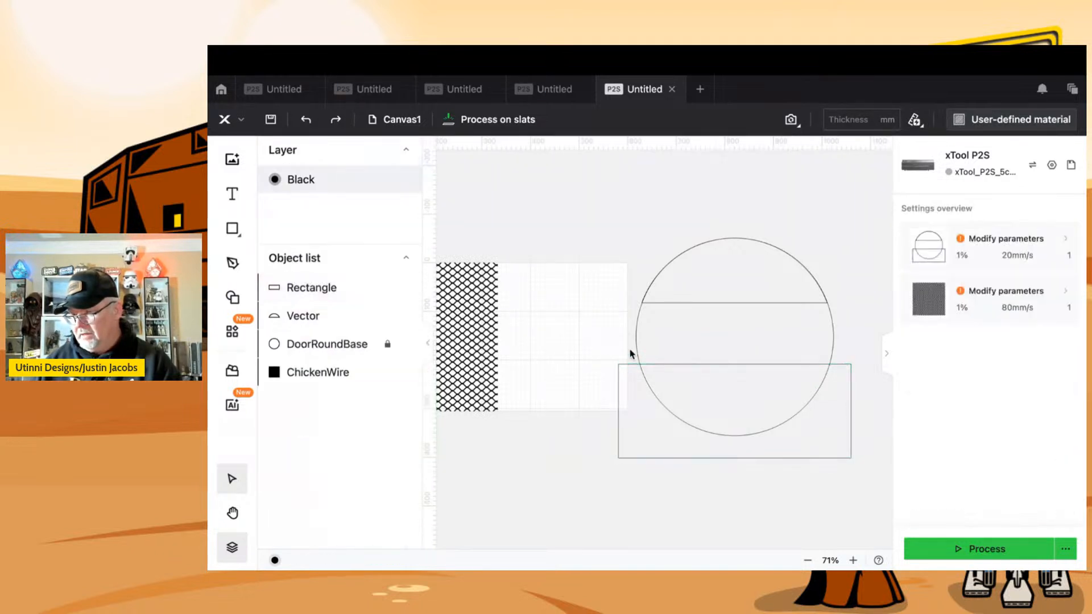
- Unlock the DoorRoundBase circle and duplicate it
left_click(326, 347)
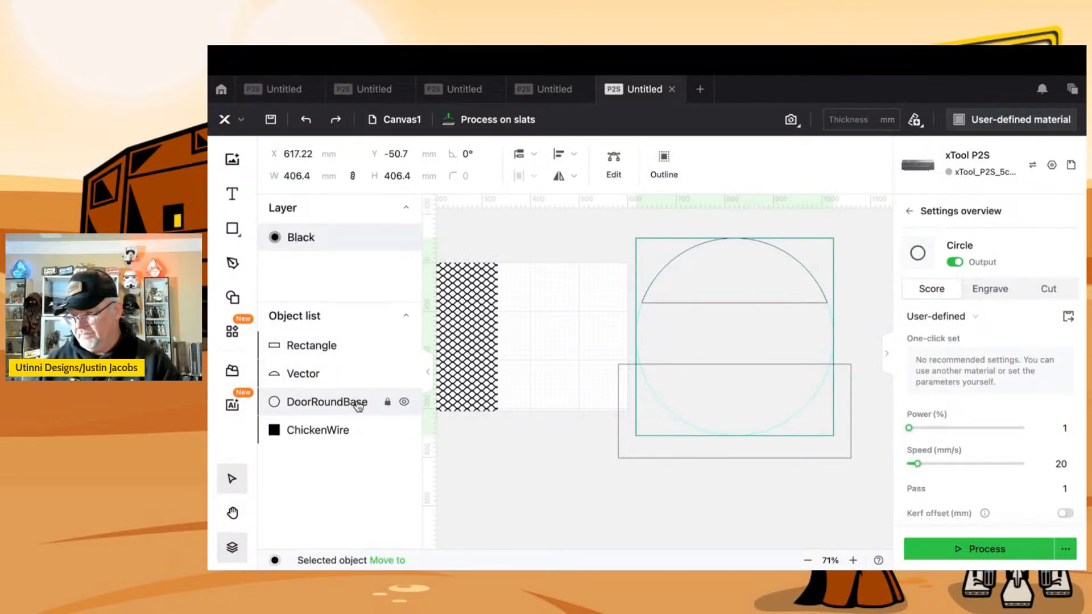
left_click(387, 404)
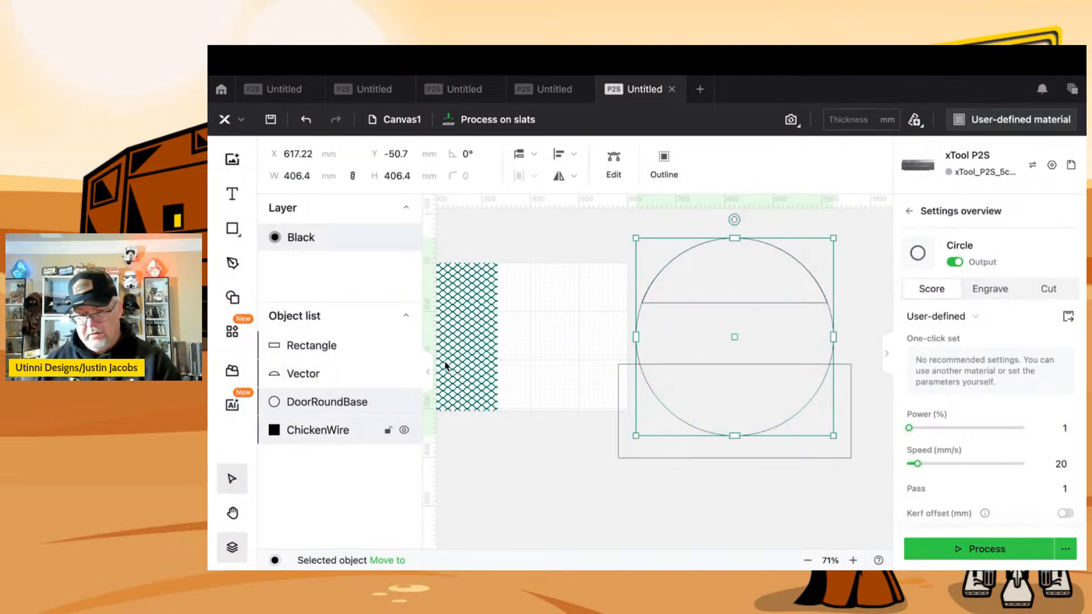
key("ctrl+d")
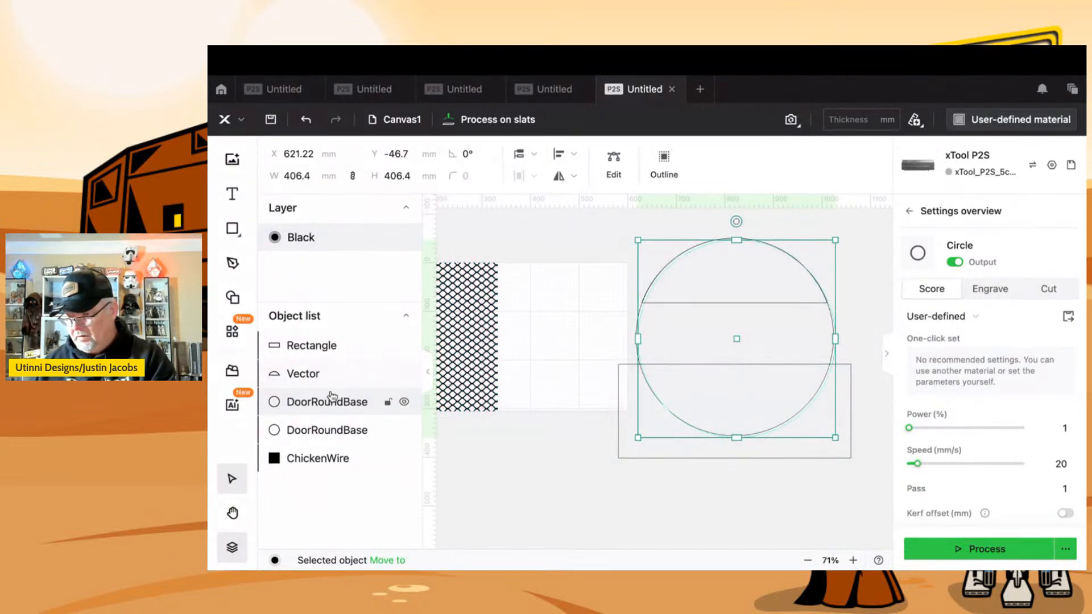
- Nudge the duplicate circle over the original to about X 617.5 mm, Y -49.7 mm, and lock the original DoorRoundBase
key("Up")
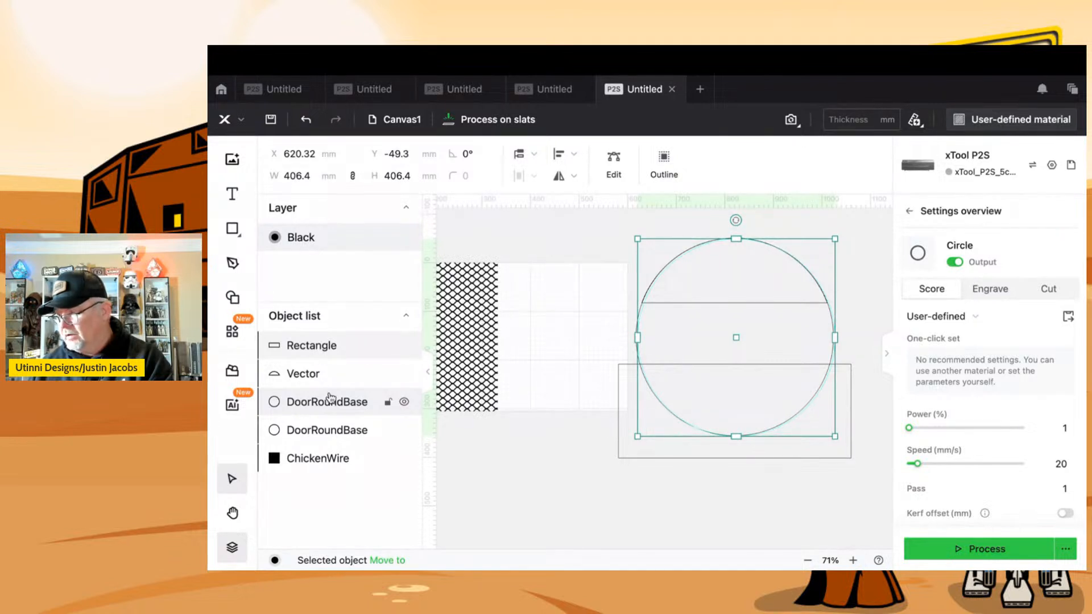
key("Left")
key("Left")
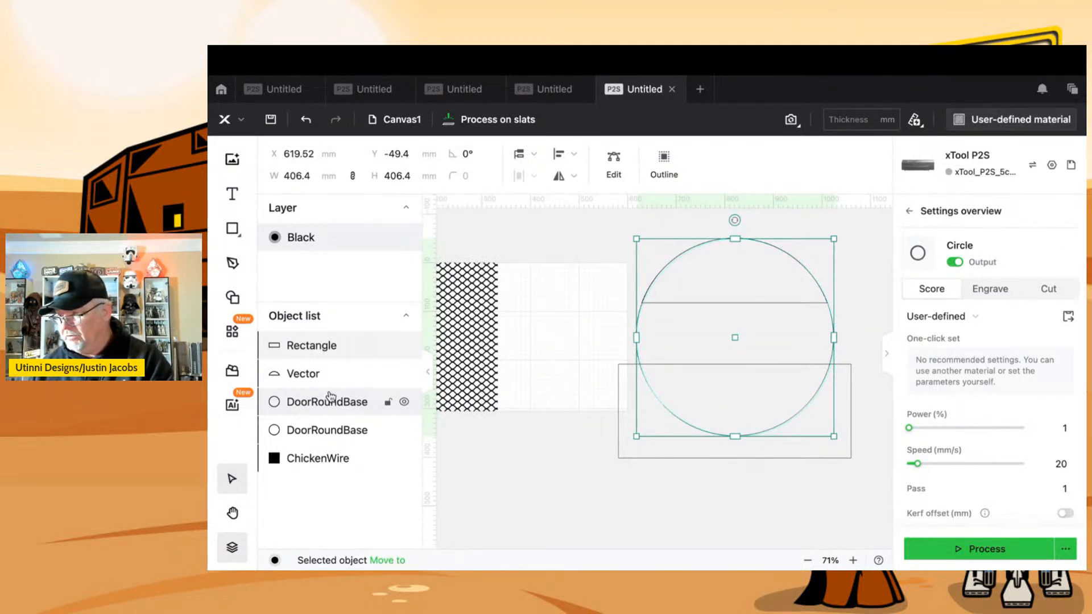
key("Up")
key("Up")
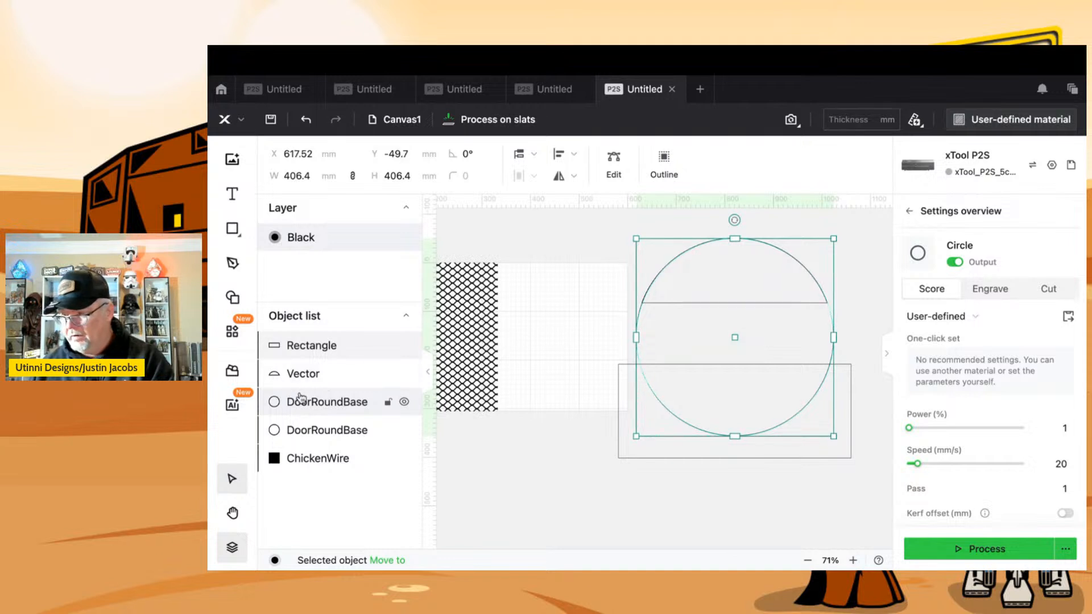
left_click(387, 431)
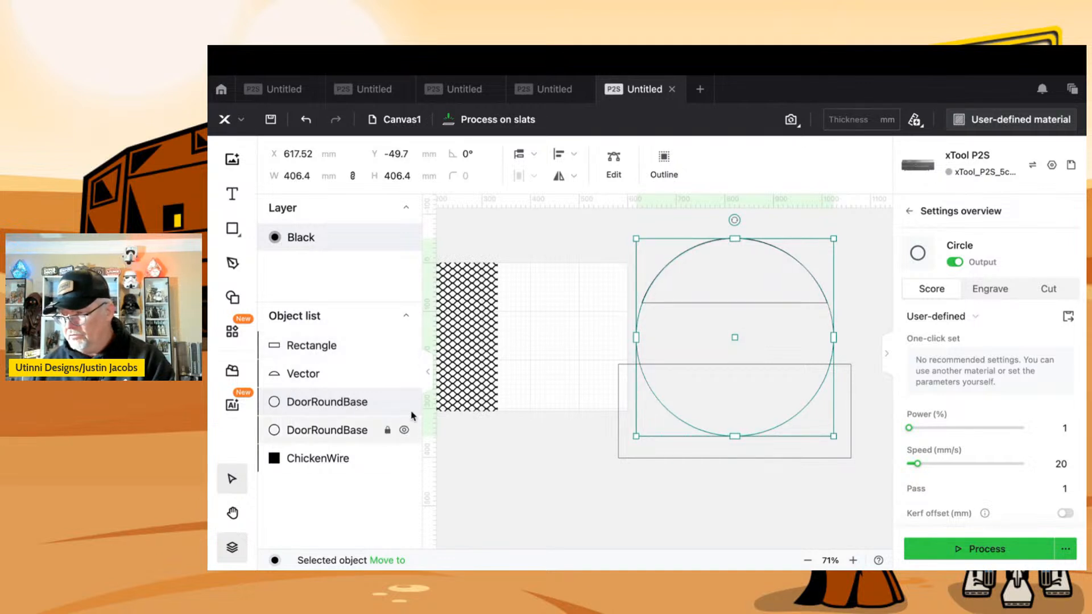
- Unite the duplicate circle and lower rectangle at their overlap to form the bottom segment
left_click(574, 386)
left_click_drag(614, 467, 731, 421)
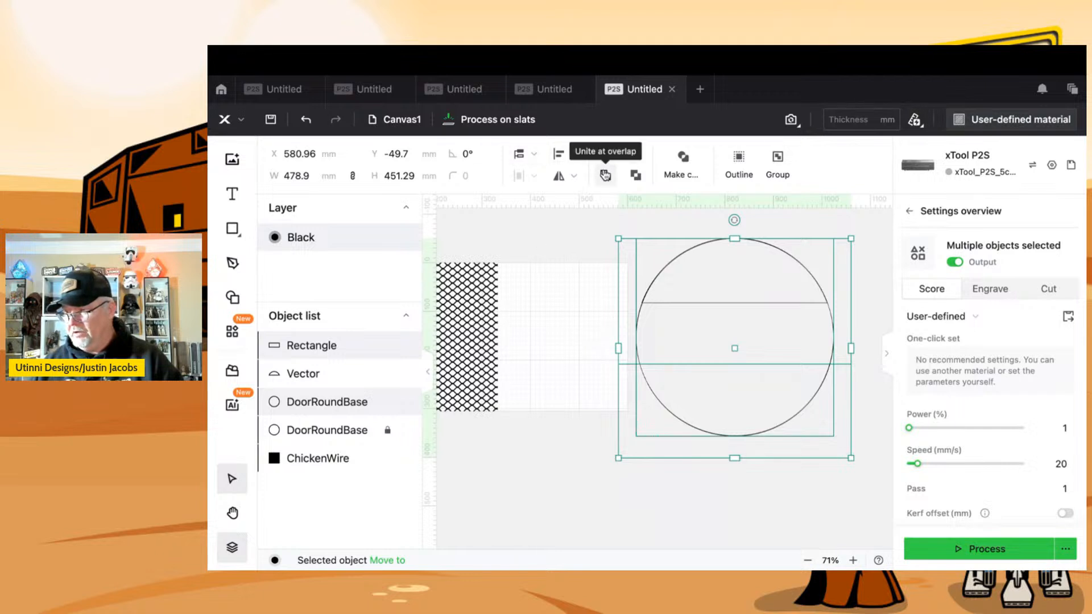
left_click(605, 174)
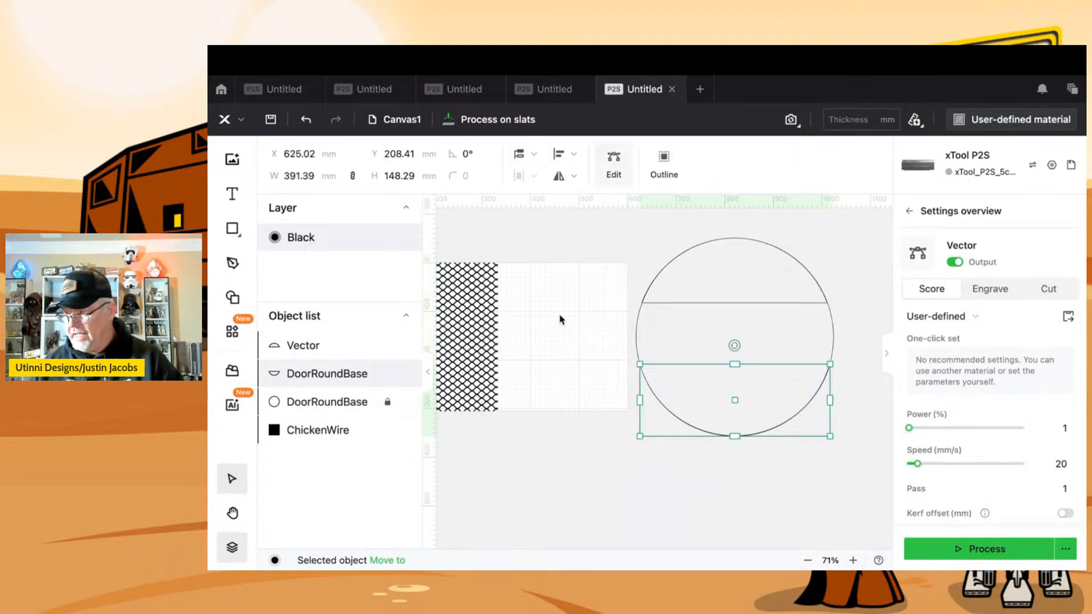
left_click(590, 367)
left_click(680, 364)
- Move the top cap to the yellow layer and set it to Engrave
left_click(690, 304)
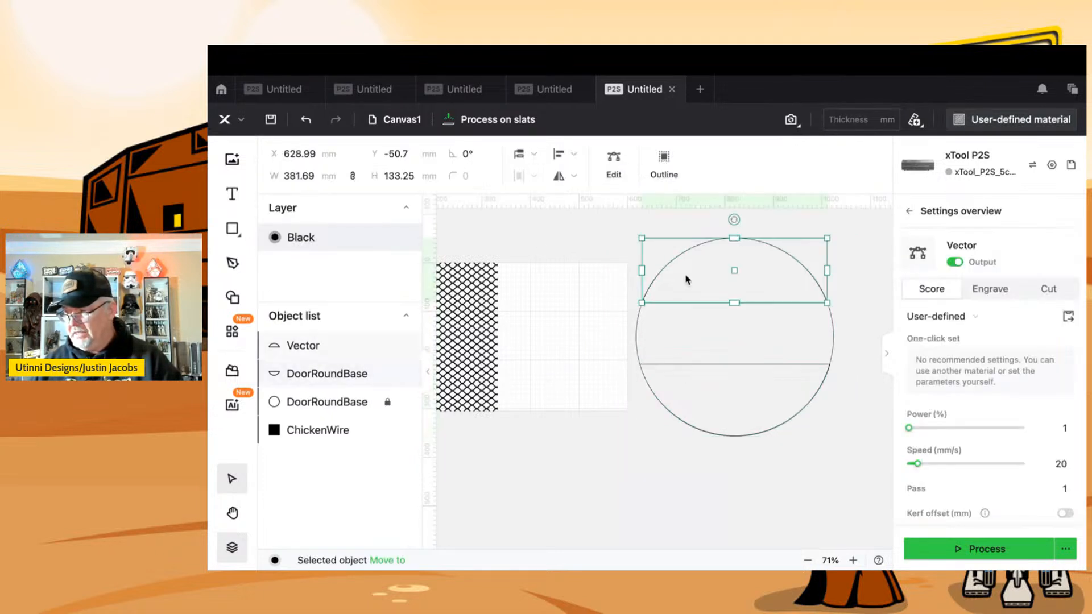
mouse_move(380, 559)
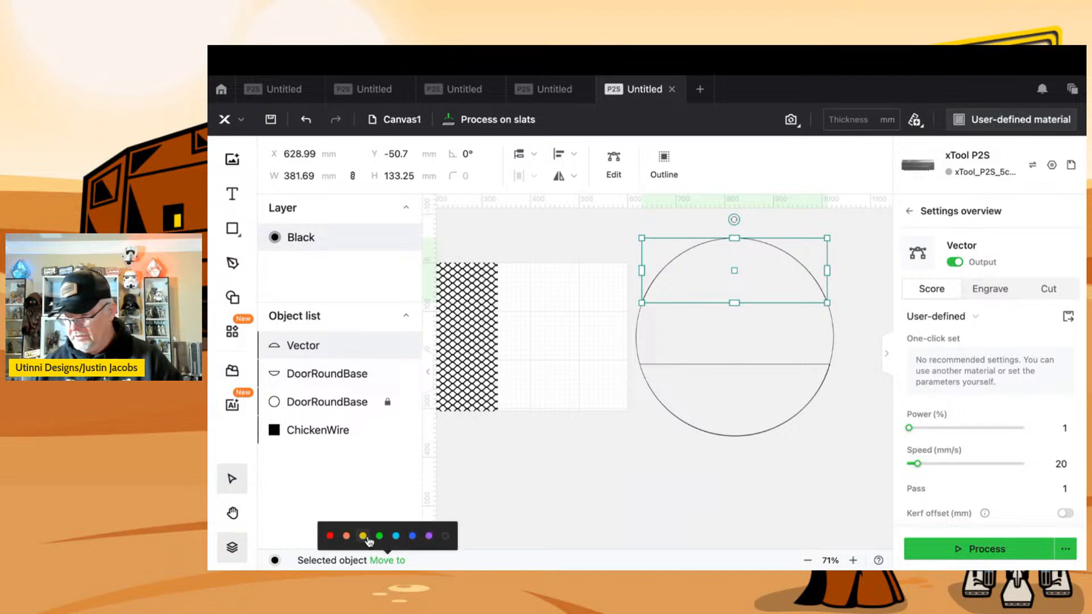
left_click(363, 536)
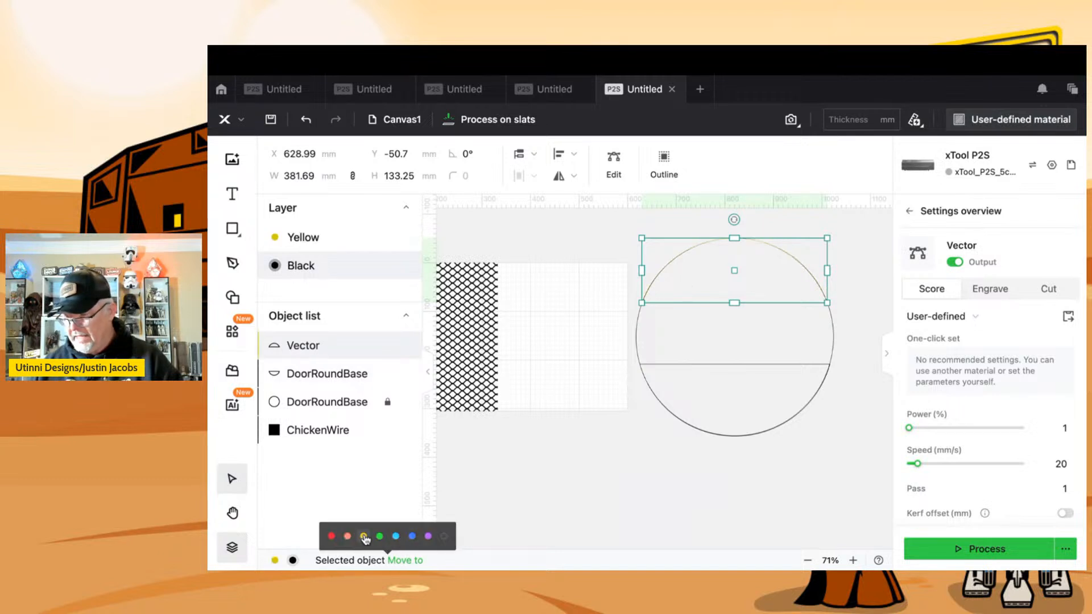
left_click(992, 289)
- Move the bottom segment to the cyan layer, set it to Engrave and clear the selection
left_click(773, 402)
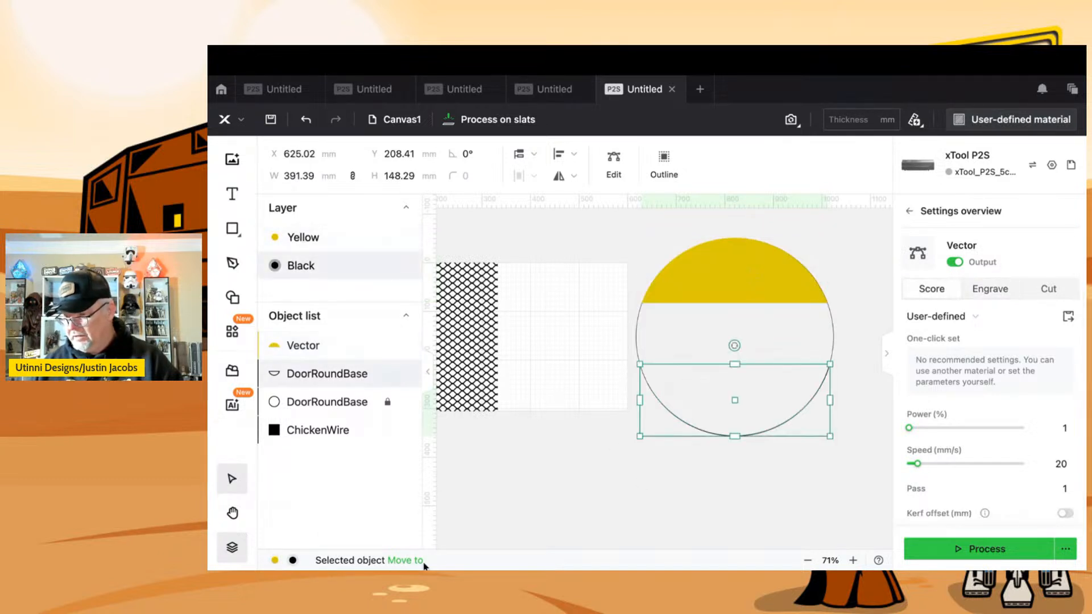
mouse_move(421, 562)
left_click(417, 536)
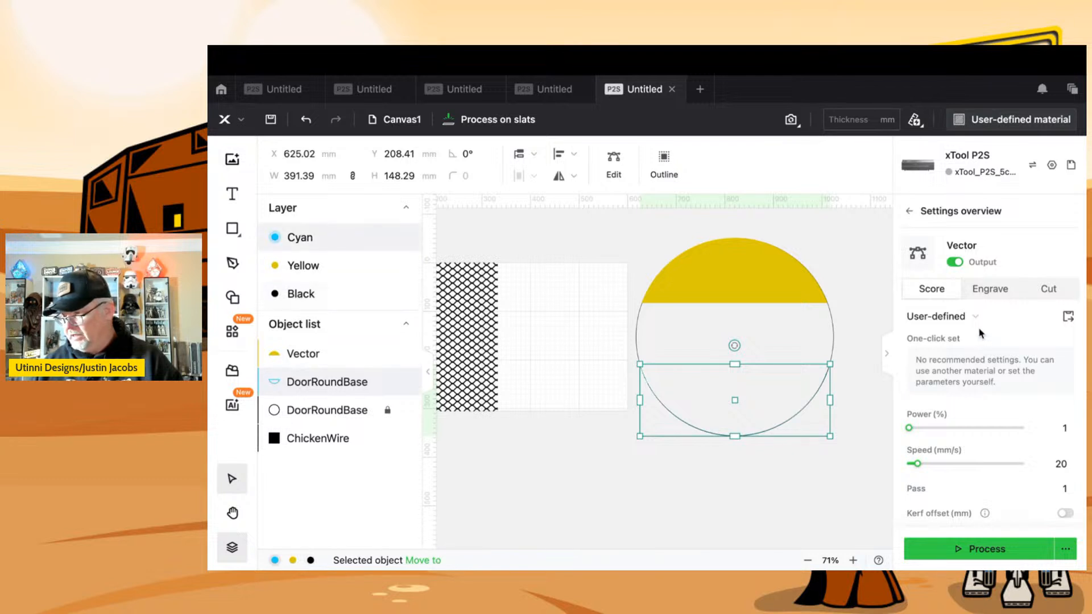
left_click(991, 291)
left_click(672, 506)
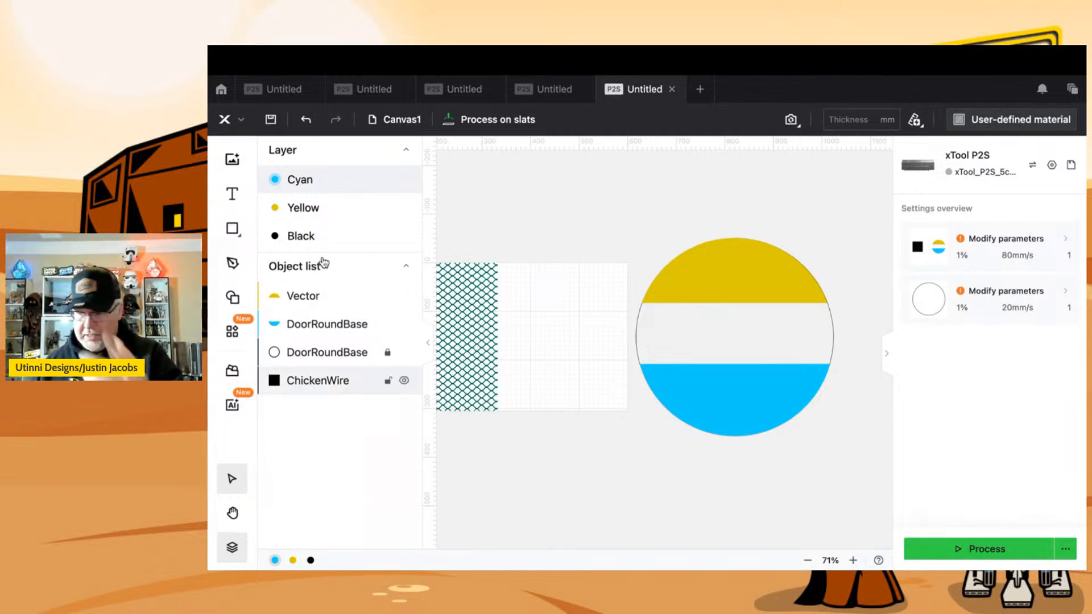
- Add the text "CHICKEN'S" in the circle's blank middle band and set it to Engrave
left_click(232, 194)
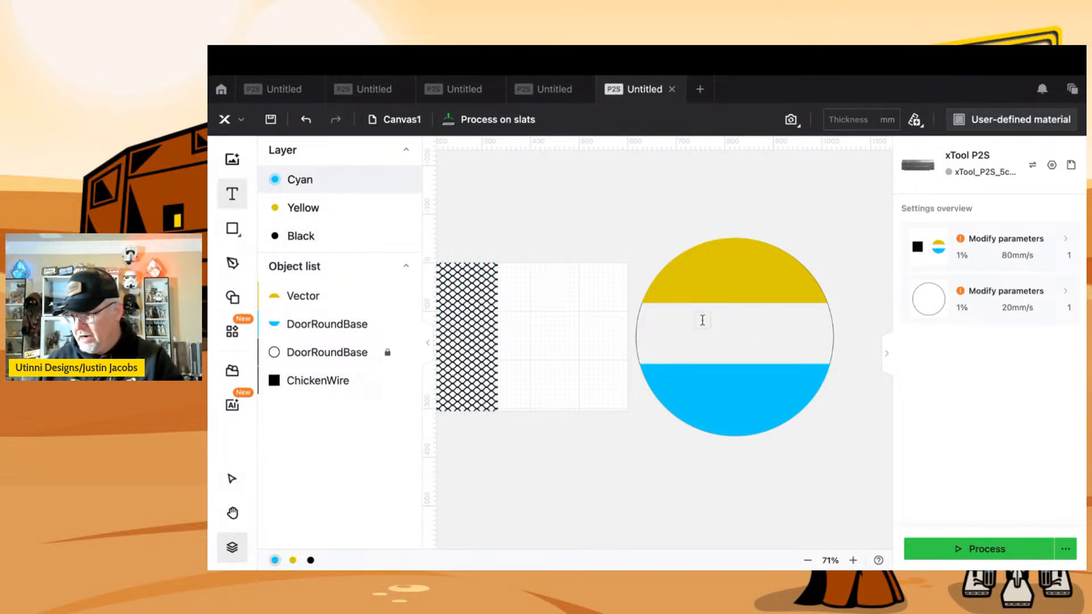
left_click(683, 340)
type("CHICKEN")
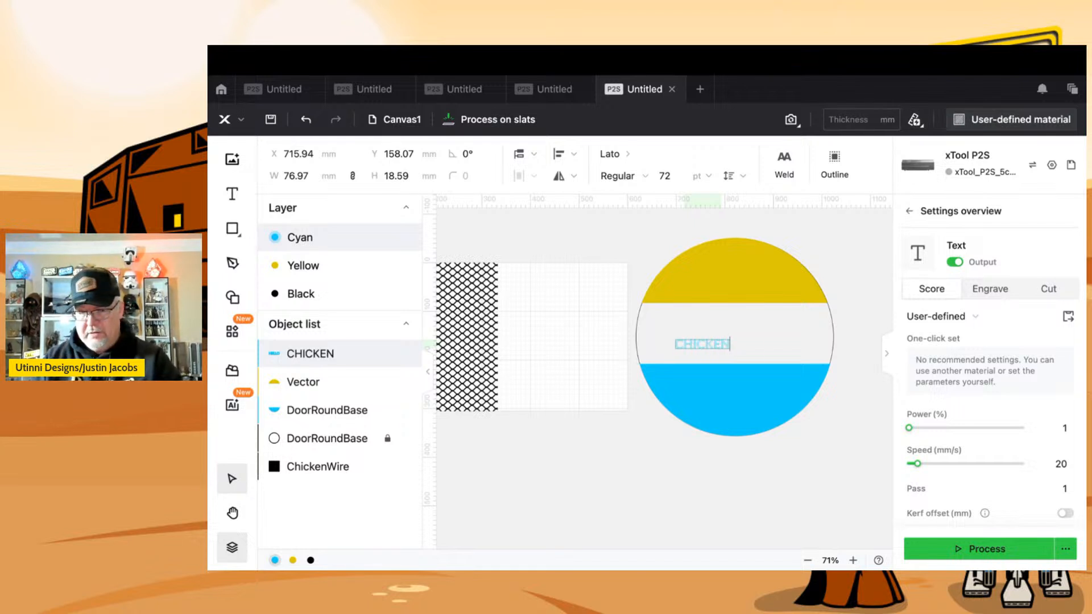
type("'S")
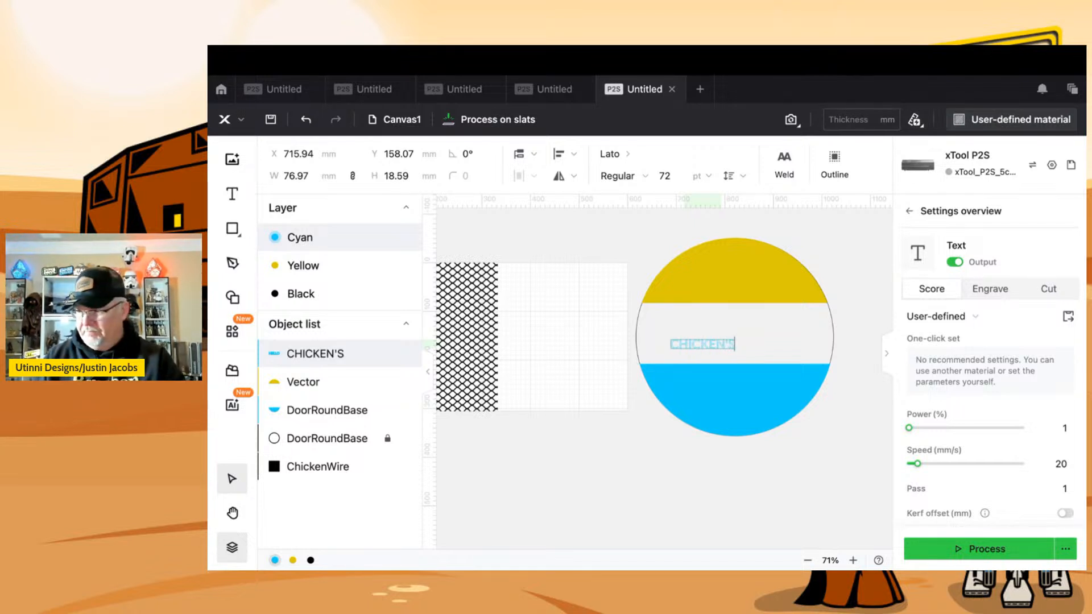
left_click(989, 289)
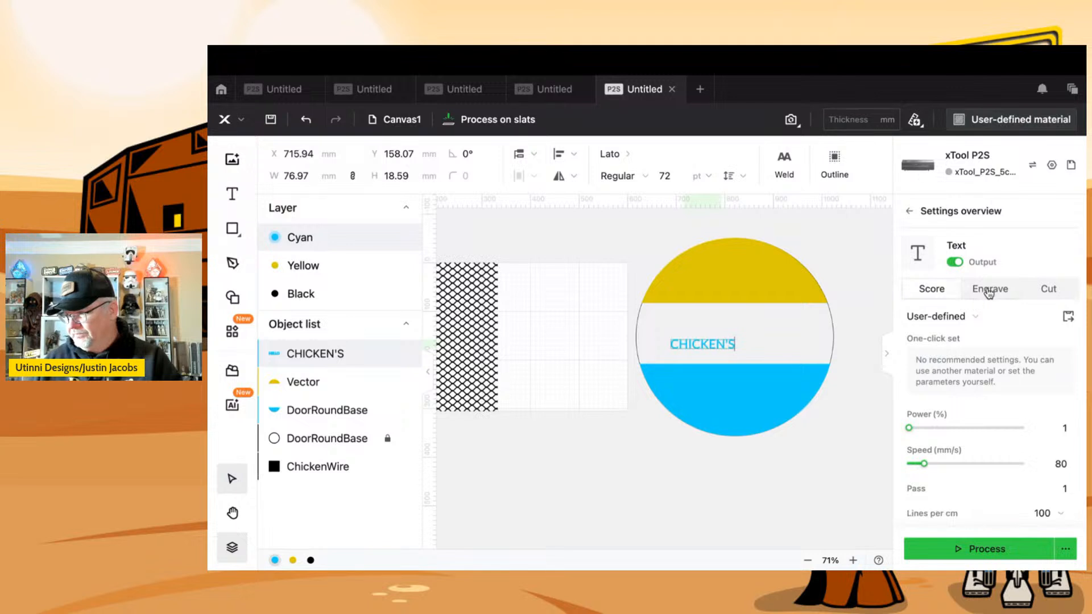
left_click(310, 561)
mouse_move(410, 561)
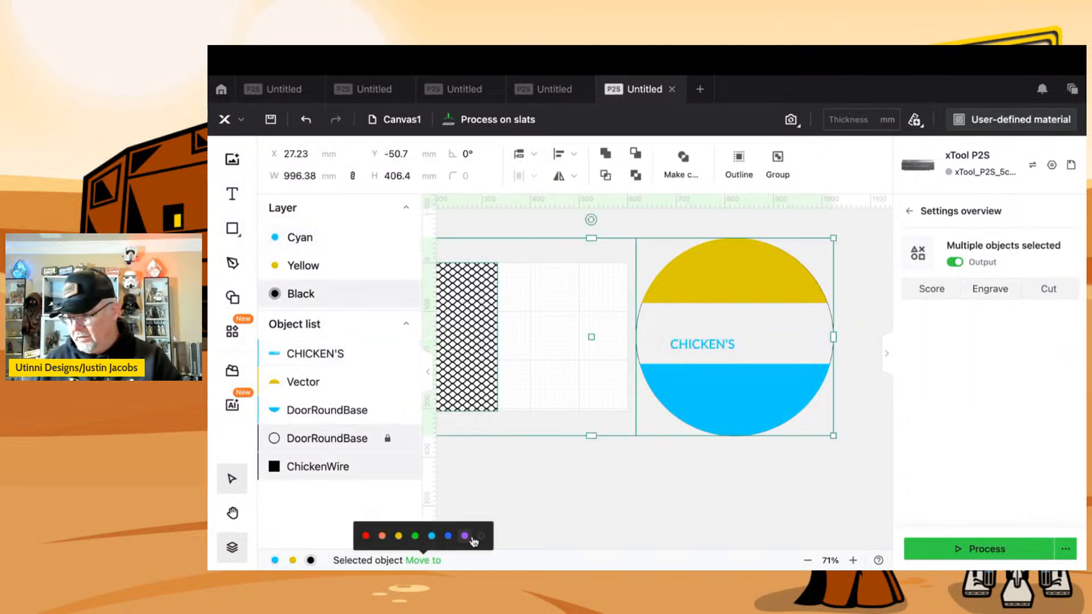
left_click(491, 506)
- Move the "CHICKEN'S" text to the red layer
left_click(721, 340)
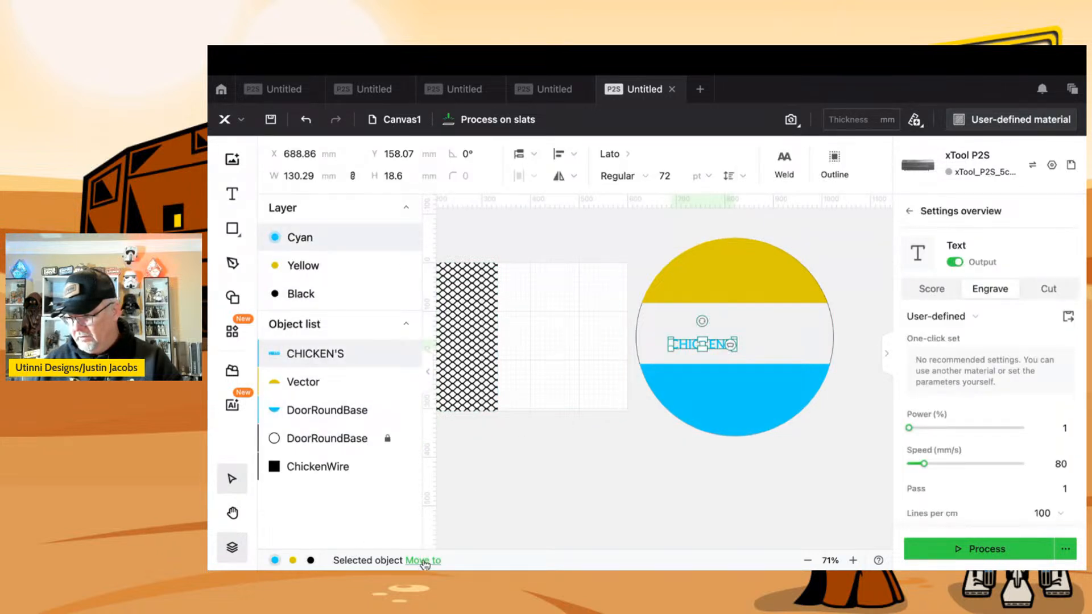
mouse_move(405, 562)
left_click(367, 541)
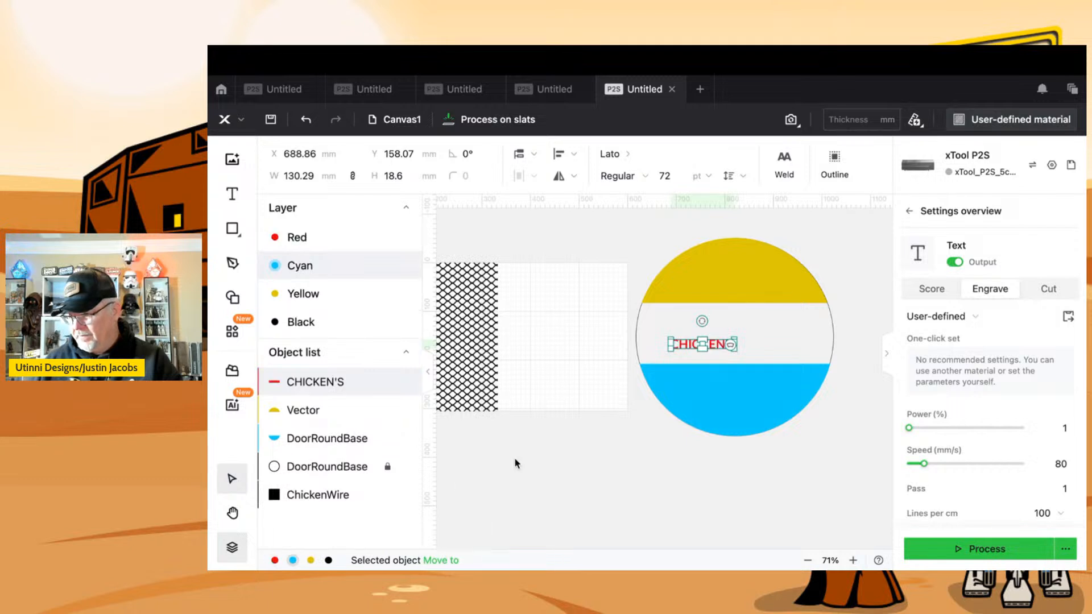
- Enlarge the "CHICKEN'S" text to nearly the full width of the middle band and center it there
left_click(748, 330)
left_click(732, 344)
left_click_drag(736, 340, 842, 324)
mouse_move(766, 330)
left_mouse_down()
mouse_move(734, 332)
mouse_move(745, 332)
left_mouse_up()
left_click(644, 506)
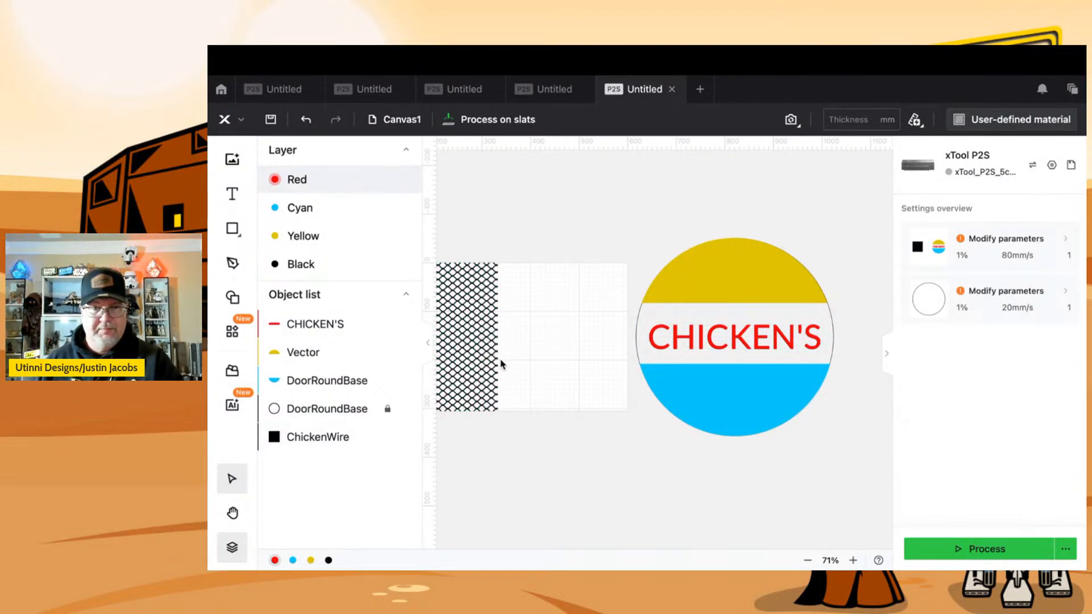
- Try placing the ChickenWire pattern over the sign and enlarging it to about 386 mm square
left_click(699, 394)
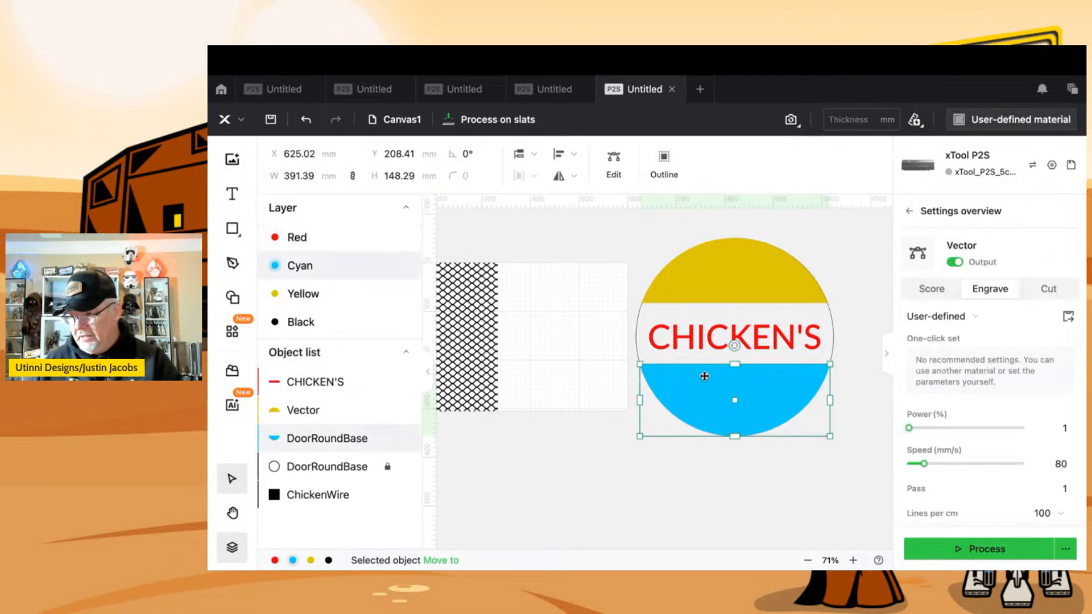
left_click(487, 333)
left_click_drag(484, 339, 788, 377)
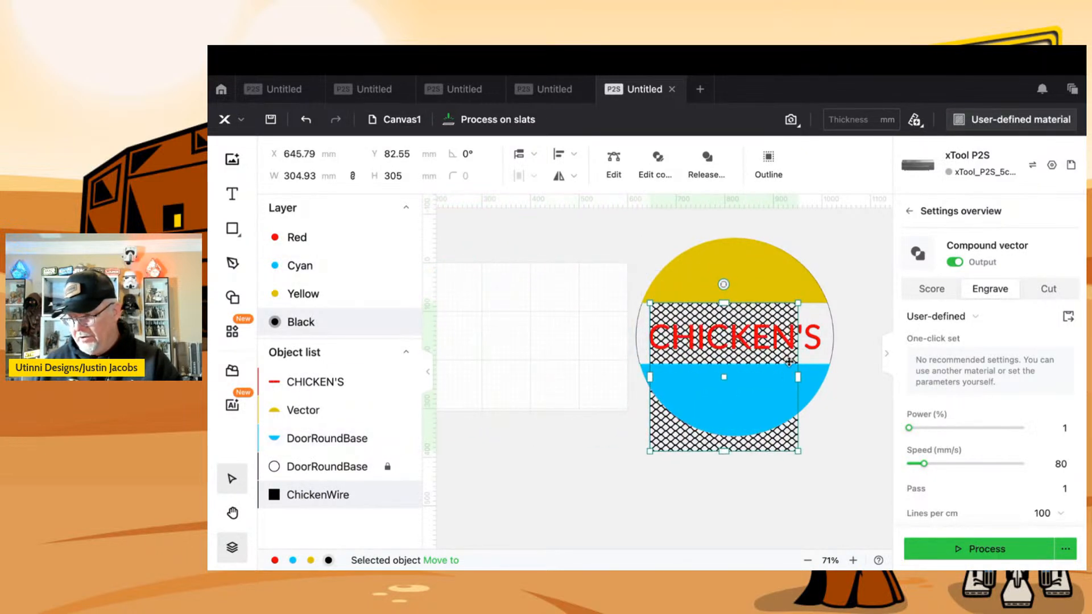
left_click_drag(798, 303, 837, 263)
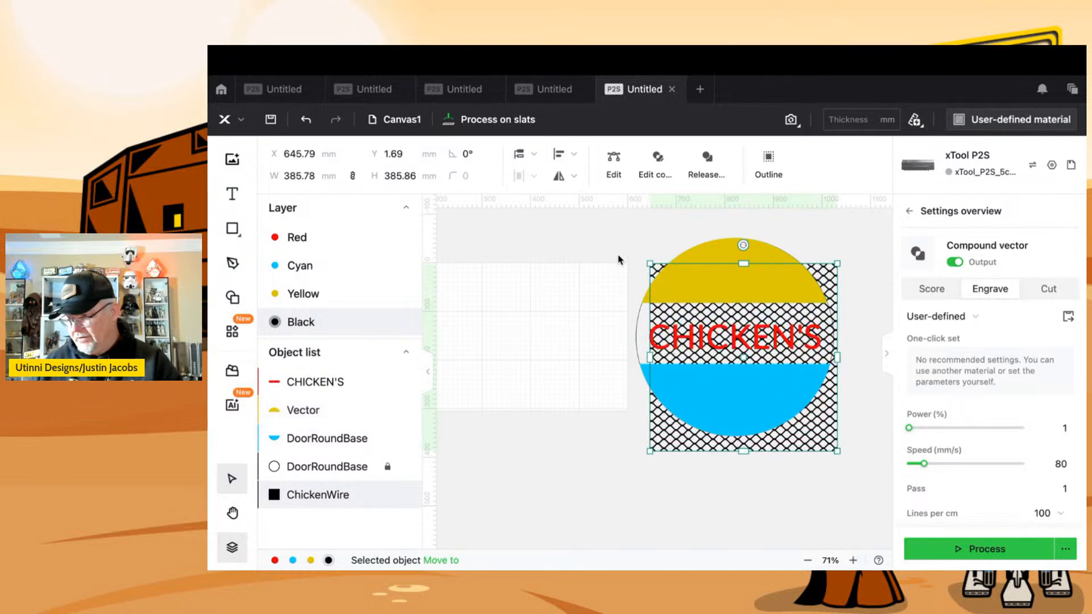
- Move the ChickenWire pattern off the sign and shrink it to about 248 mm square at about X 301 mm, Y 195 mm
left_click(651, 264)
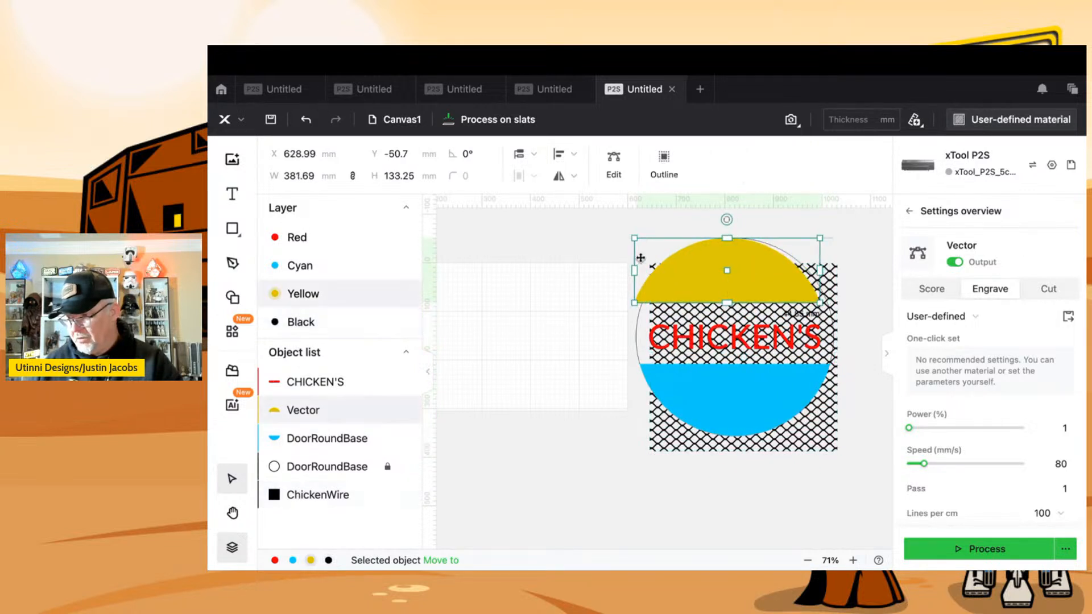
left_click(666, 447)
left_click_drag(666, 448, 499, 474)
left_click_drag(671, 290, 602, 358)
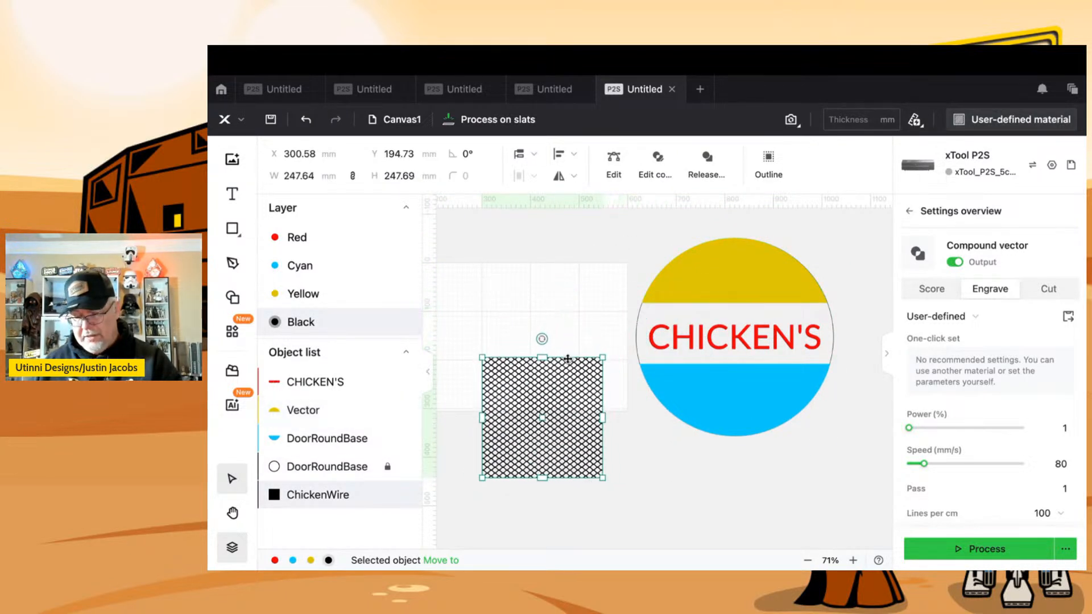
- Try tiling a duplicate of the ChickenWire pattern flush beside the original and scaling the pair down together
key("ctrl+d")
left_click_drag(558, 408, 673, 406)
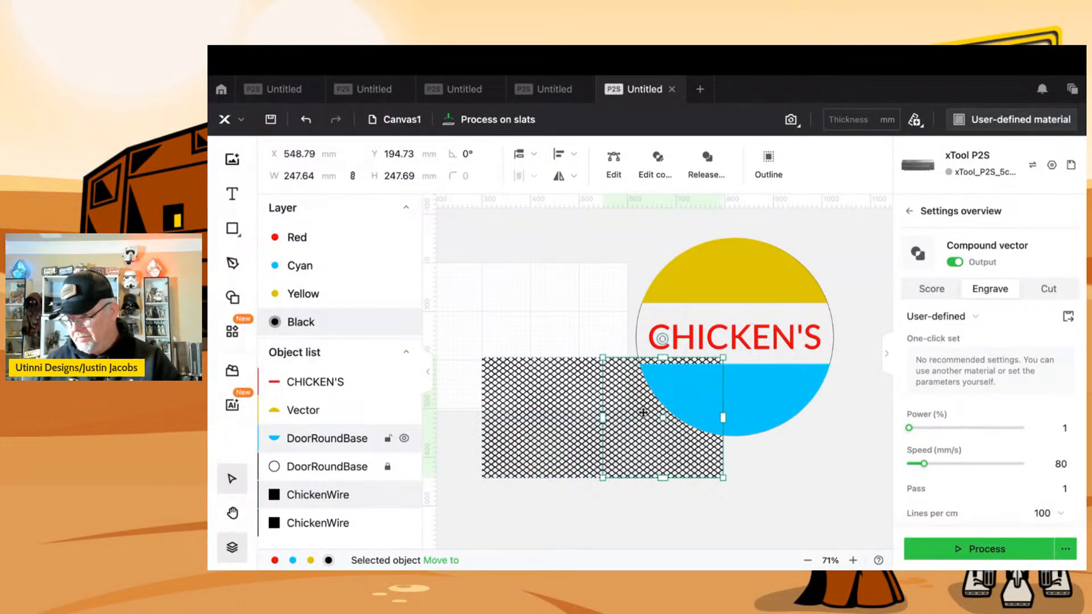
left_click(585, 496)
left_click(579, 475)
left_click(617, 474, "shift")
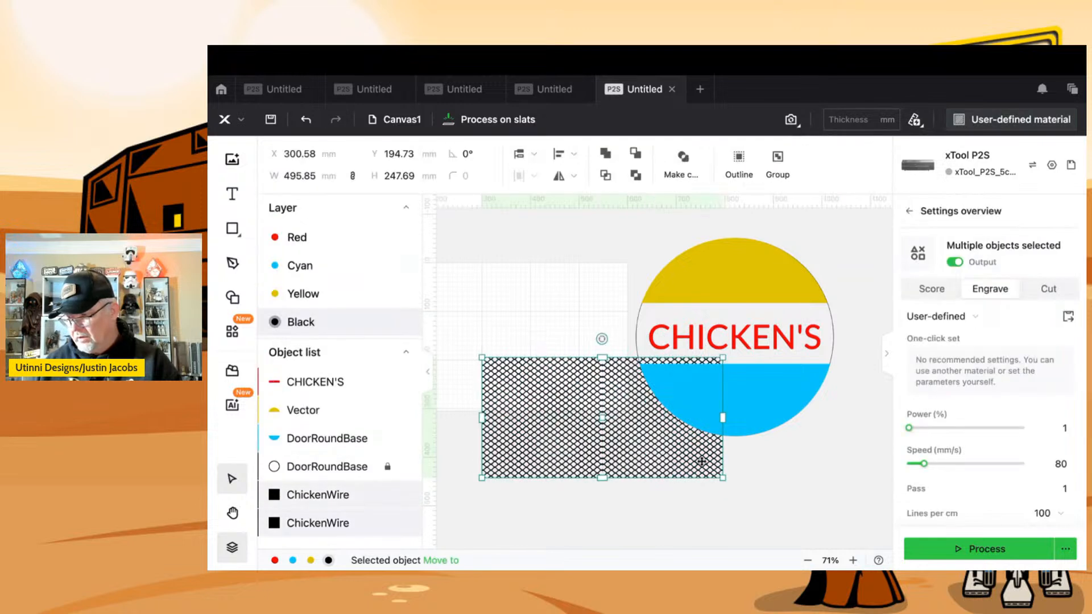
left_click_drag(723, 478, 690, 466)
- Undo the ChickenWire duplication and the earlier shrinking of the pattern
key("super+z")
key("super+z")
key("super+z")
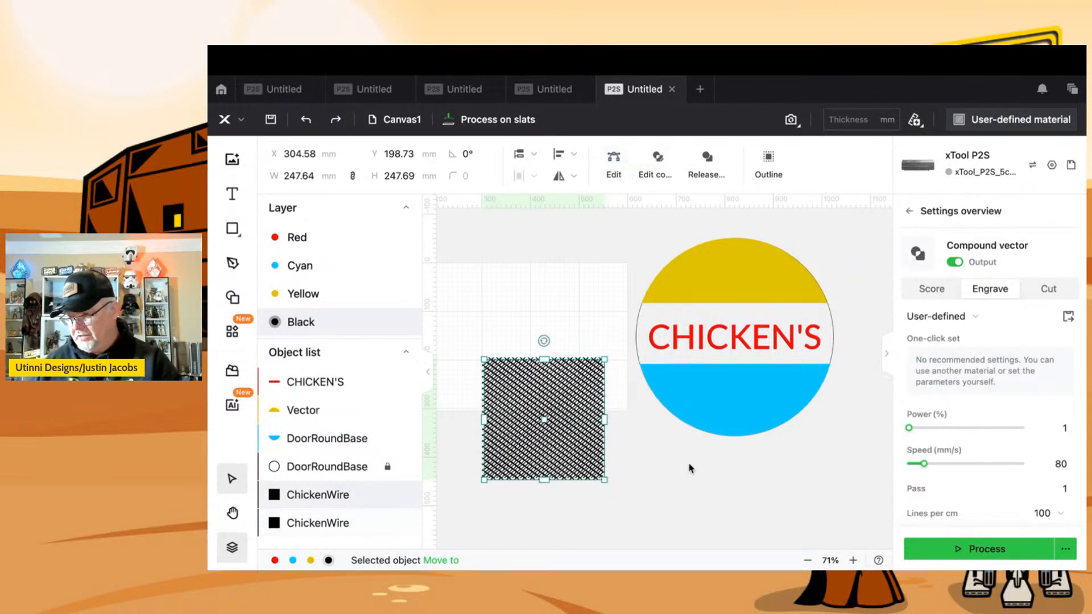
key("super+z")
key("super+z")
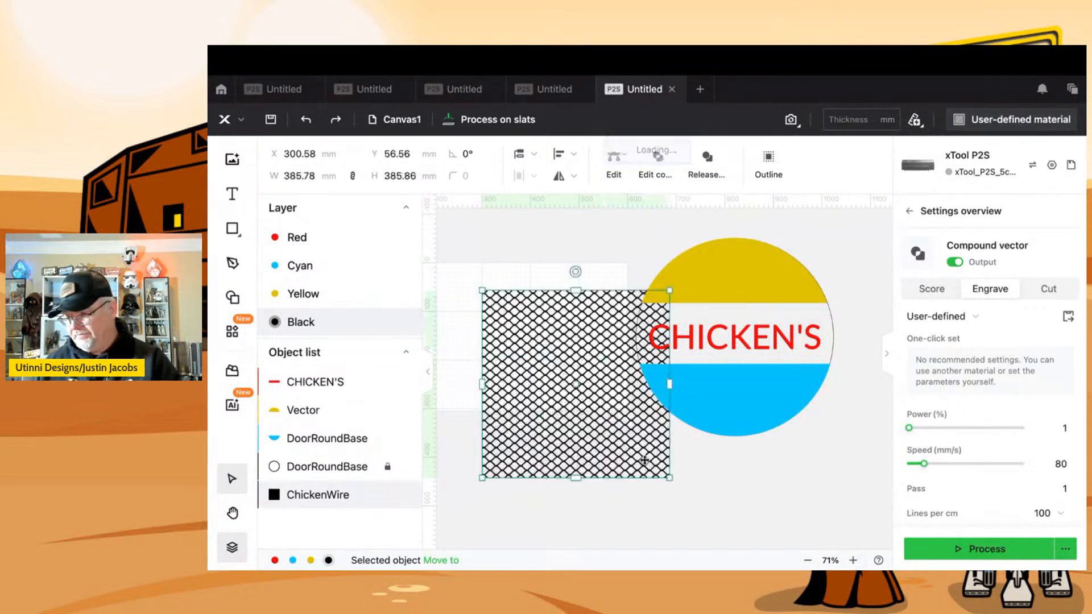
- Place the ChickenWire pattern over the sign's lower part and enlarge it to about 419 mm square, covering the whole cyan segment
left_click_drag(612, 437, 765, 430)
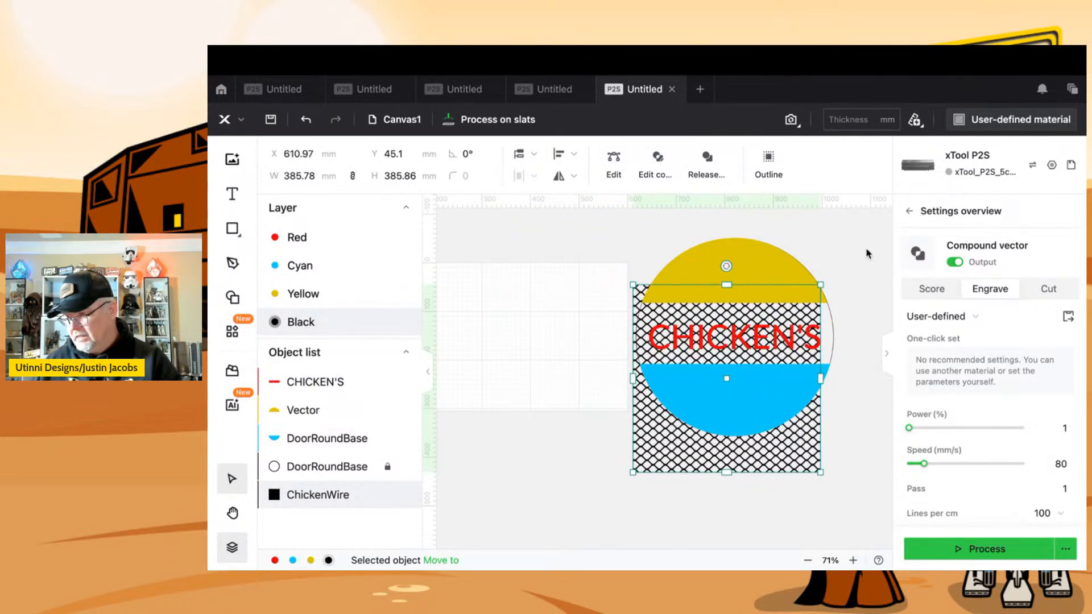
left_click_drag(820, 285, 836, 268)
left_click_drag(709, 391, 710, 385)
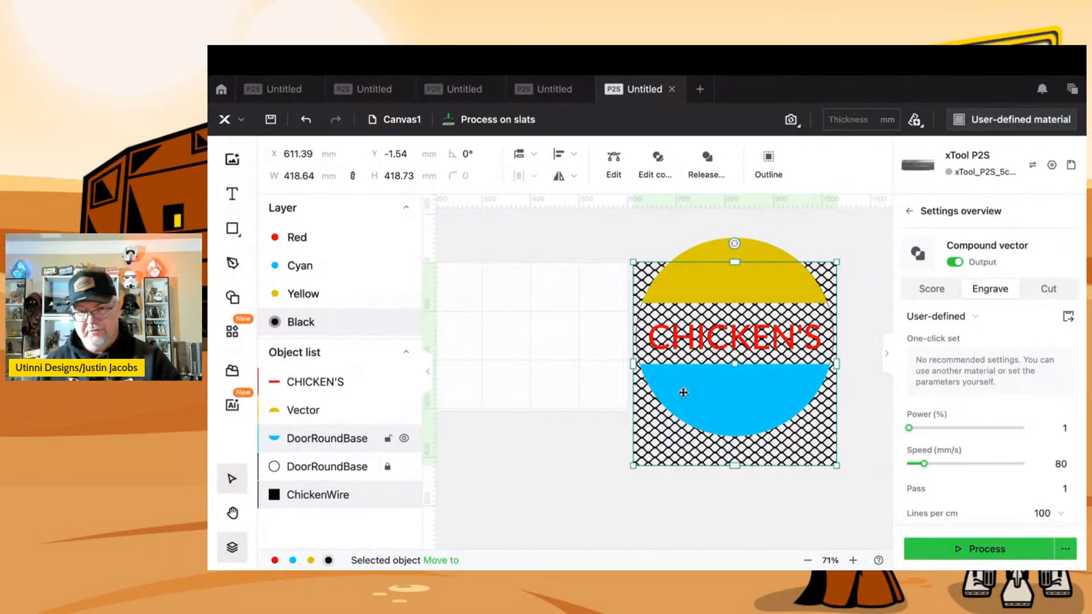
- Intersect the cyan bottom segment with the ChickenWire pattern so the wire fills only that segment's shape
left_click(722, 406)
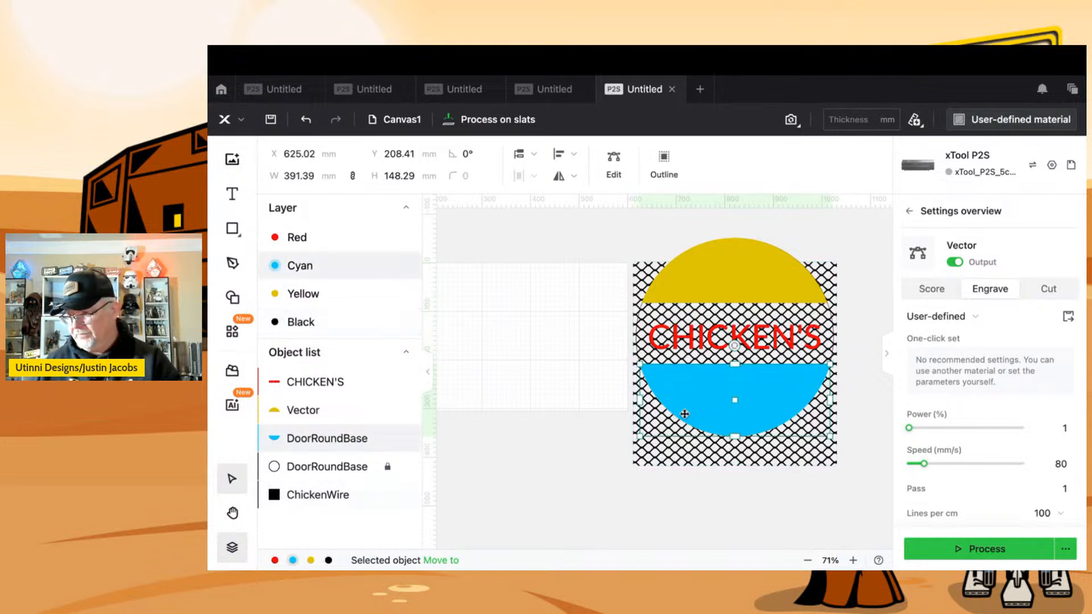
left_click(680, 449, "shift")
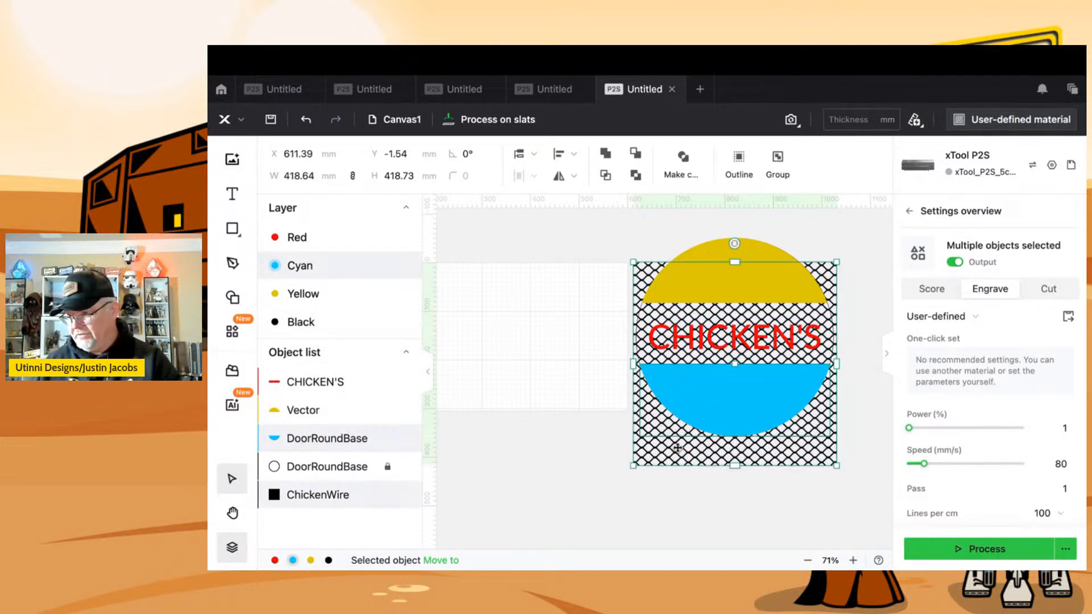
left_click(606, 175)
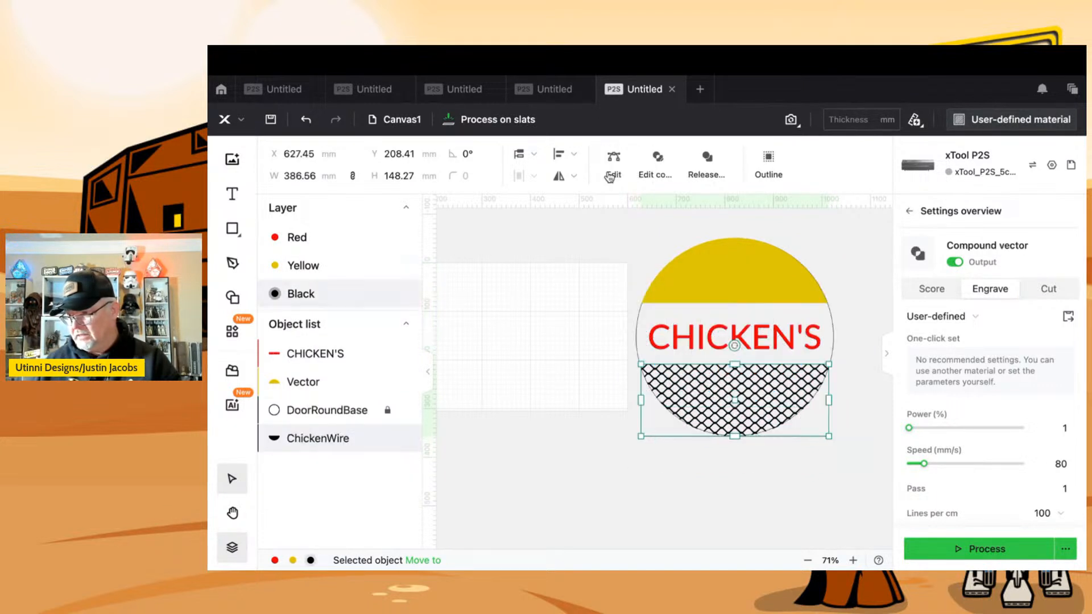
left_click(529, 304)
left_click(672, 378)
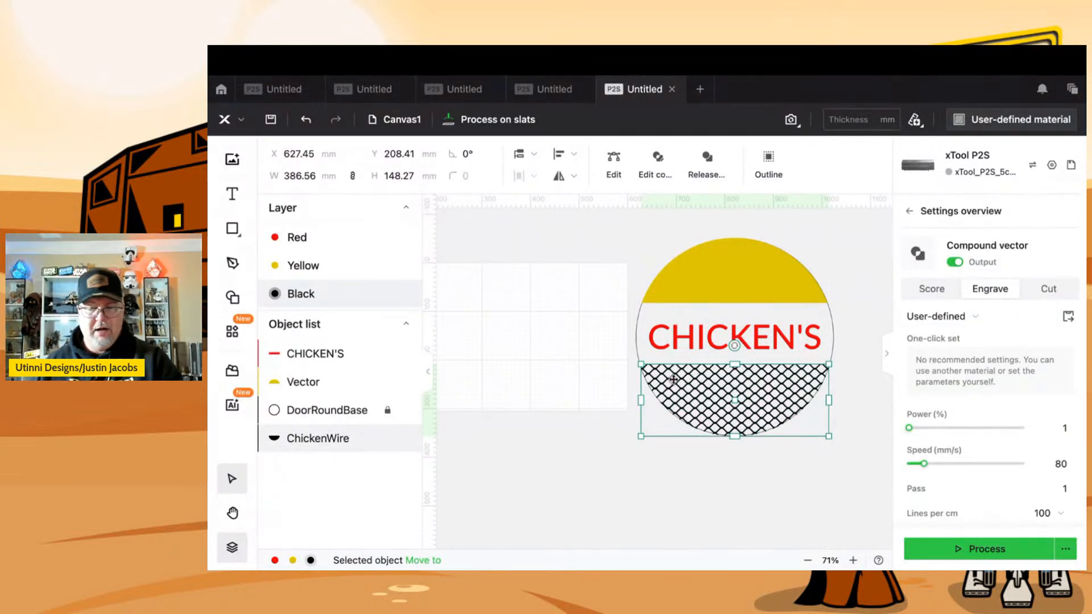
mouse_move(674, 380)
left_mouse_down()
mouse_move(674, 435)
mouse_move(674, 381)
left_mouse_up()
left_click(634, 470)
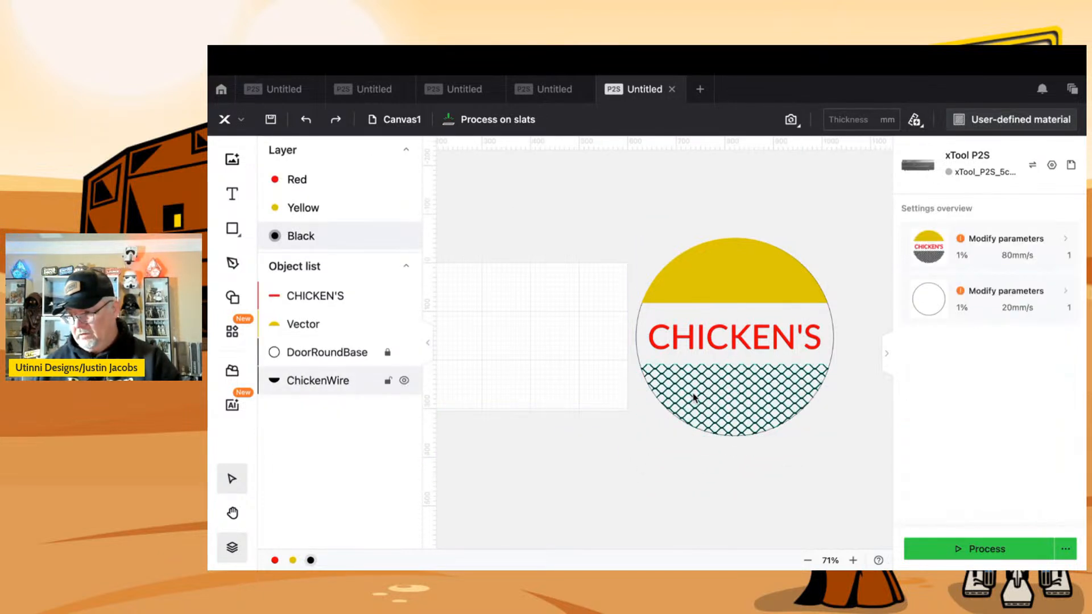
- Try moving the yellow segment, text and chicken wire off the locked round base, and undo the move
left_click(687, 292)
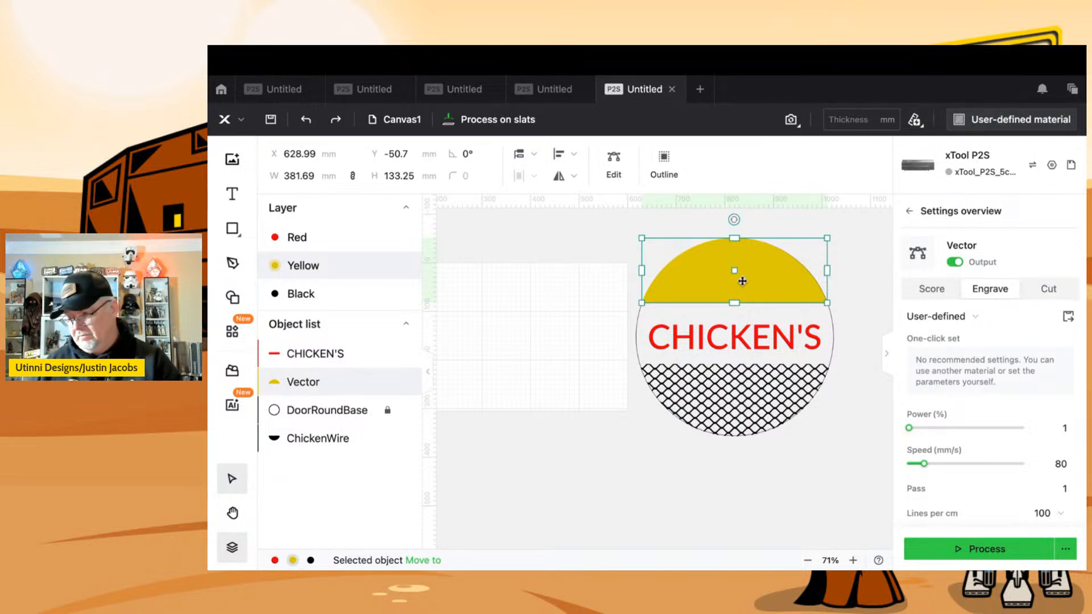
left_click(613, 276)
left_click_drag(651, 257, 853, 463)
left_click_drag(793, 382, 594, 380)
key("ctrl+z")
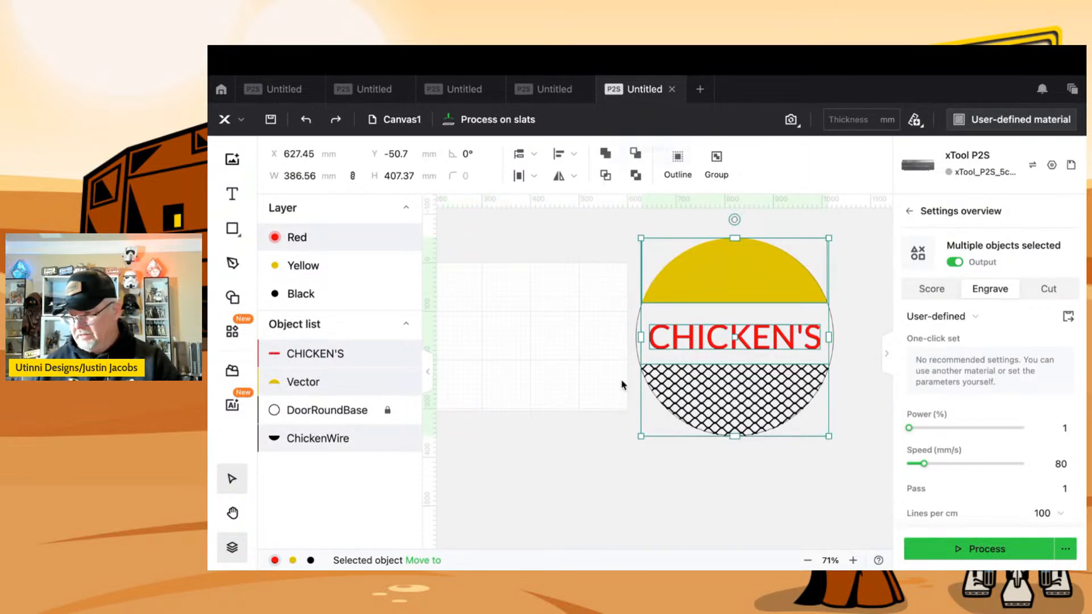
- Unlock the round base and group it with the yellow segment, "CHICKEN'S" text and chicken wire
left_click(613, 453)
left_click(387, 353)
left_click_drag(630, 221, 901, 509)
left_click(715, 162)
- Shrink the grouped sign to about 268 mm wide and place it inside the work area at about X 207 mm, Y 17 mm
left_click_drag(749, 262, 519, 275)
left_click_drag(604, 248, 536, 318)
left_click_drag(503, 350, 534, 303)
scroll(797, 334, "left", 3)
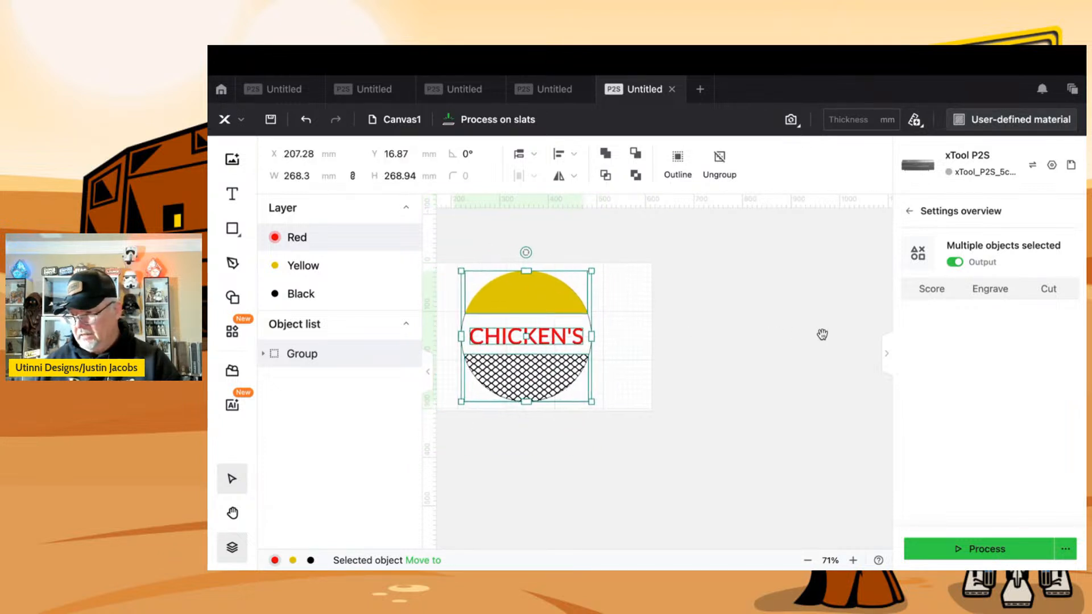
- Examine the chicken-wire fill and the "CHICKEN'S" text up close, and check the complete sign on the work area
left_click(232, 548)
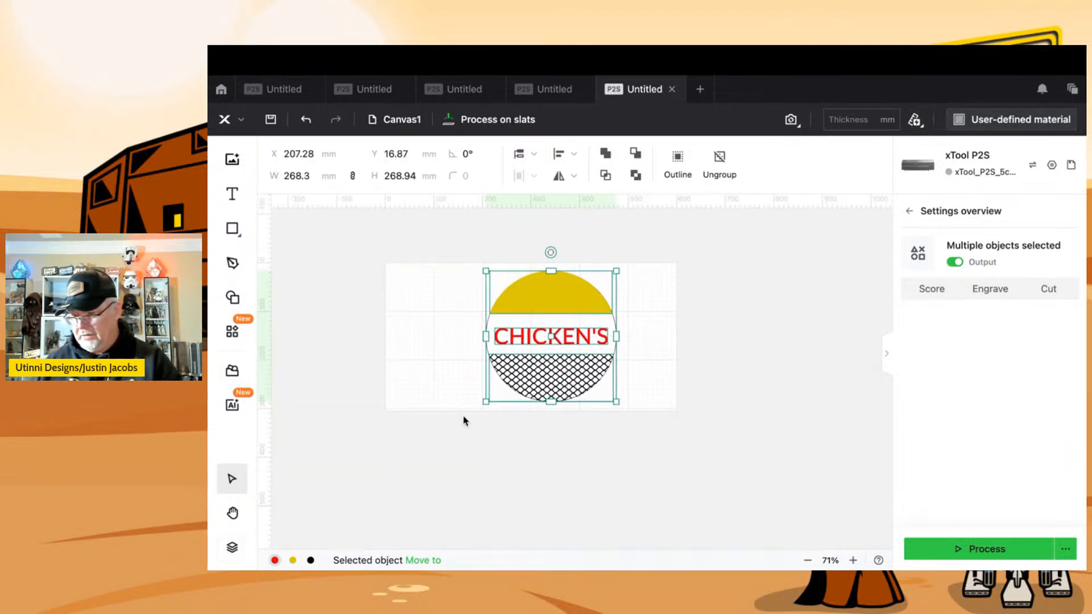
scroll(464, 420, "up", 5)
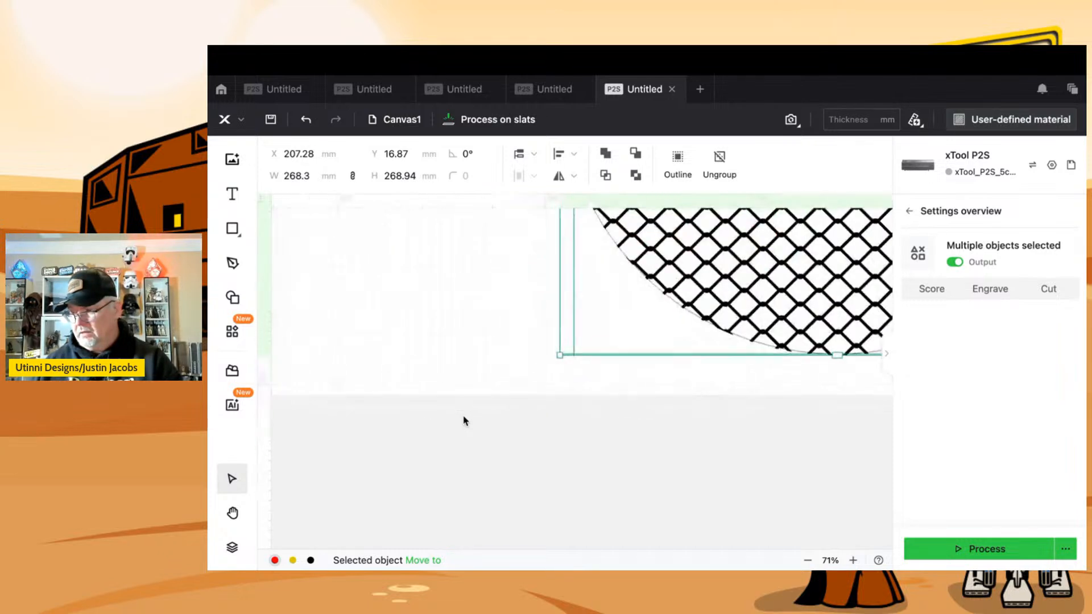
left_click_drag(458, 324, 337, 419)
left_click_drag(618, 272, 458, 343)
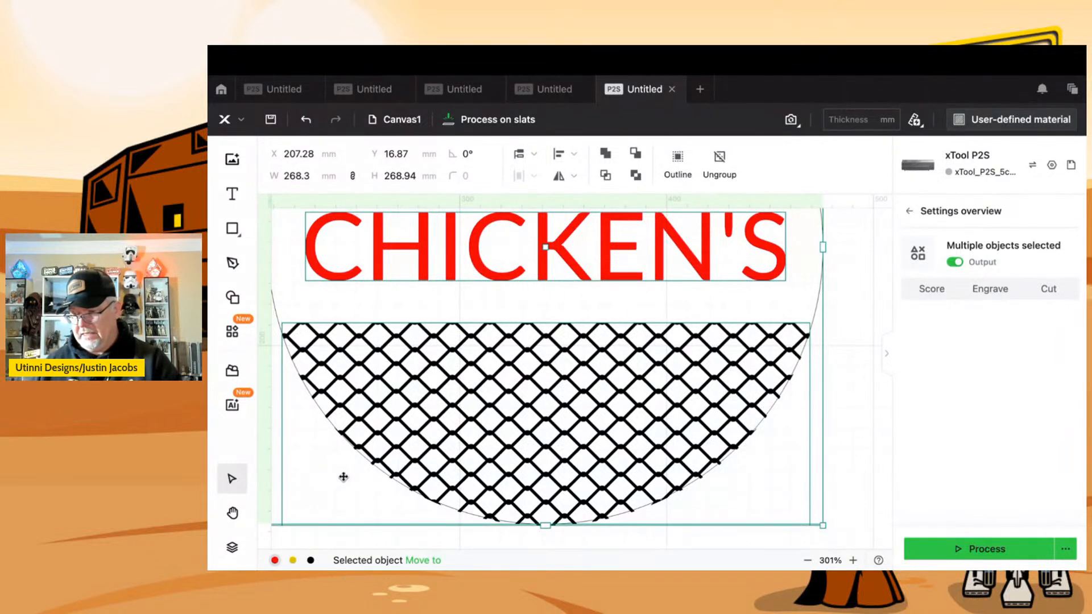
left_click(828, 505)
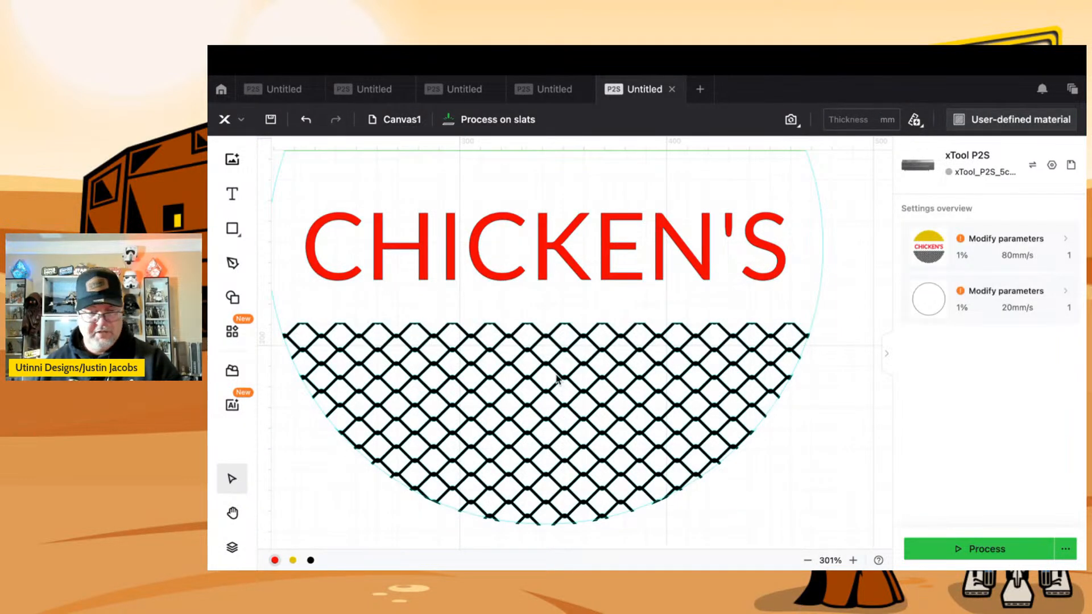
scroll(557, 379, "down", 5)
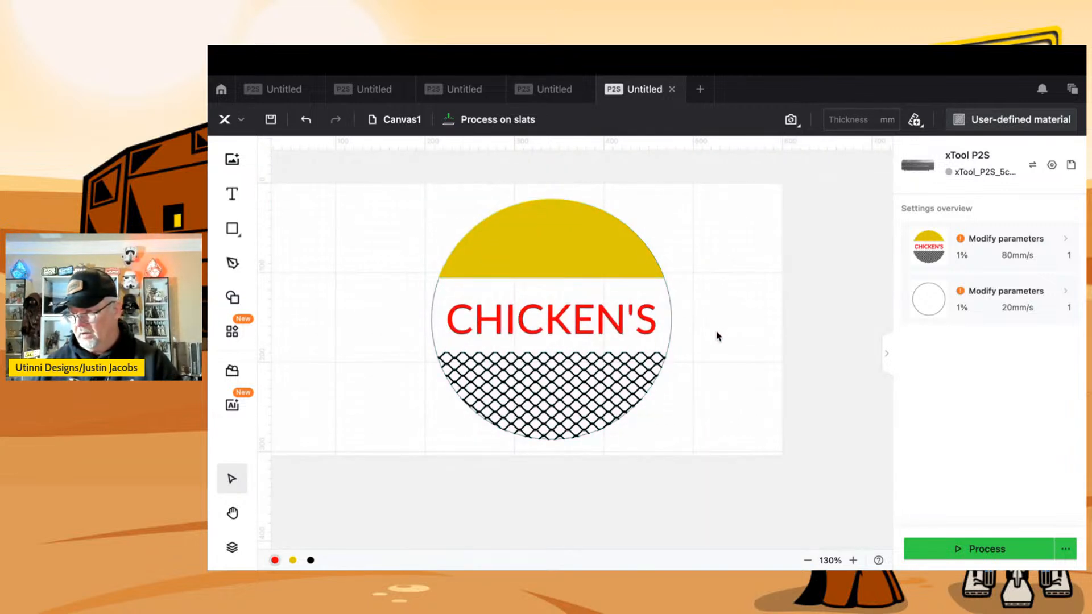
left_click(626, 370)
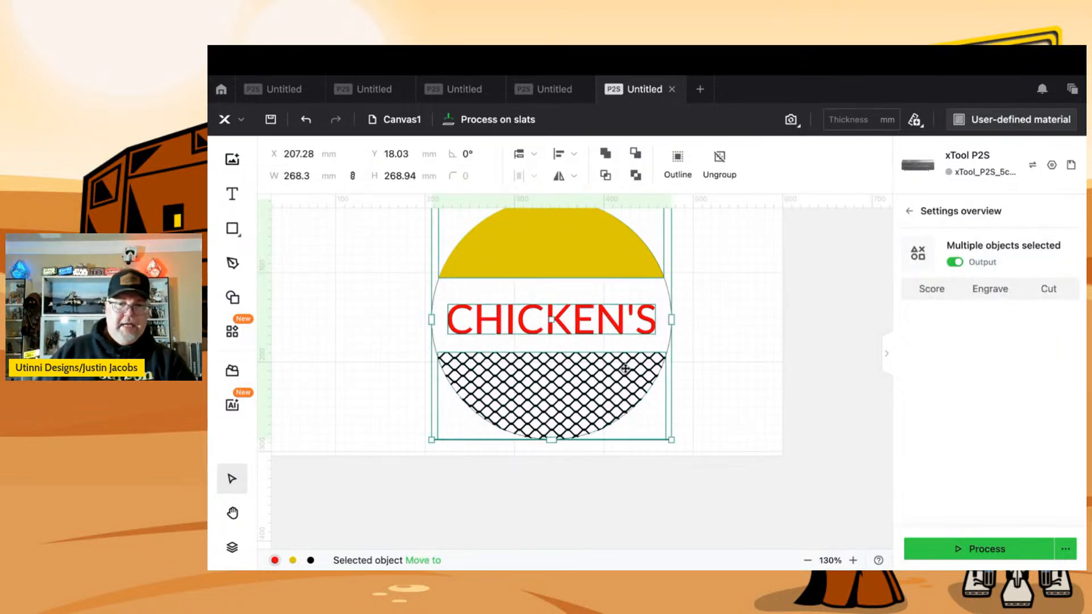
left_click(773, 347)
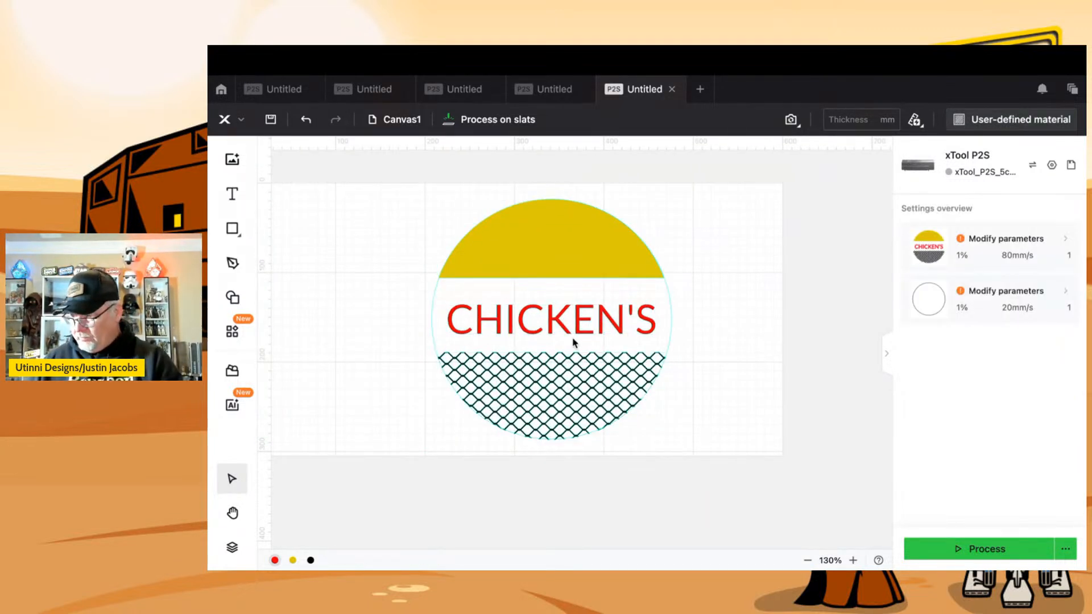
- Expand the sign's group in the object list and move the whole group to the green layer
left_click(577, 334)
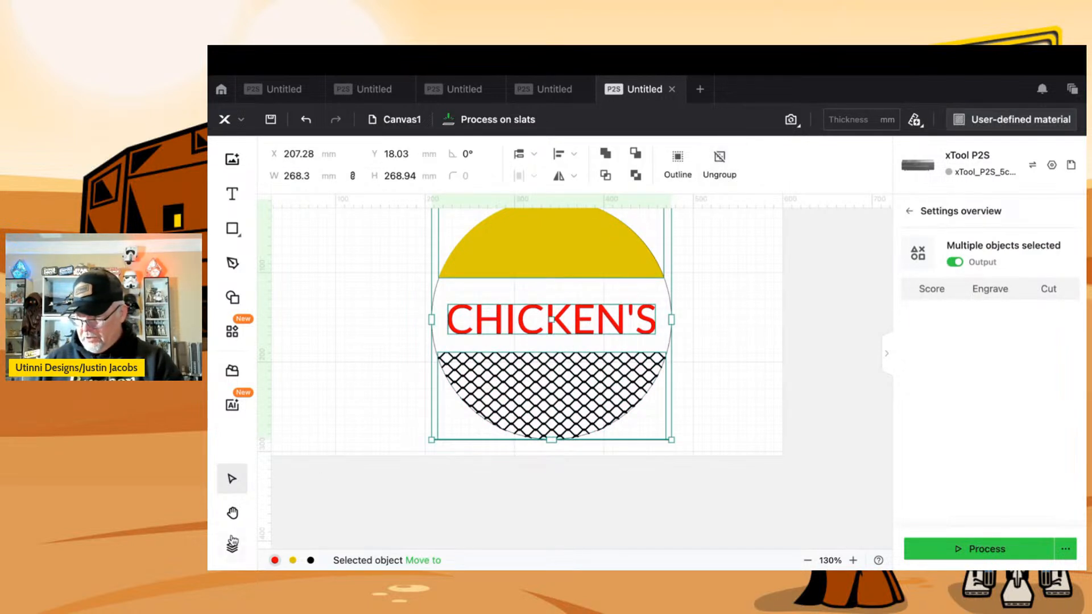
left_click(232, 543)
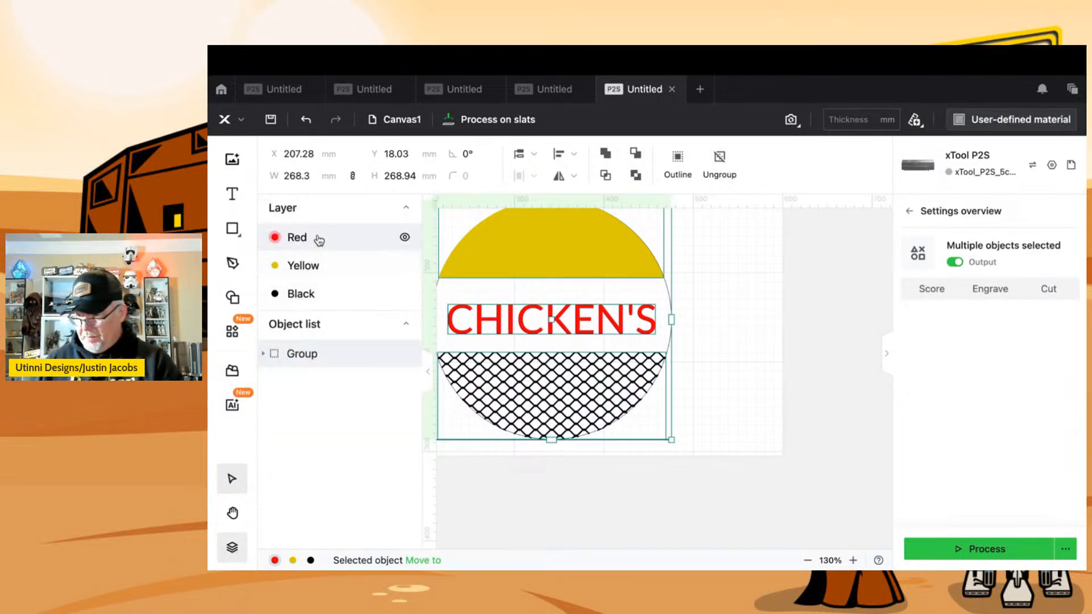
left_click(766, 253)
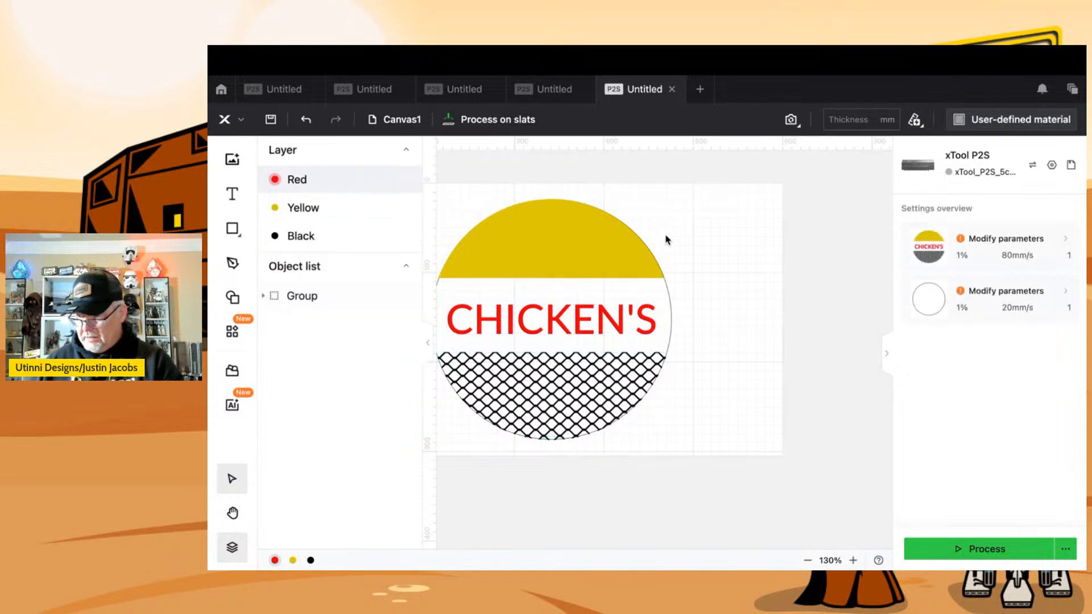
left_click(544, 359)
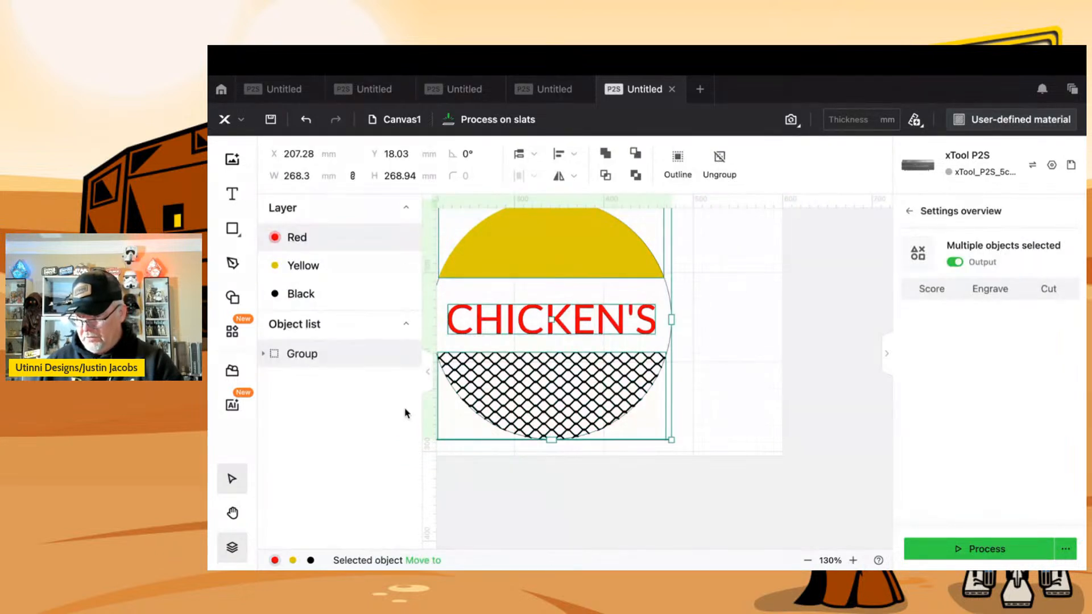
left_click(263, 354)
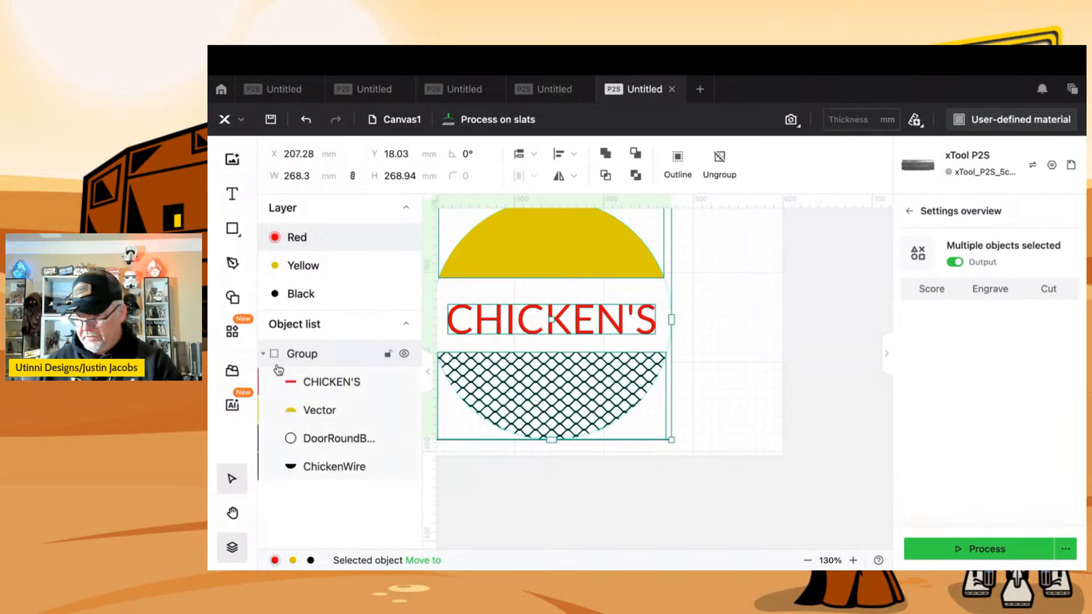
left_click(423, 561)
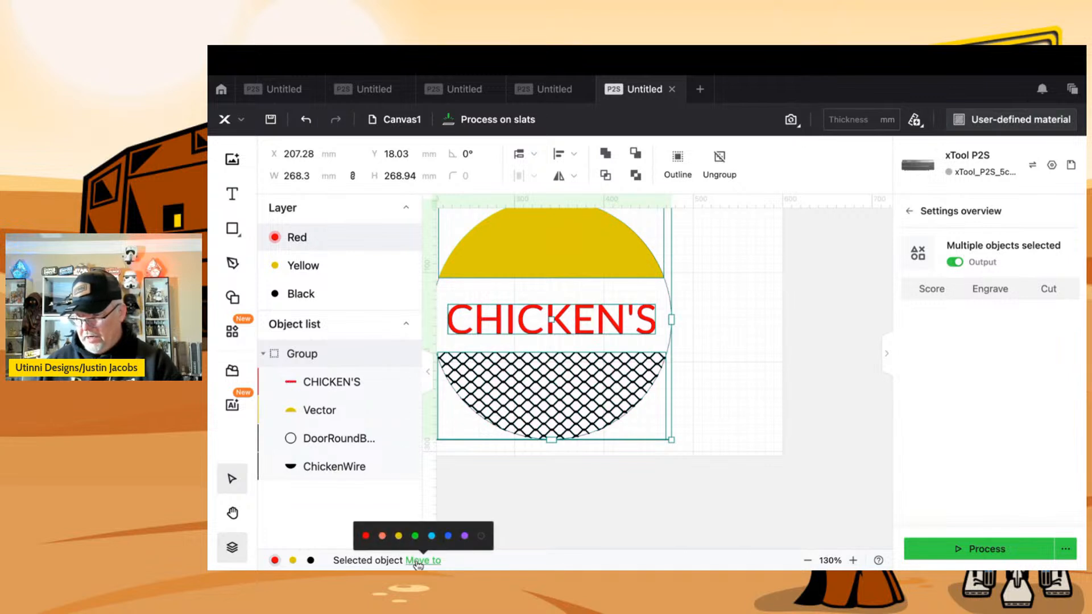
left_click(417, 543)
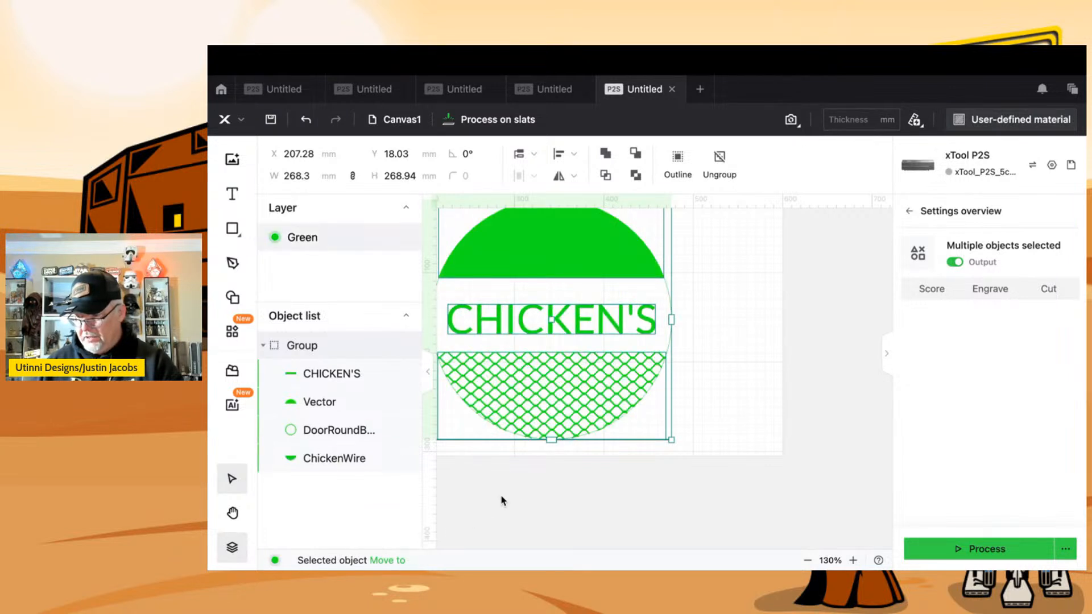
- Move only the round base circle inside the group to the red layer
left_click(333, 457)
left_click(339, 430)
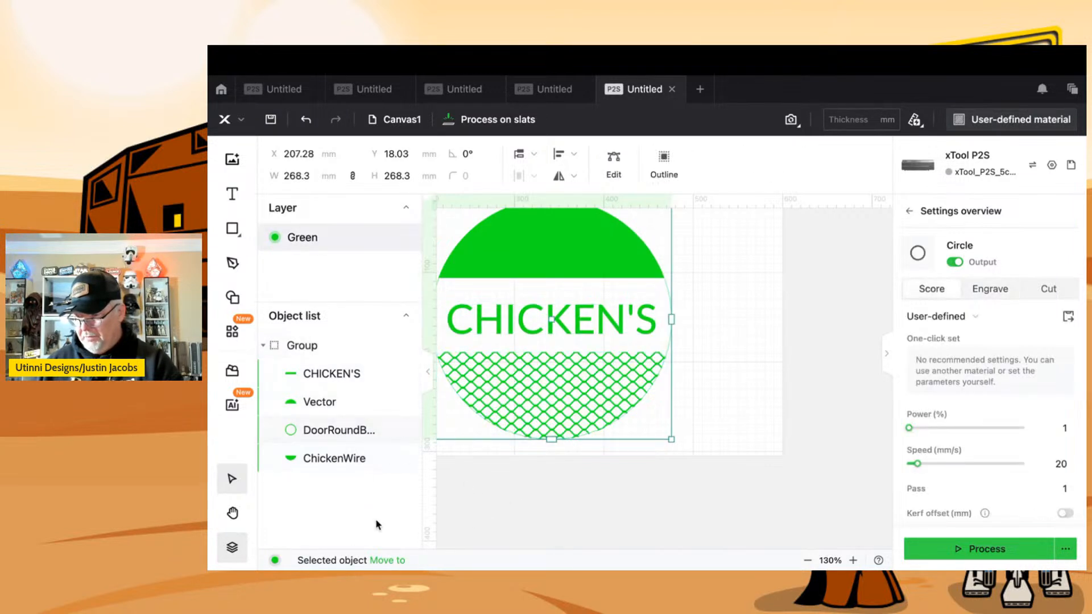
left_click(388, 560)
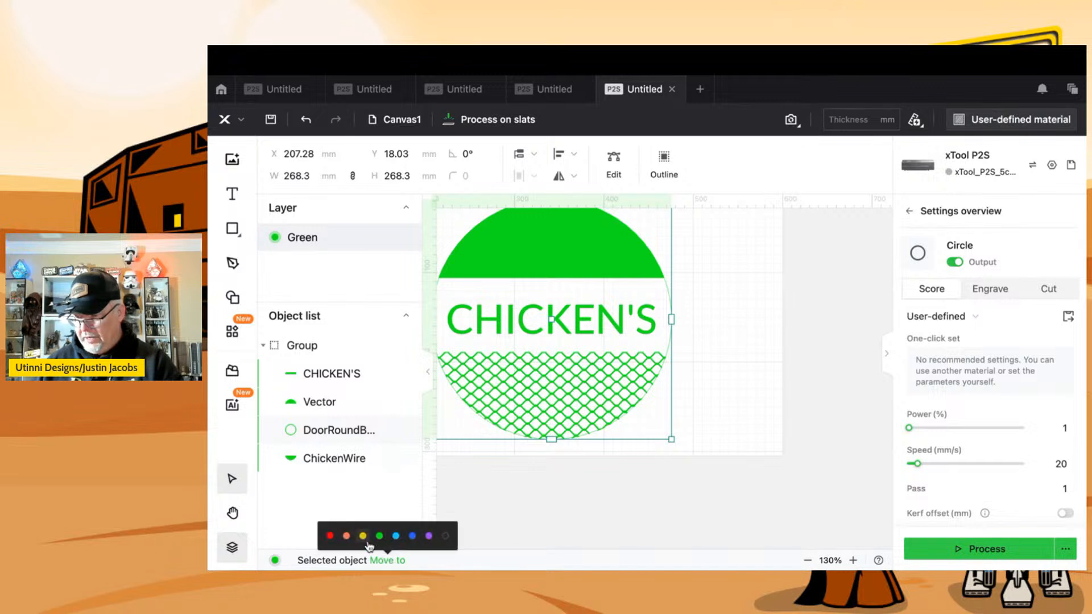
left_click(330, 535)
- Move the sign's top segment inside the group to the purple layer
left_click(346, 408)
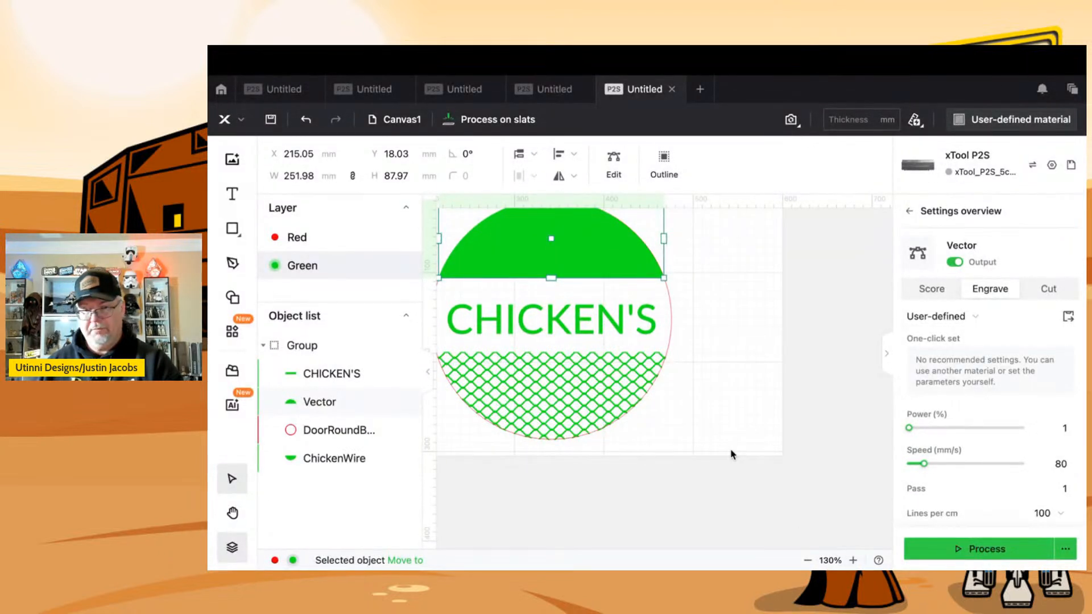
mouse_move(413, 561)
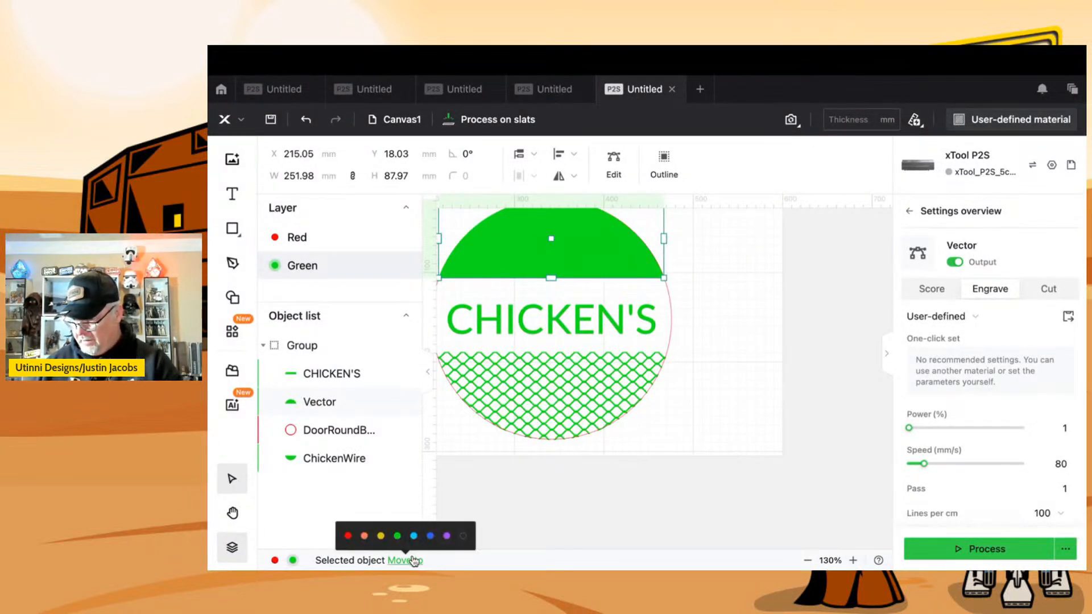
left_click(447, 536)
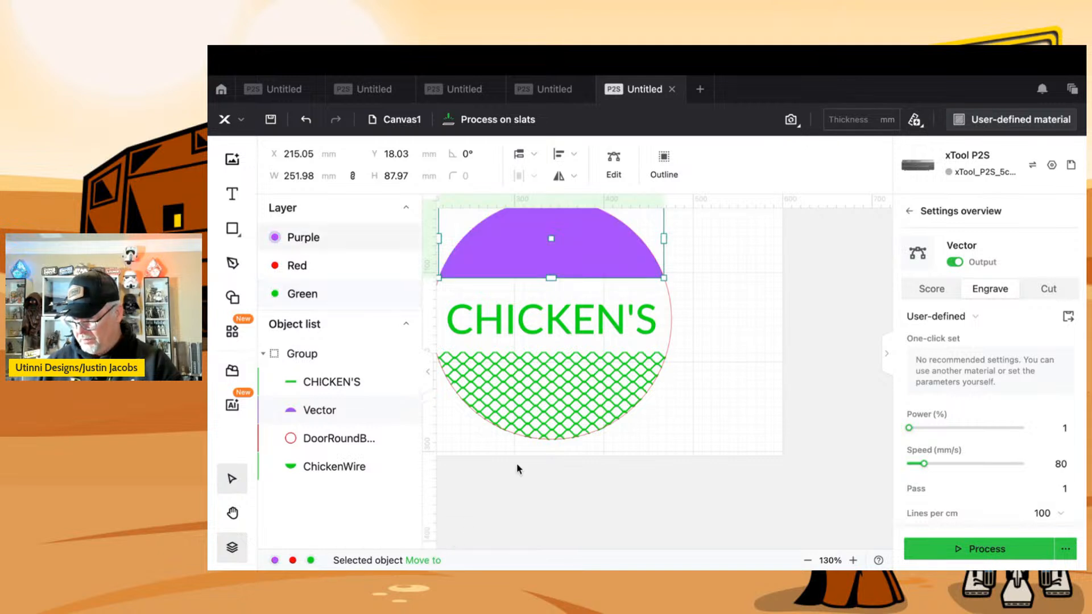
- Move only the "CHICKEN'S" text inside the group to the blue layer
left_click(549, 324)
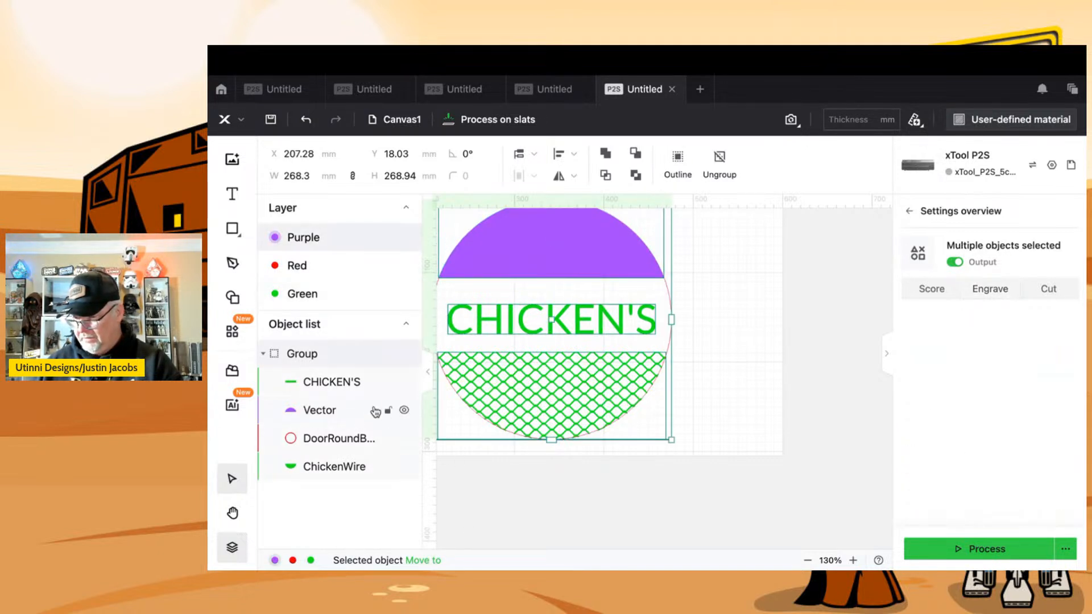
left_click(352, 382)
left_click(443, 564)
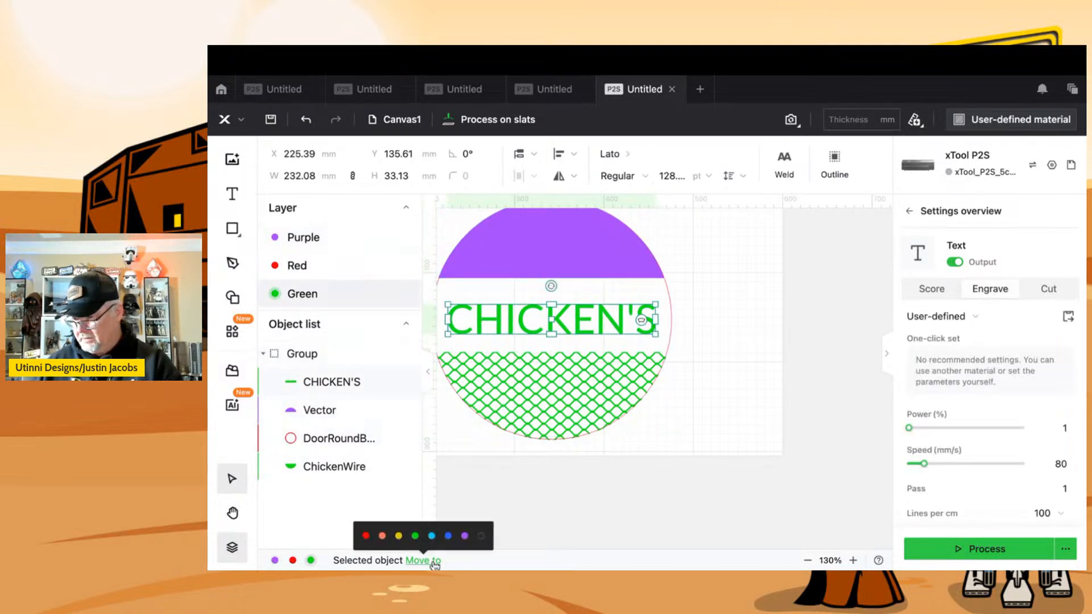
left_click(453, 538)
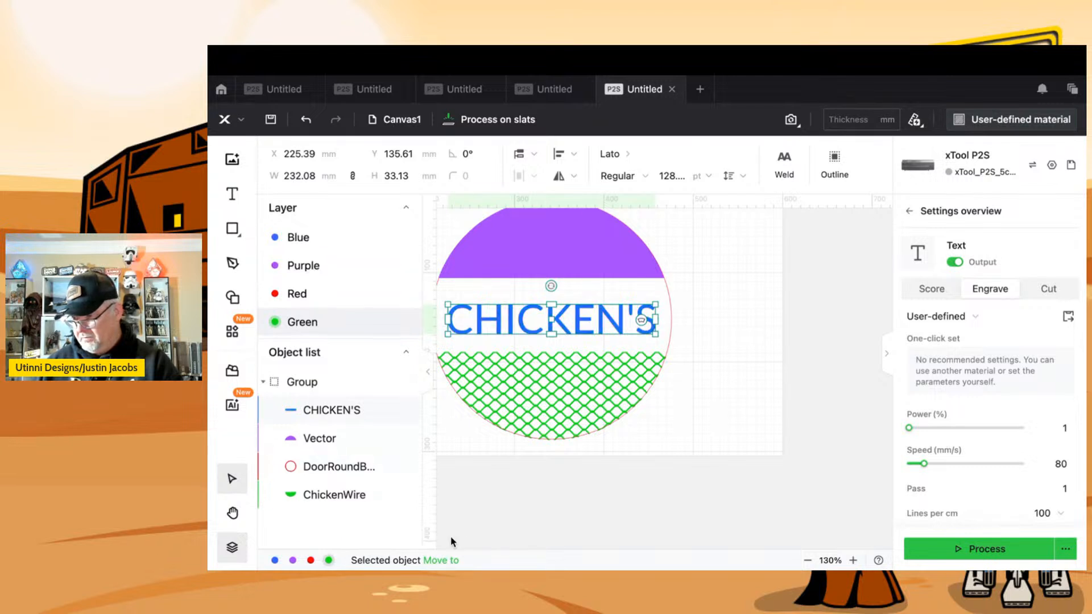
left_click(524, 528)
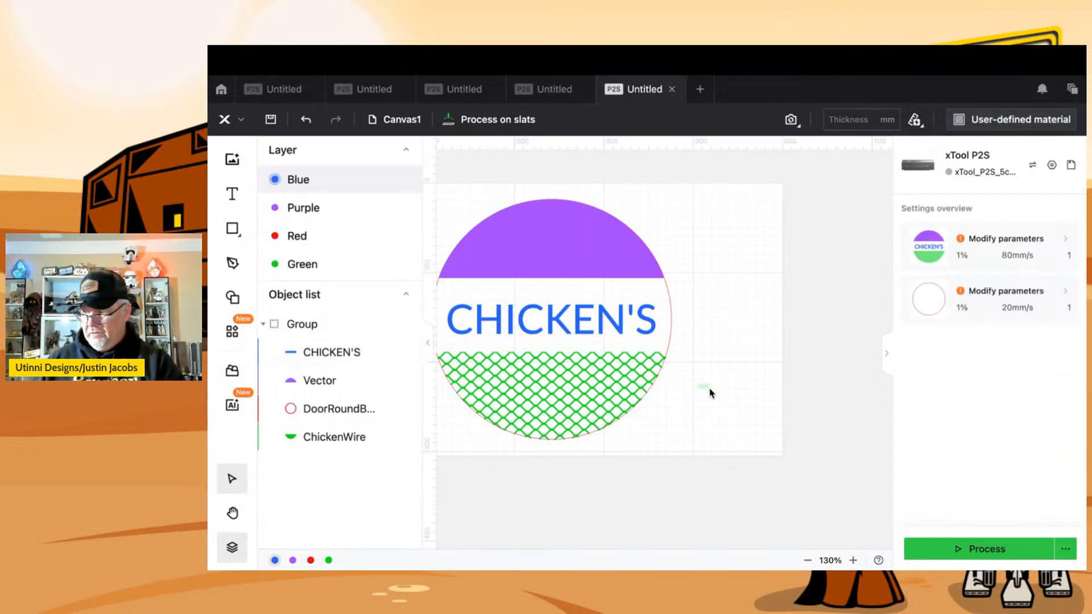
left_click_drag(702, 384, 757, 387)
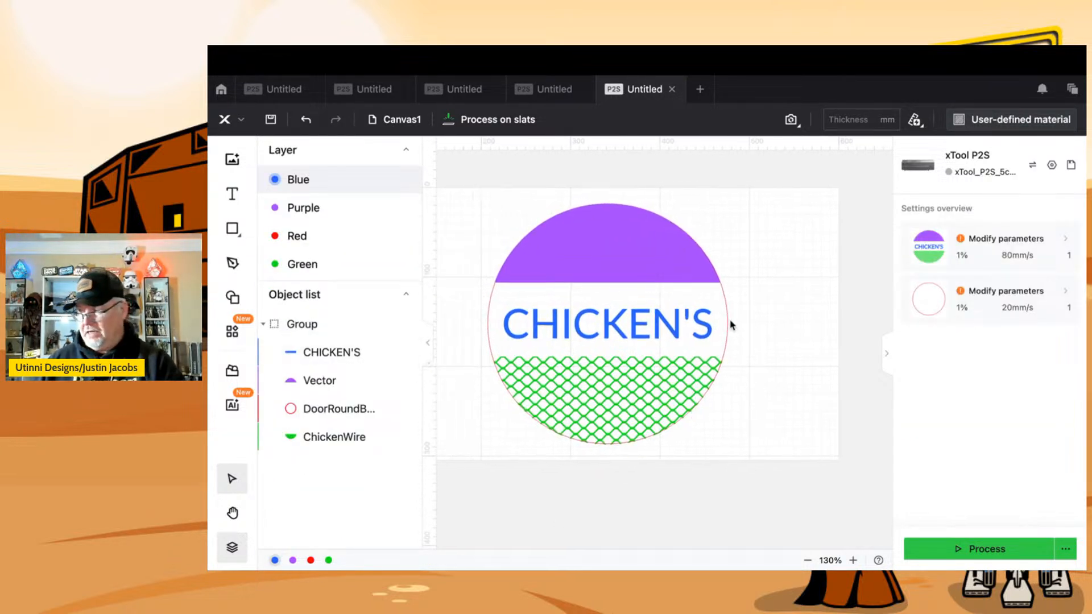
- Set the round base circle to Cut processing, and check the processing modes of the top segment and the text
left_click(999, 293)
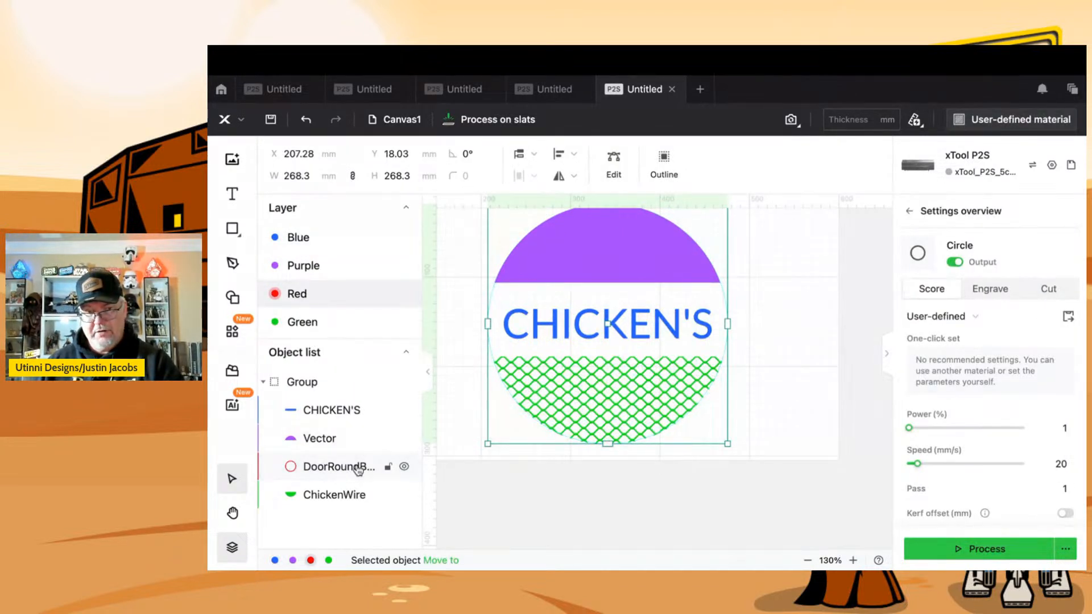
left_click(1049, 288)
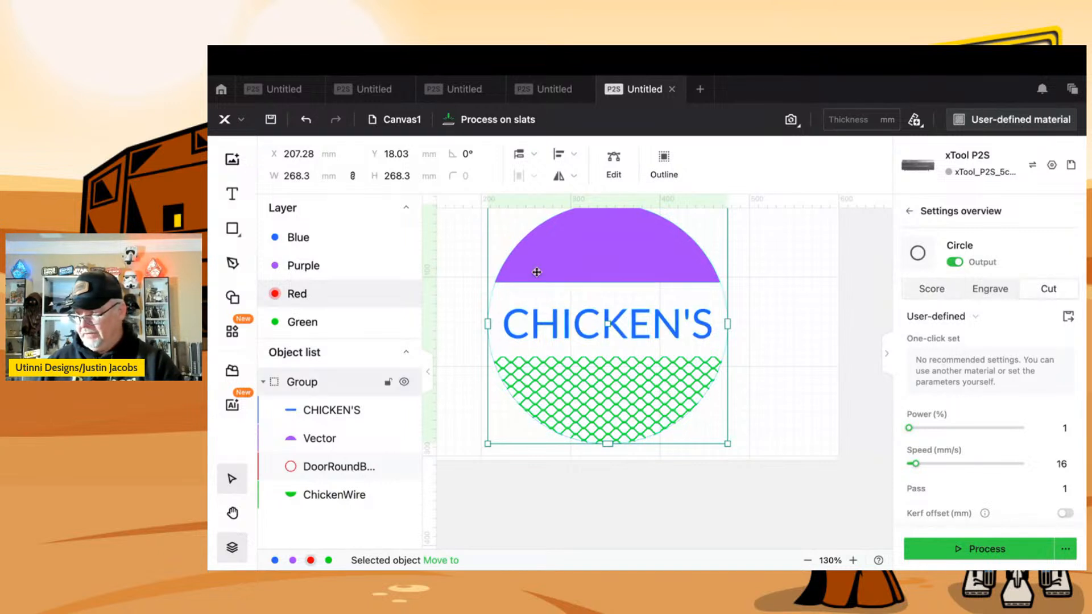
left_click(336, 272)
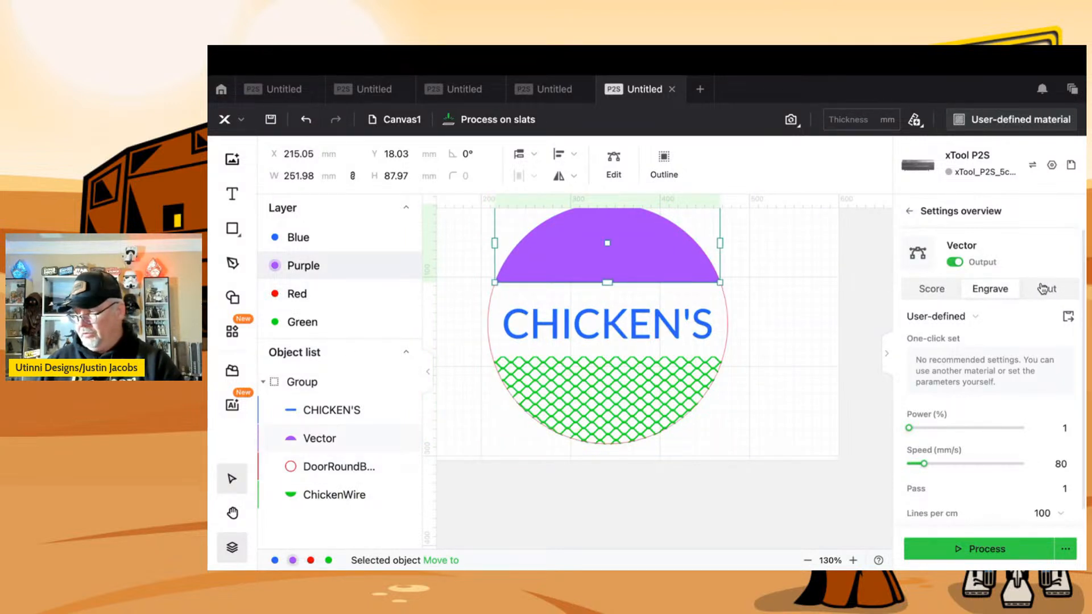
left_click(336, 237)
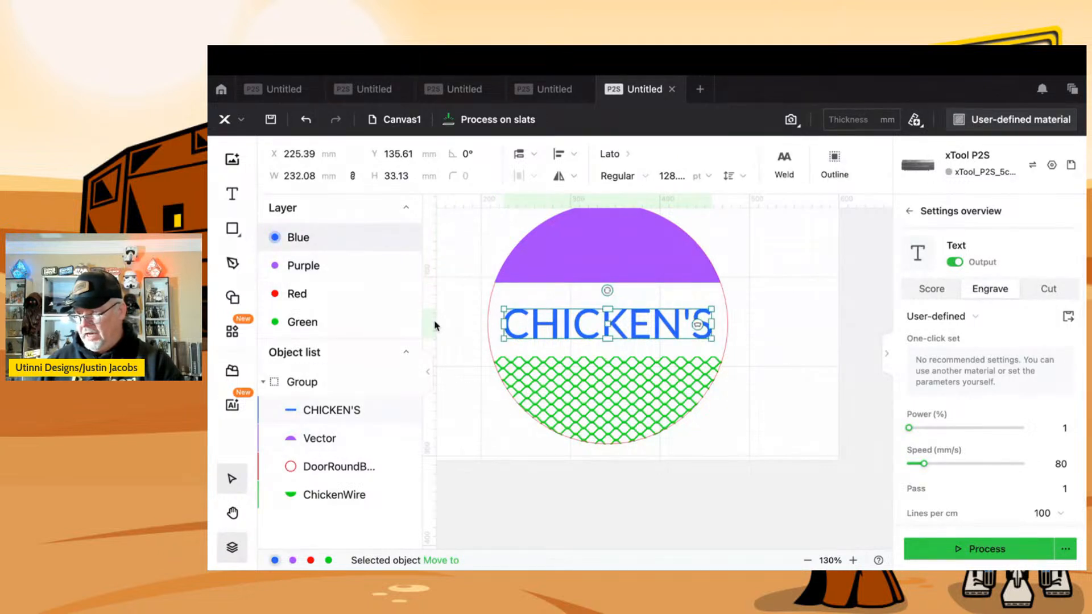
- Set the chicken-wire fill on the green layer to Cut processing
left_click(399, 322)
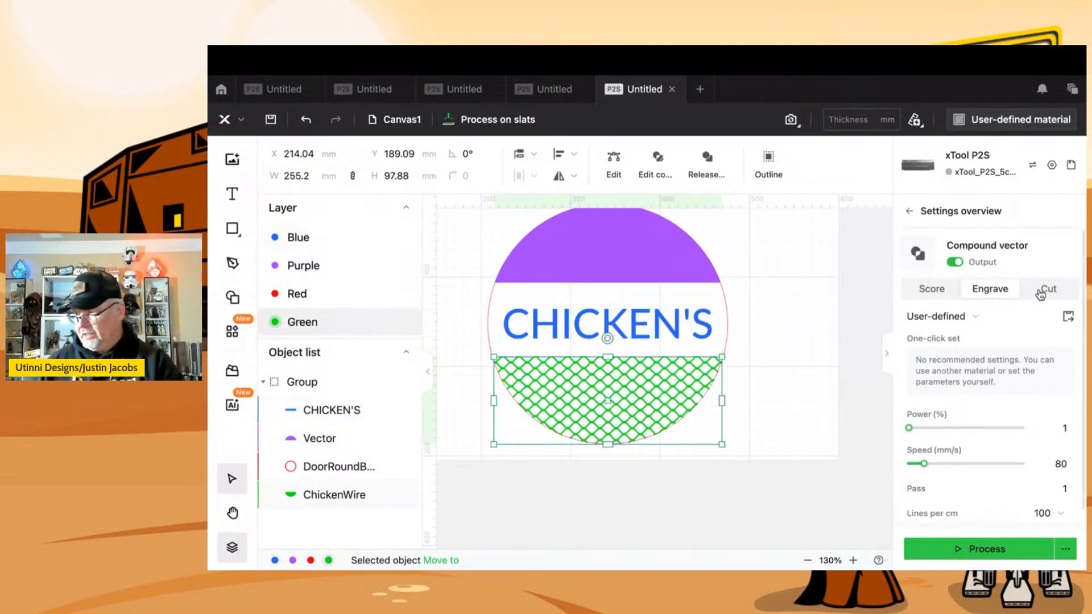
left_click(1040, 290)
left_click(796, 419)
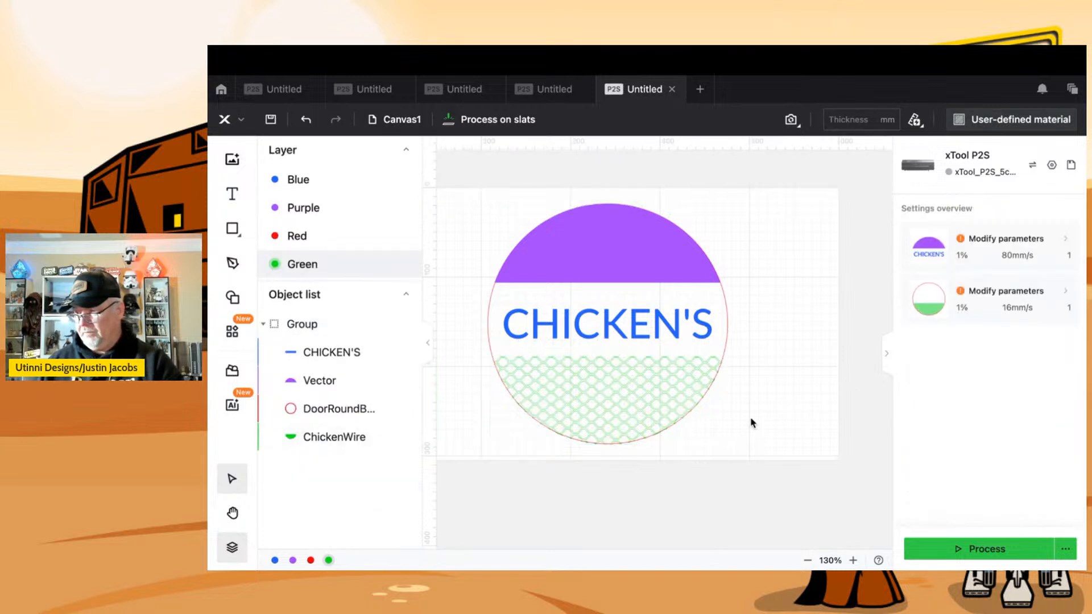
- Delete the entire grouped sign and undo the deletion
left_click(722, 420)
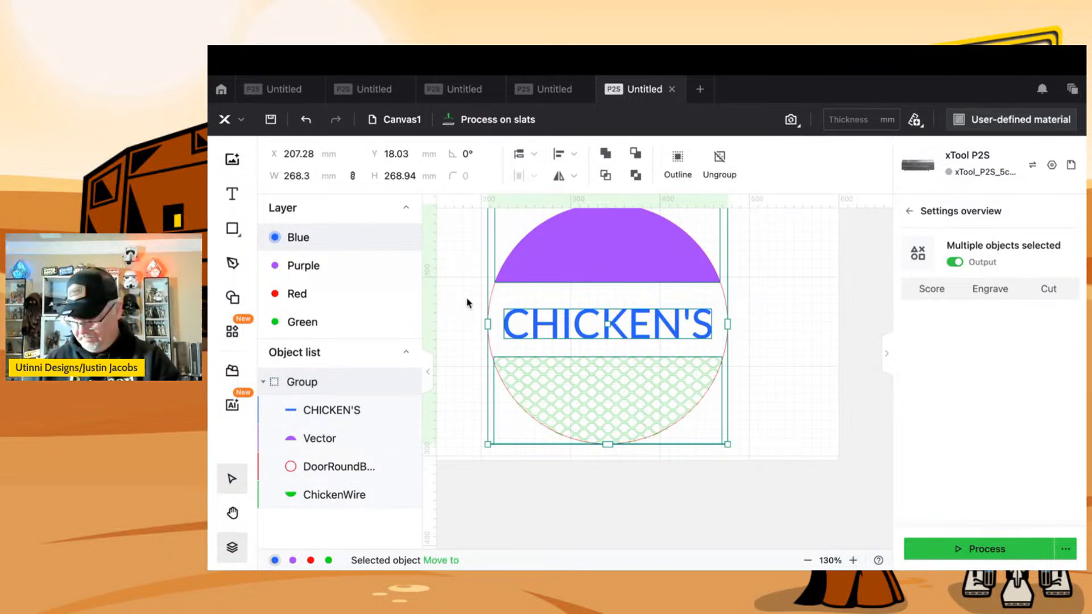
scroll(663, 306, "up", 3)
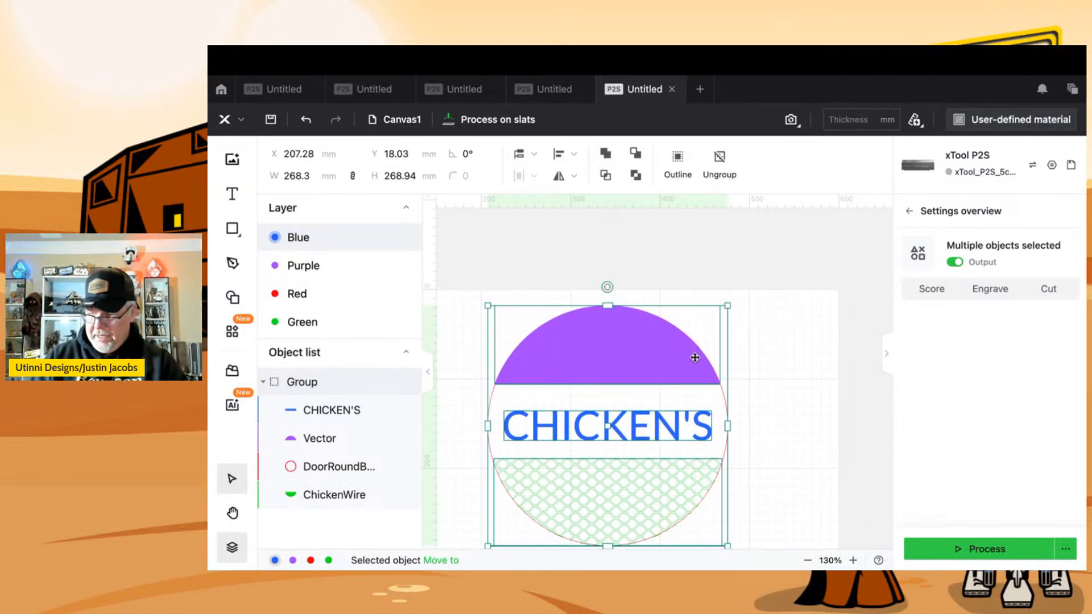
key("Delete")
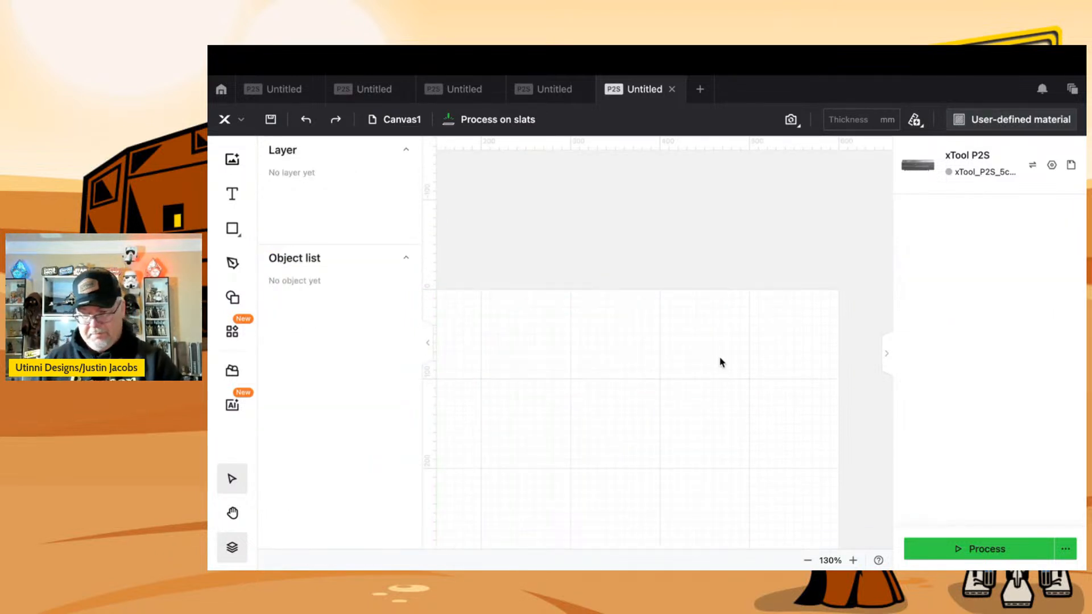
key("ctrl+z")
left_click(777, 376)
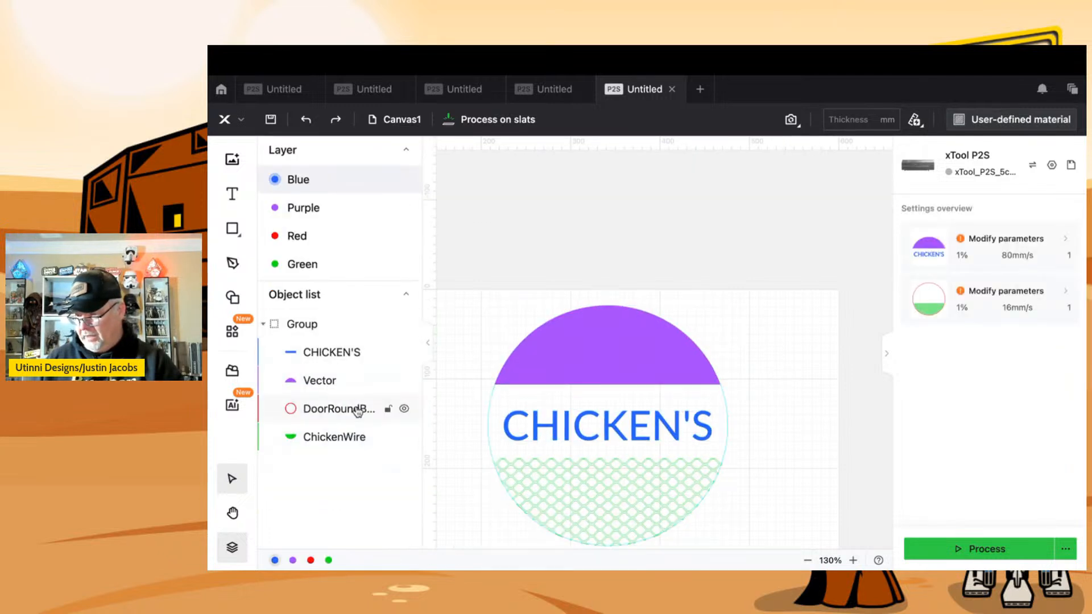
- Hide the sign's top segment, base circle and "CHICKEN'S" text so that only the chicken-wire fill is shown
left_click(340, 393)
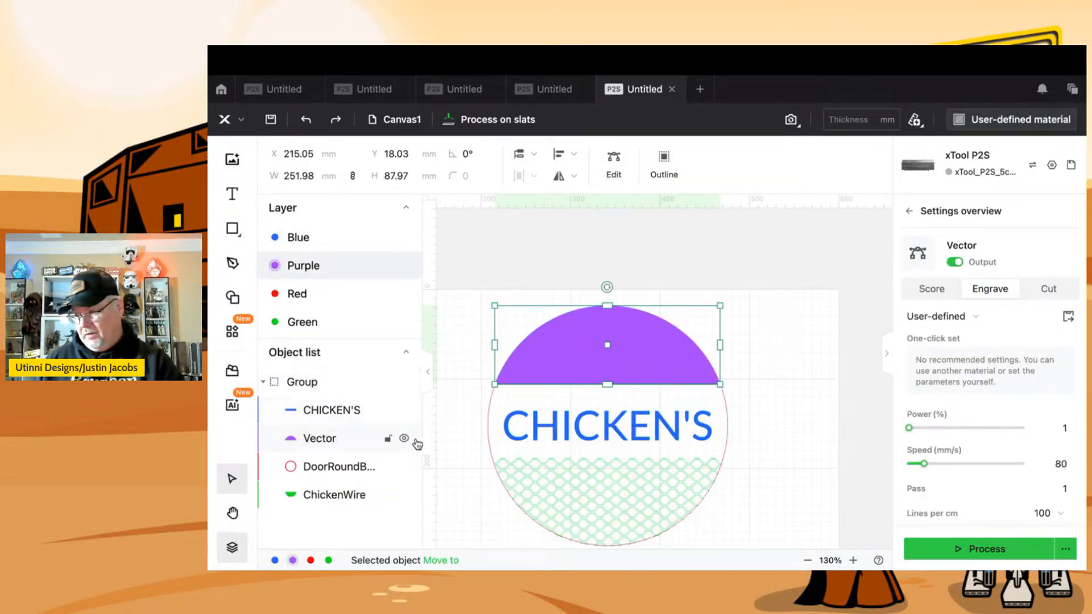
left_click(405, 439)
left_click(404, 468)
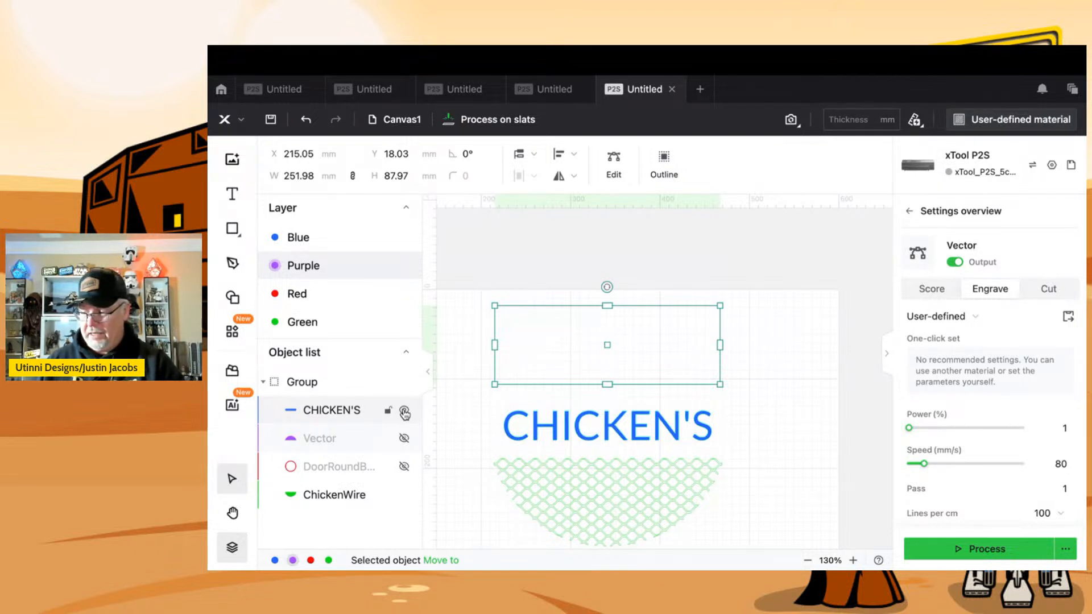
left_click(405, 411)
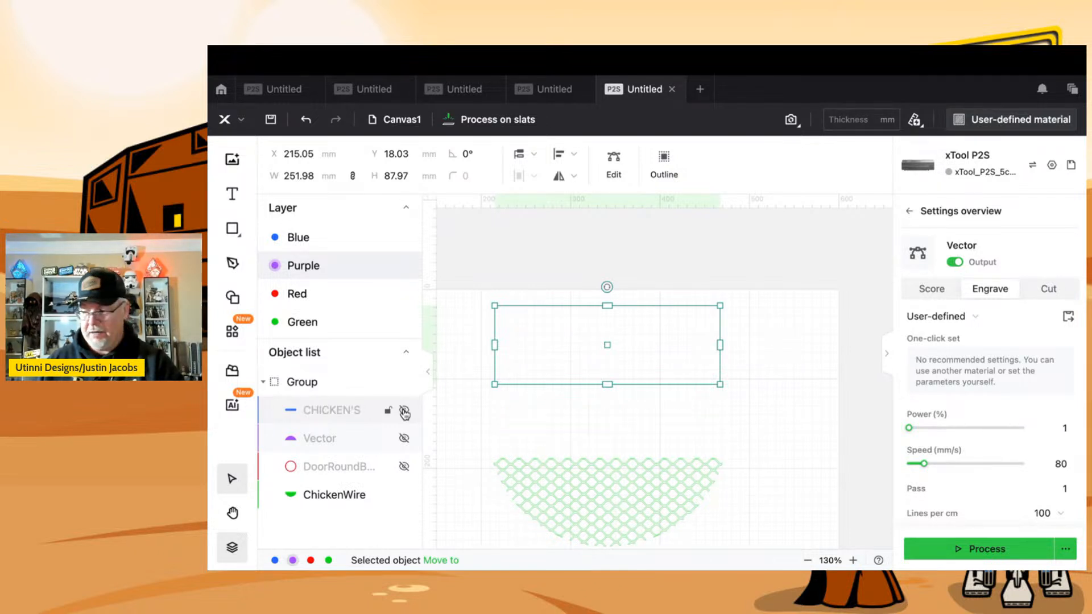
- Set the chicken-wire fill to Engrave processing and enter a material thickness of 3 mm for the job
left_click(360, 492)
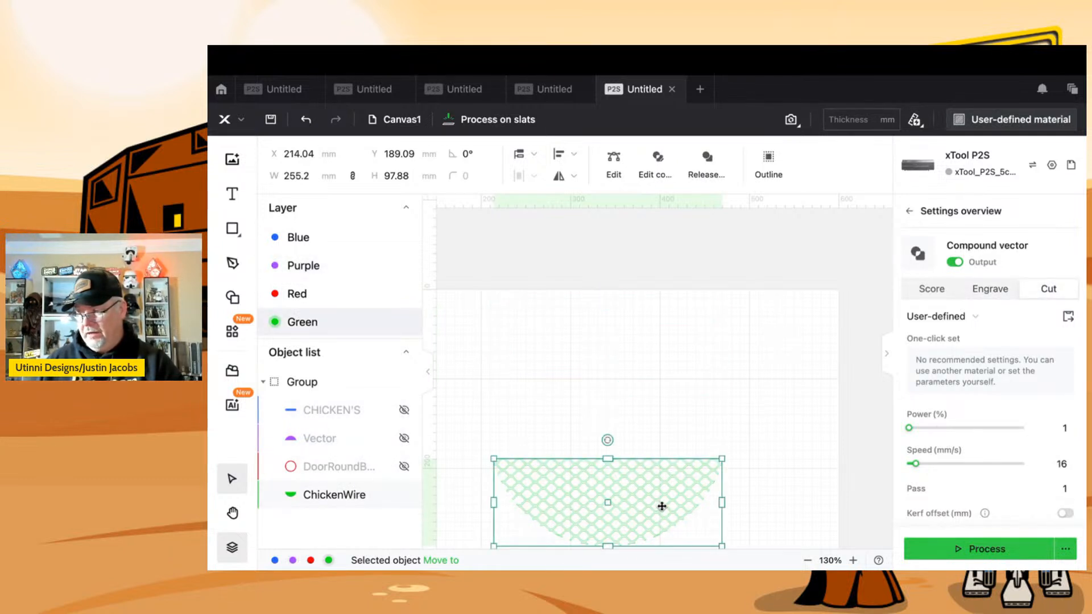
left_click(997, 290)
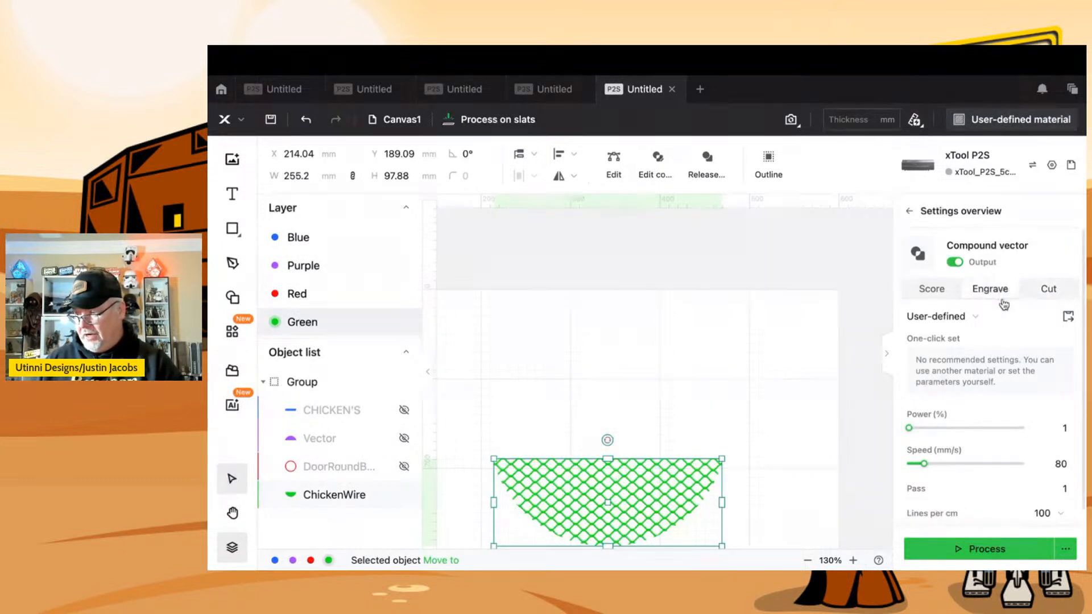
left_click(1009, 552)
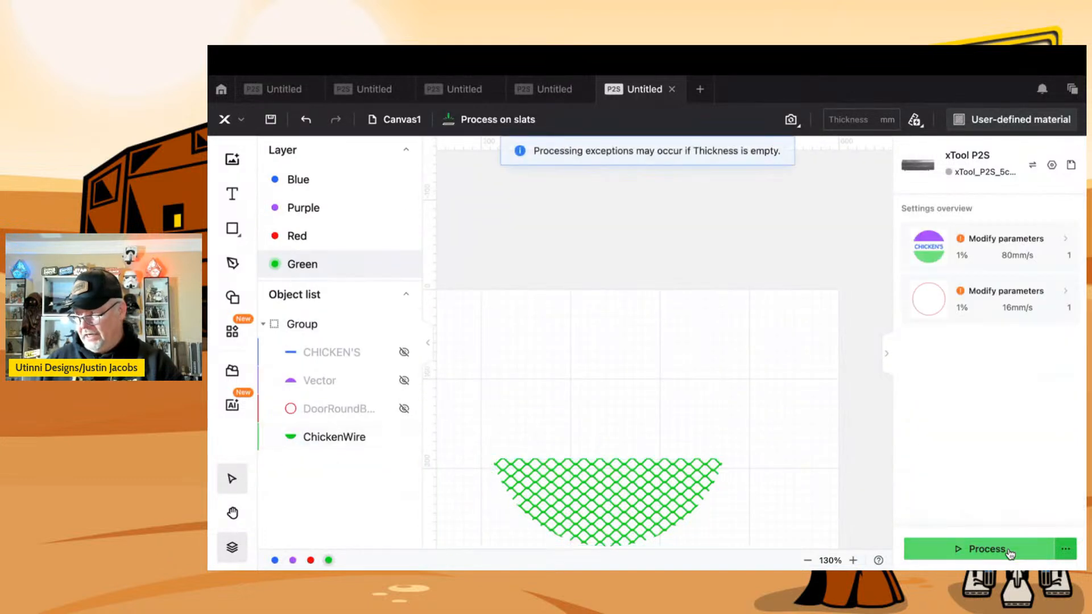
left_click(846, 119)
type("3")
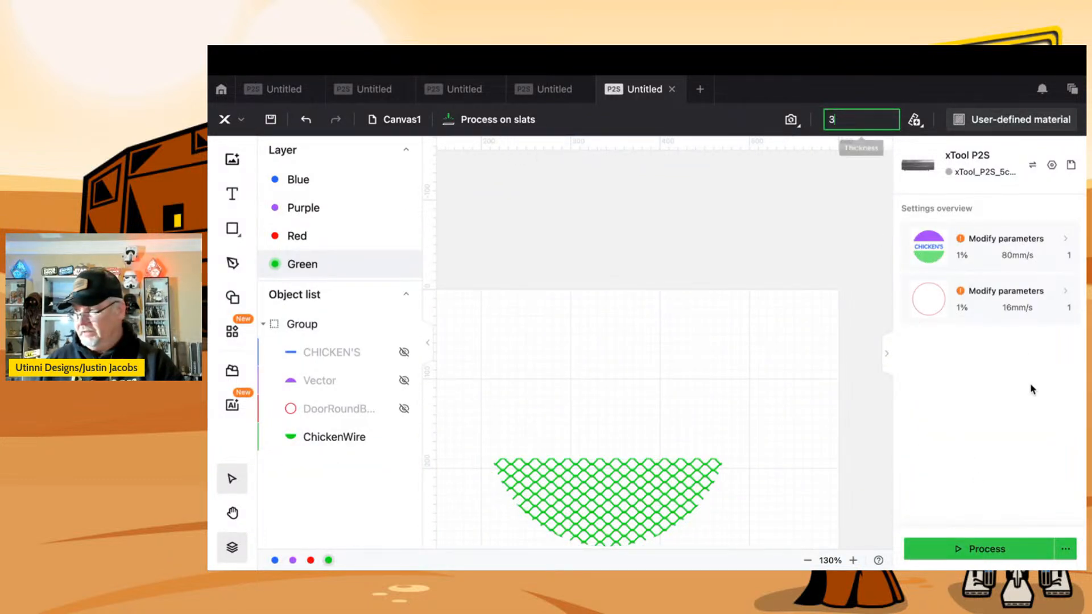
- Preview the laser job, ignoring the power tip, to check whether hidden objects are included, and return to the canvas
left_click(988, 551)
left_click(703, 373)
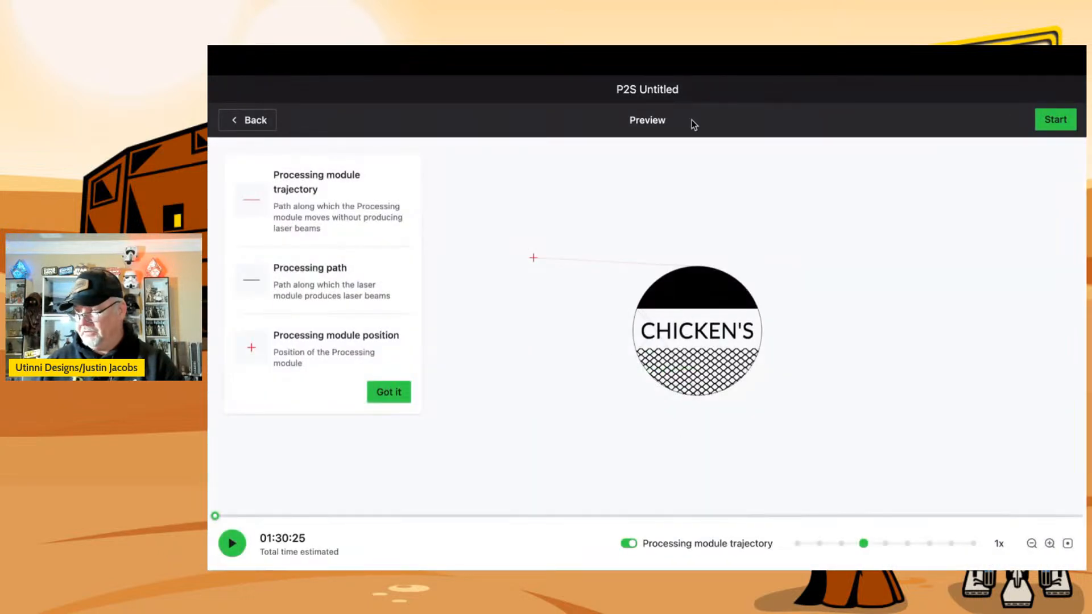
left_click(257, 119)
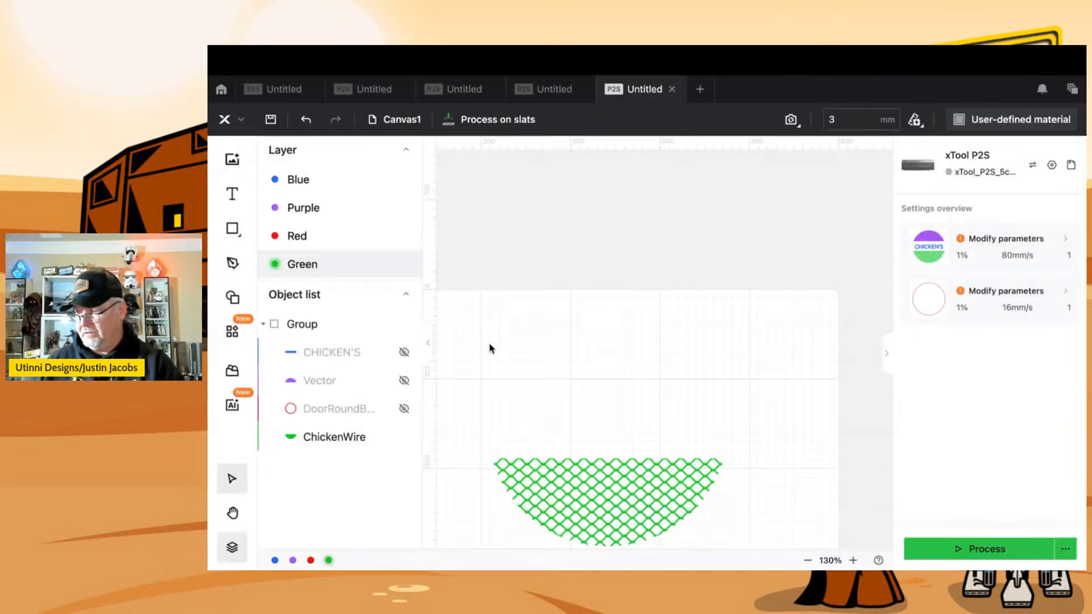
- Turn off output for the hidden "CHICKEN'S" text, top segment and base circle
left_click(370, 353)
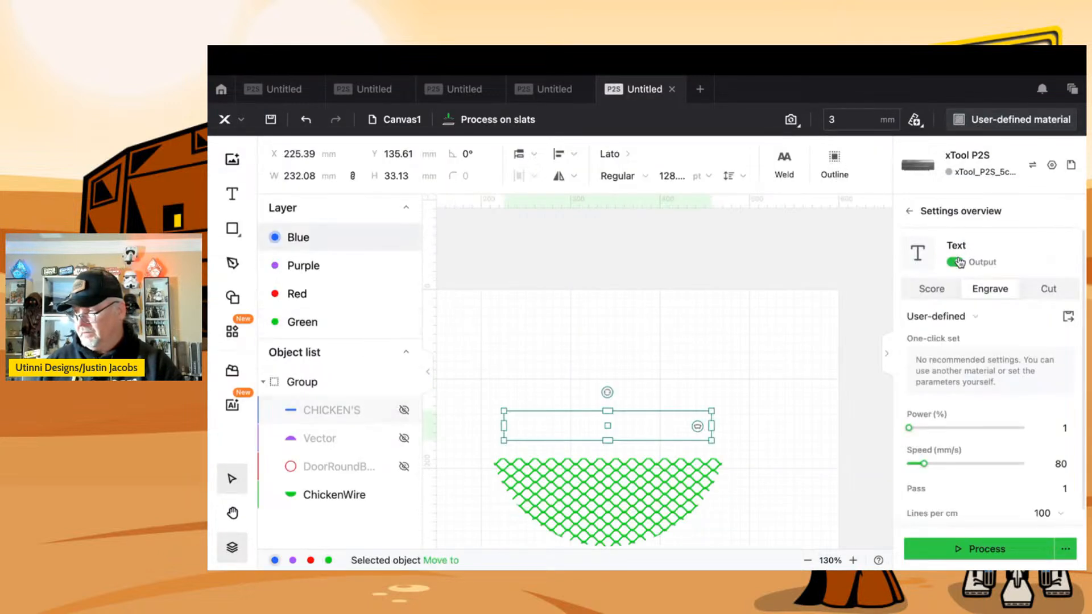
left_click(323, 437)
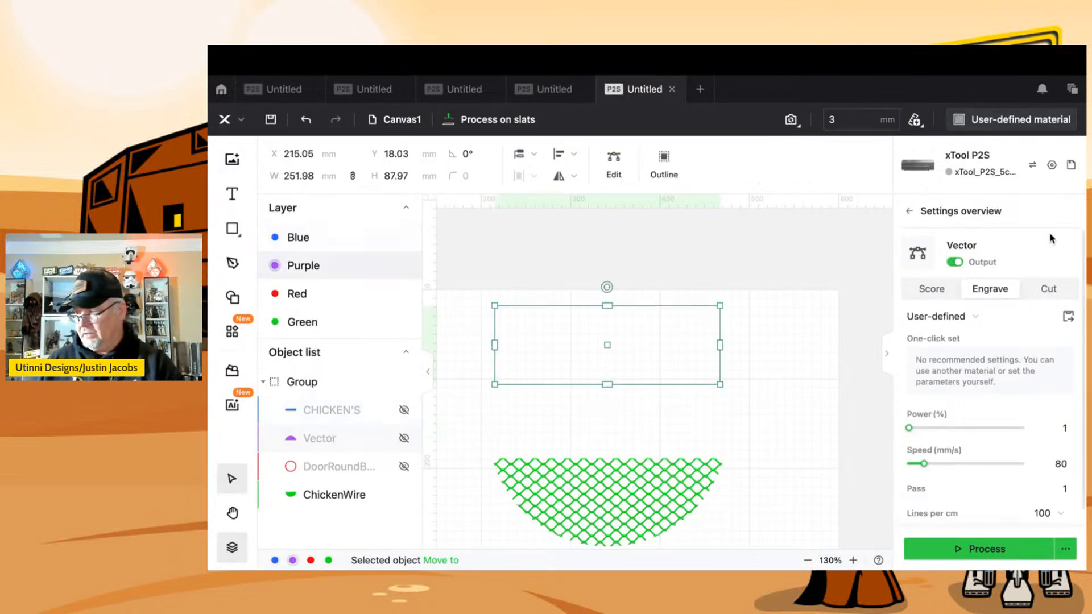
left_click(321, 465)
left_click(958, 262)
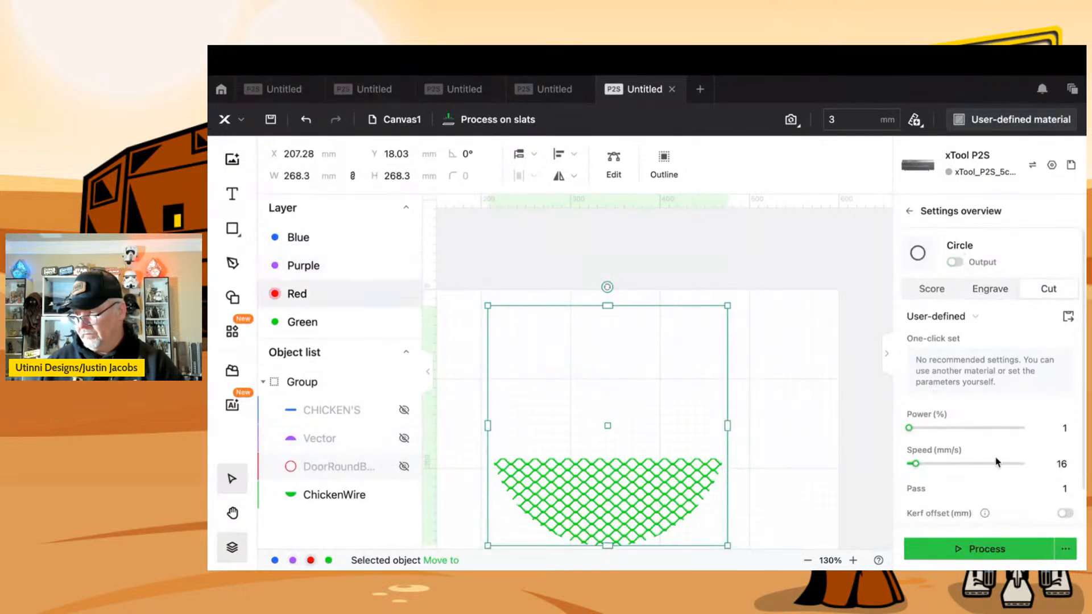
- Preview the laser job again with the output exclusions applied, ignoring the power tip, and return to the canvas
left_click(979, 549)
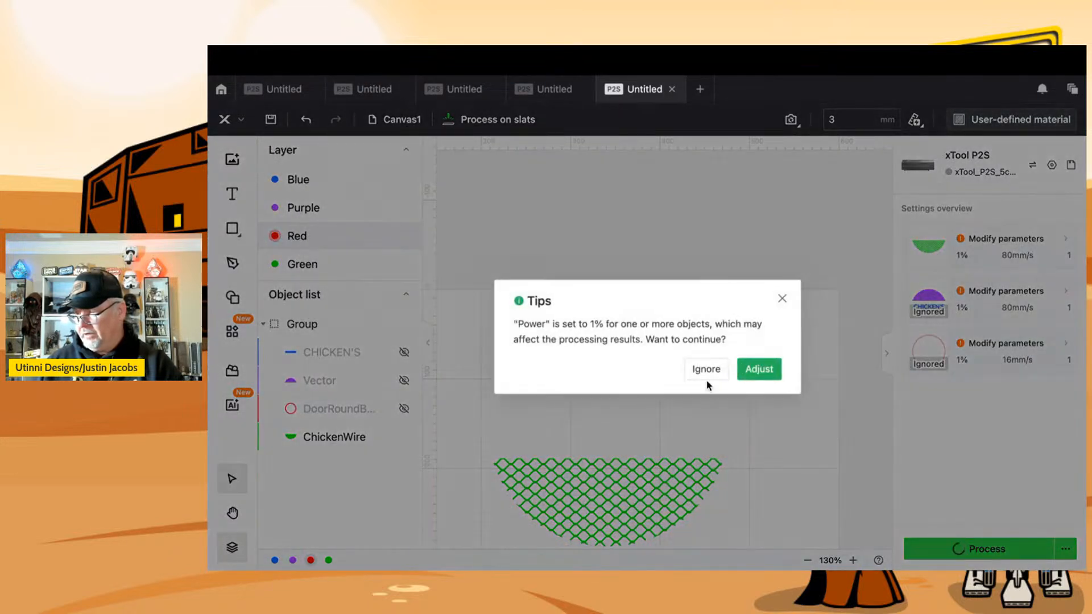
left_click(711, 374)
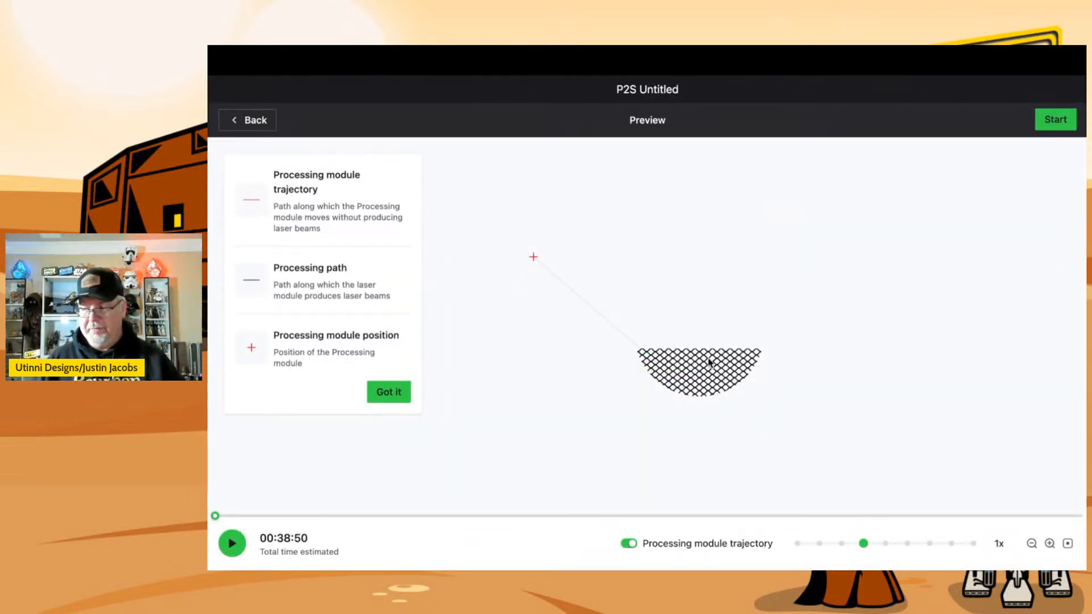
left_click(246, 124)
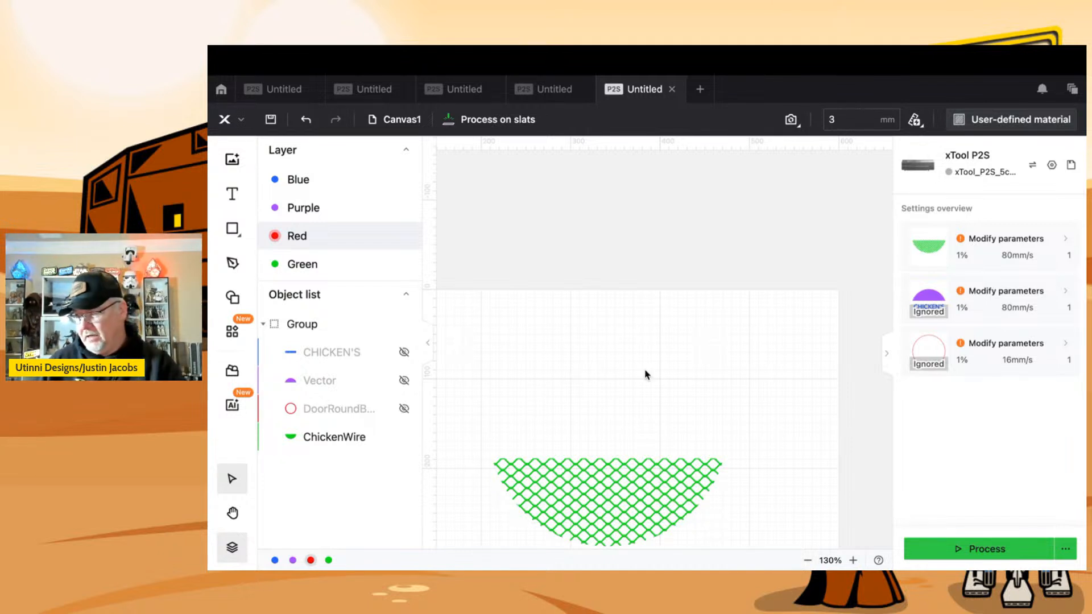
- Check the output setting of the hidden objects, and show the "CHICKEN'S" text, top segment and base circle again
left_click(361, 410)
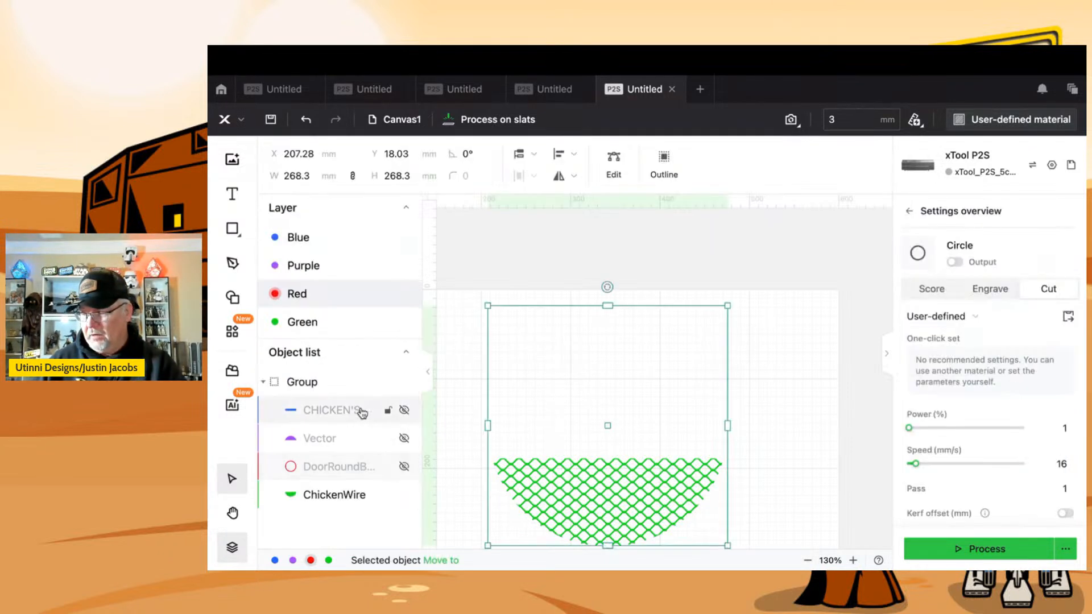
left_click(356, 409)
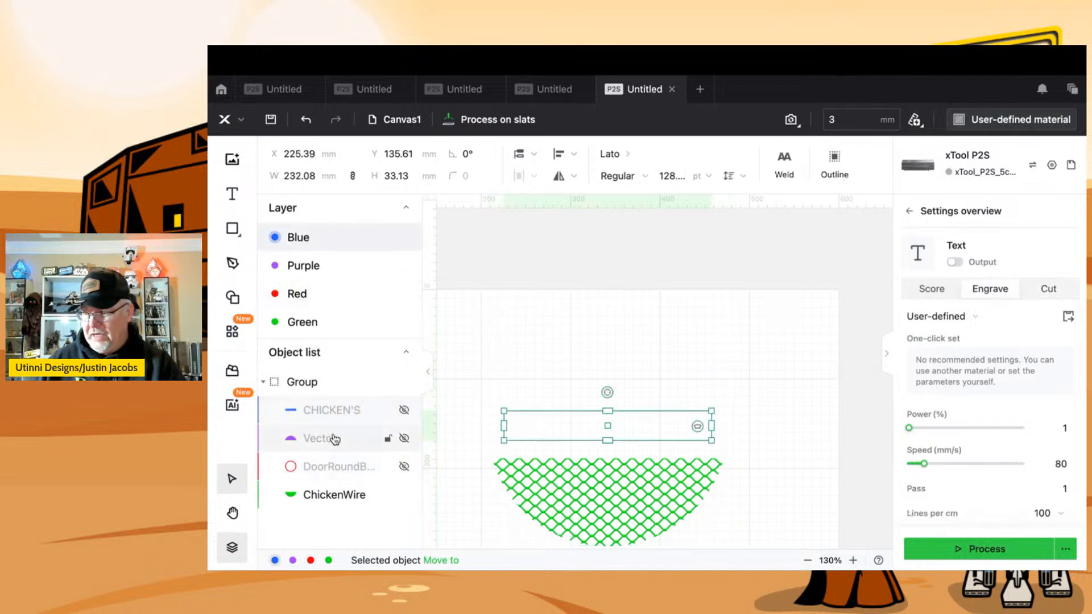
left_click(340, 438)
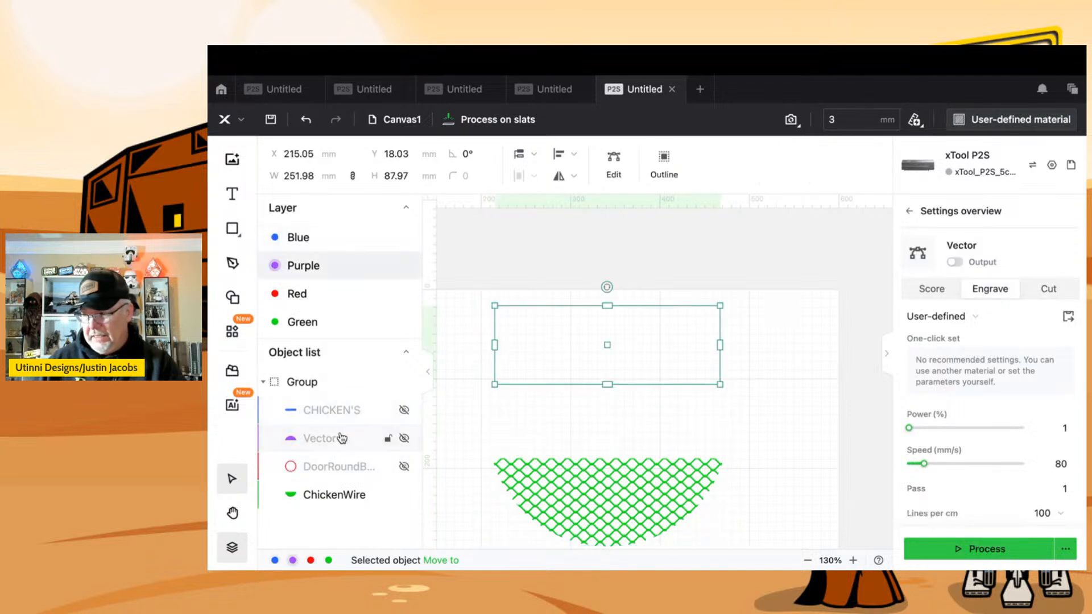
left_click(408, 415)
left_click(404, 439)
left_click(404, 467)
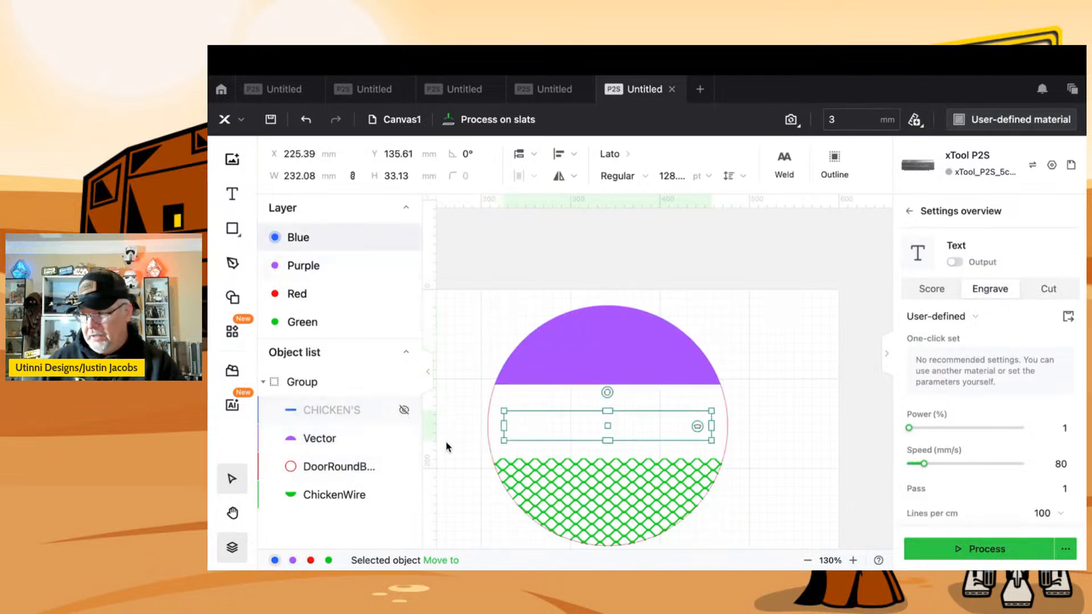
left_click(404, 409)
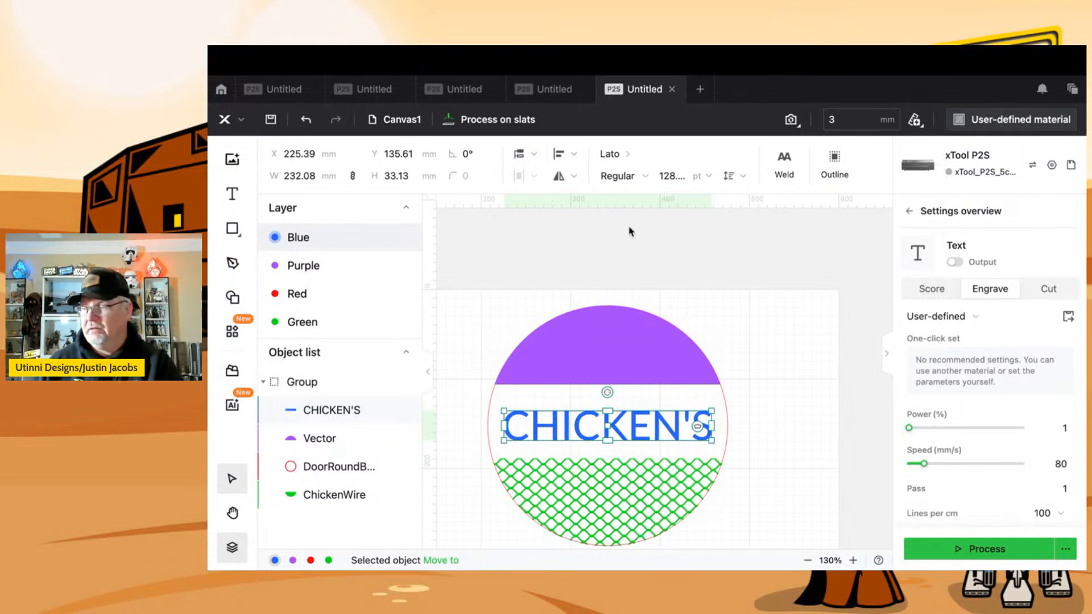
- Look through the other open projects, from the half butterfly with the quote back to the full butterfly design
left_click(555, 91)
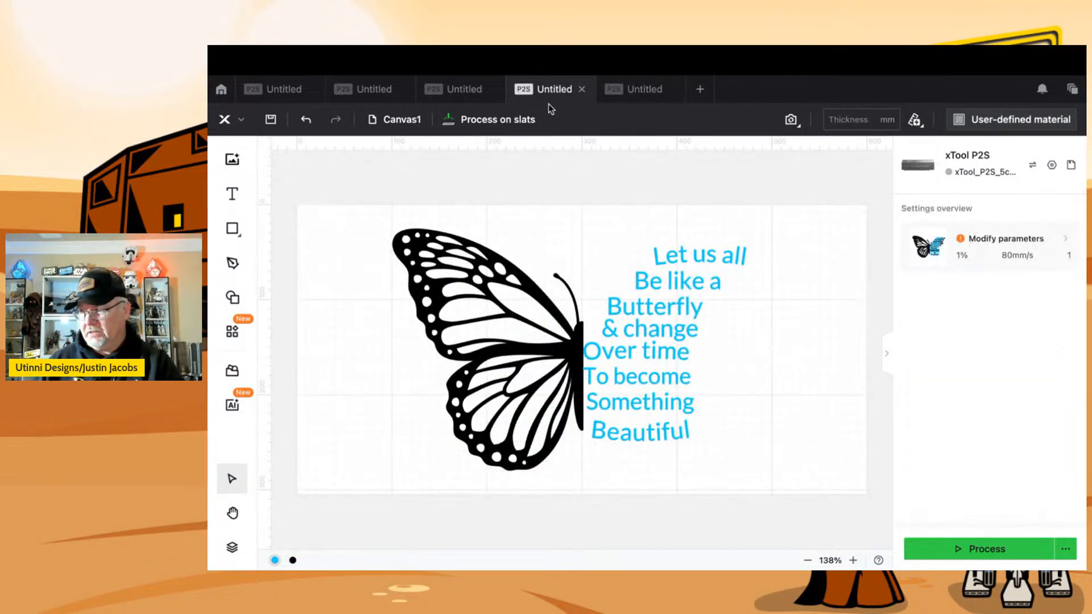
left_click(464, 89)
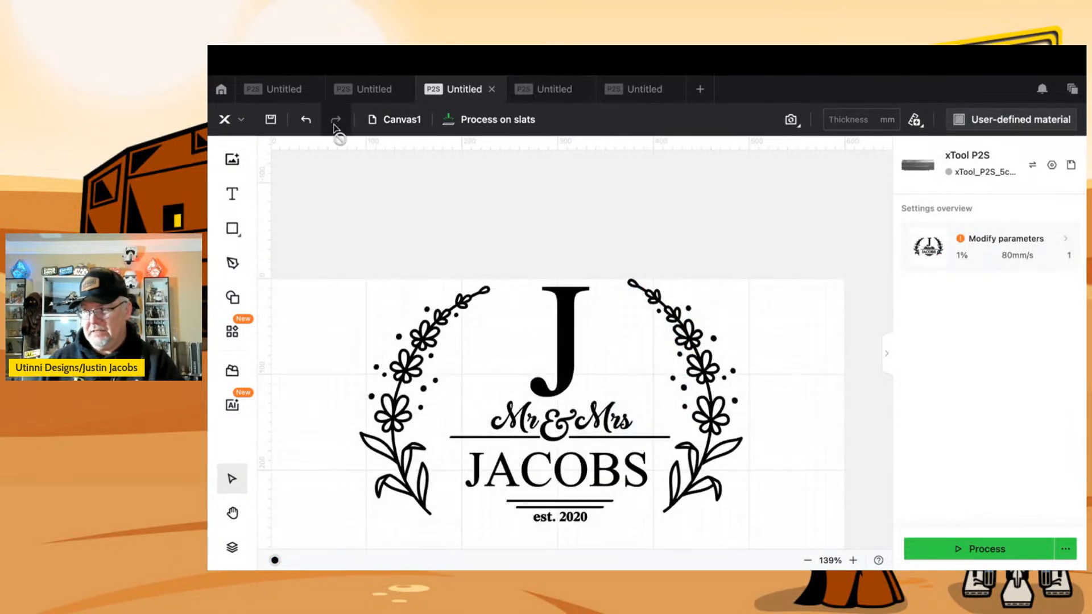
left_click(365, 93)
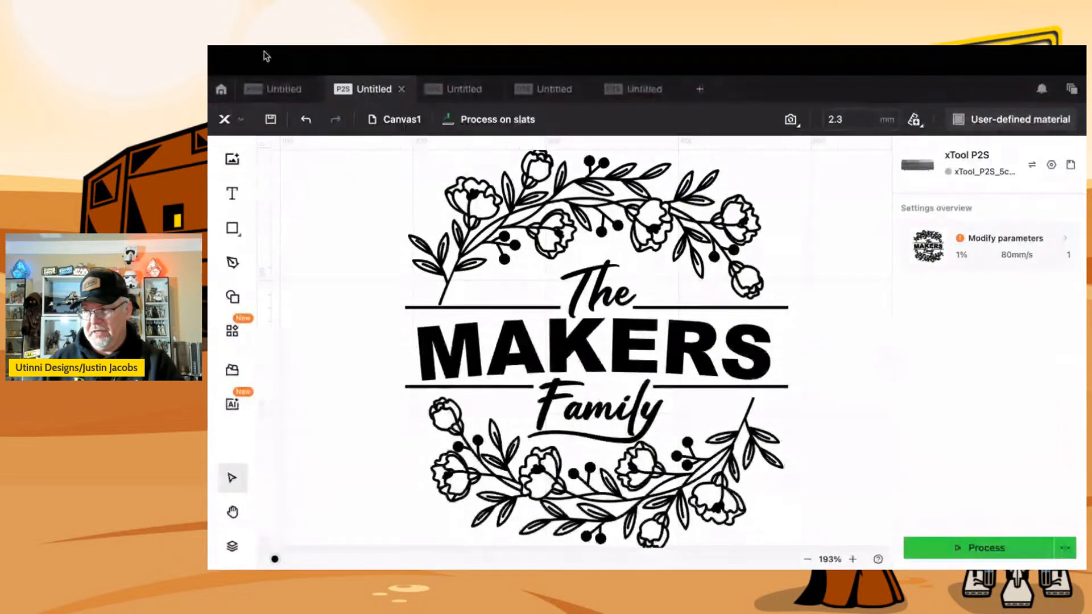
left_click(284, 89)
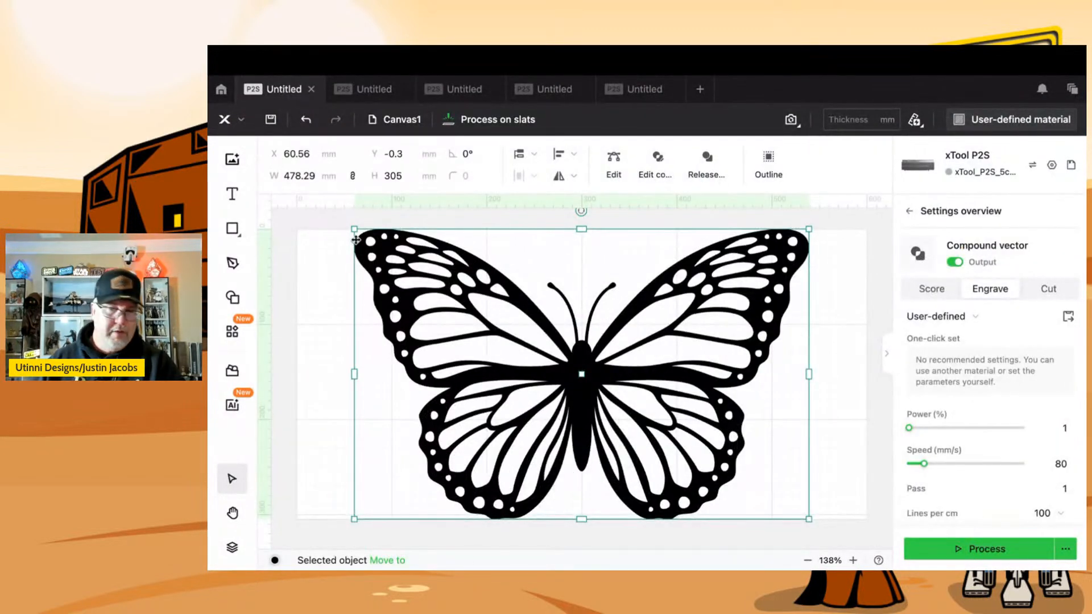